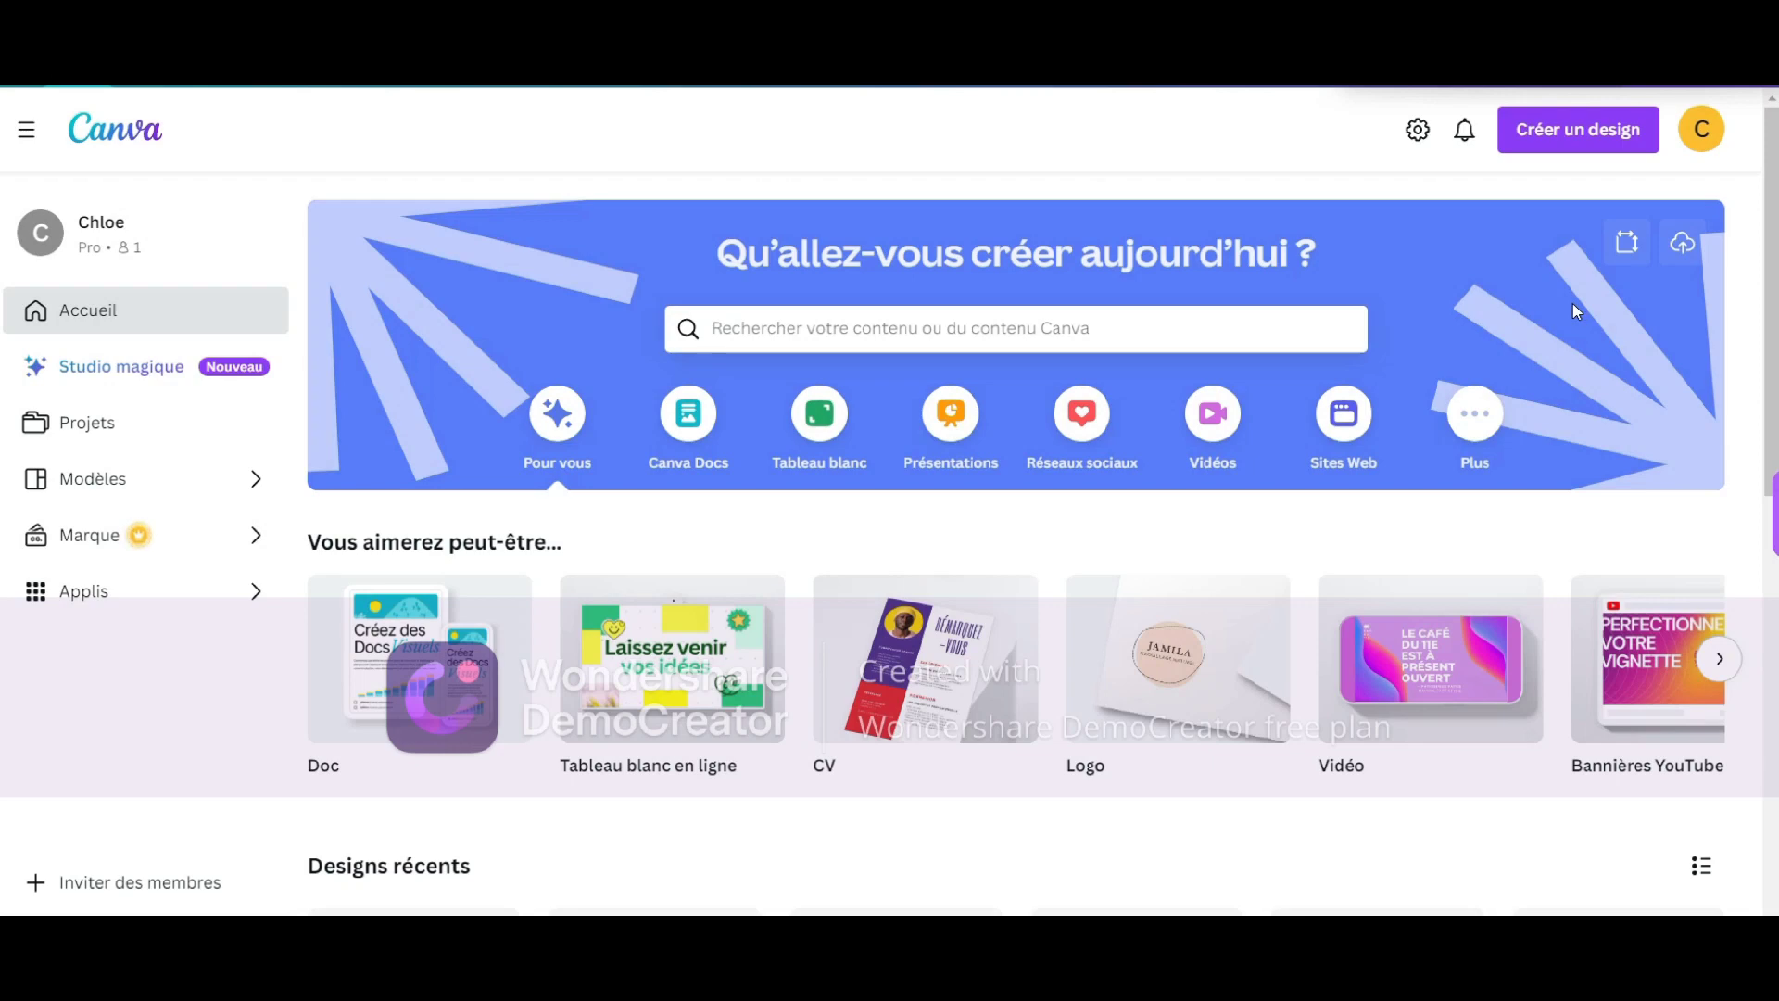
Start a custom-size design, clear the preset width and height, and switch the unit to centimetres
left_click(1594, 134)
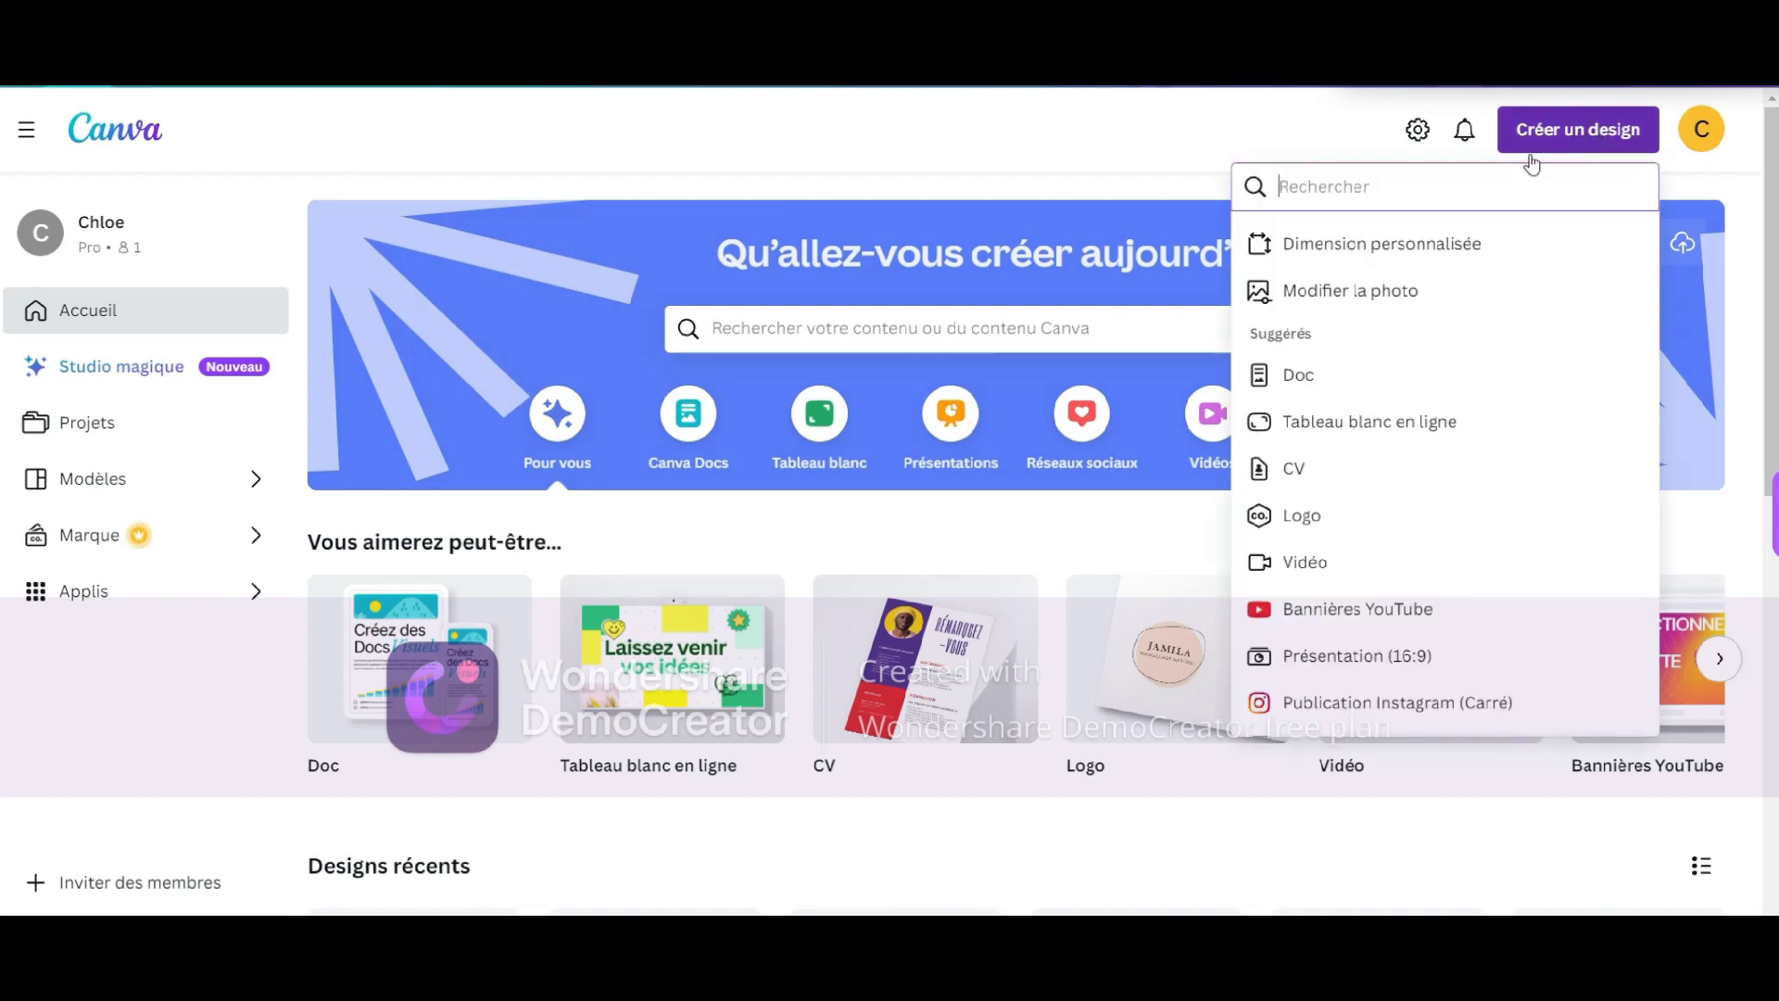
left_click(1401, 248)
key("BackSpace")
key("BackSpace")
key("BackSpace")
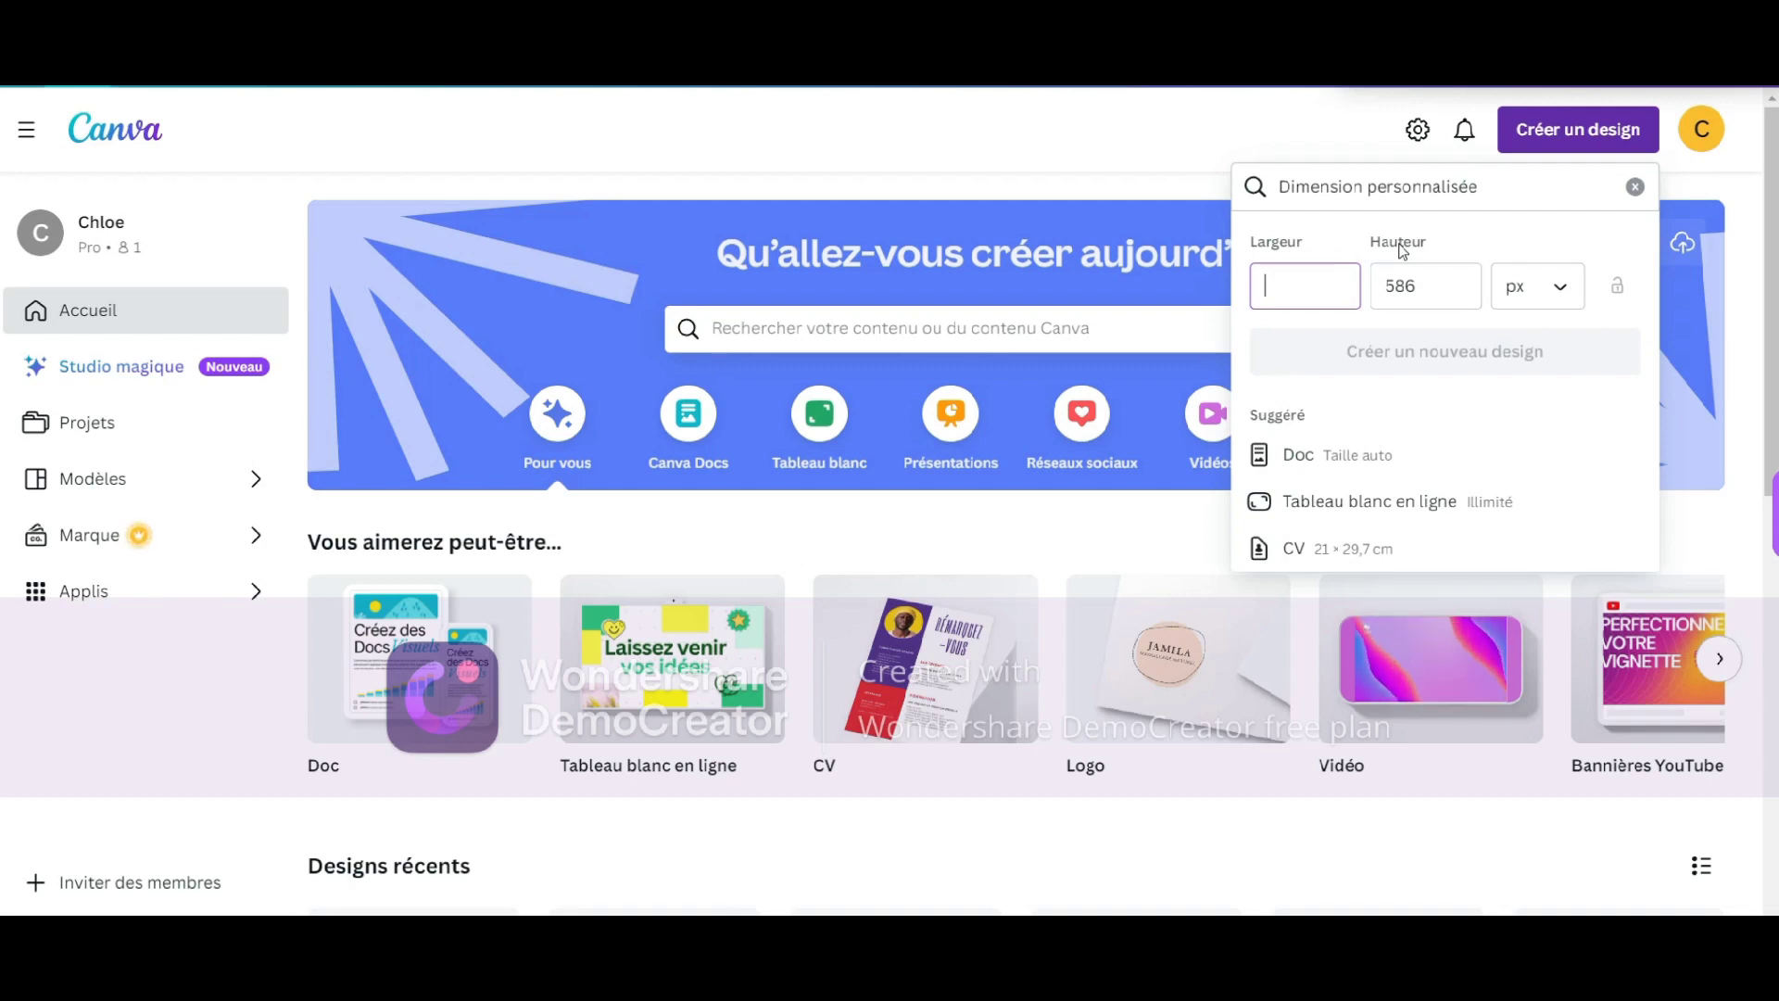
type("7.5")
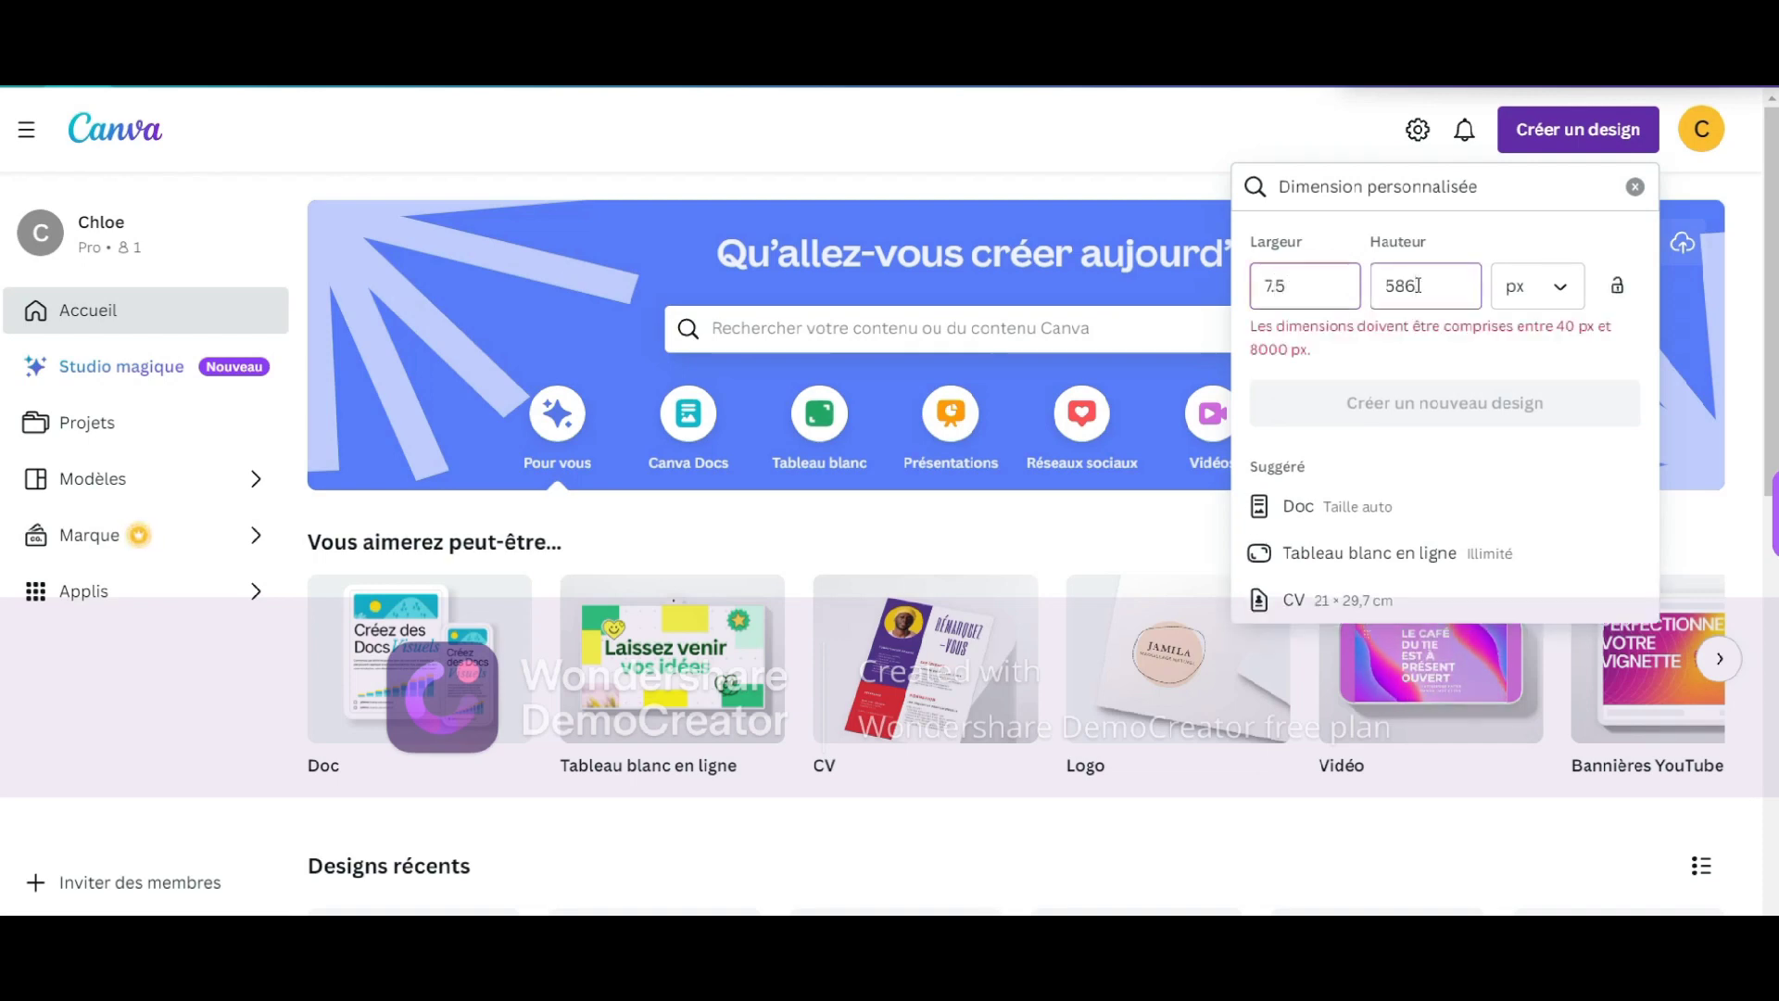
key("BackSpace")
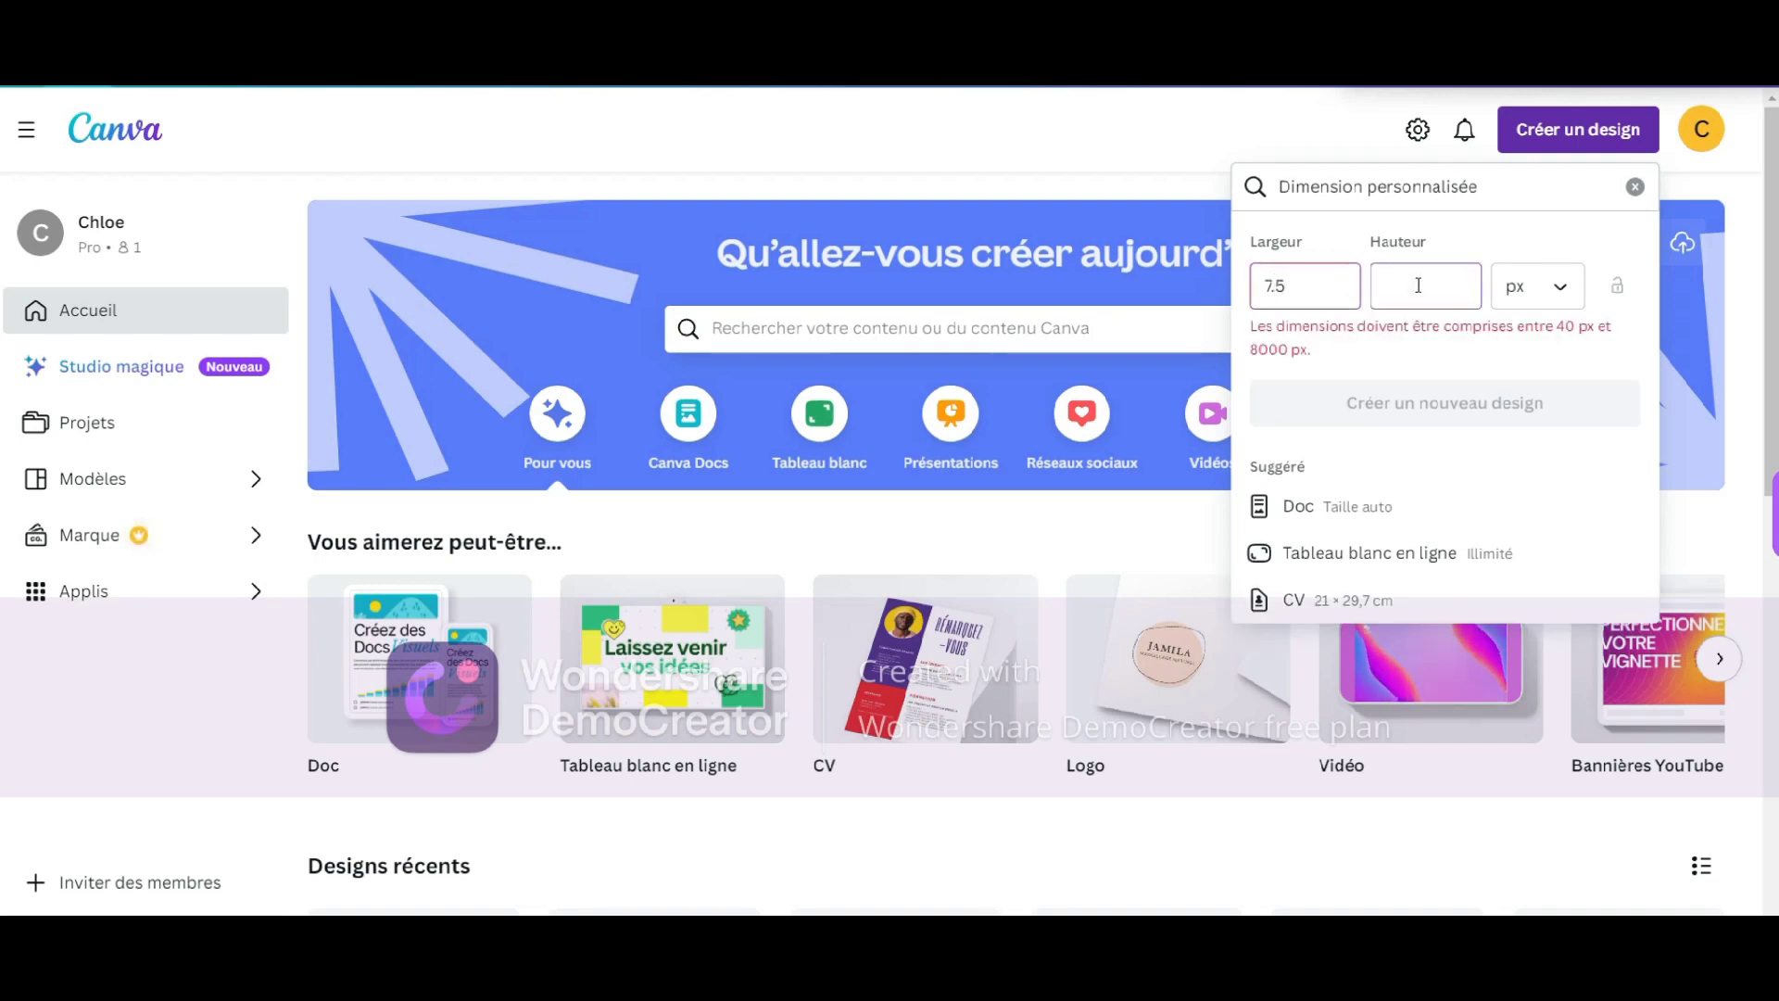
left_click(1542, 293)
left_click(1512, 494)
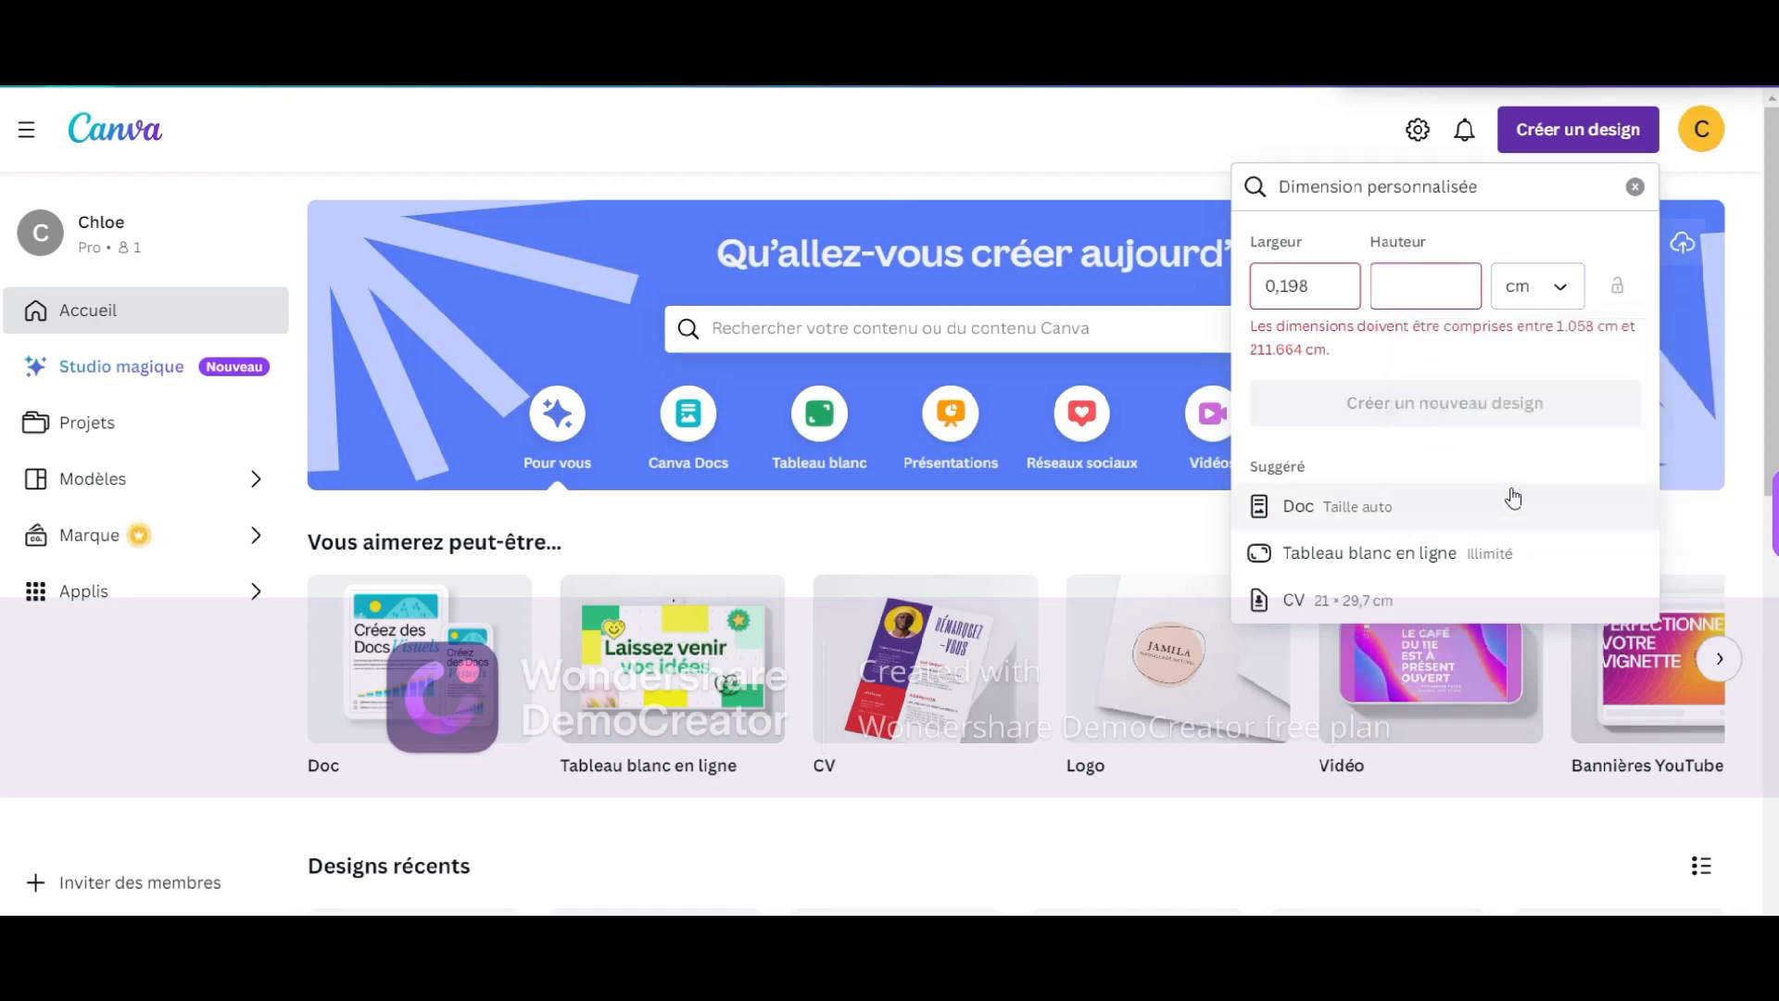
Set the width to 7.5 cm and the height to 15 cm, and create the new design
left_click(1321, 286)
key("BackSpace")
key("BackSpace")
key("BackSpace")
key("BackSpace")
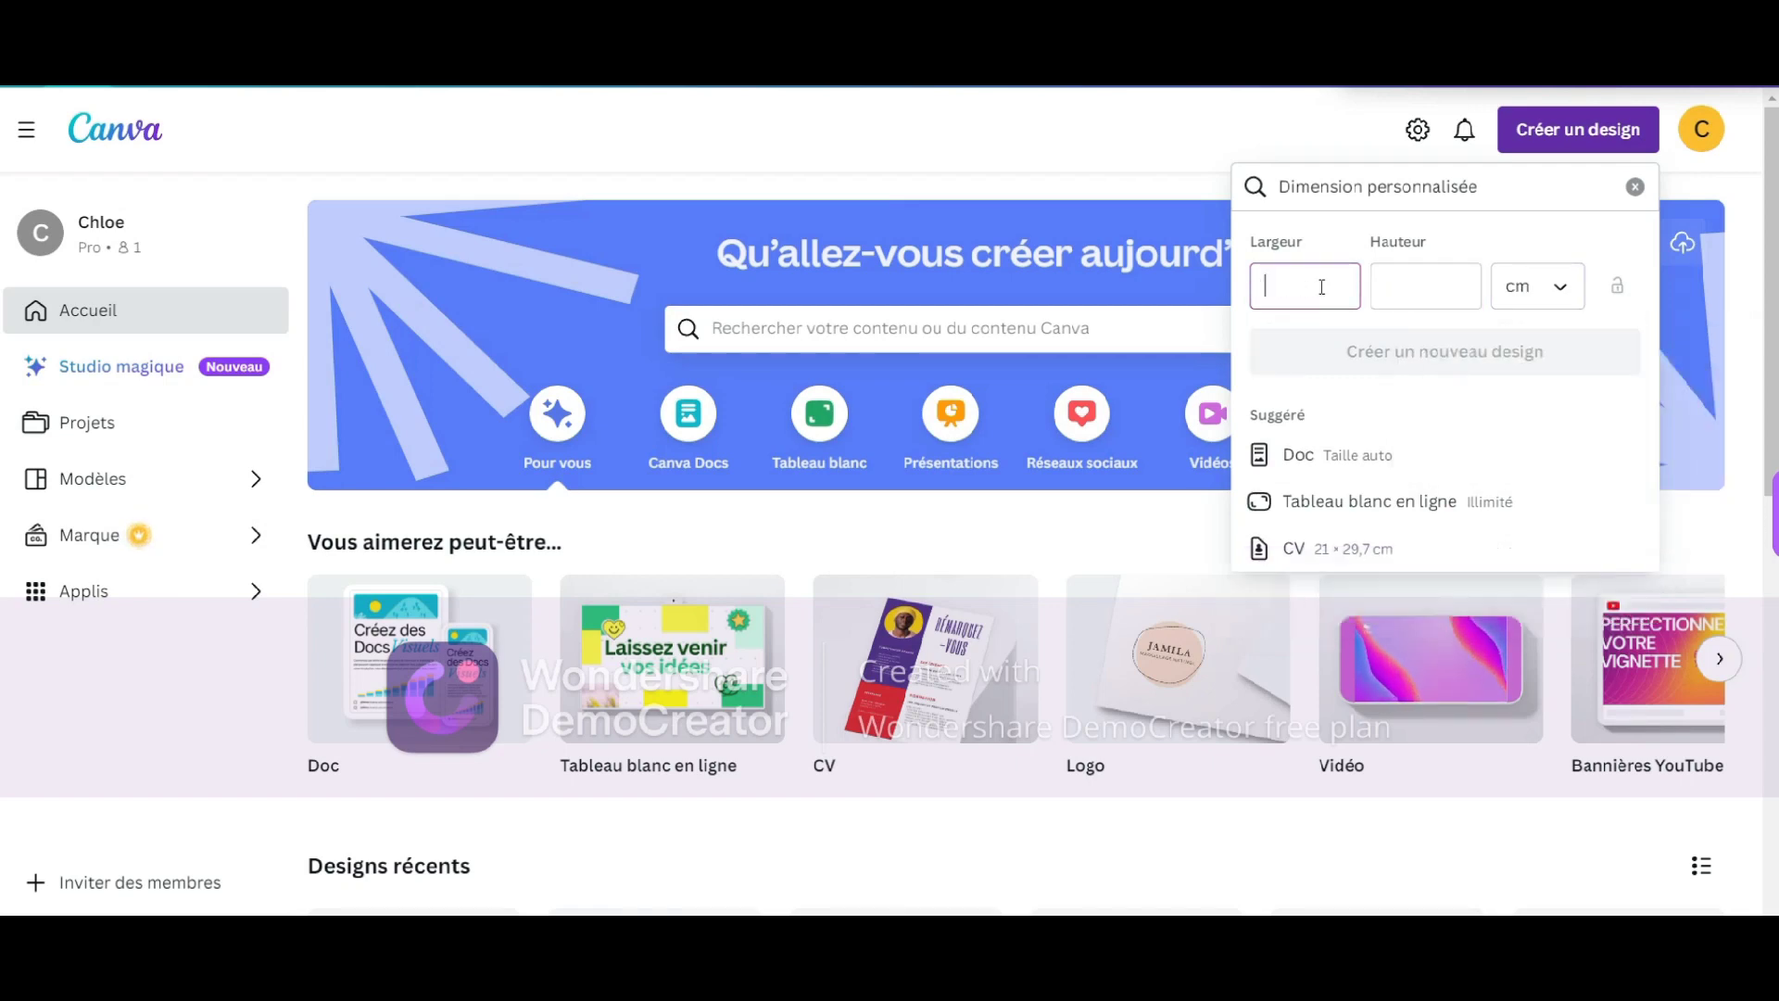
type("7")
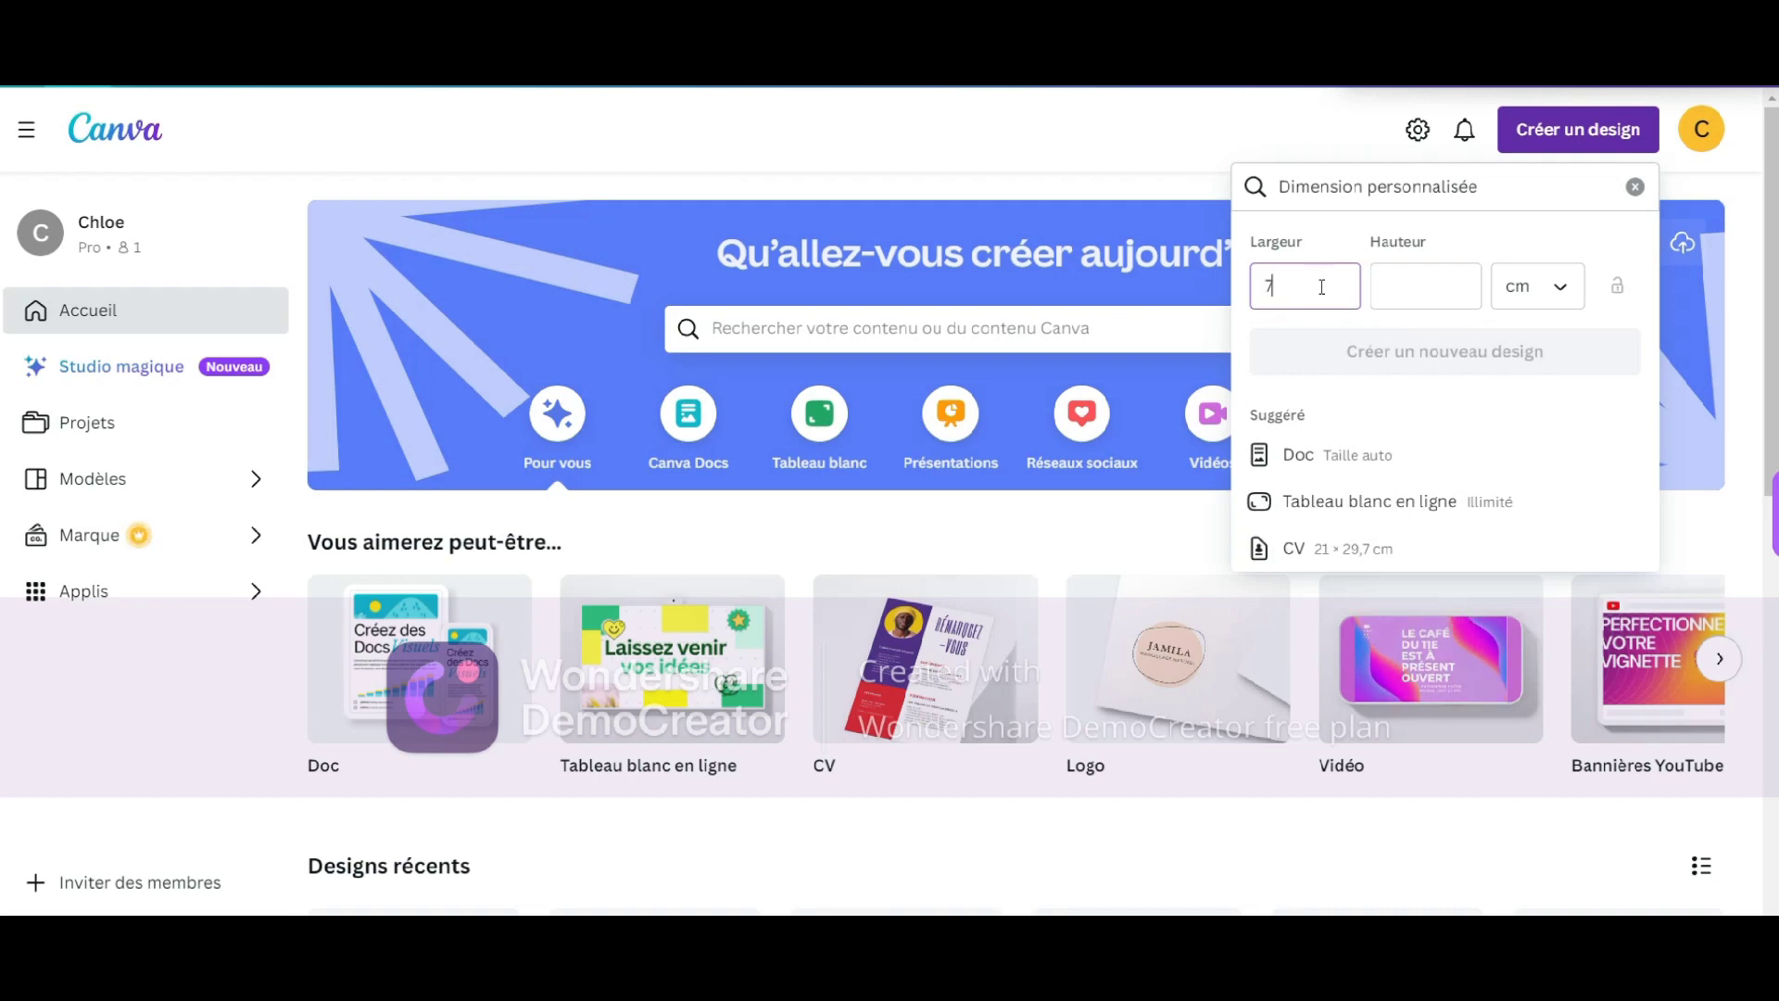
type(".5")
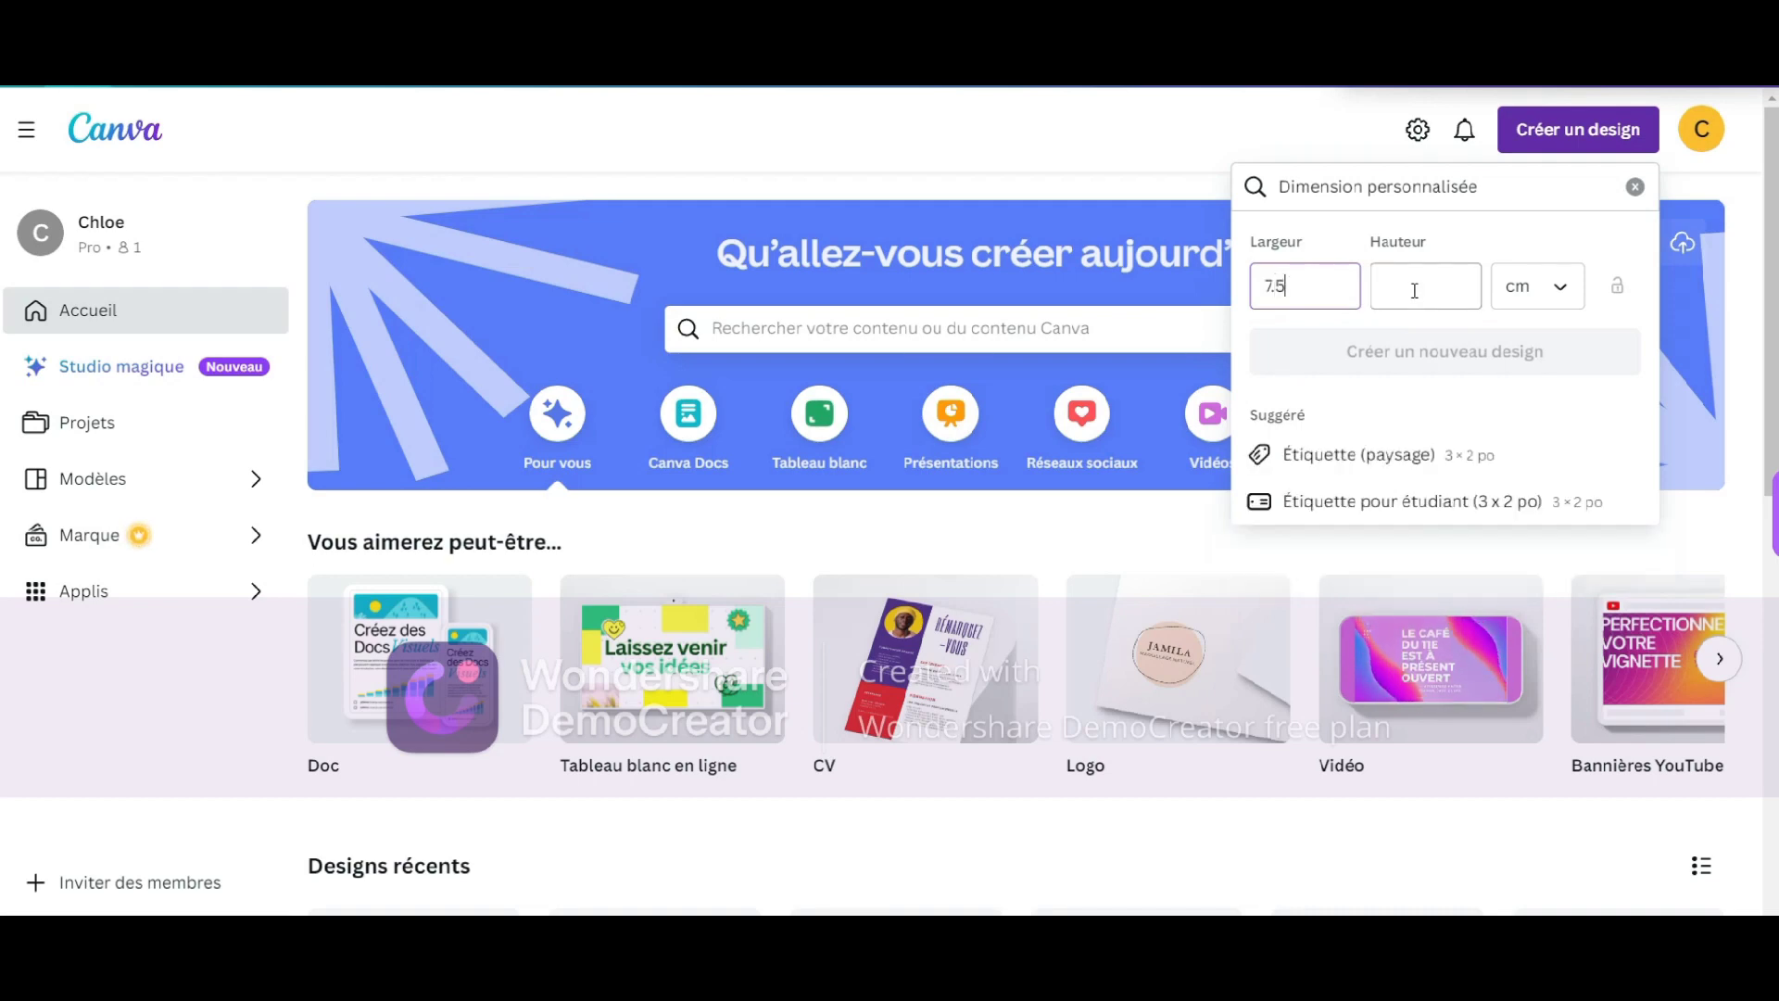
left_click(1414, 290)
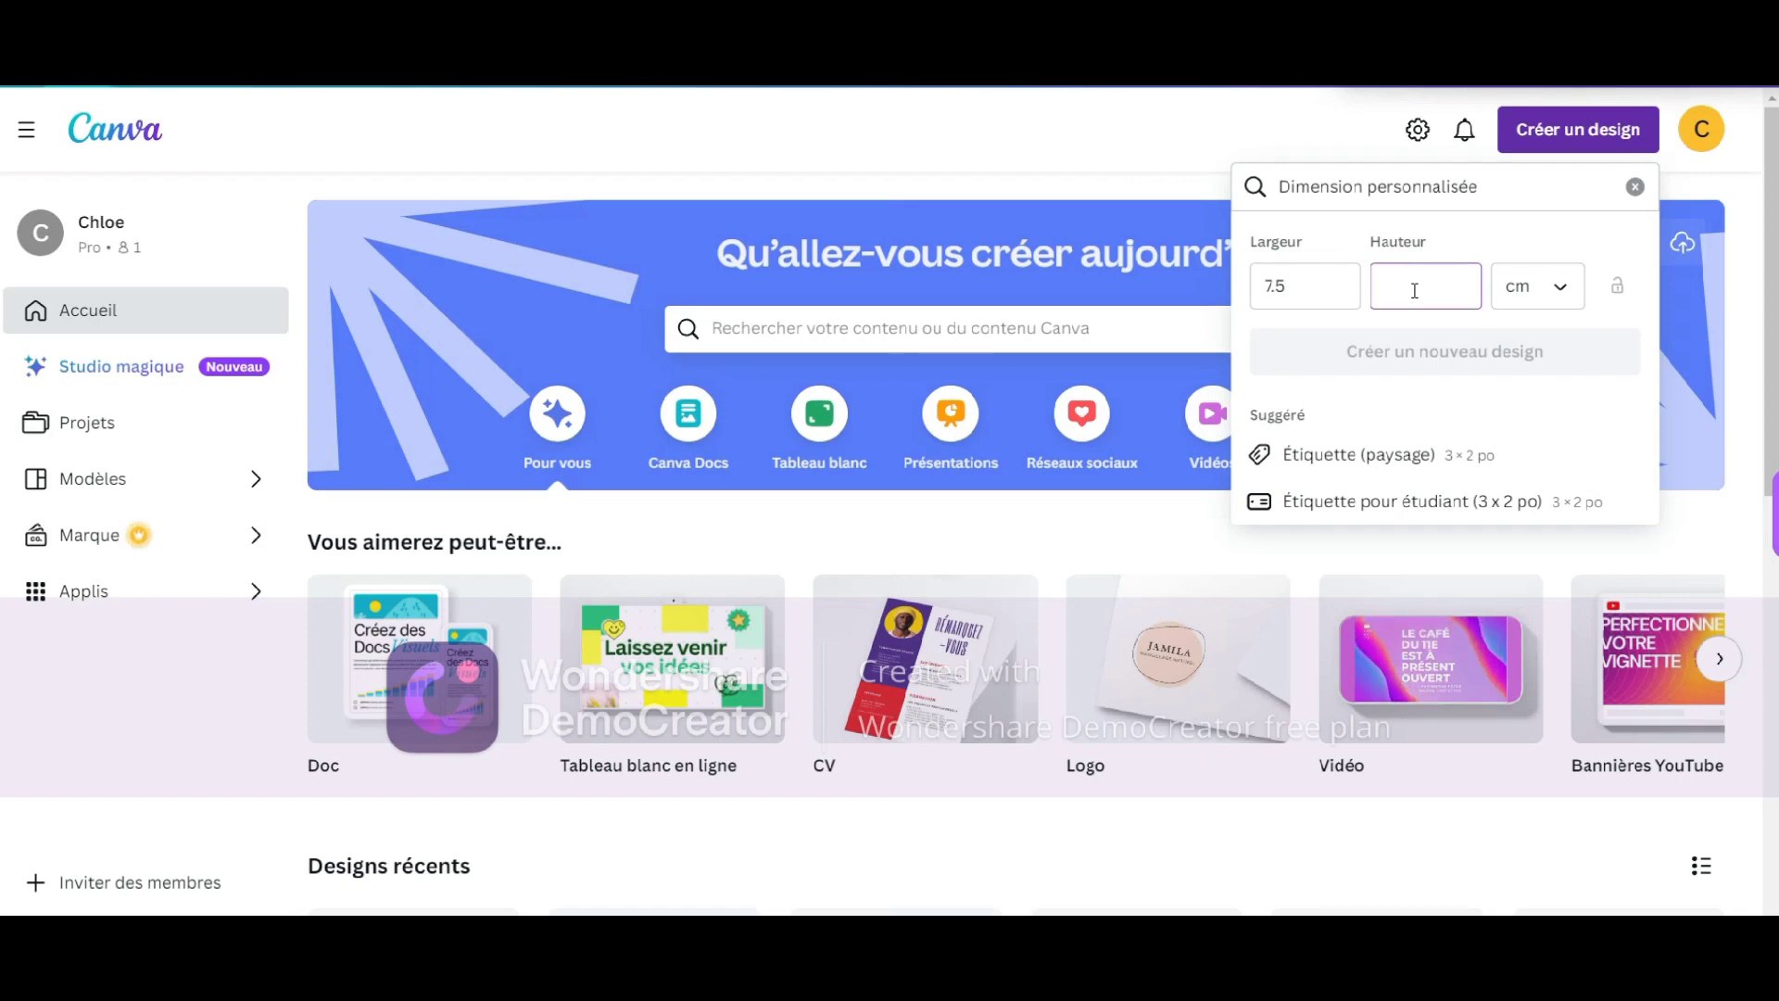
type("15")
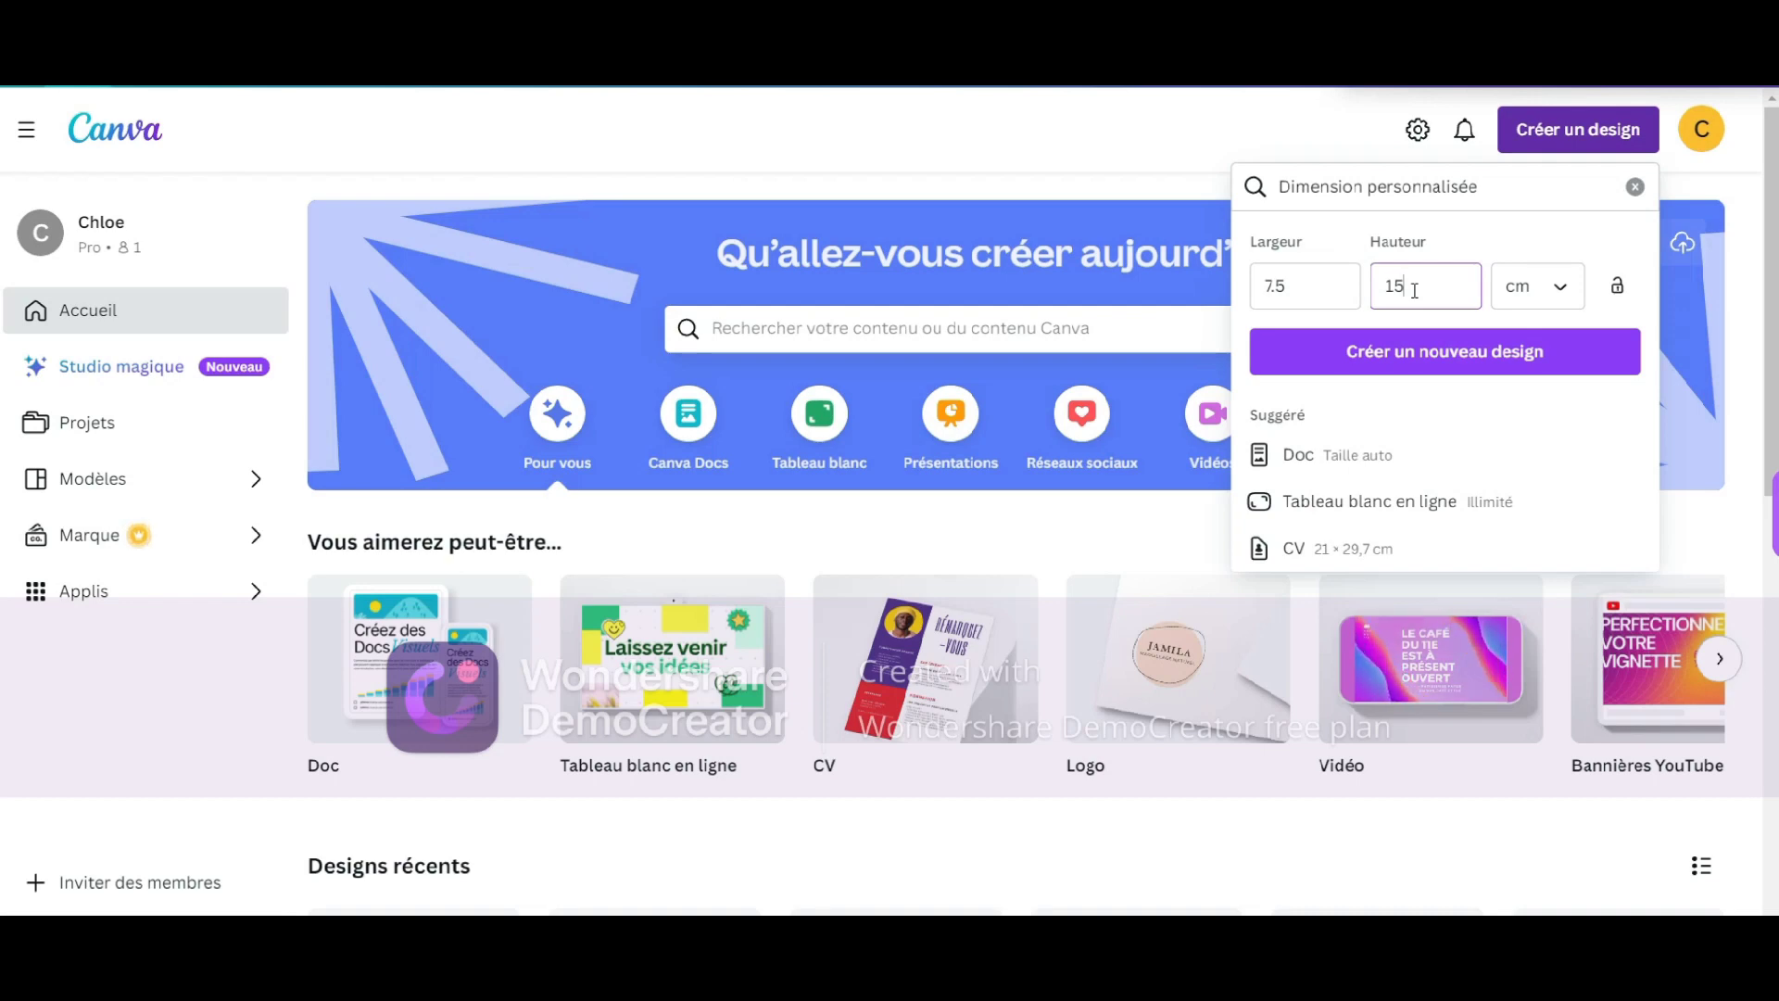
left_click(1518, 369)
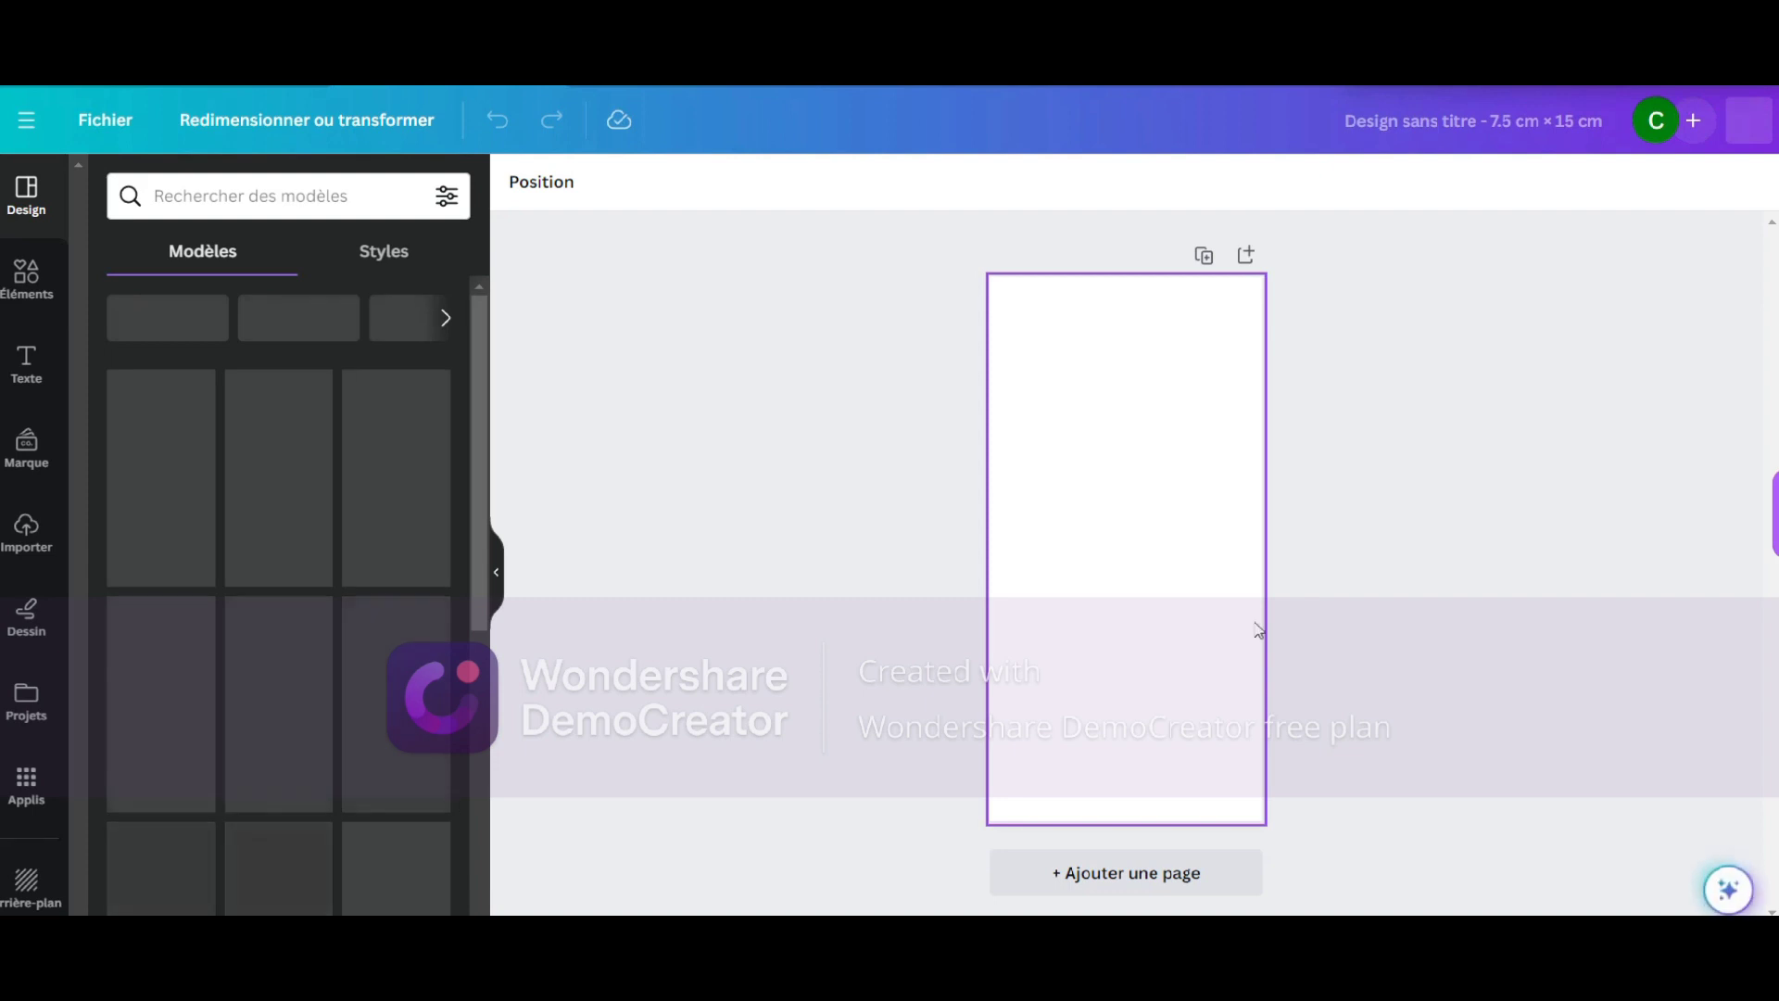
Name the design "Tracker budget alimentation"
left_click(1379, 139)
key("BackSpace")
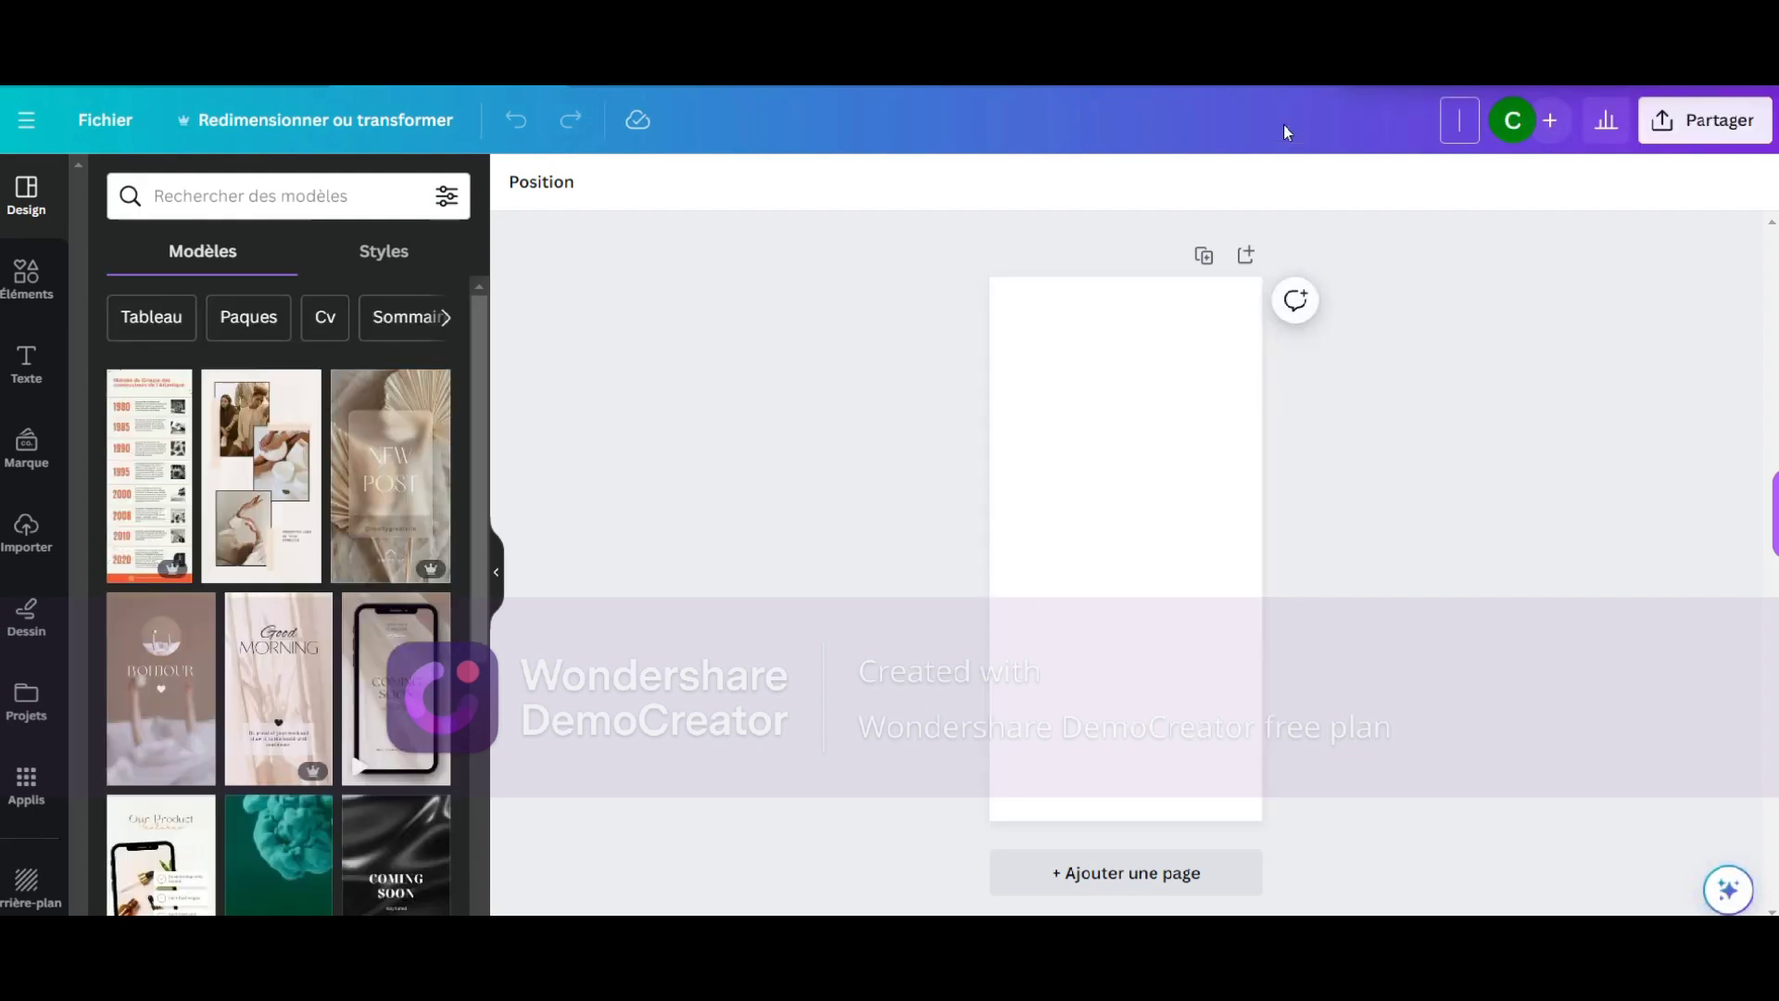
type("Tracker buget")
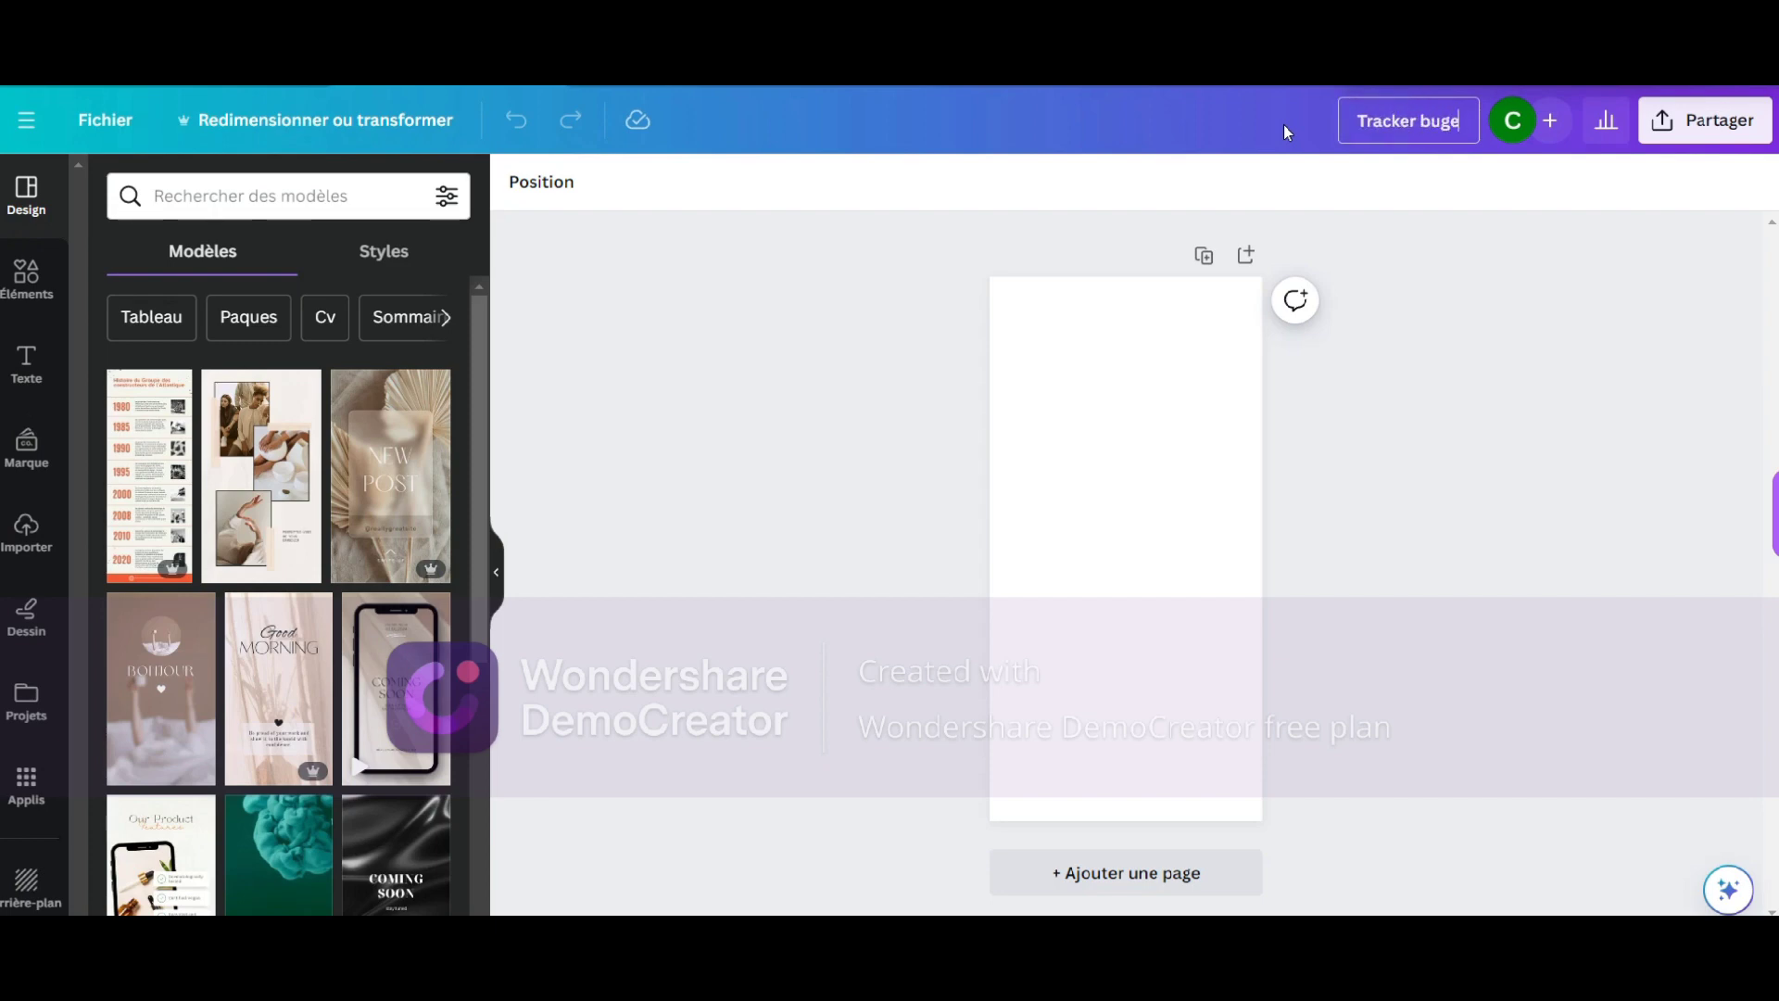
key("BackSpace")
key("BackSpace")
key("BackSpace")
type("dget alimenta")
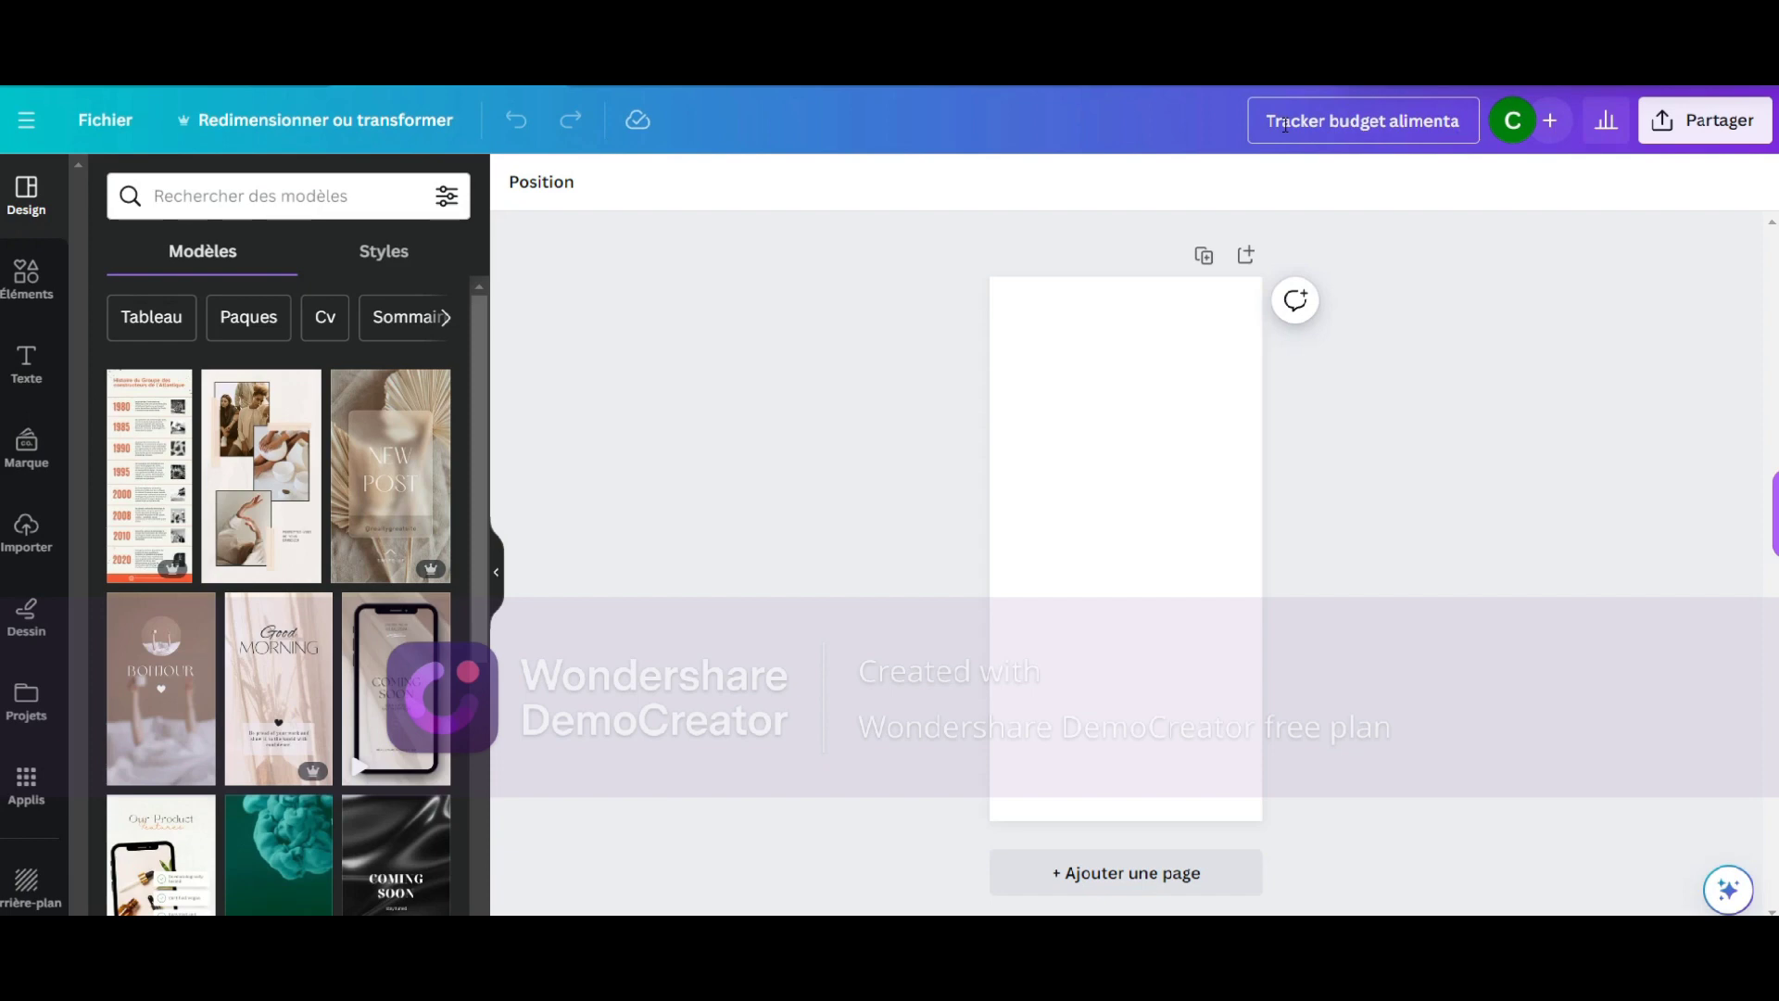
type("tion")
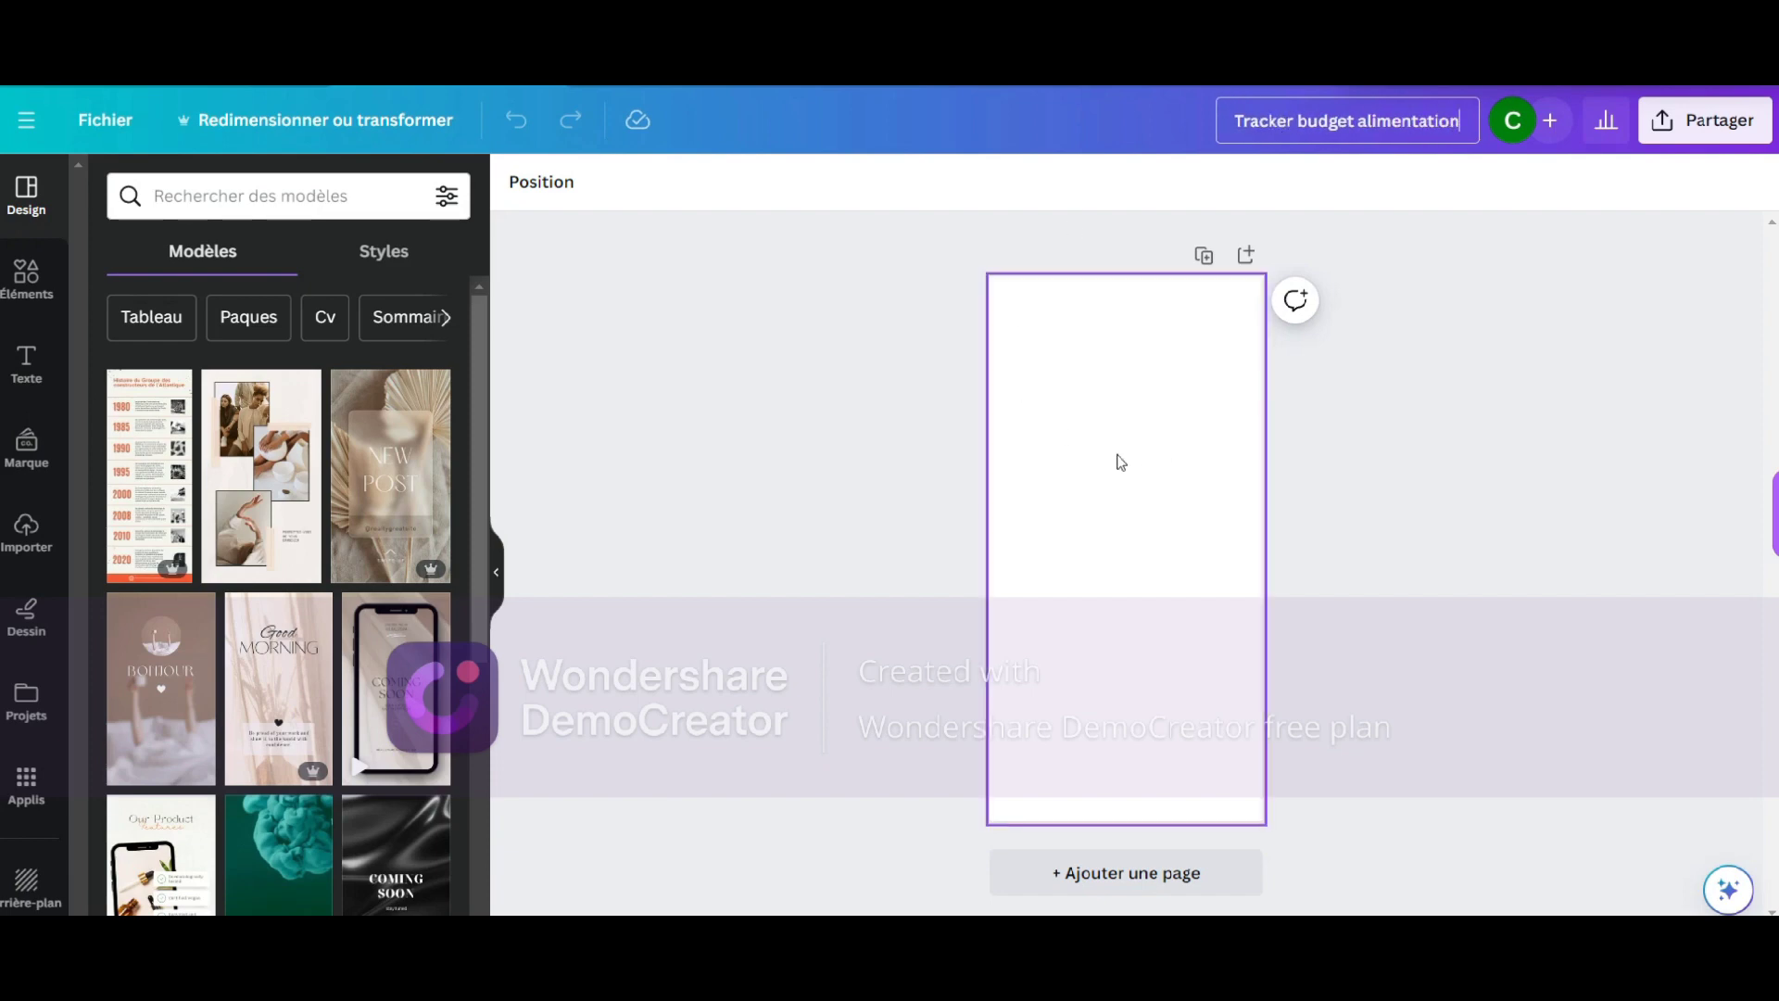
left_click(1117, 459)
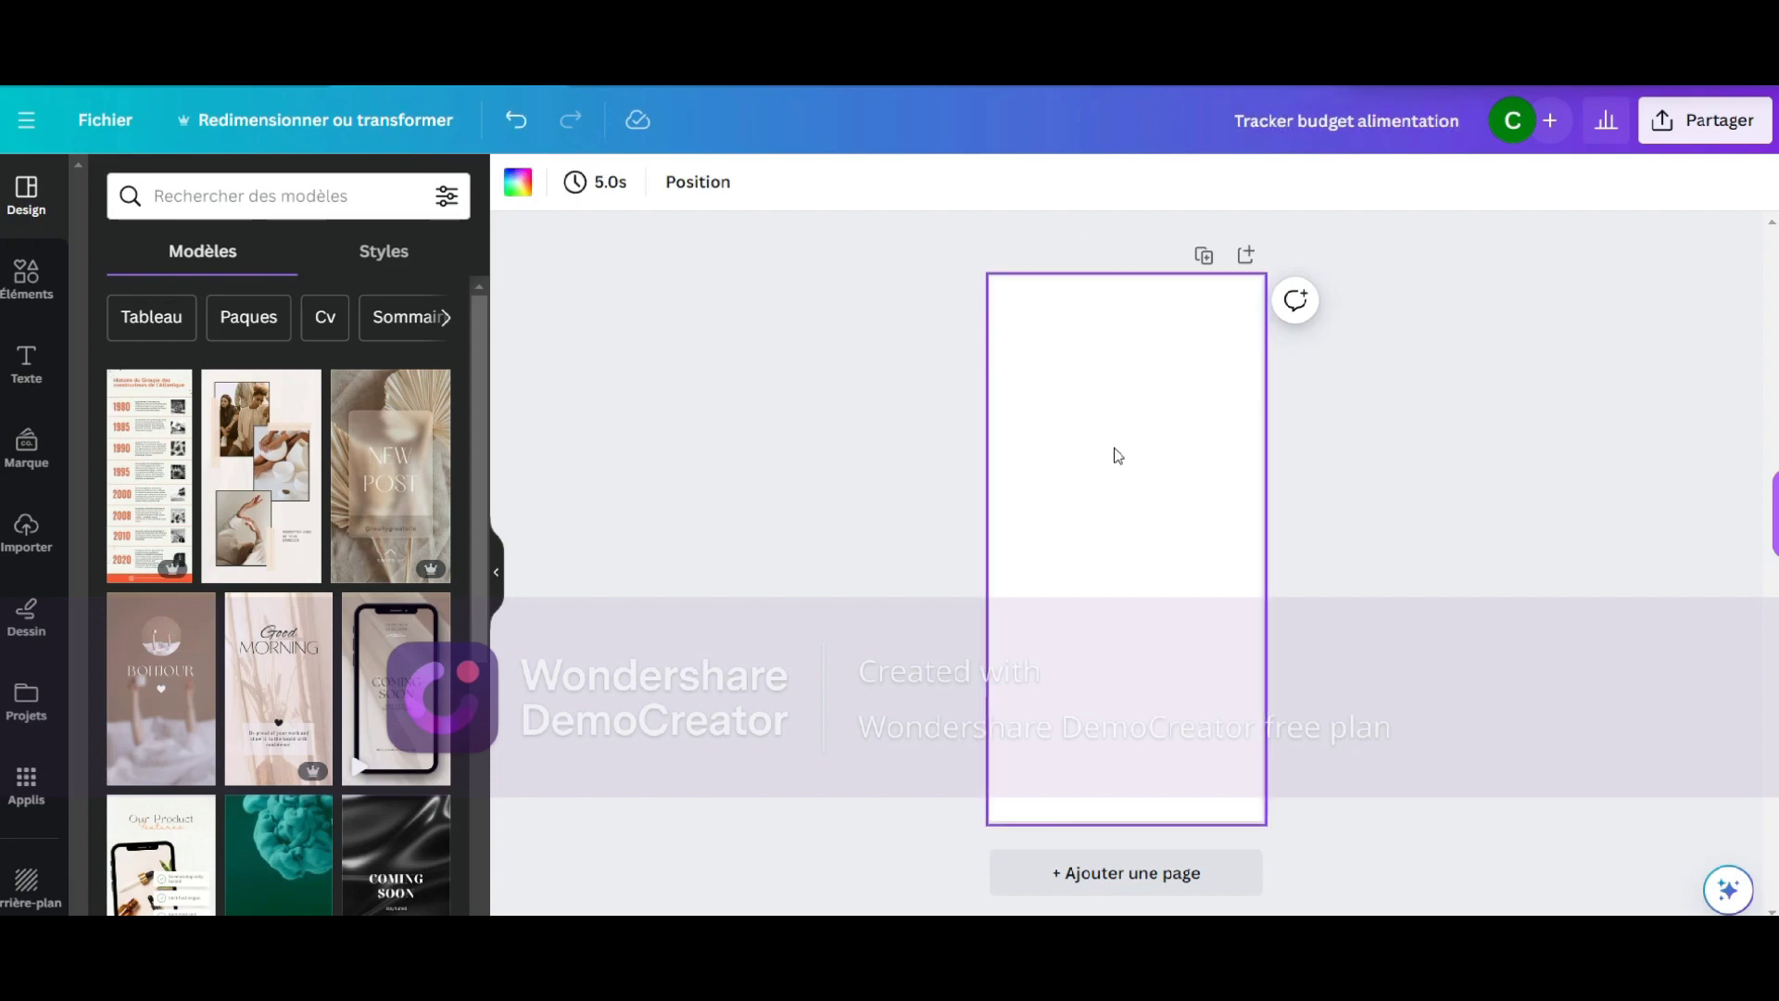
Try several solid red tones as the page background, ending with #BB9191
left_click(518, 195)
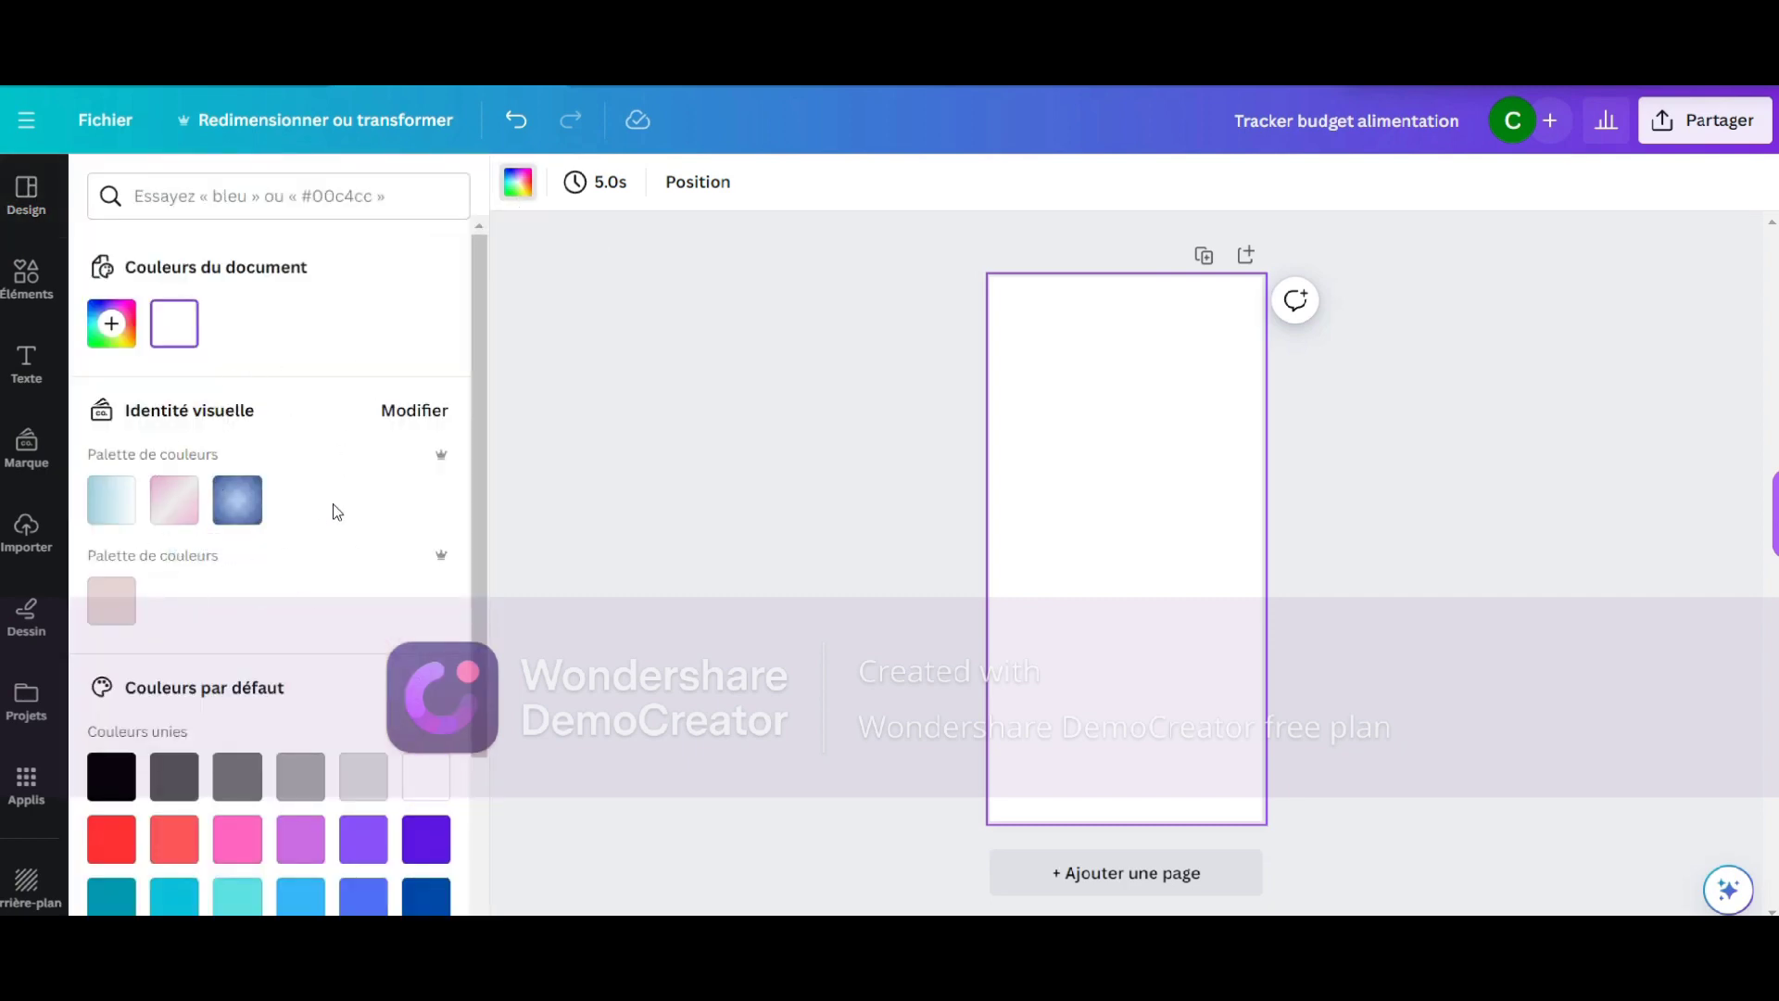
left_click(102, 315)
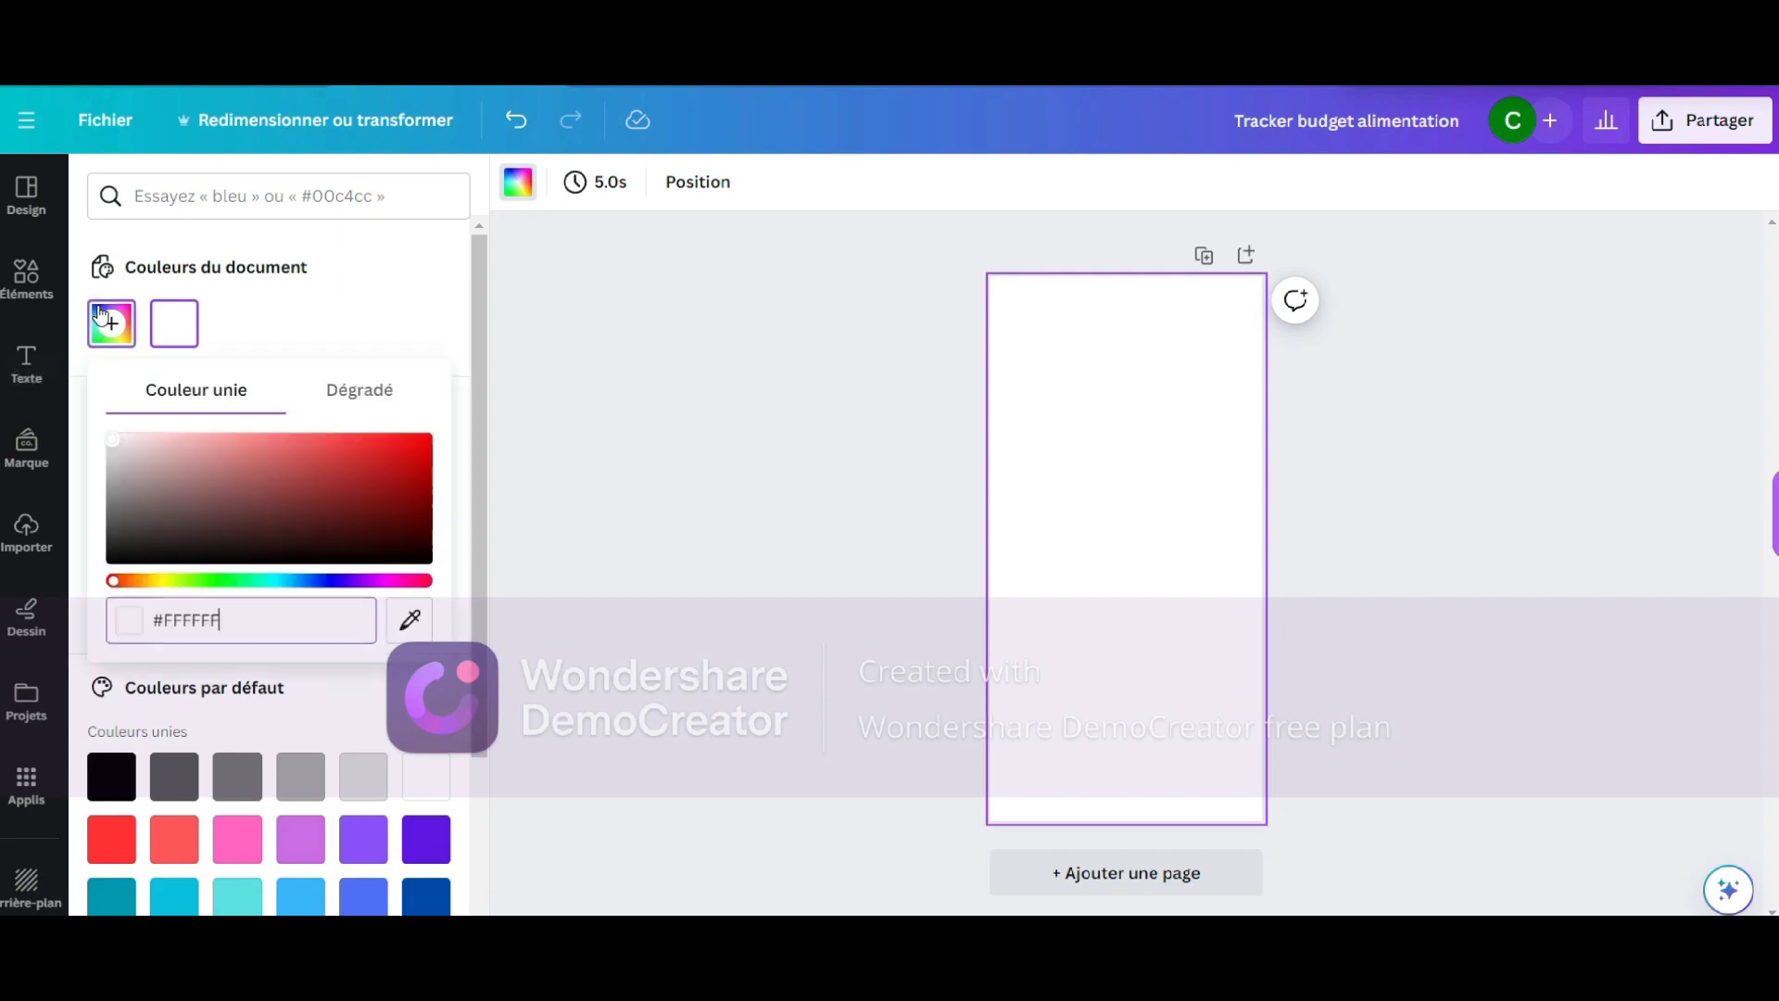
left_click(148, 468)
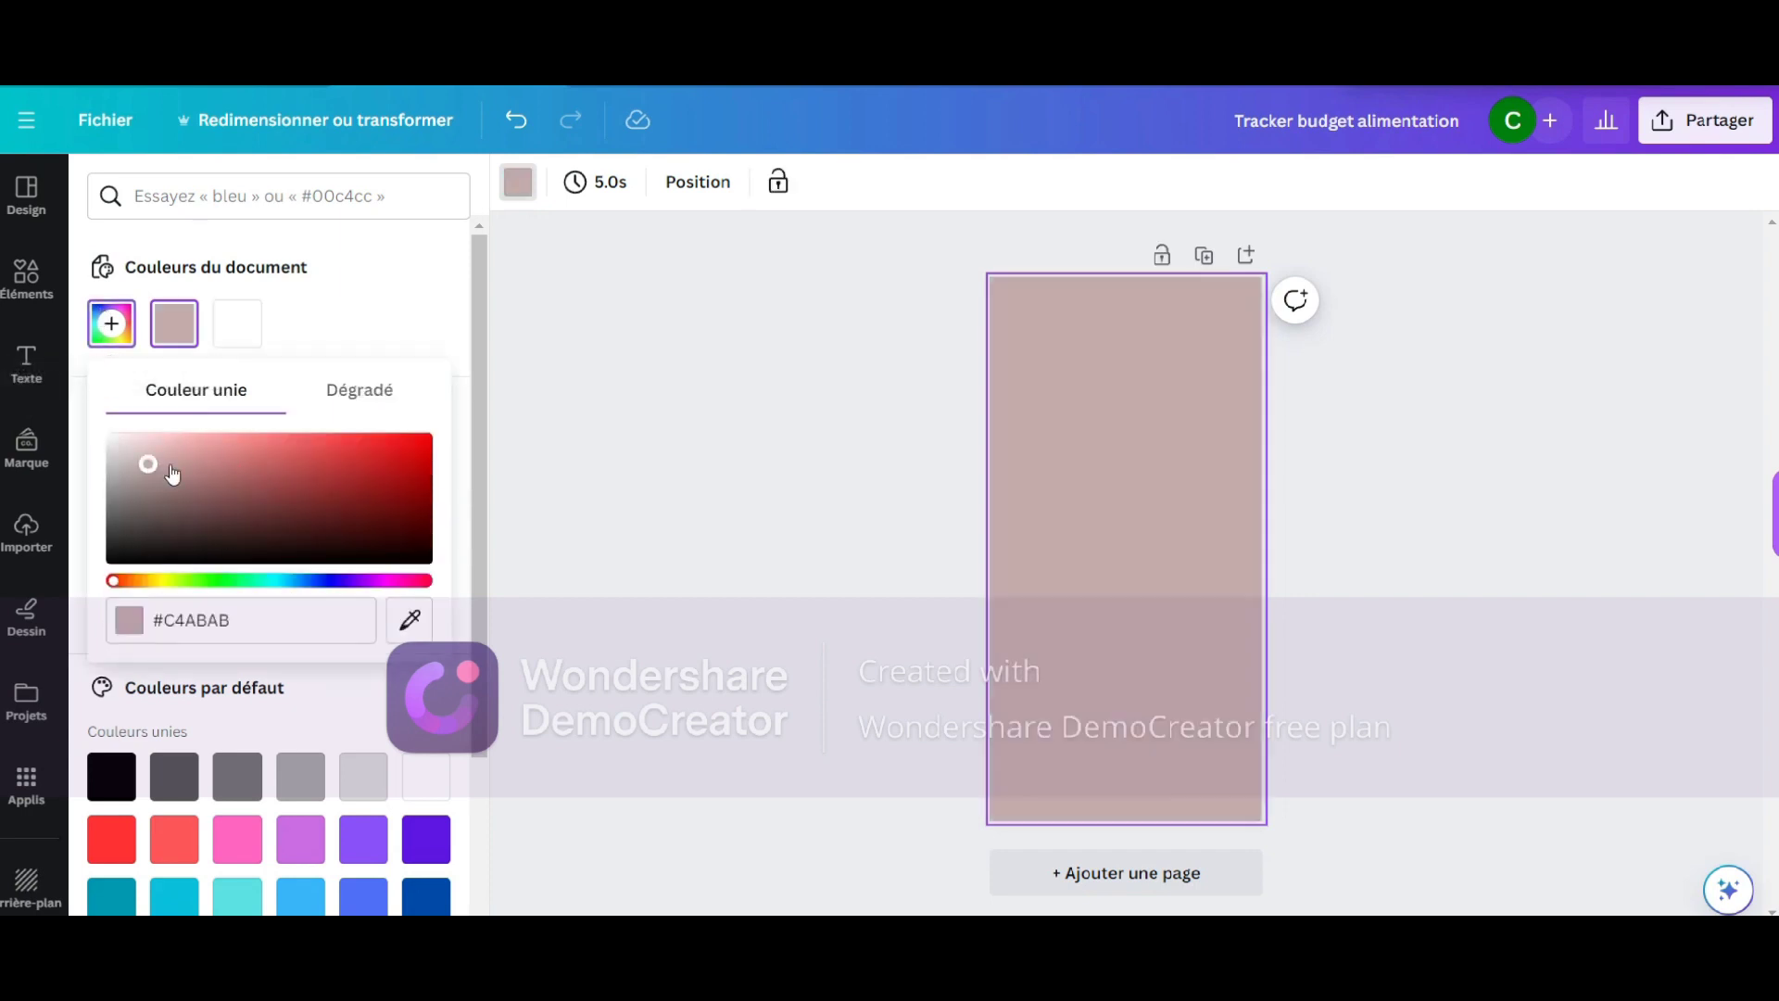
left_click(237, 470)
left_click(345, 474)
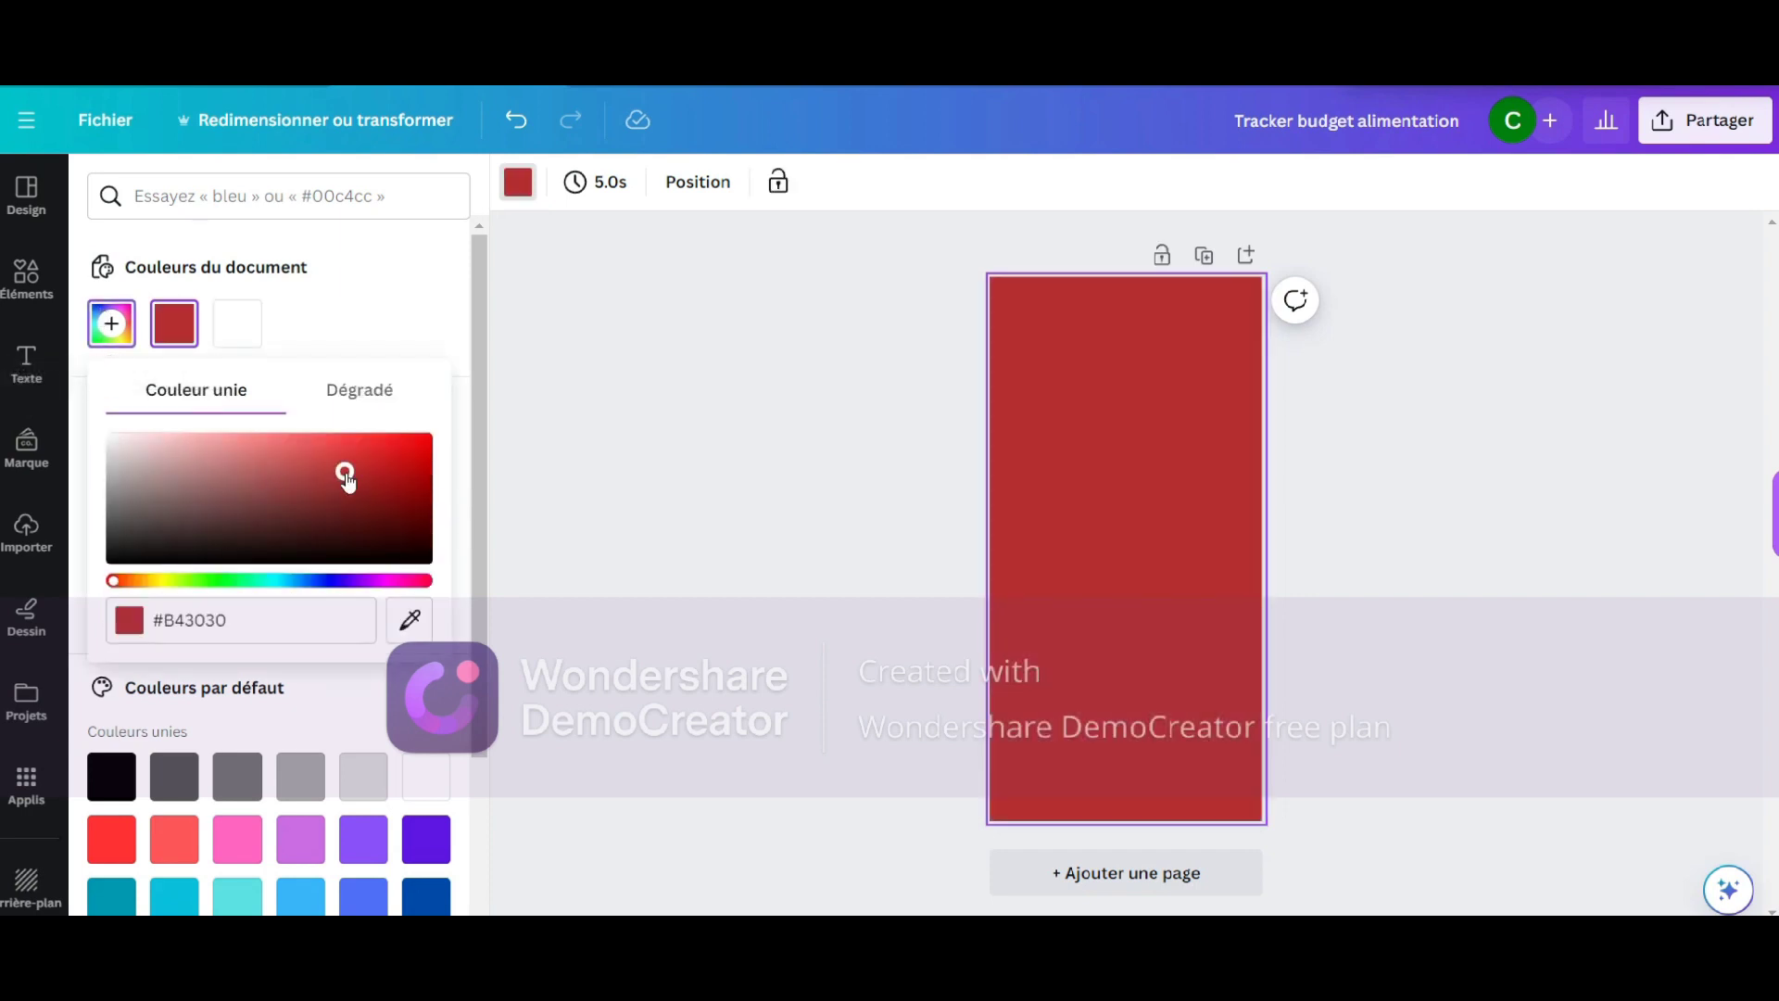
left_click(181, 470)
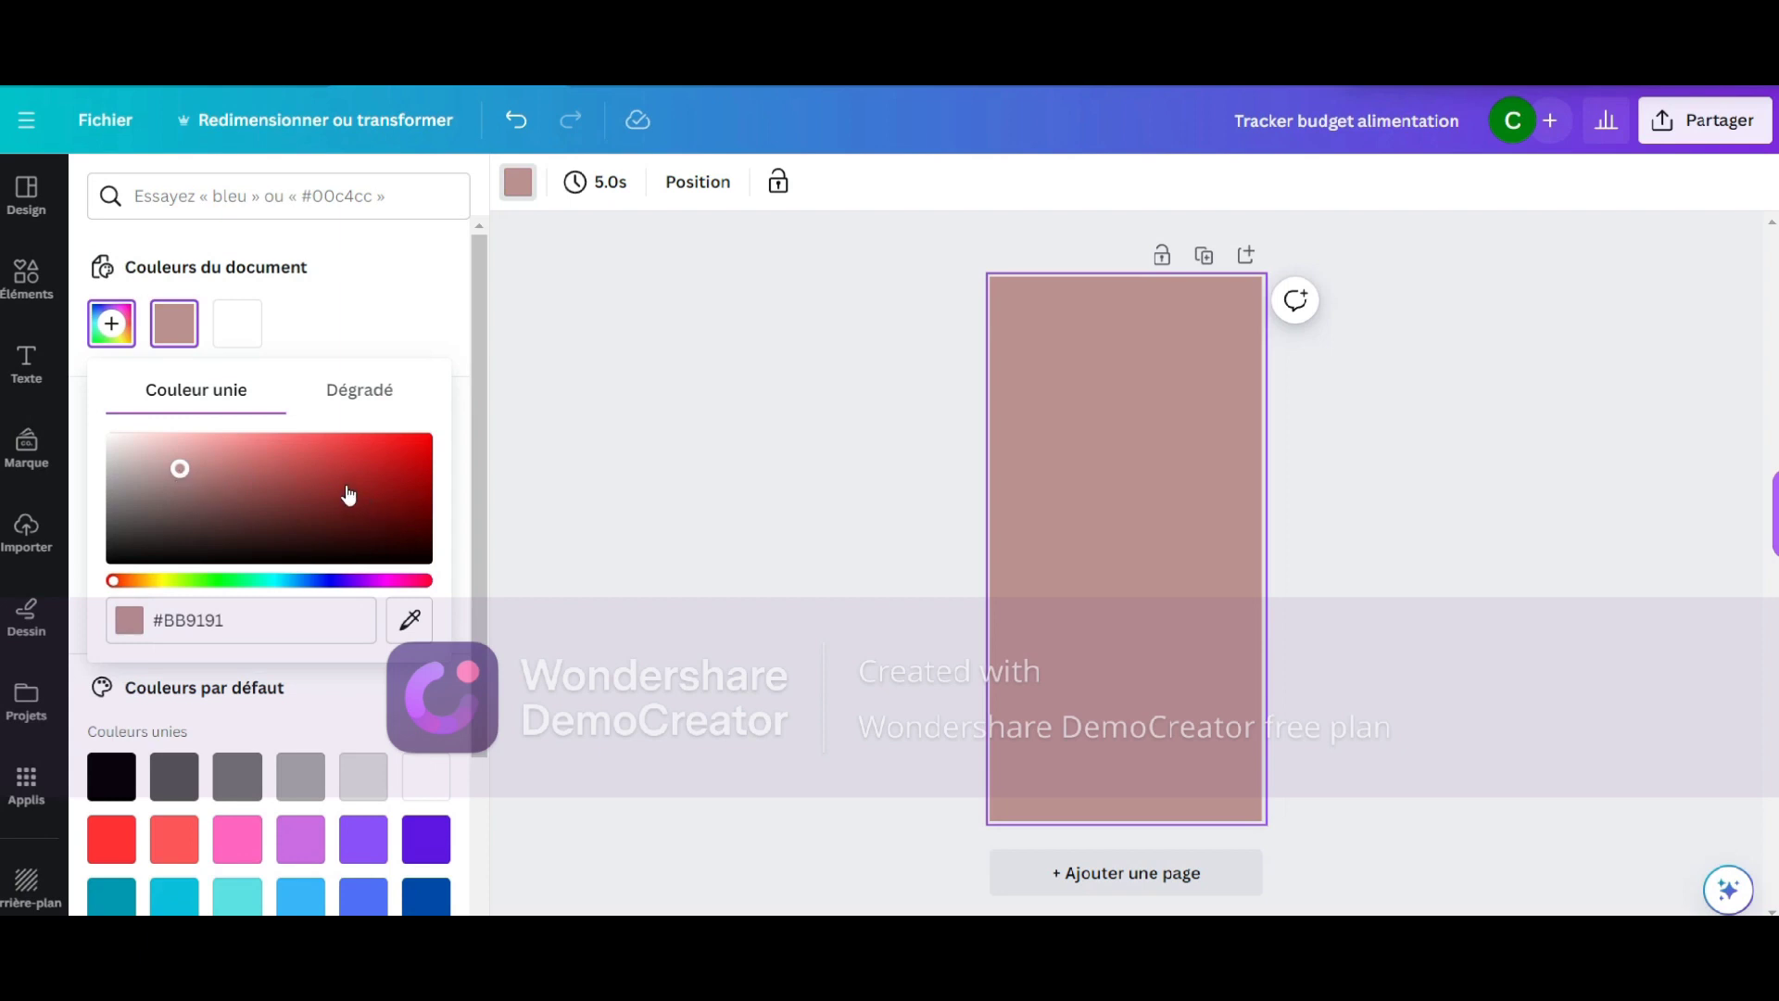
left_click(348, 328)
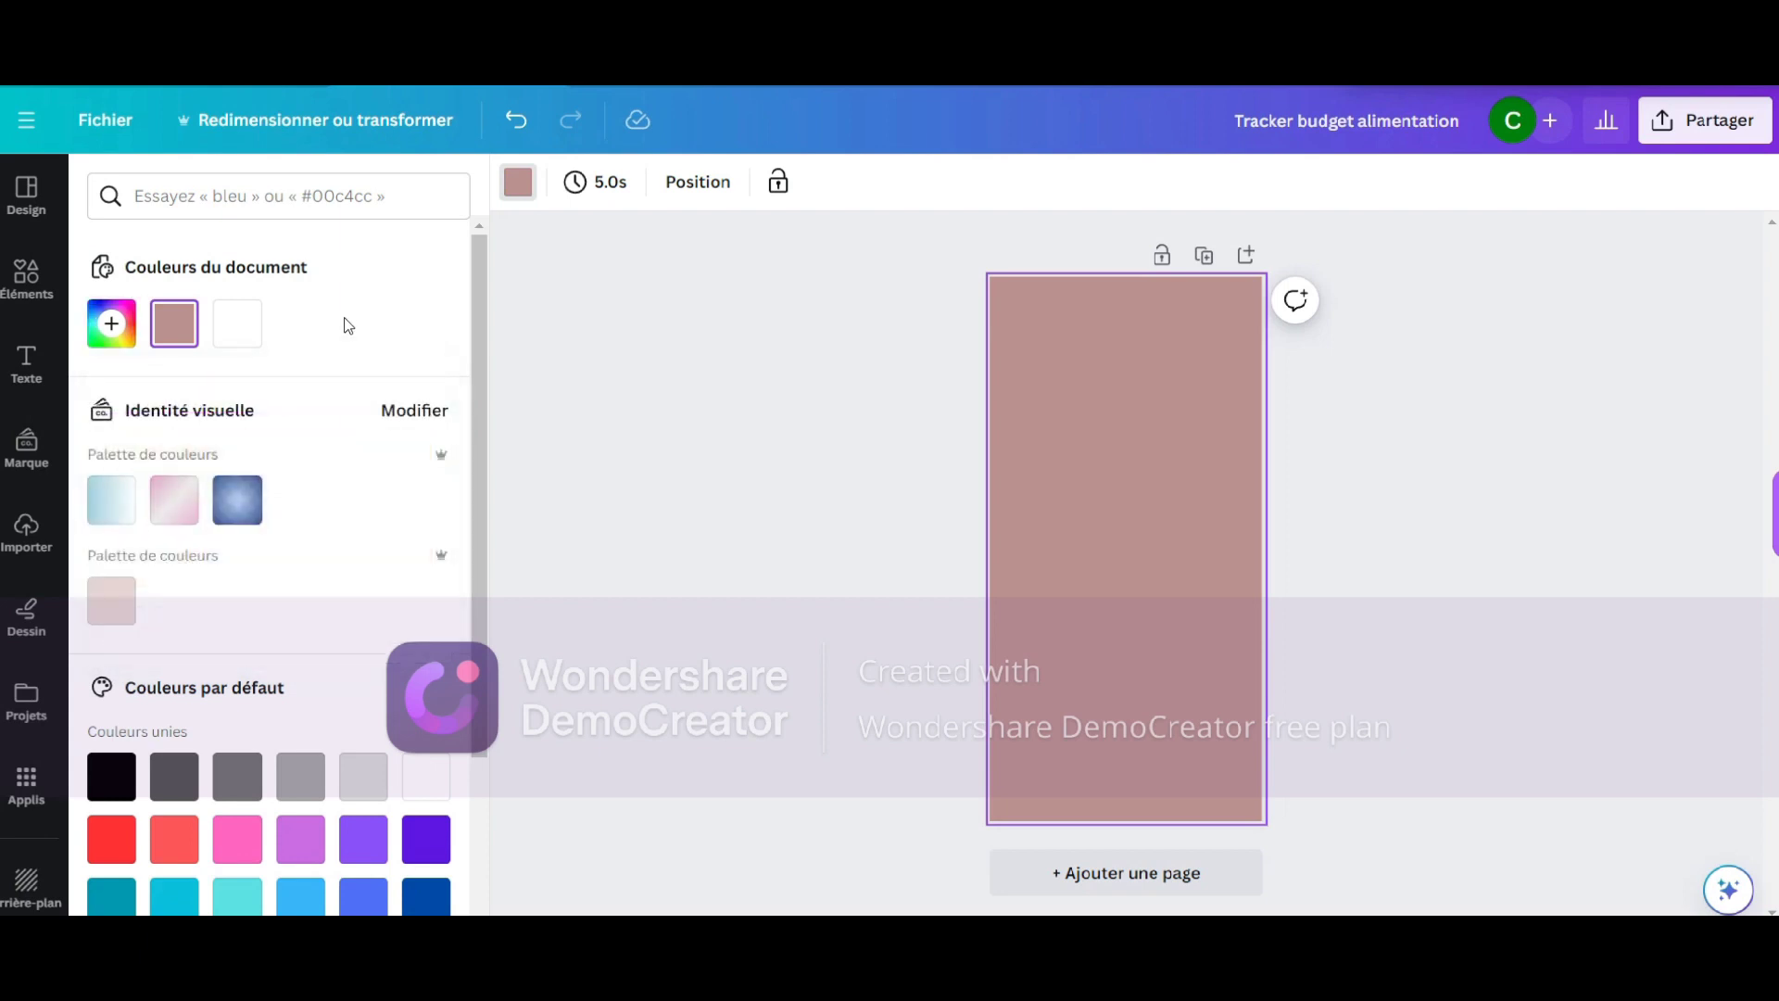
Add a new colour to the first brand palette and set it to light blue #C4F3F7
left_click(429, 423)
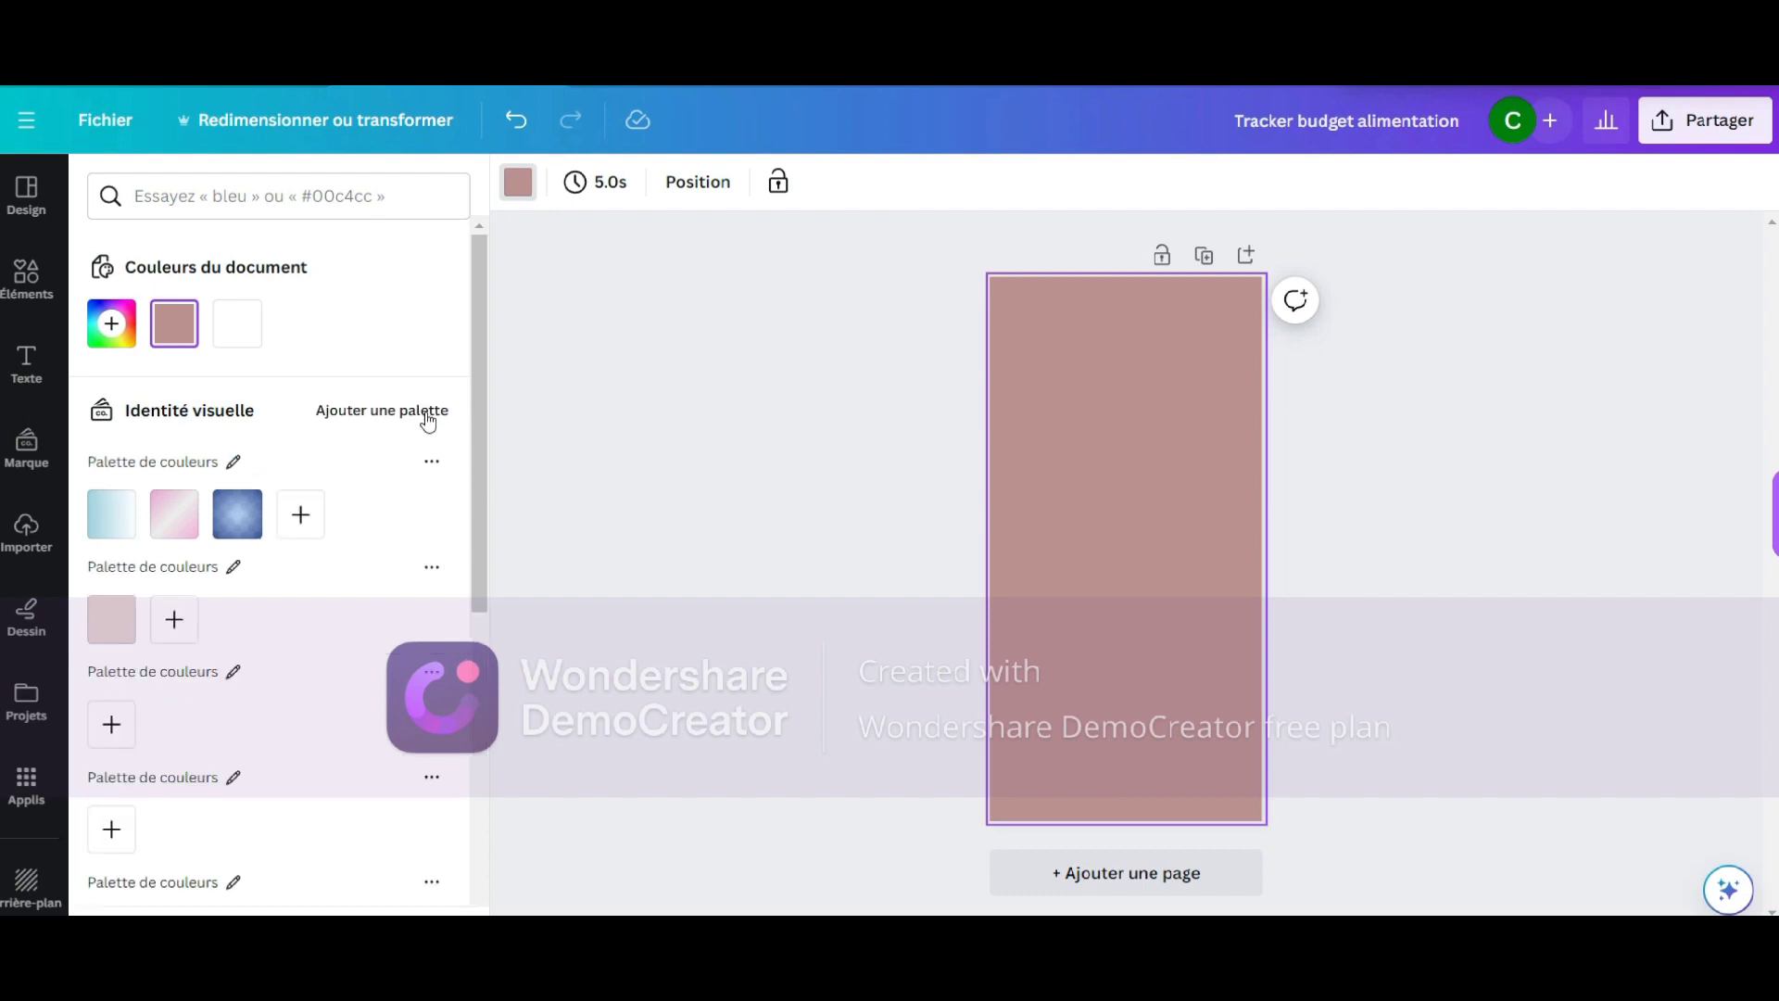
left_click(303, 515)
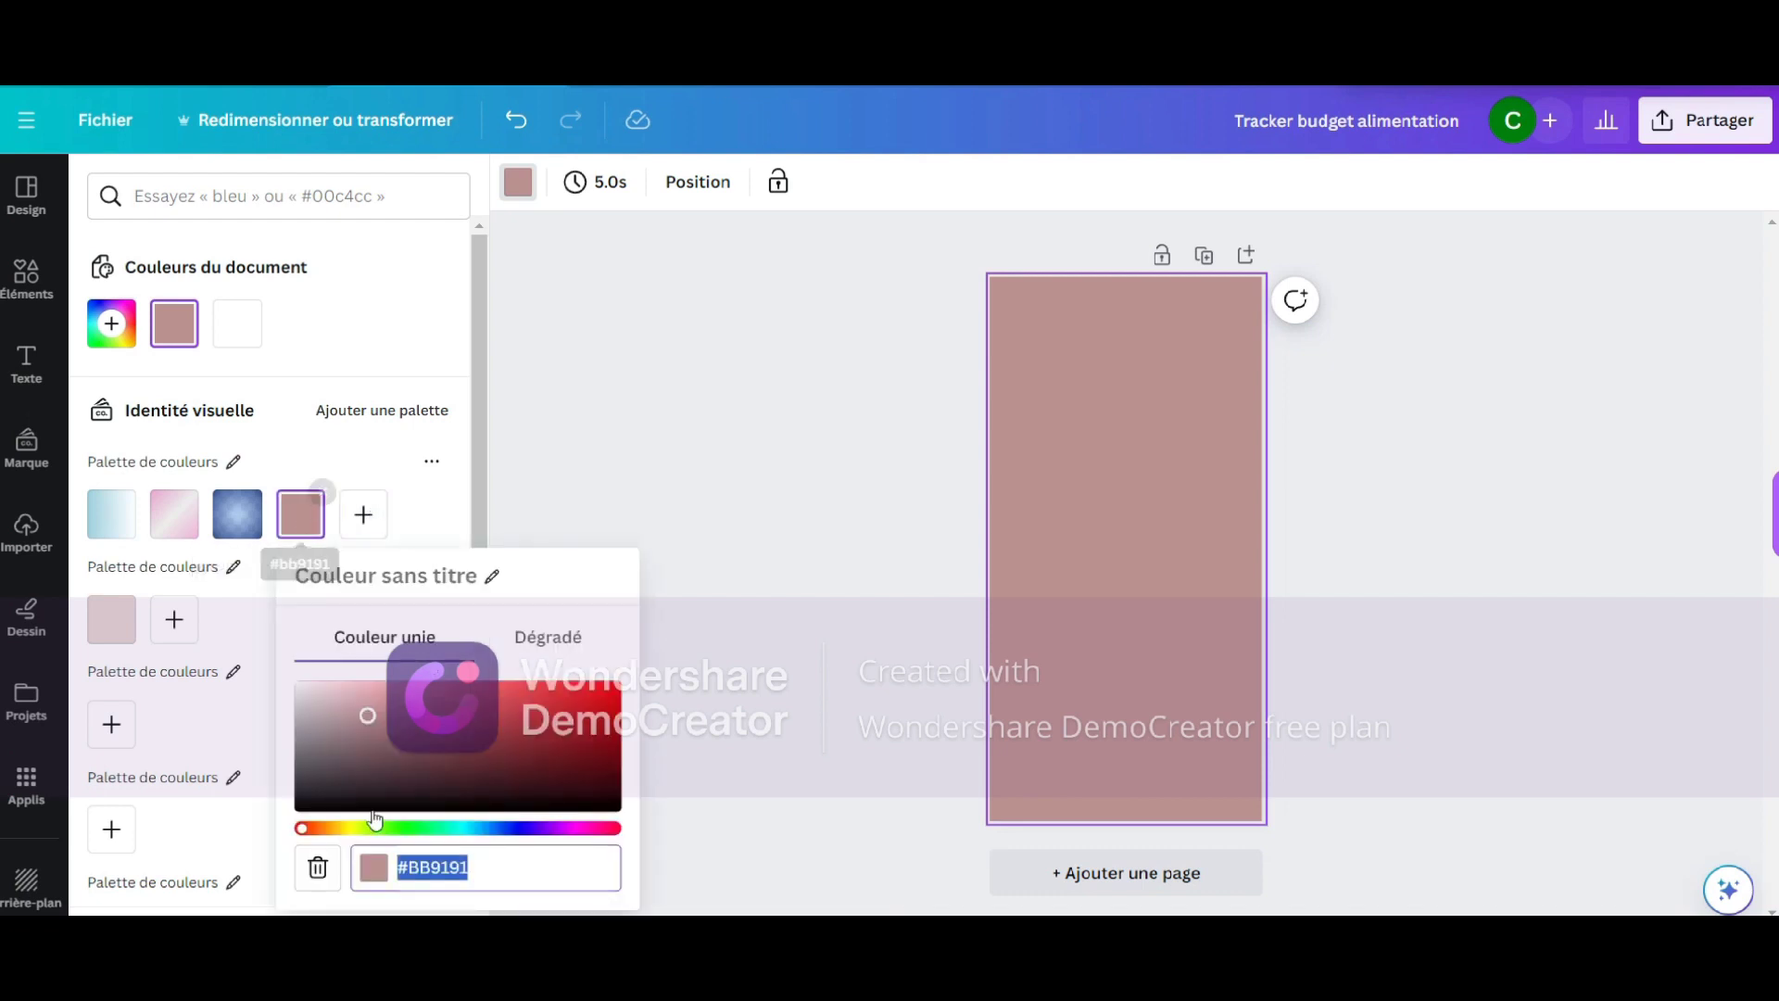
left_click(464, 829)
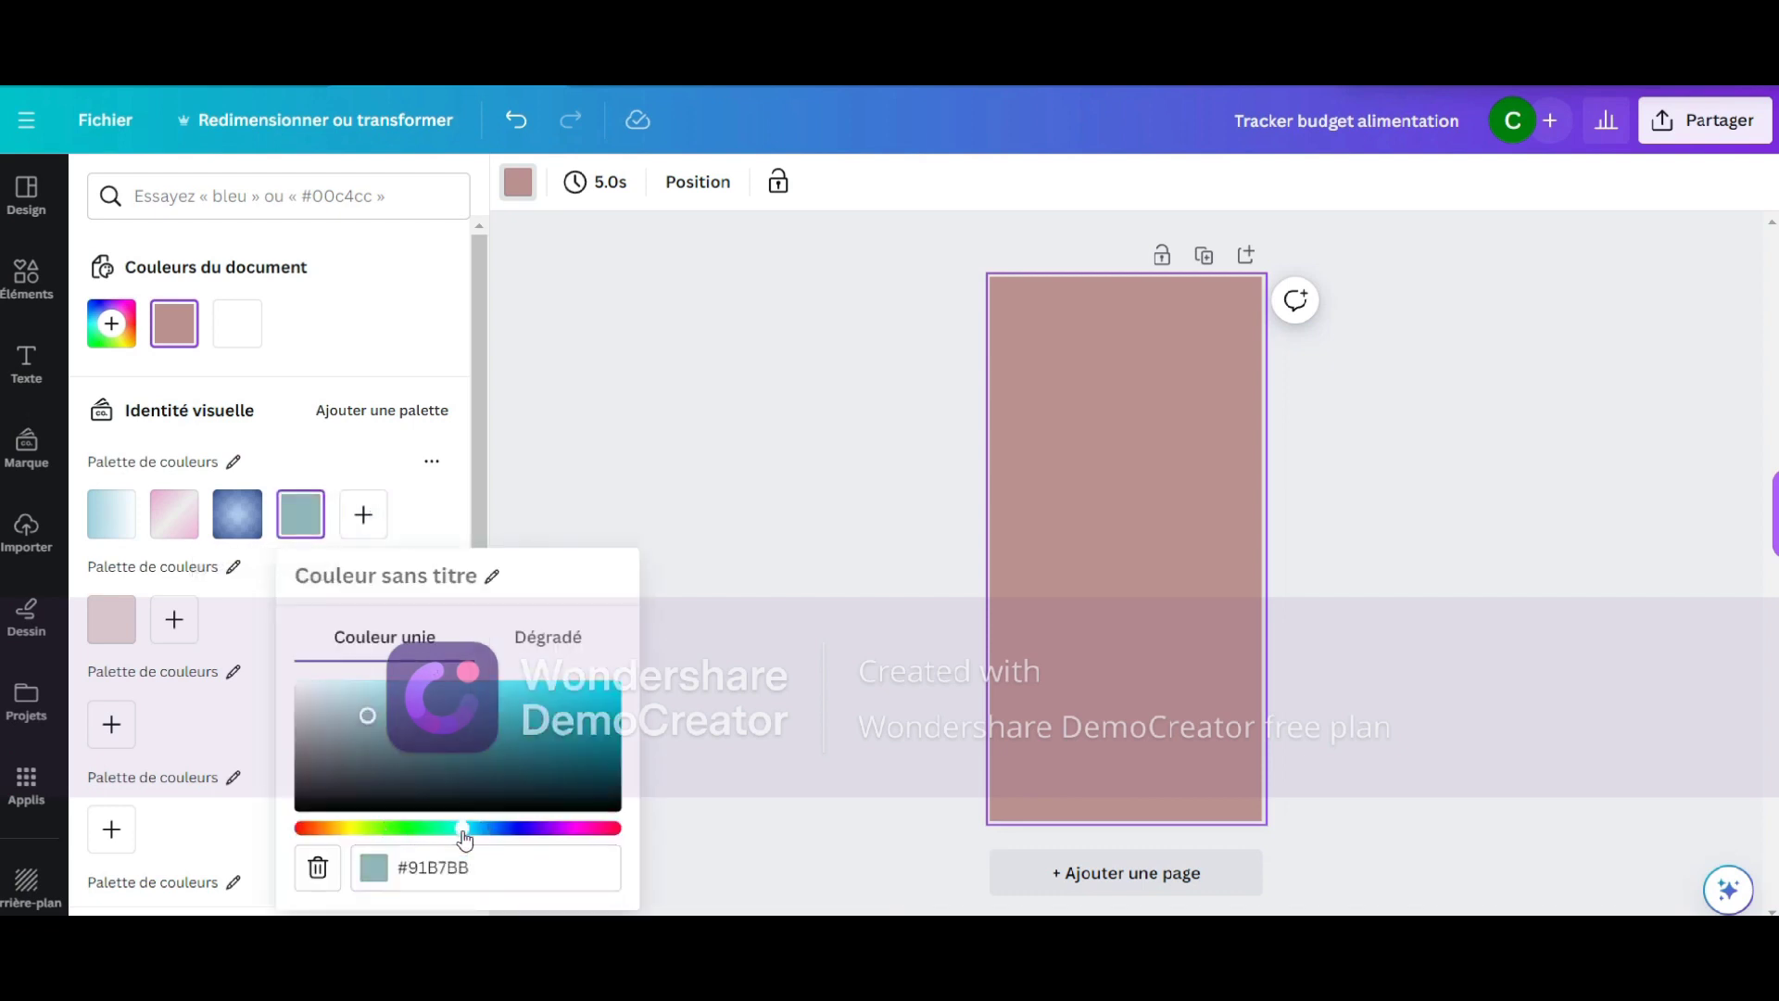
left_click_drag(370, 714, 365, 693)
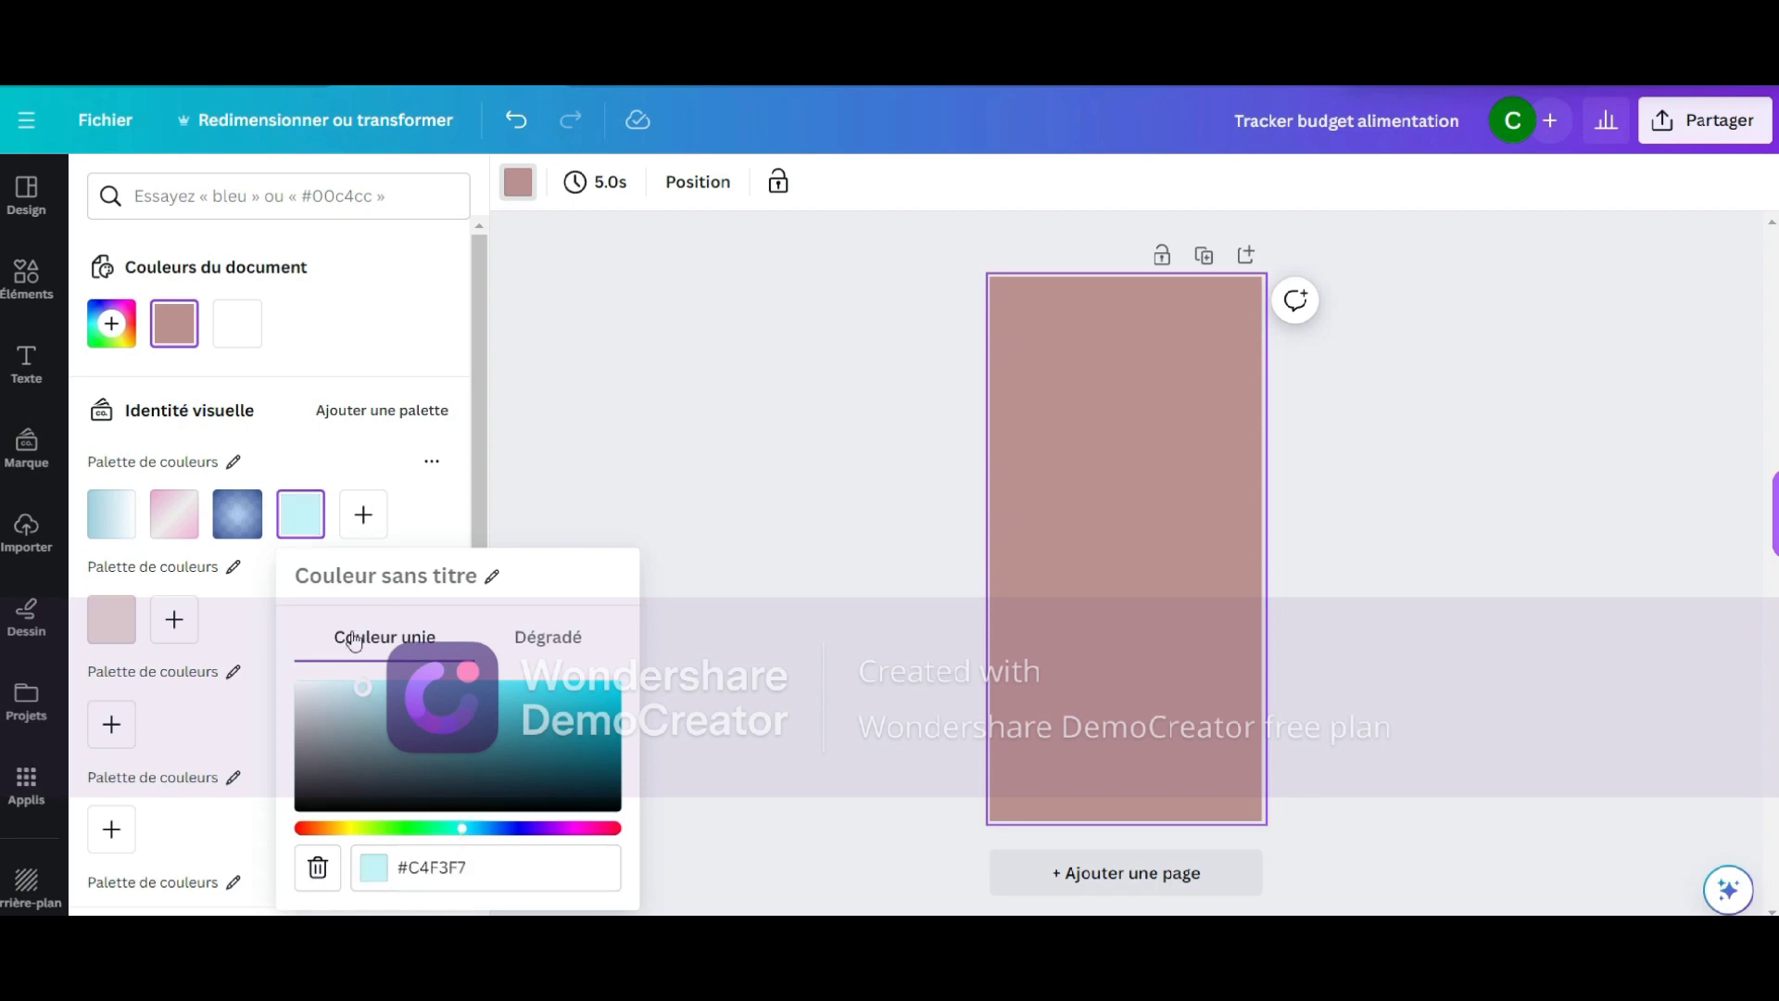
Make the new brand colour a circular gradient from #C4F3F7 to #6F8CA2, lowering both colours' opacity, the second to 72%
left_click(552, 638)
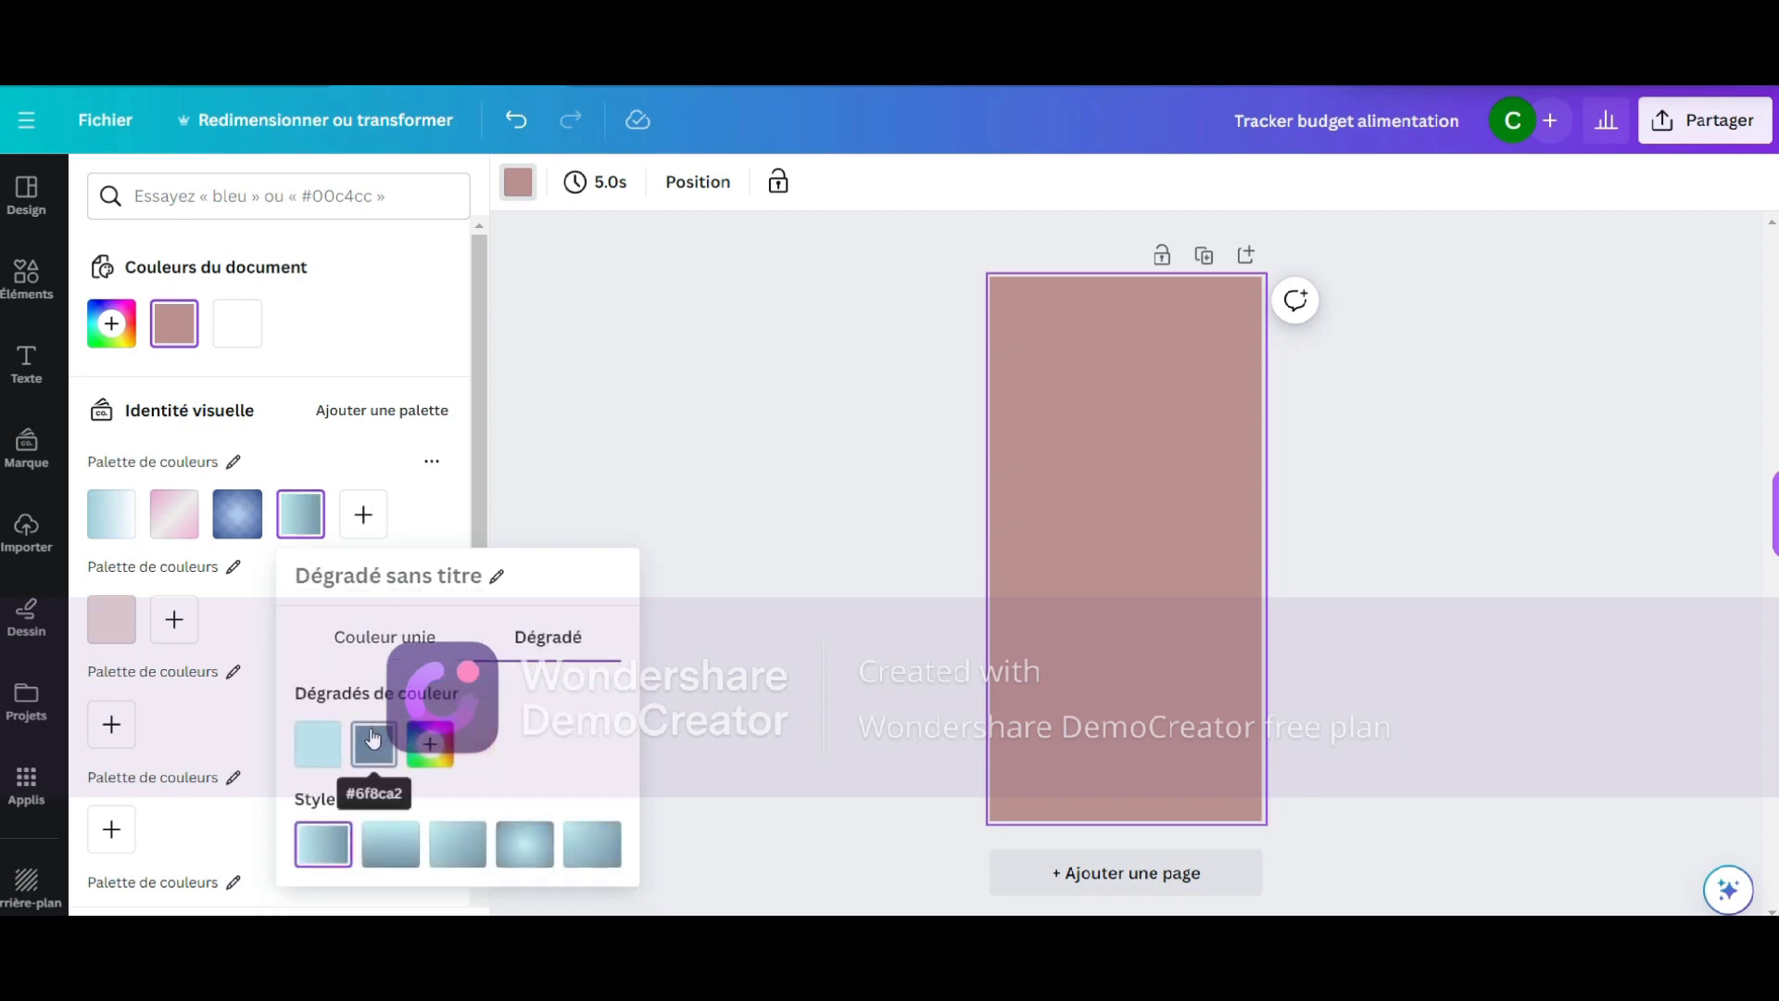
left_click(334, 744)
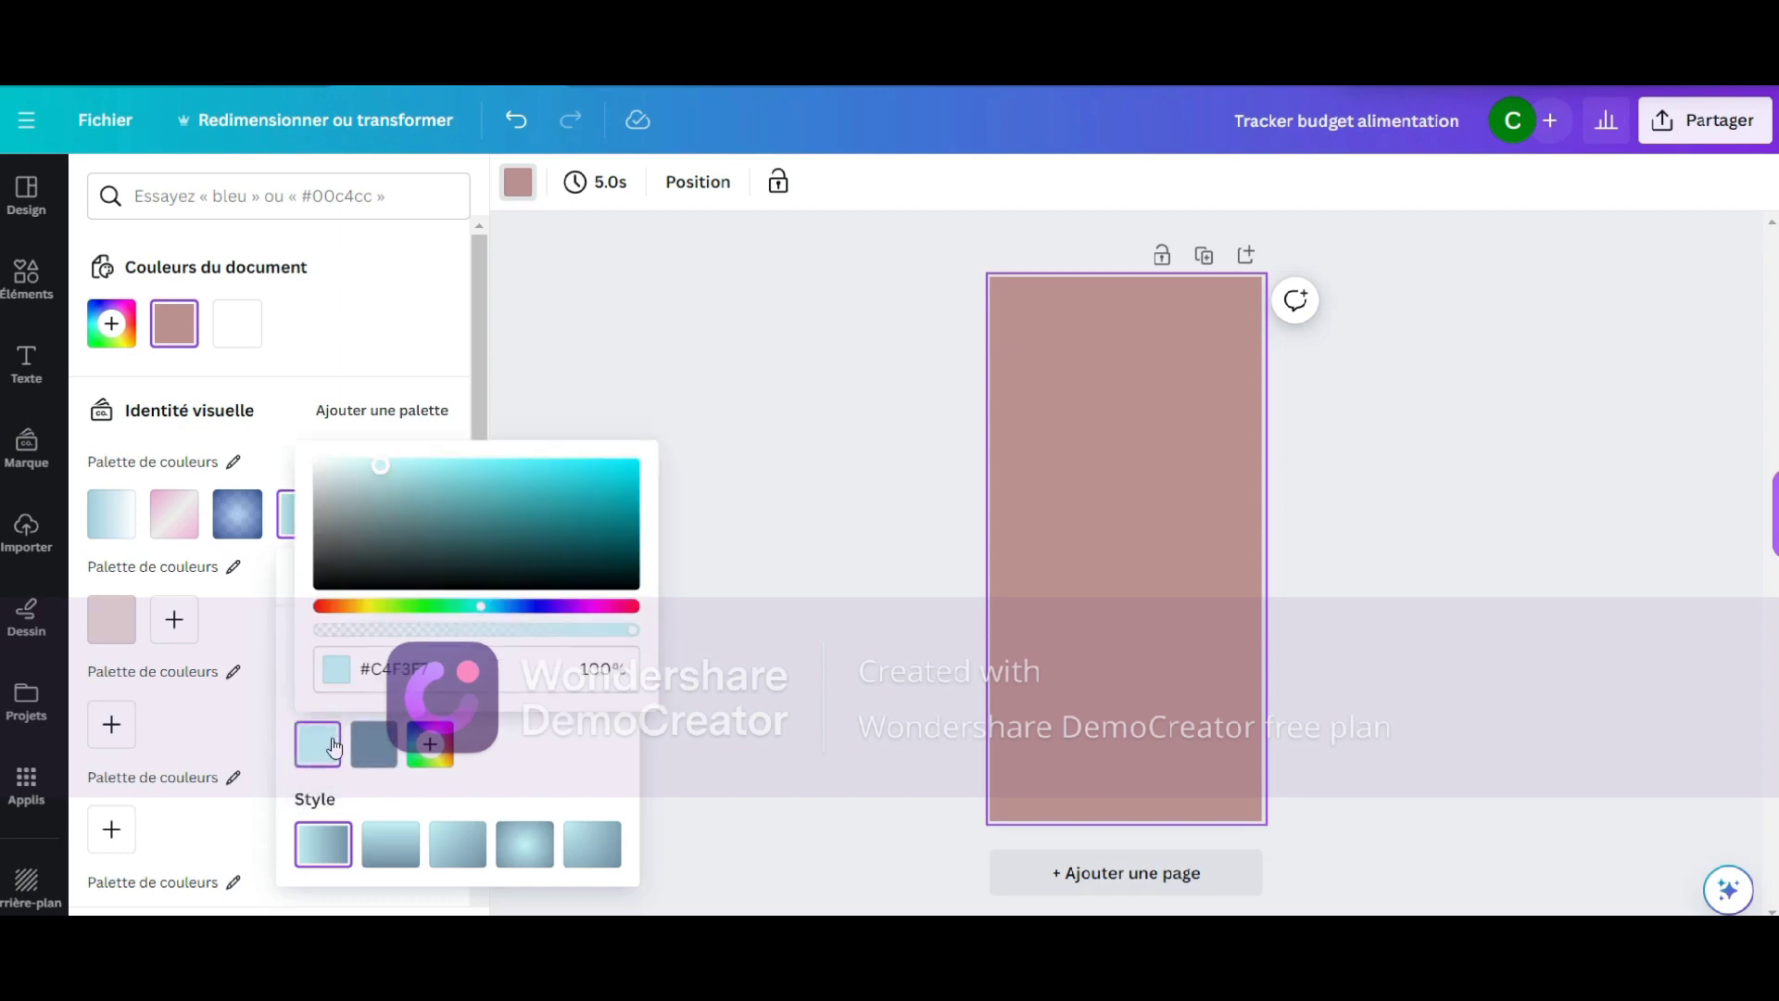
left_click(573, 633)
left_click(374, 744)
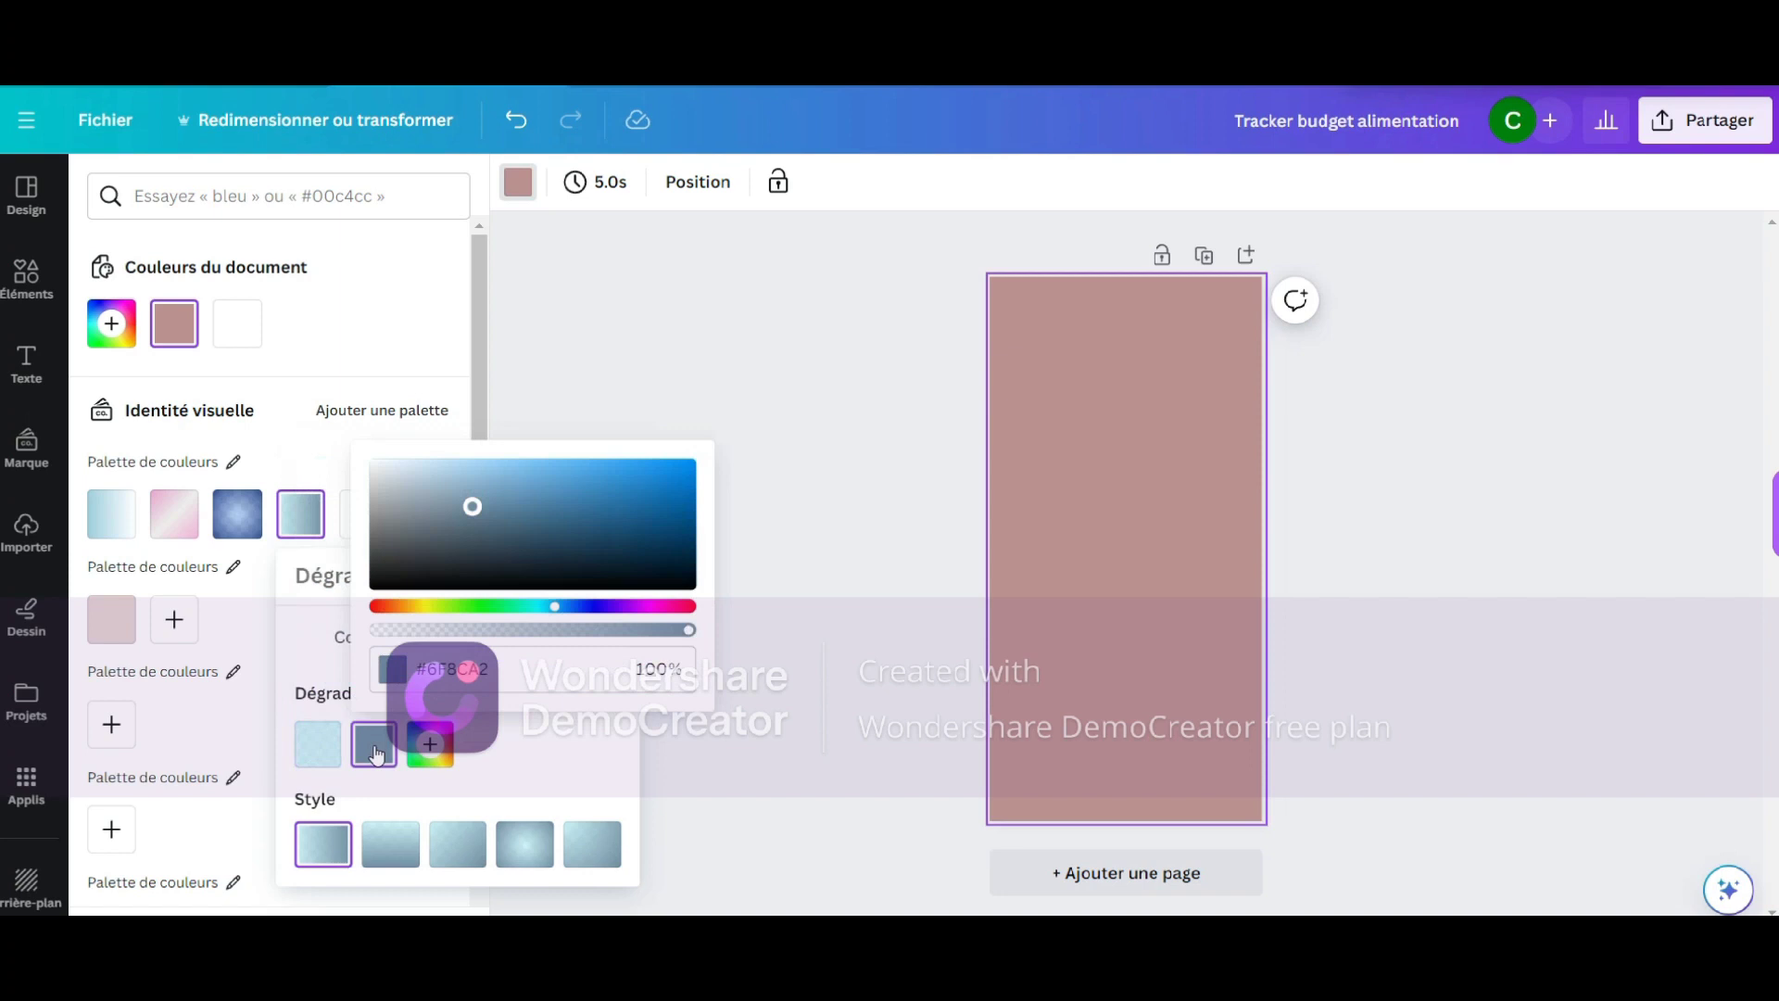
left_click(602, 629)
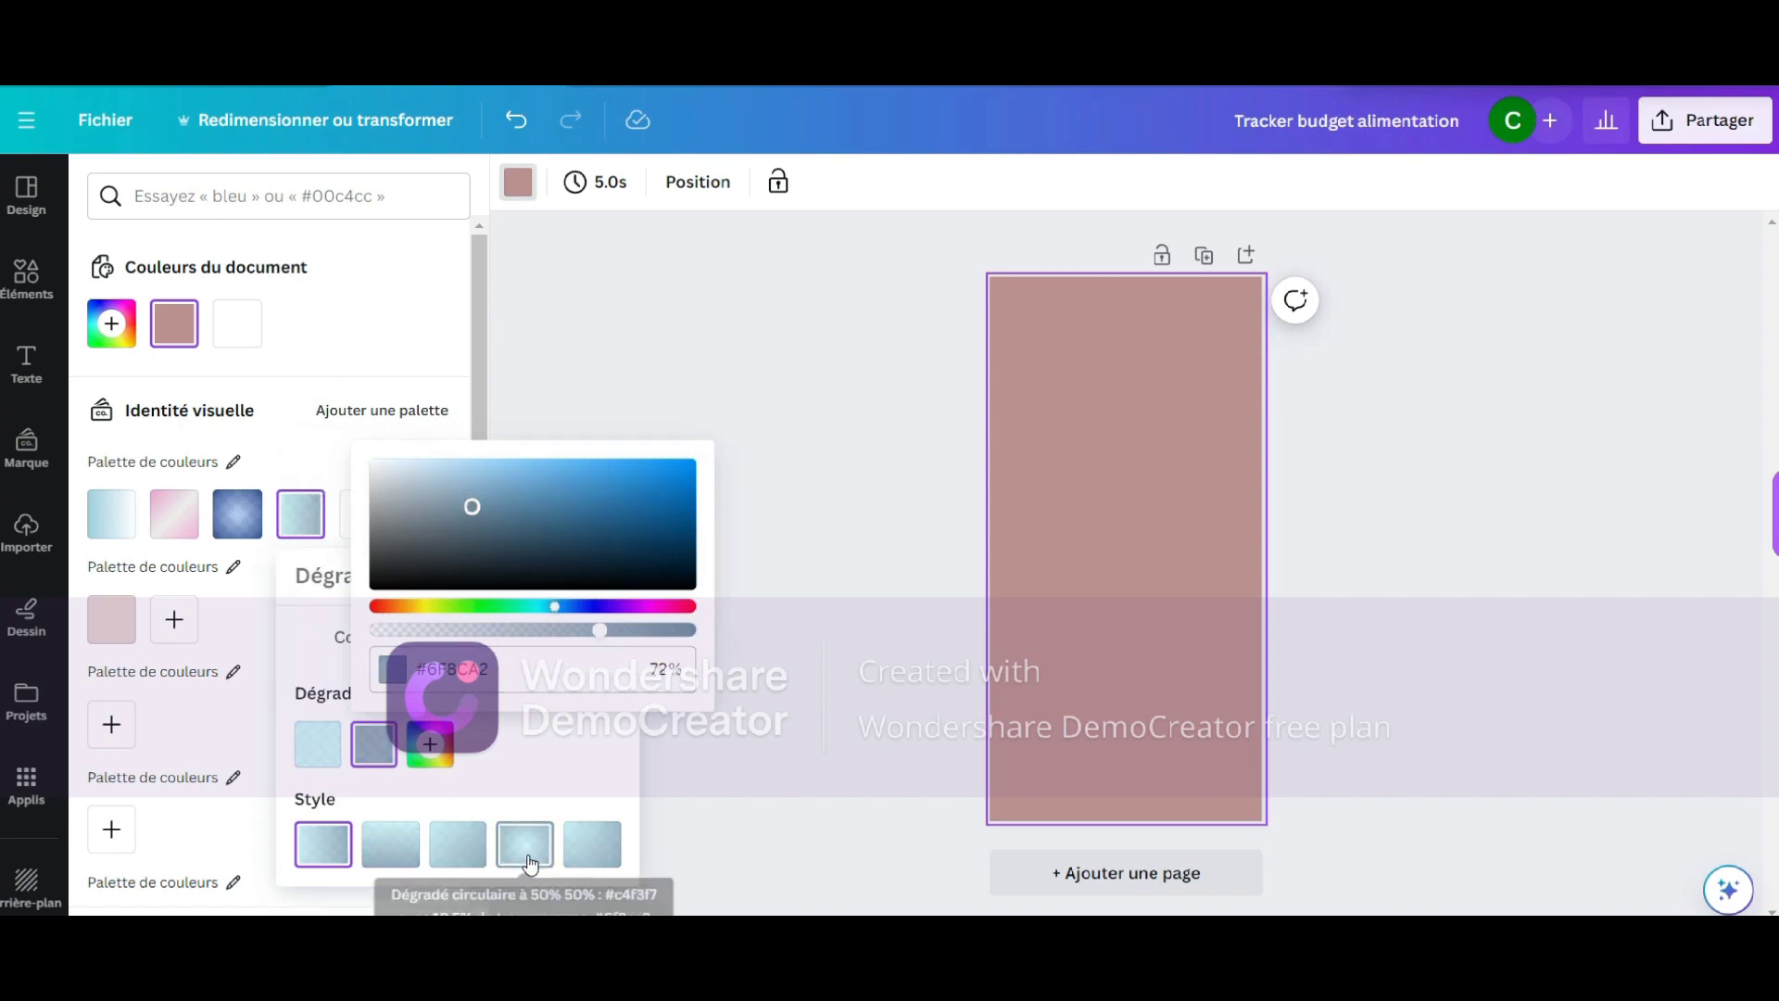
left_click(530, 862)
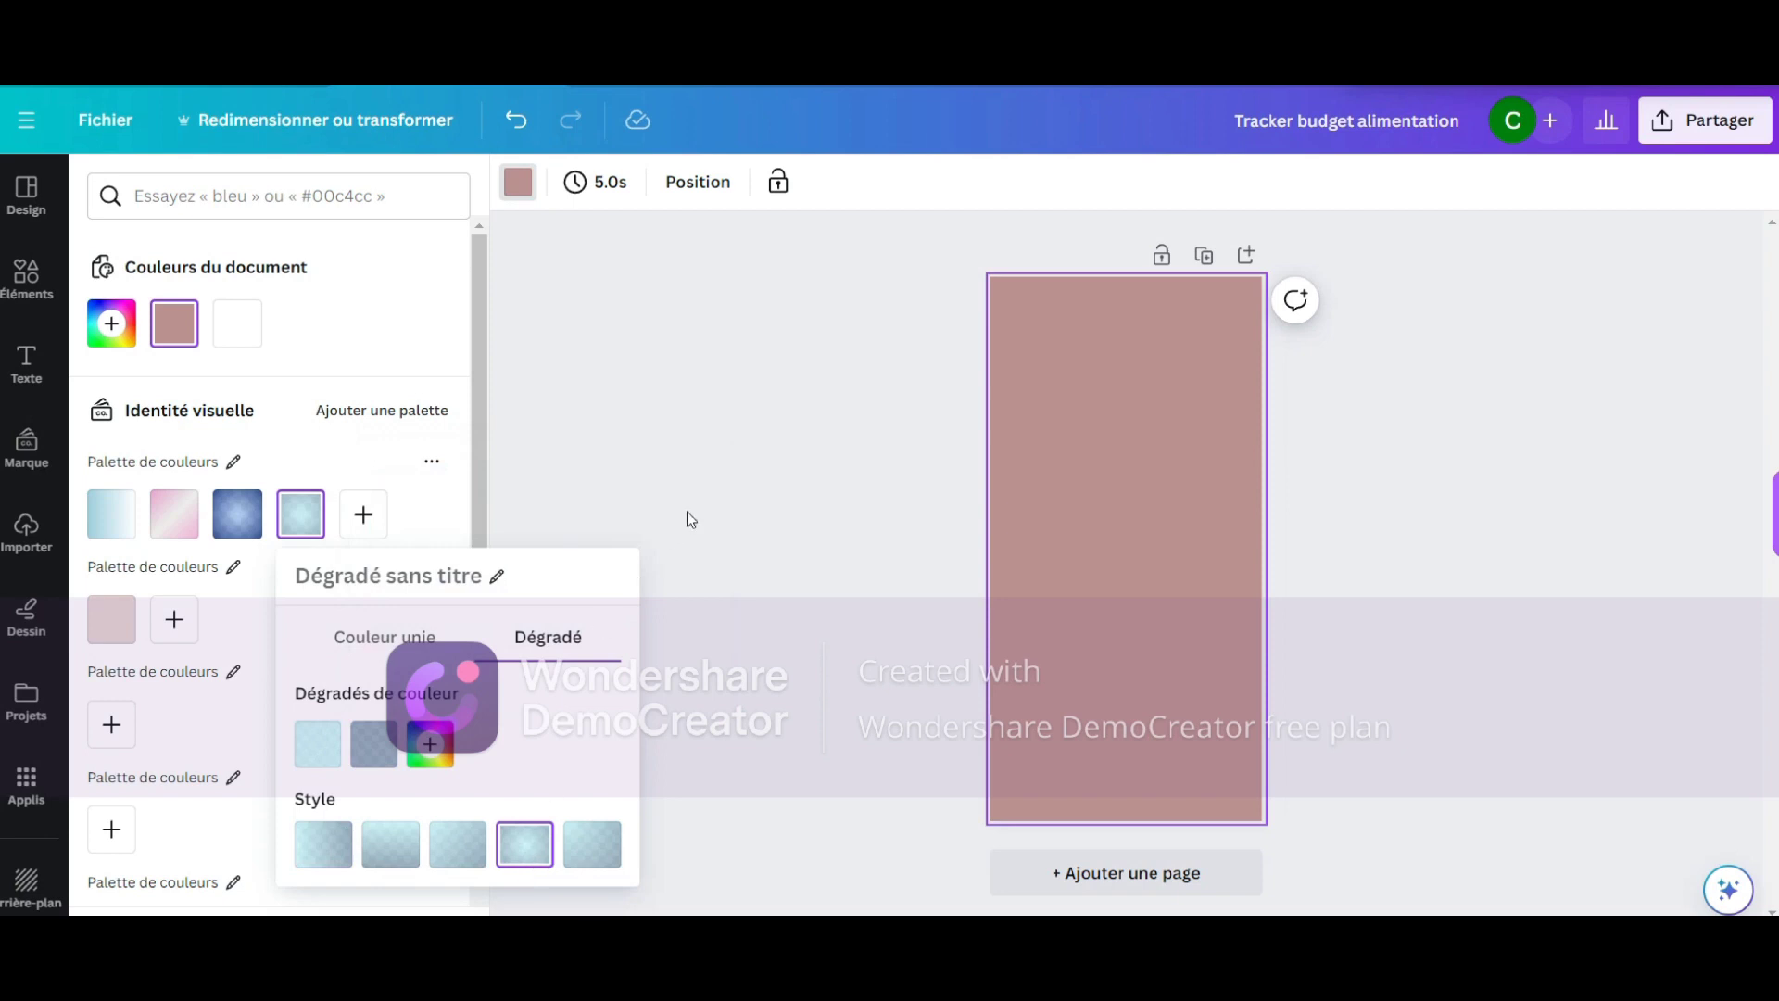
left_click(686, 511)
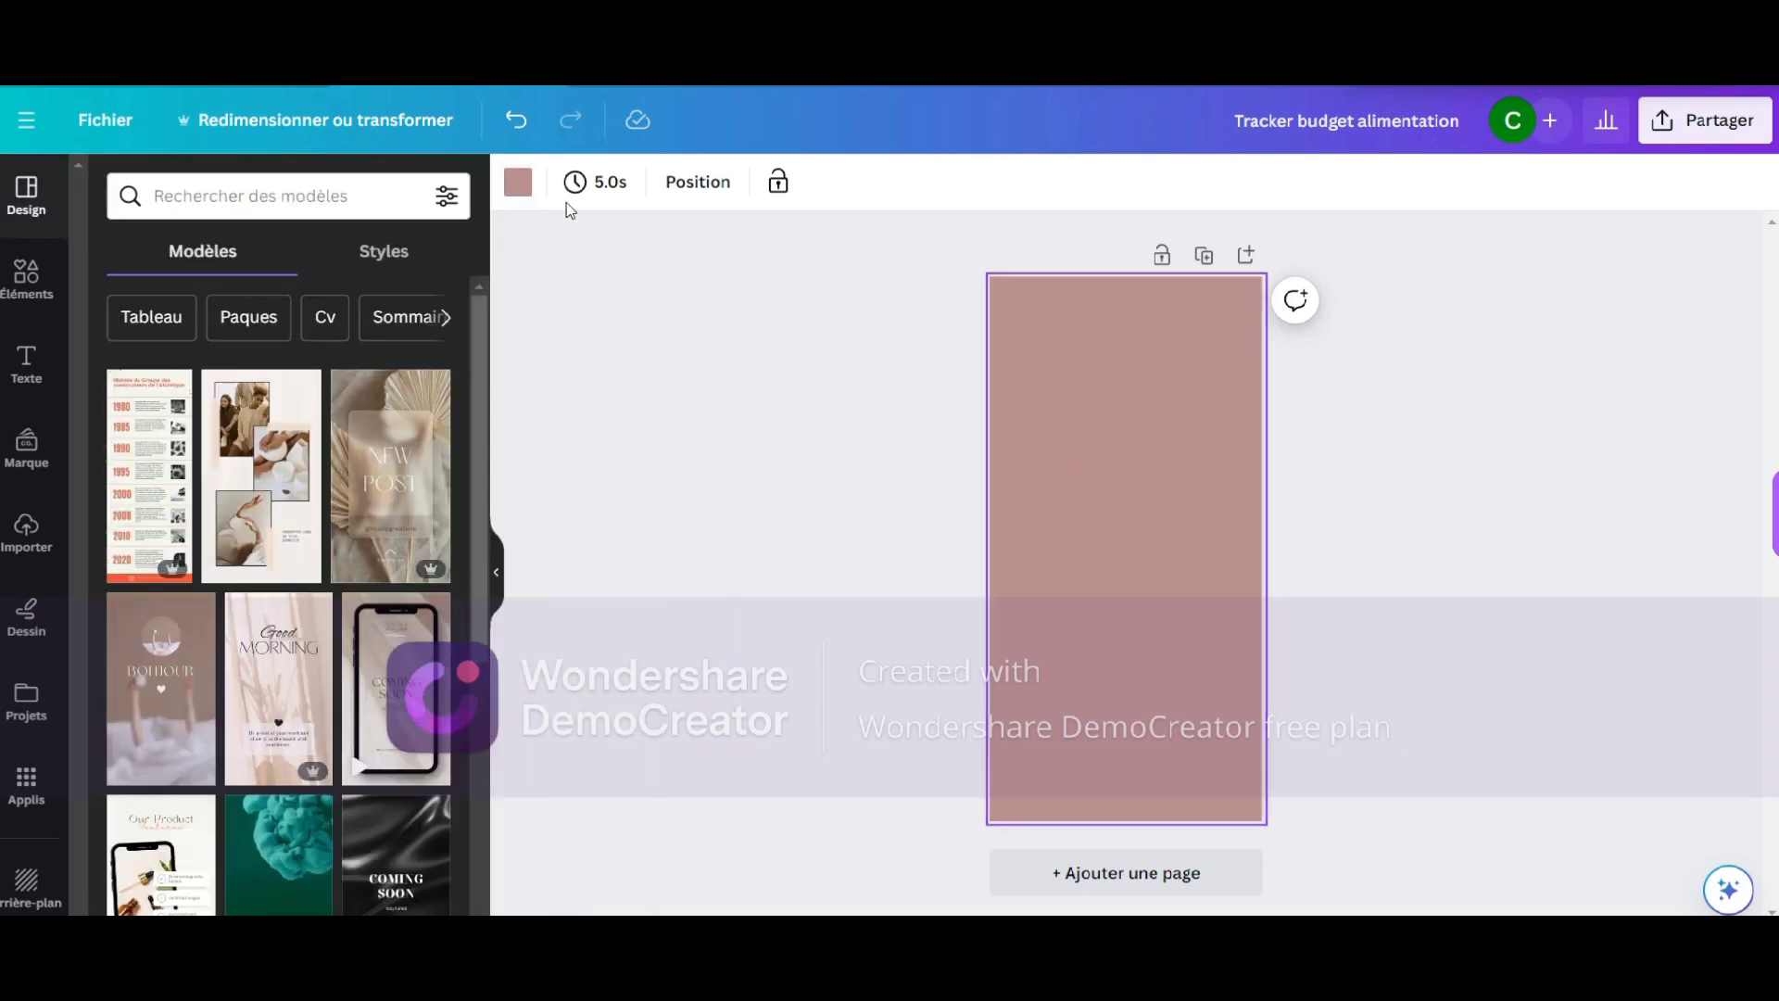
Apply the new light blue circular gradient from the brand palette to the page background
left_click(518, 181)
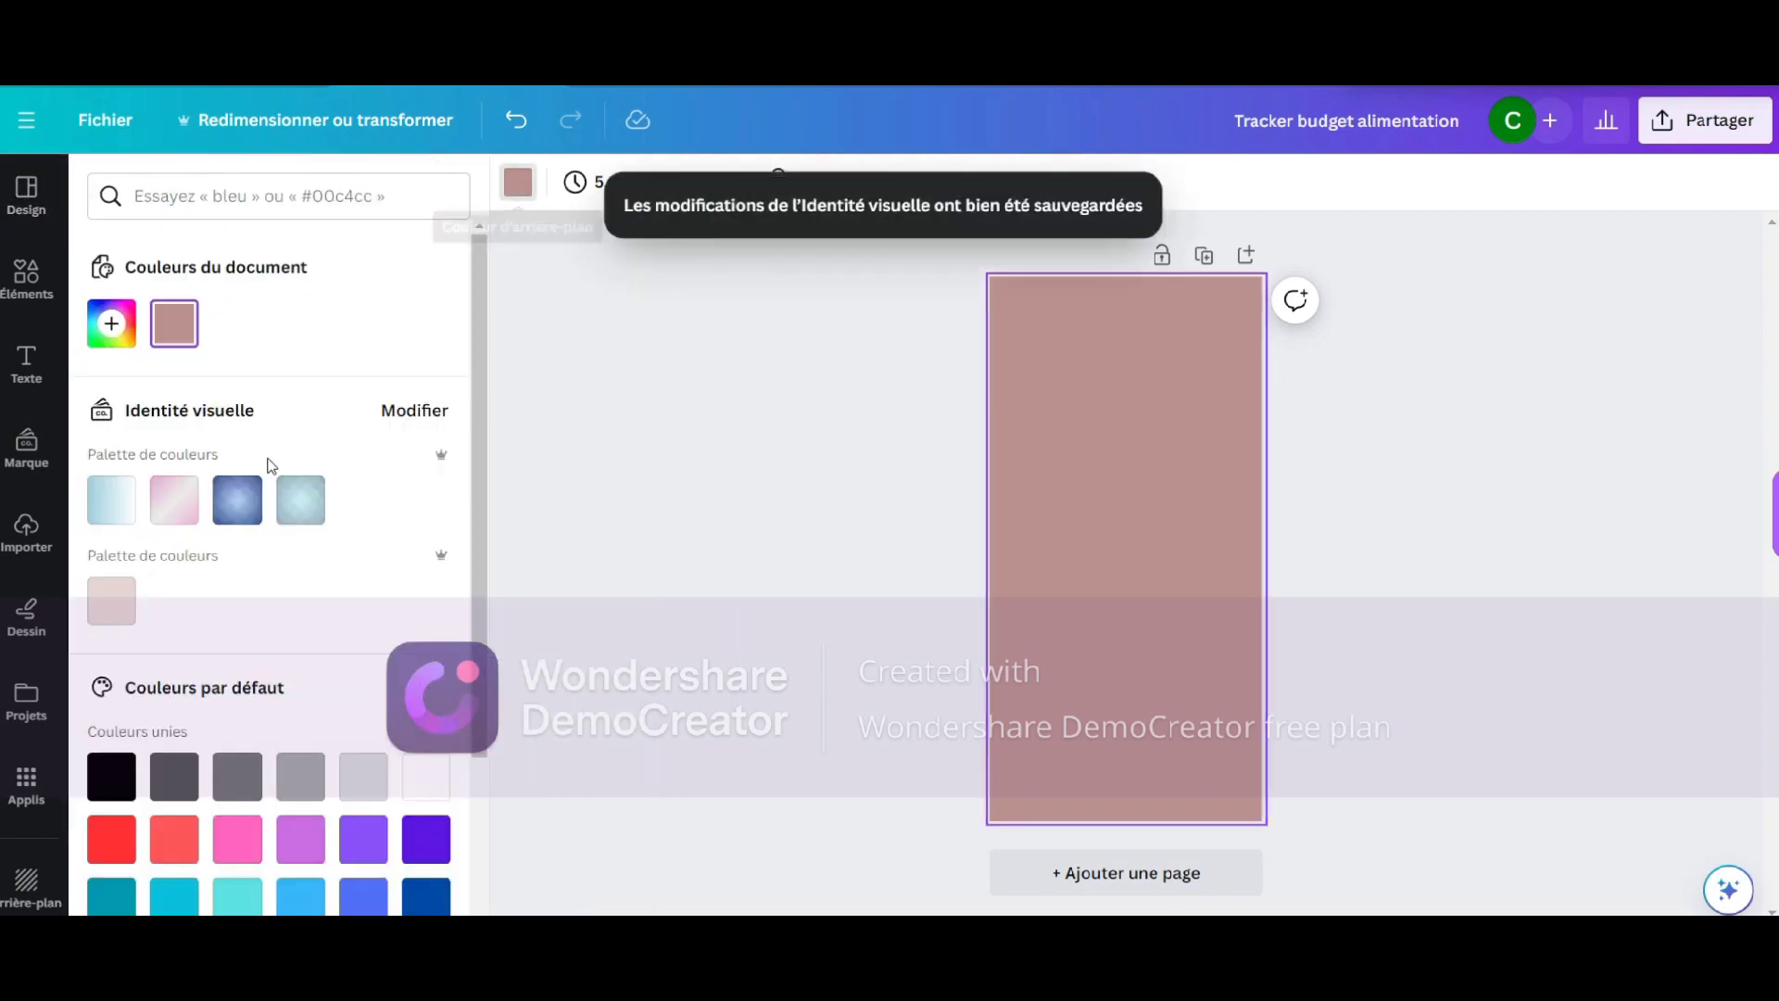
left_click(309, 508)
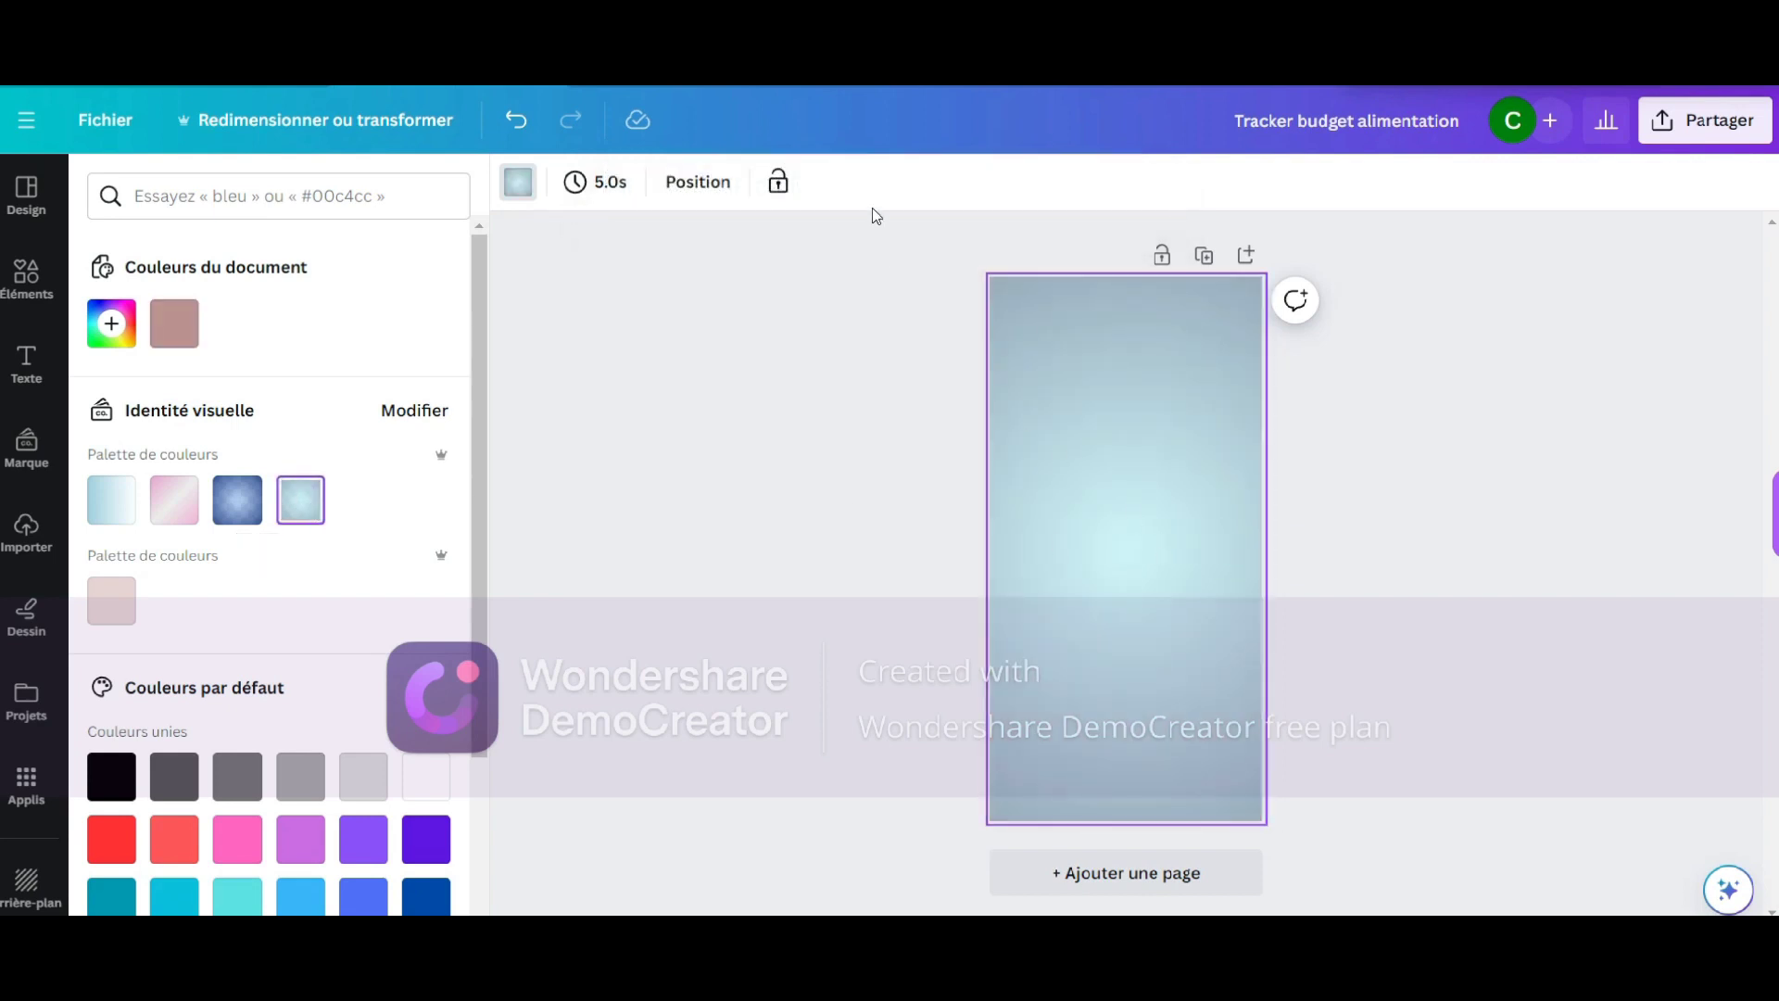
Add a text box reading "Alimentation" and rotate it so the word reads vertically upward
left_click(27, 370)
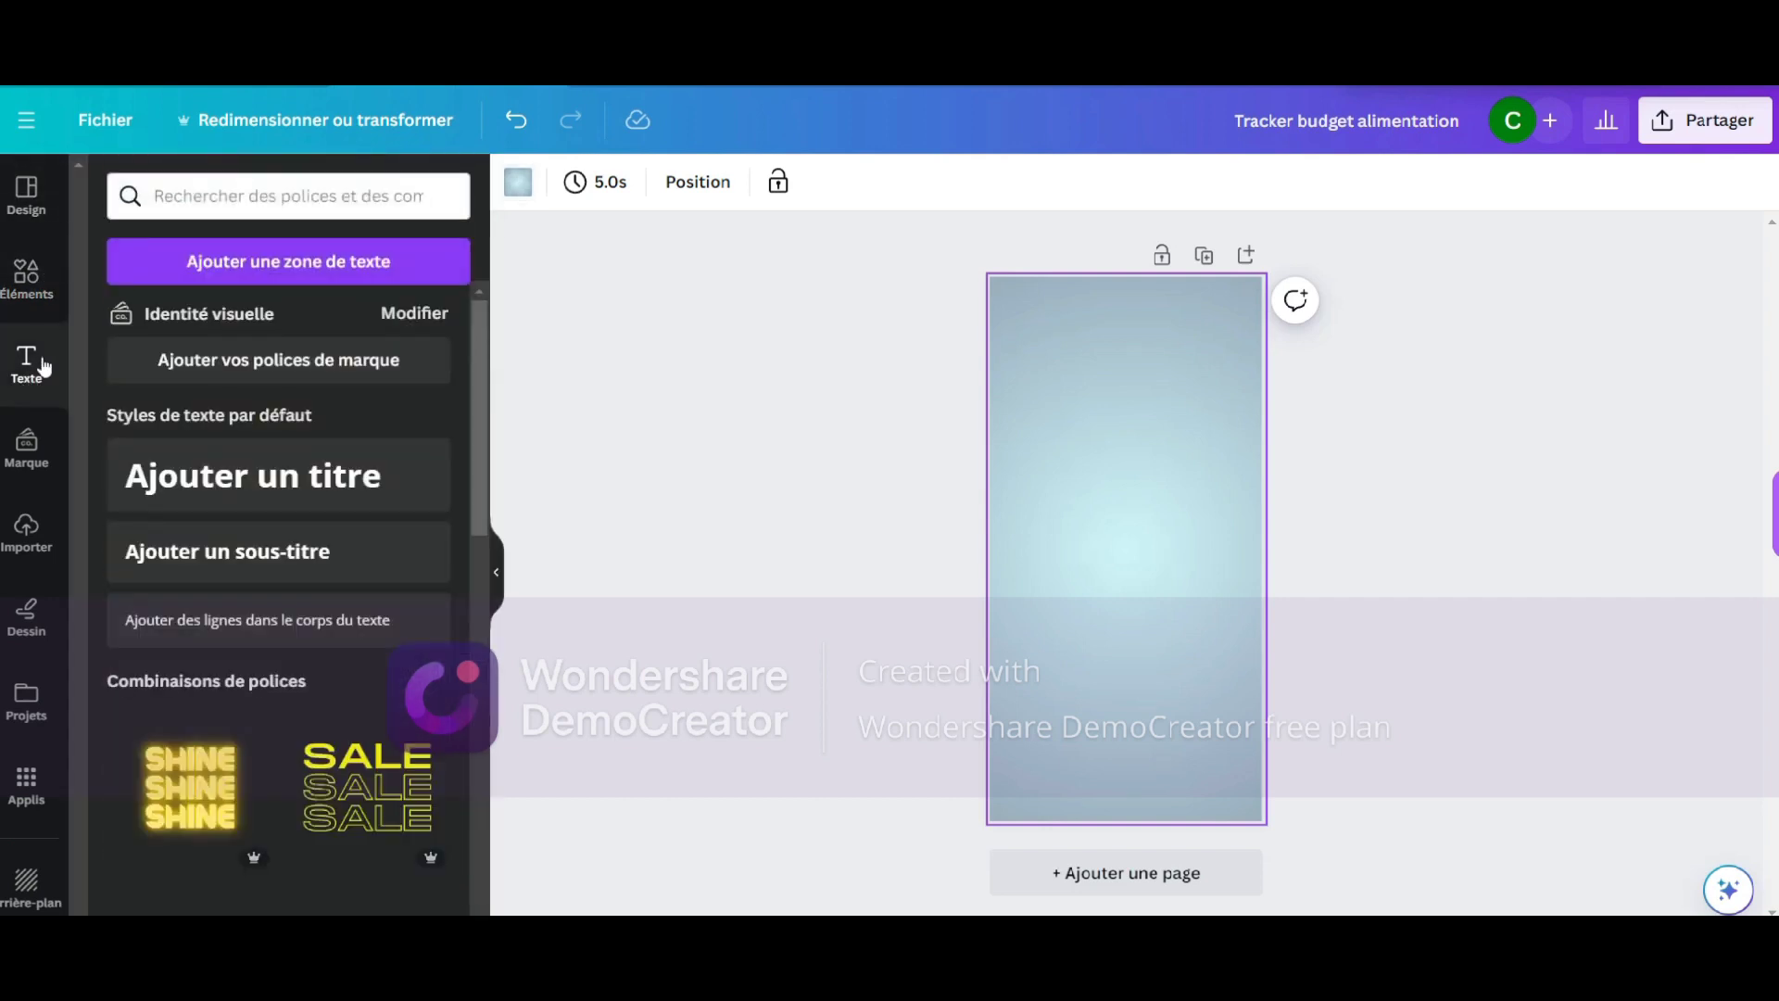
left_click(324, 267)
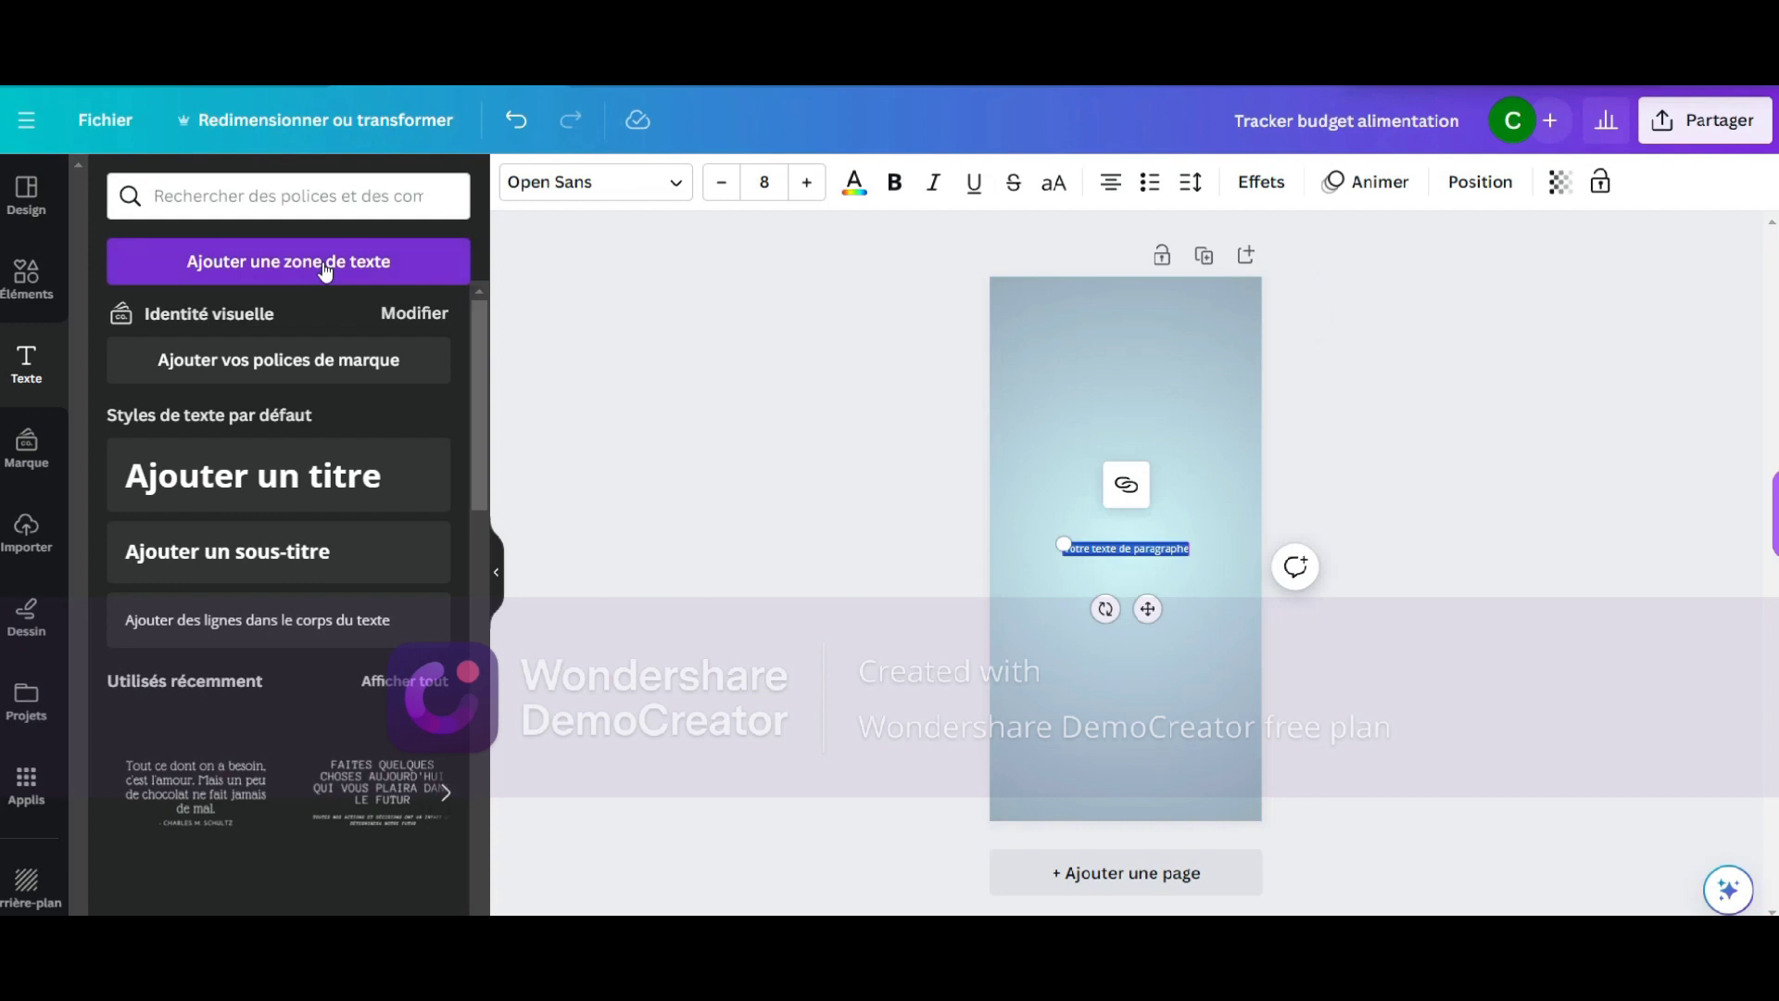
key("BackSpace")
type("a")
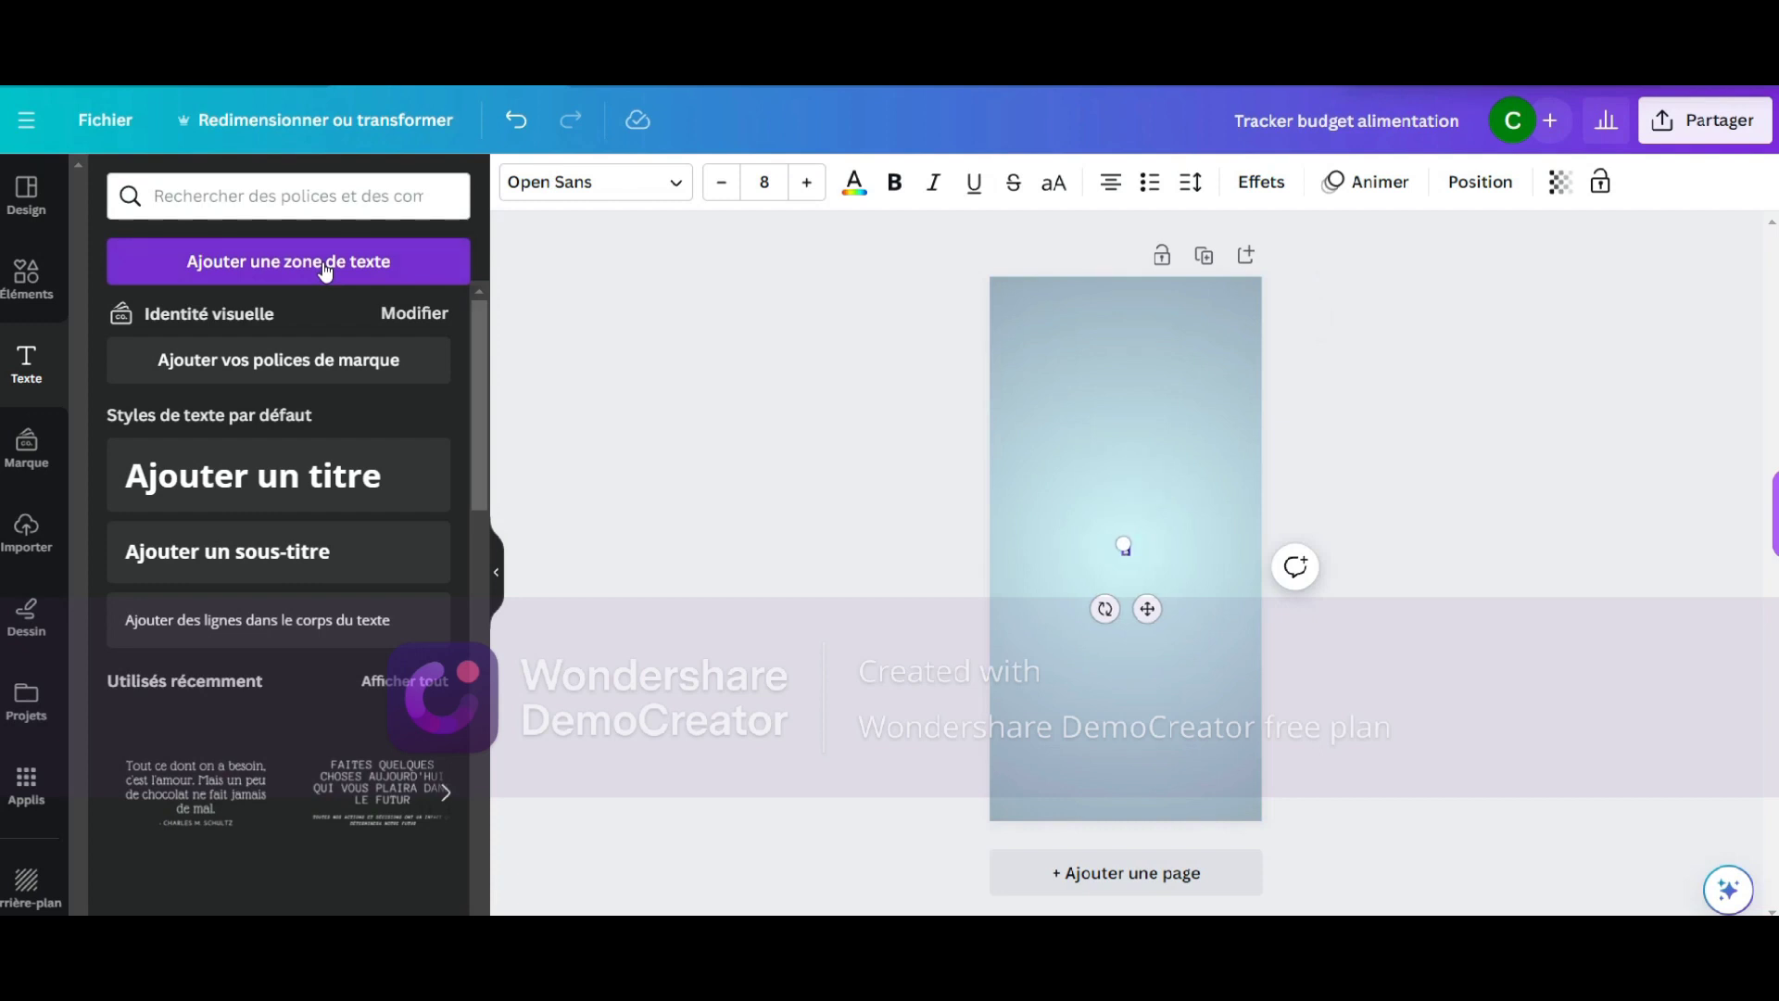
type("limentation")
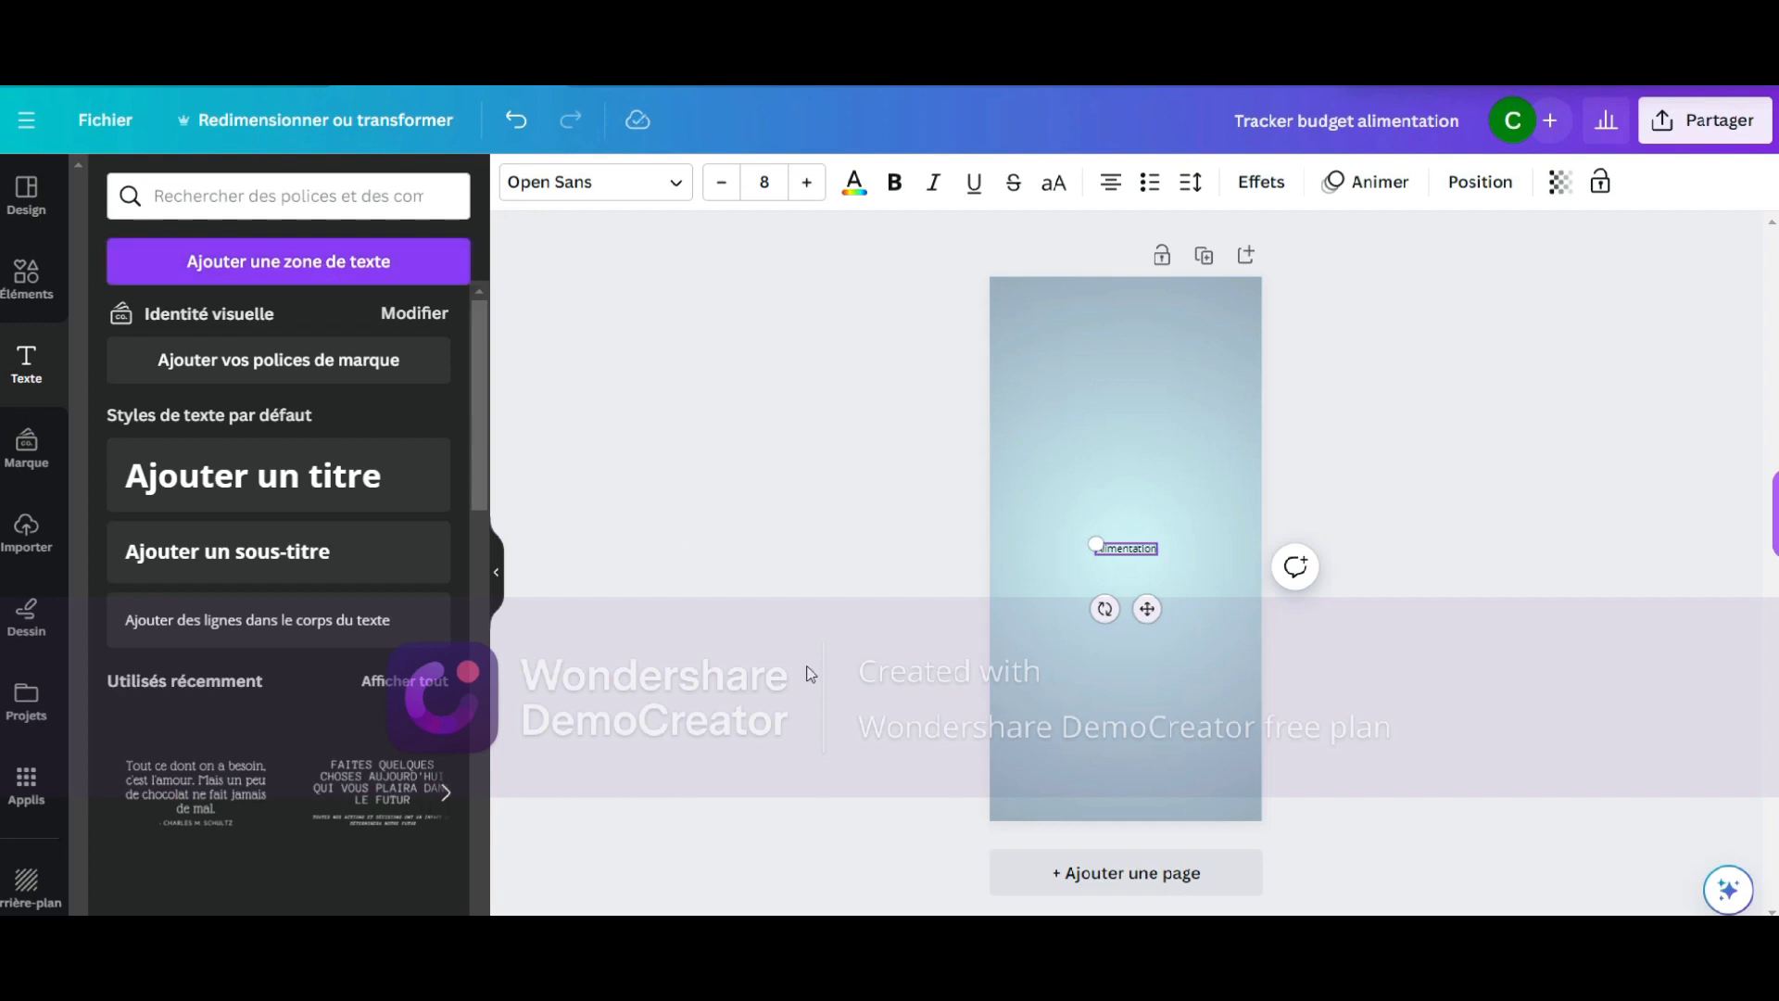
left_click_drag(1119, 624, 1215, 582)
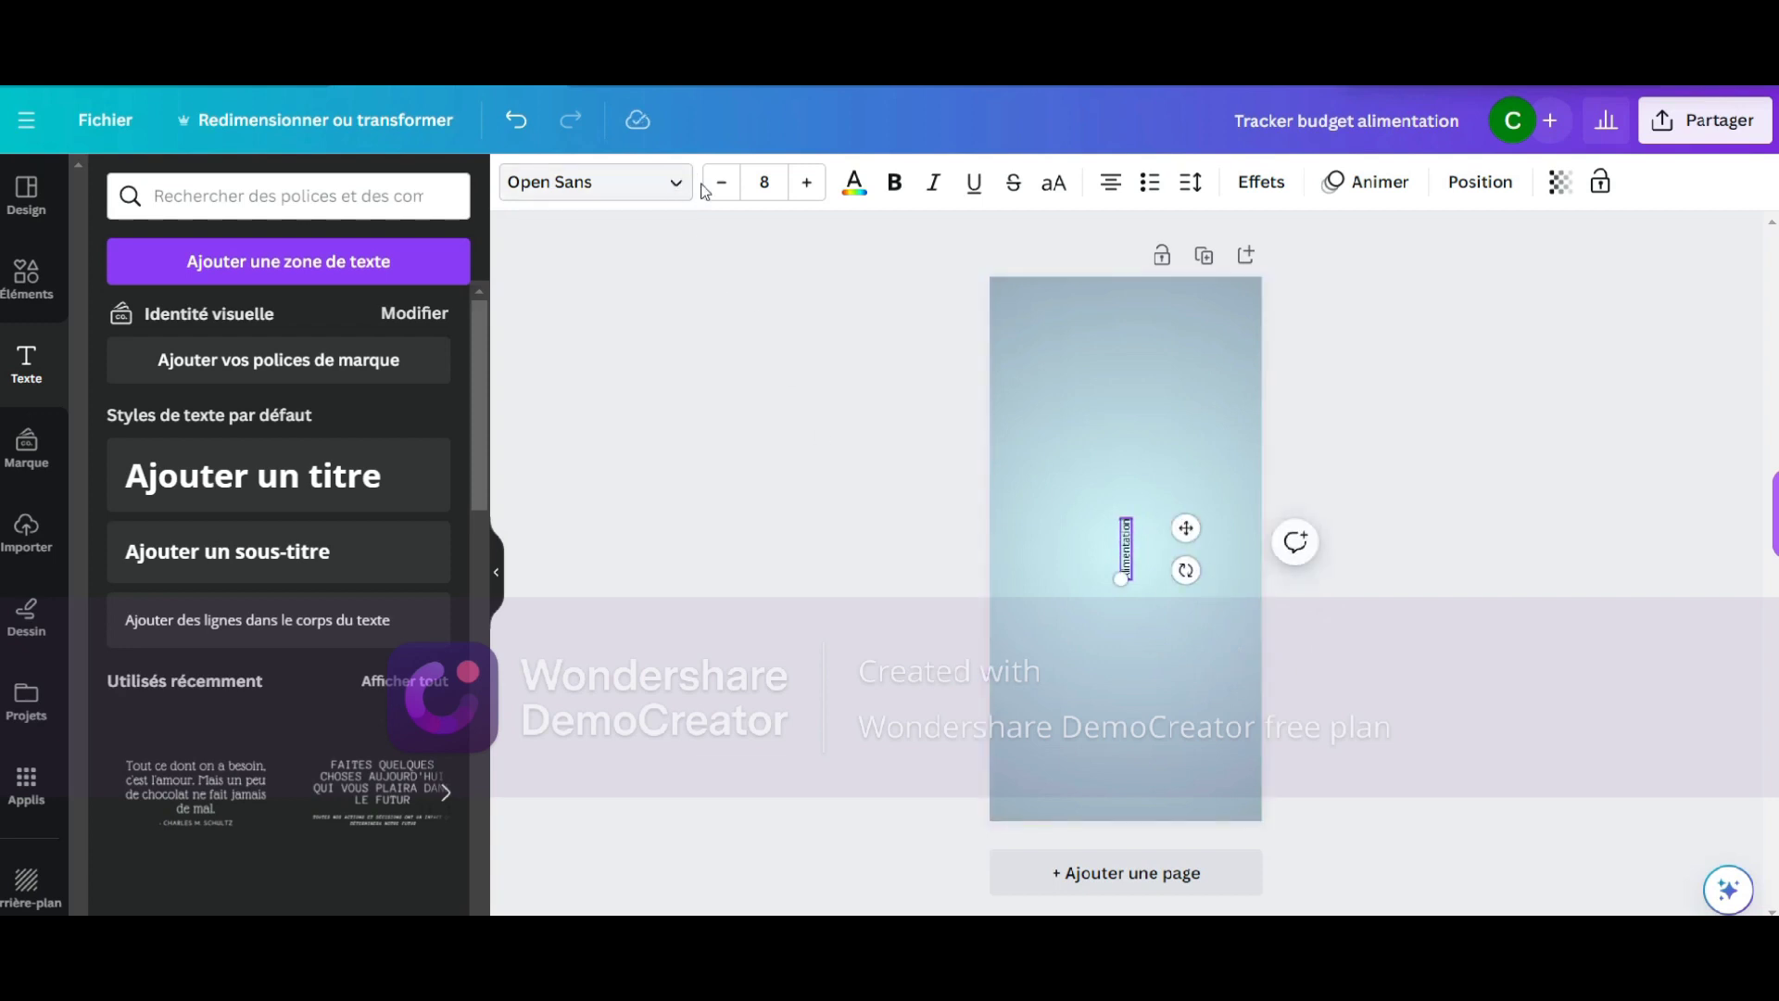
Enlarge the vertical text to size 25 and lengthen its box to fit one line, placing it near the page's middle
left_click(807, 184)
left_click(807, 184)
left_click(807, 183)
left_click(807, 184)
left_click(807, 184)
left_click(807, 183)
left_click(807, 183)
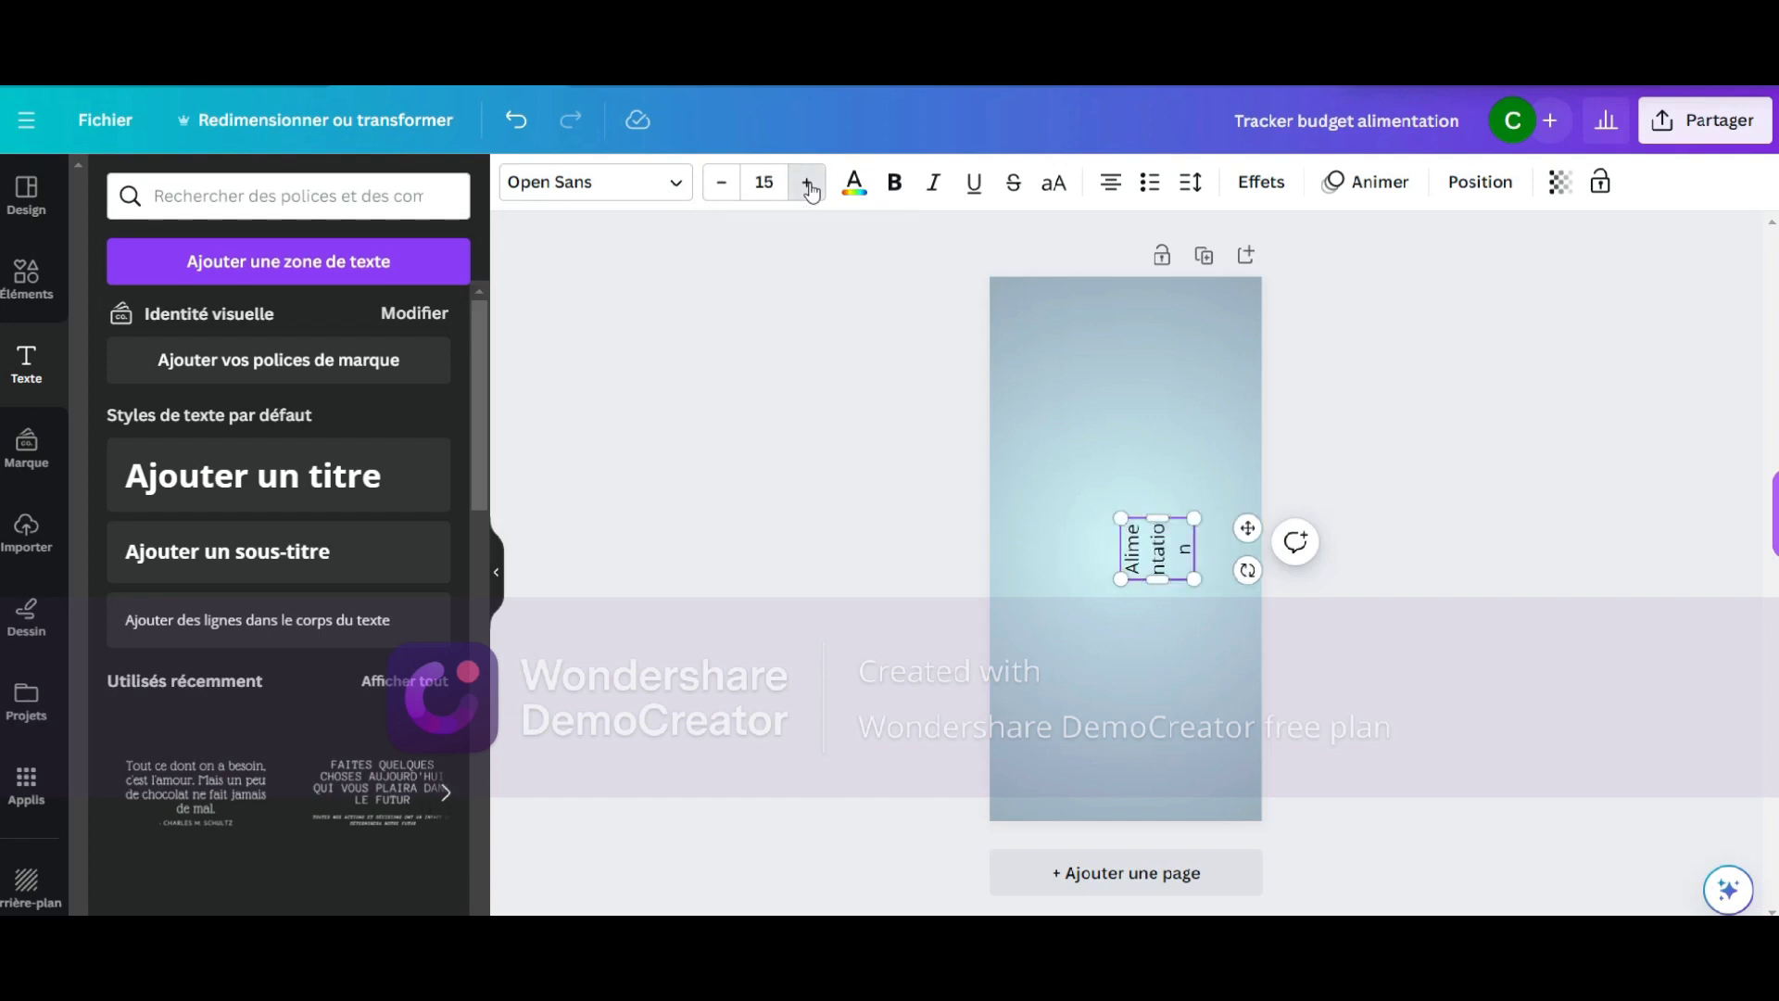
left_click(807, 183)
left_click(807, 184)
left_click(807, 183)
left_click(807, 183)
left_click(807, 184)
left_click(807, 183)
left_click(807, 183)
left_click(808, 183)
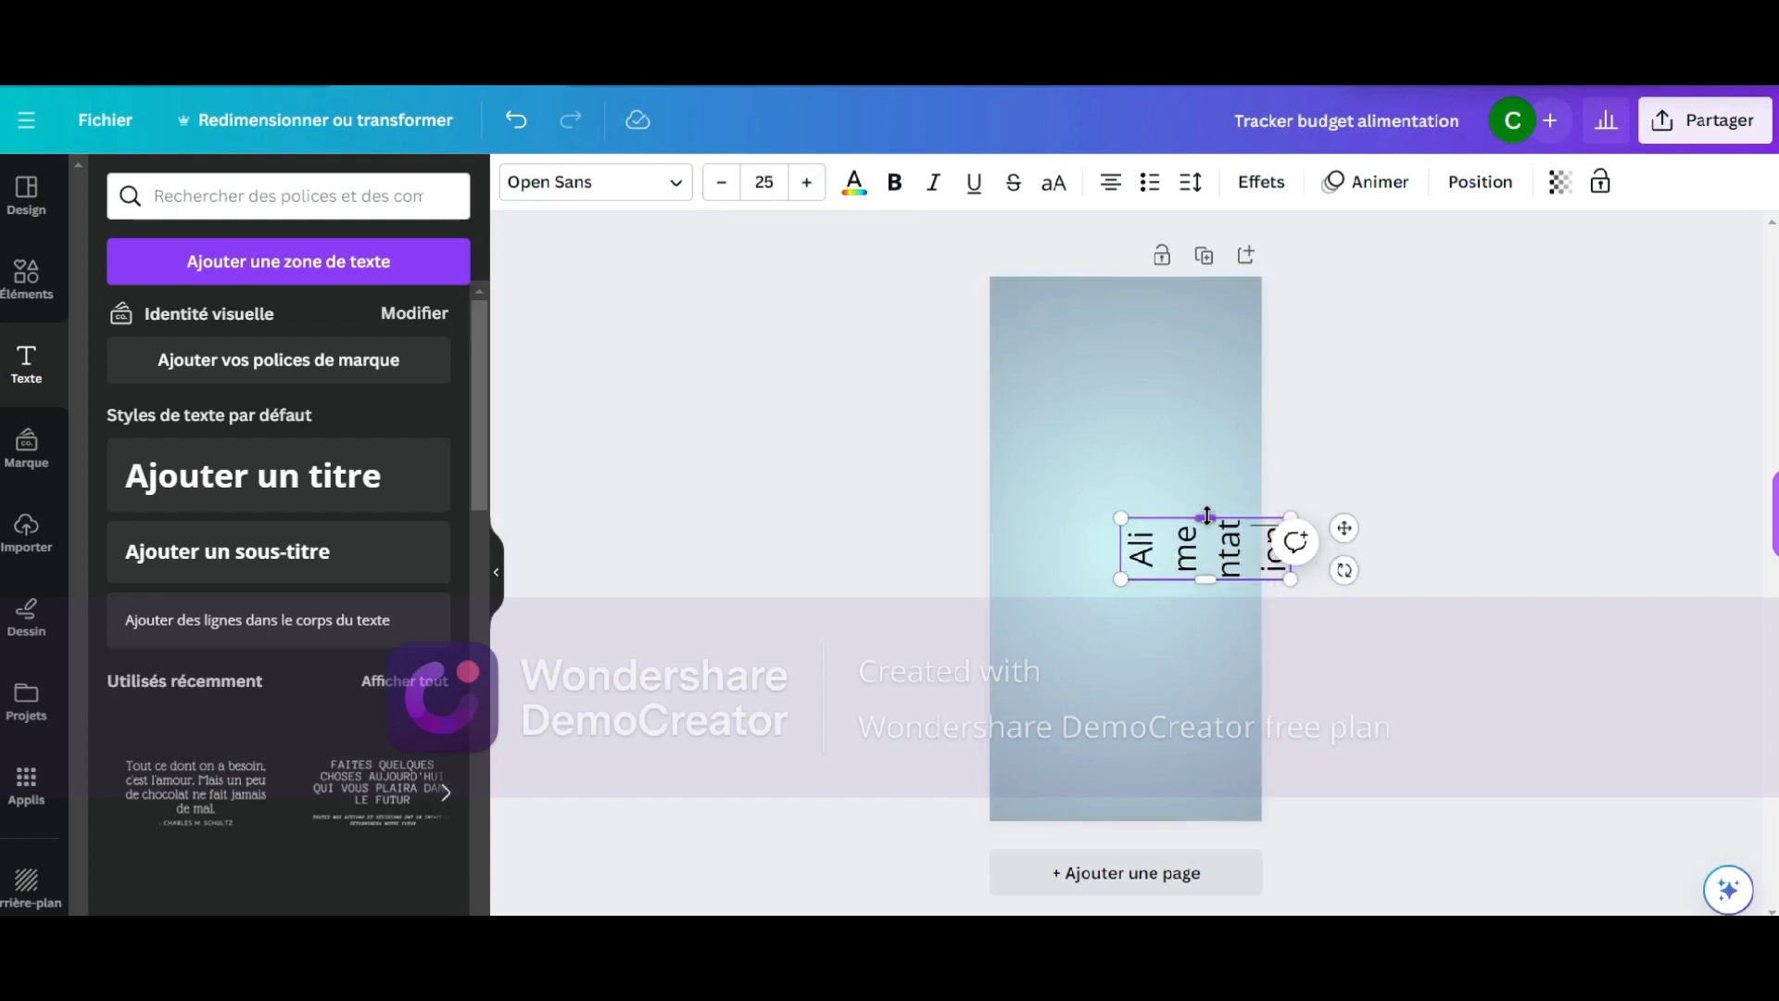
left_click_drag(1207, 517, 1142, 301)
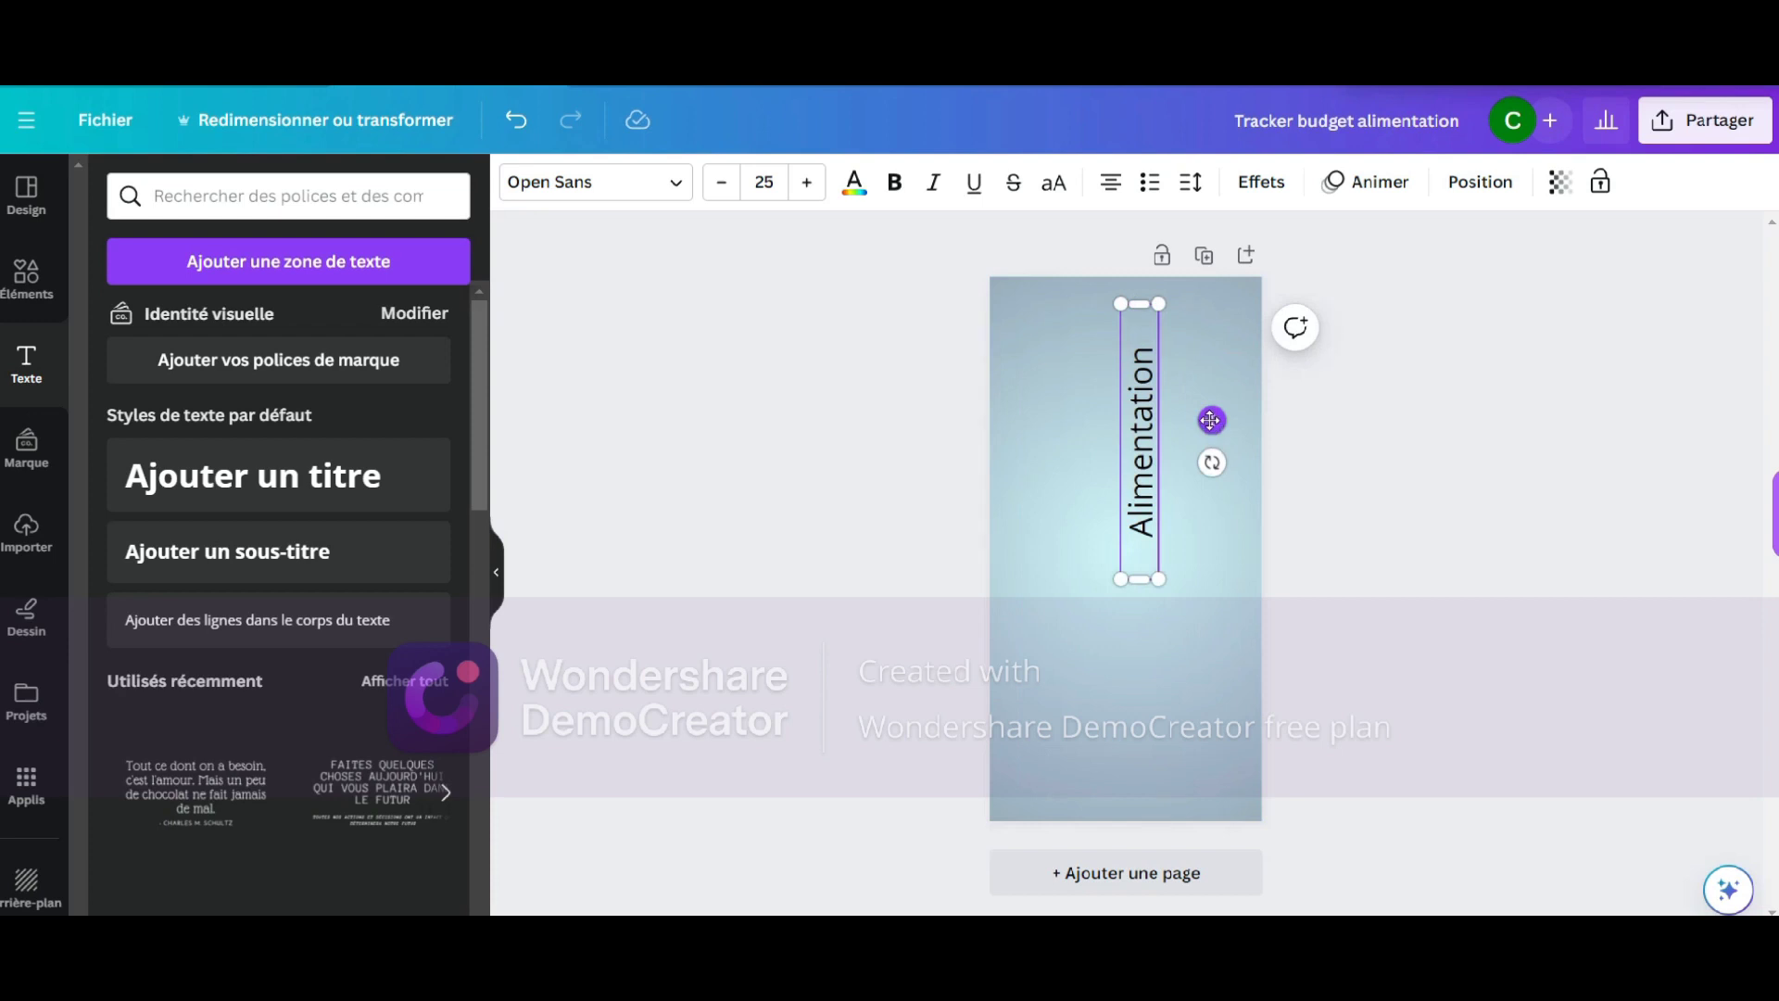
left_click_drag(1210, 420, 1180, 498)
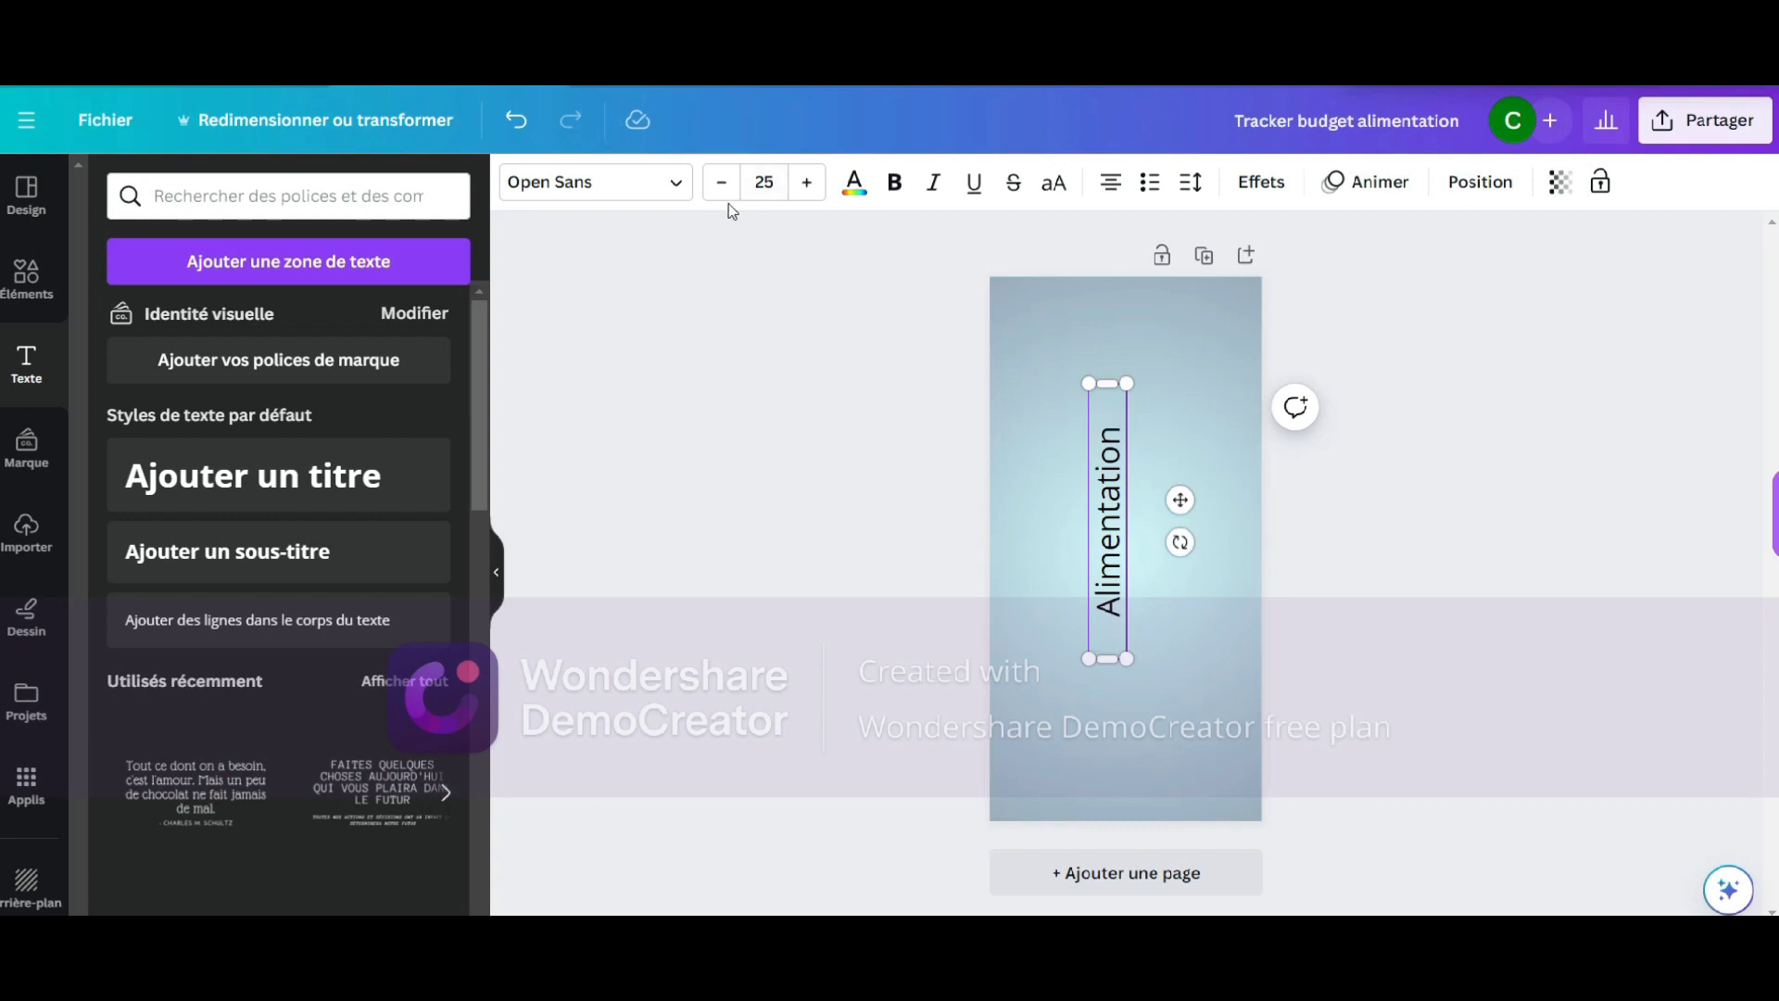
Change the font of the "Alimentation" text to the handwritten Moontime
left_click(680, 190)
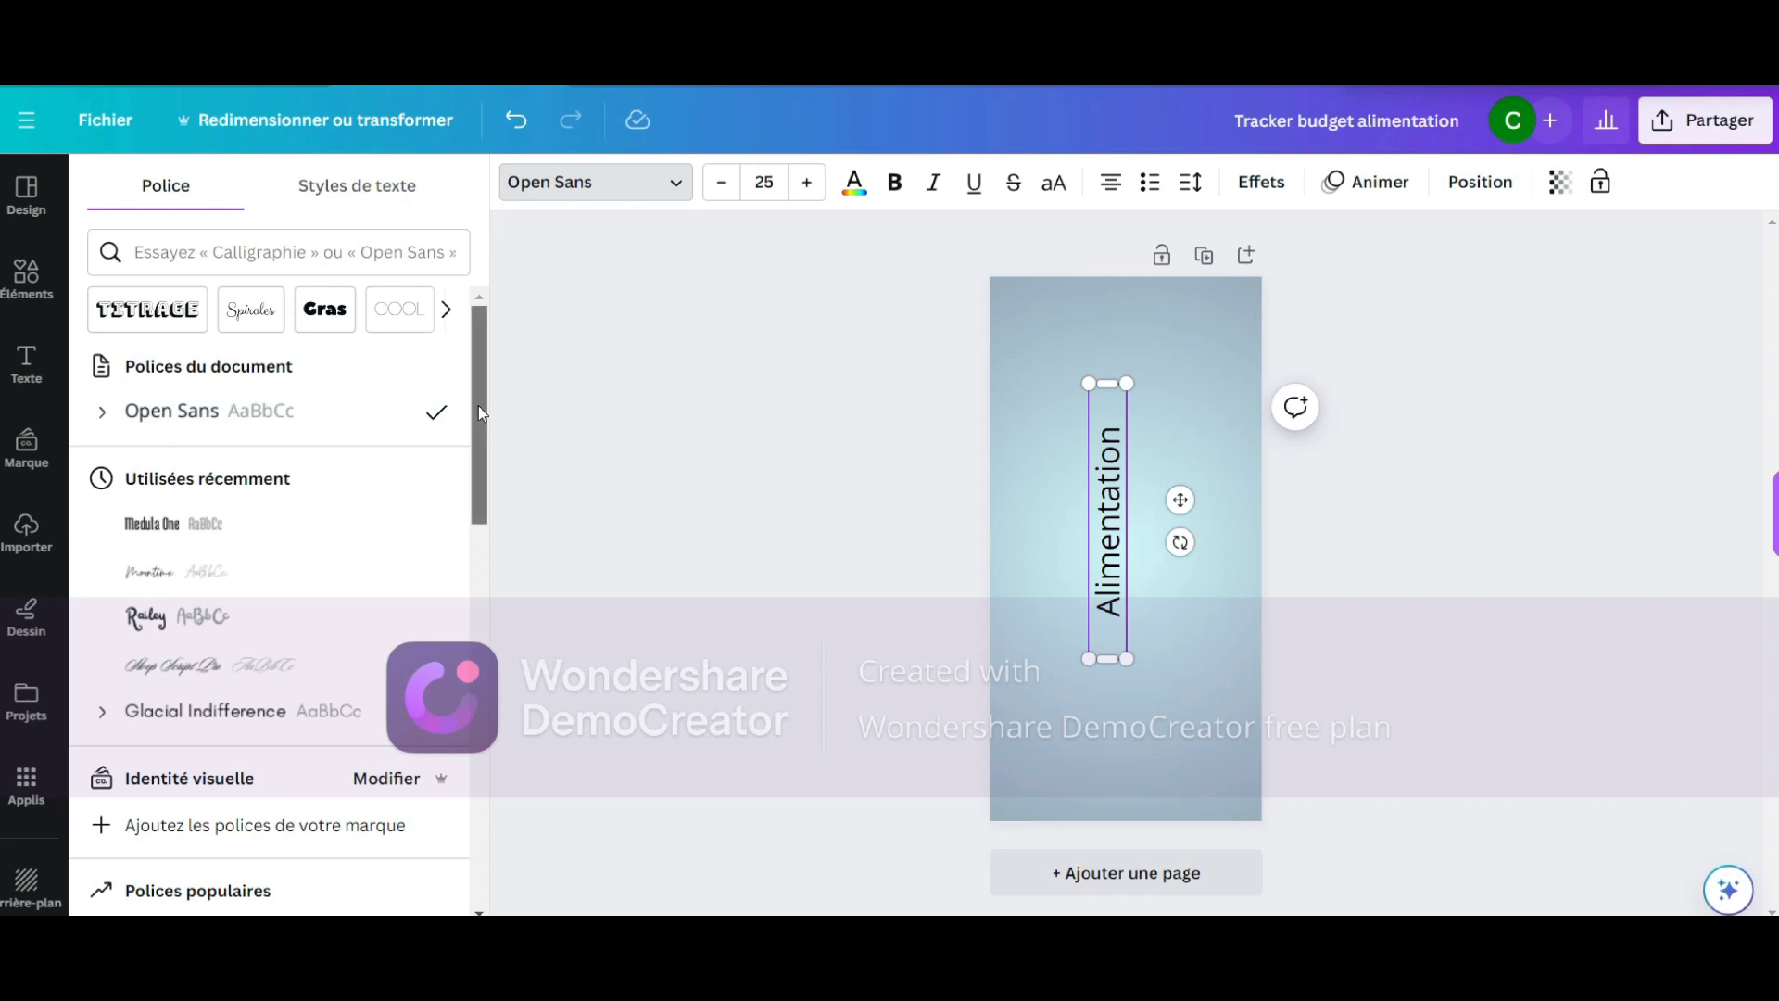
mouse_move(479, 406)
left_mouse_down()
mouse_move(496, 563)
mouse_move(491, 439)
left_mouse_up()
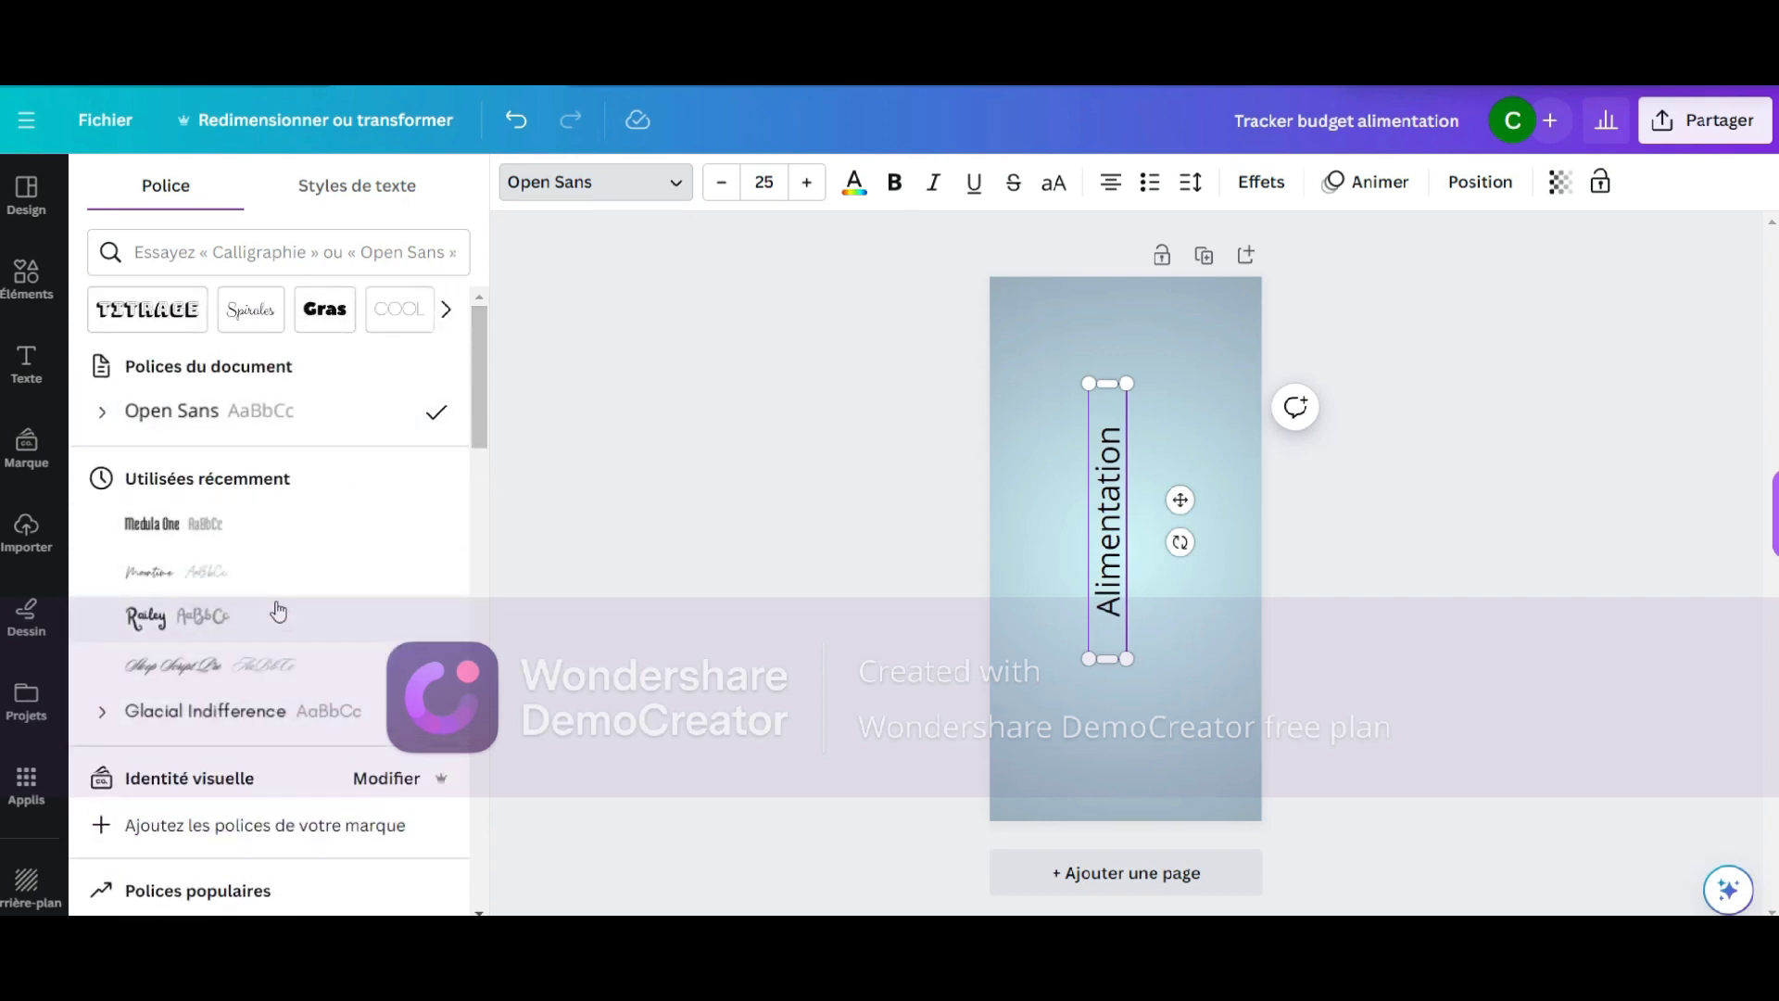
left_click(276, 576)
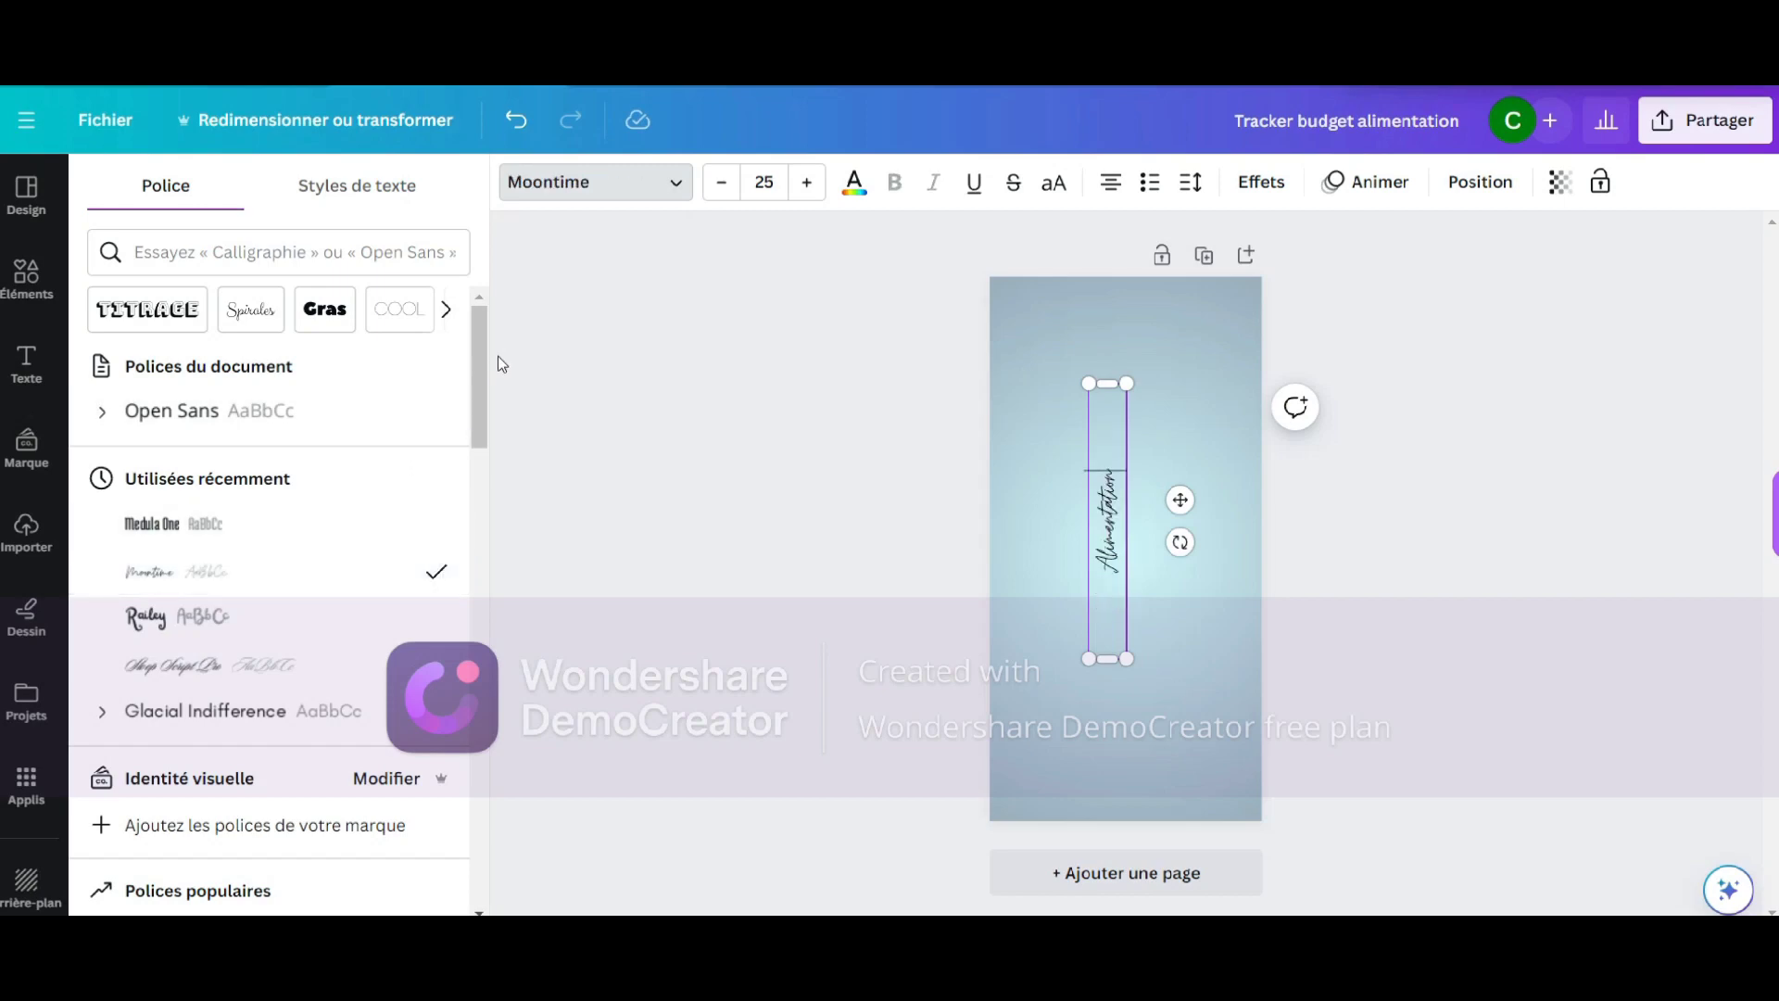
left_click_drag(480, 360, 476, 818)
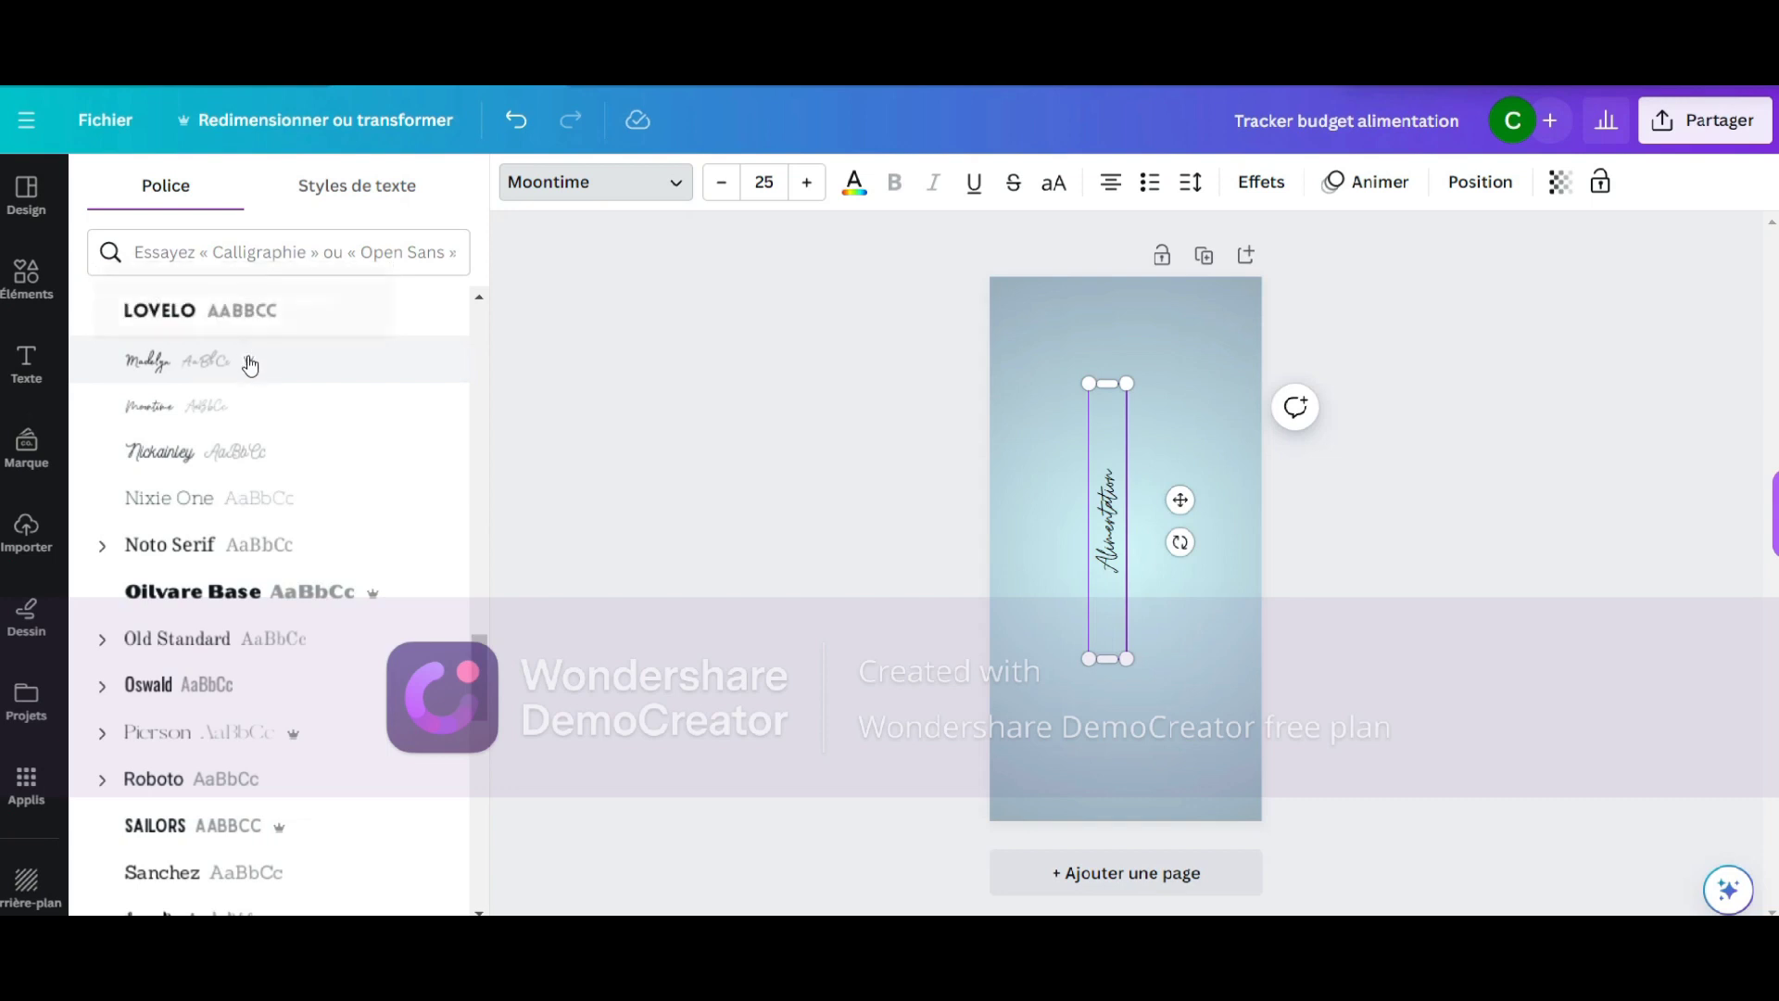
mouse_move(251, 366)
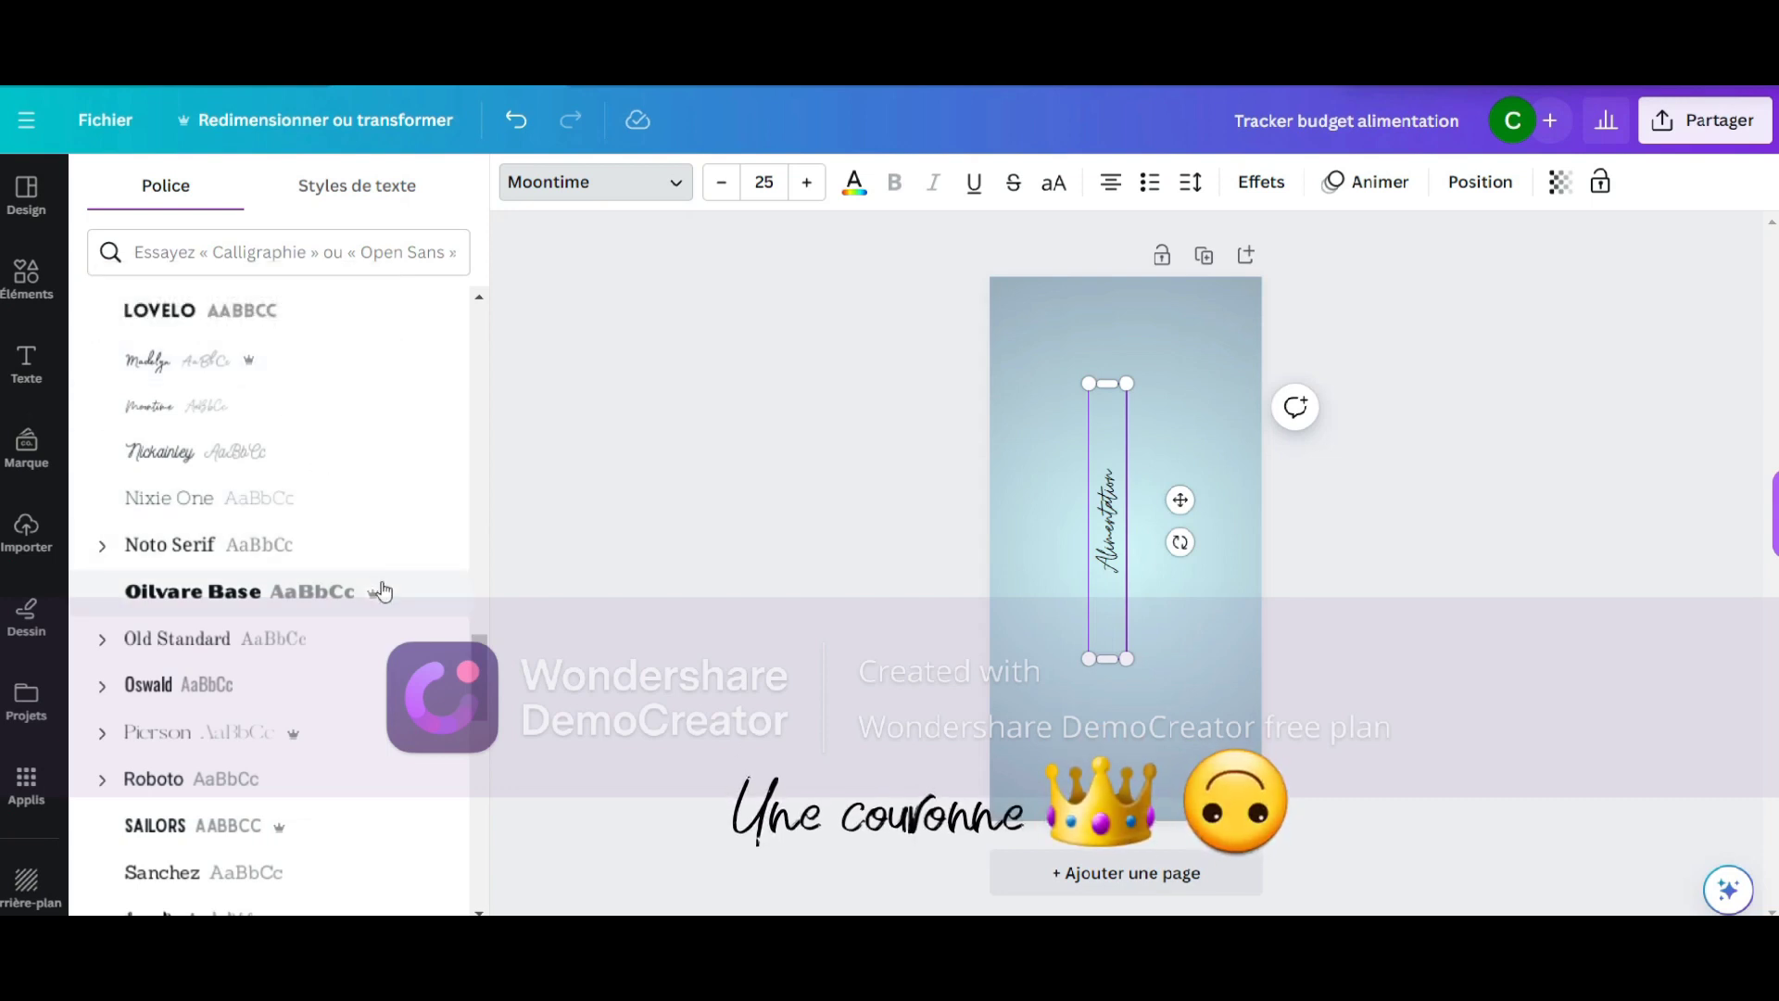
mouse_move(384, 598)
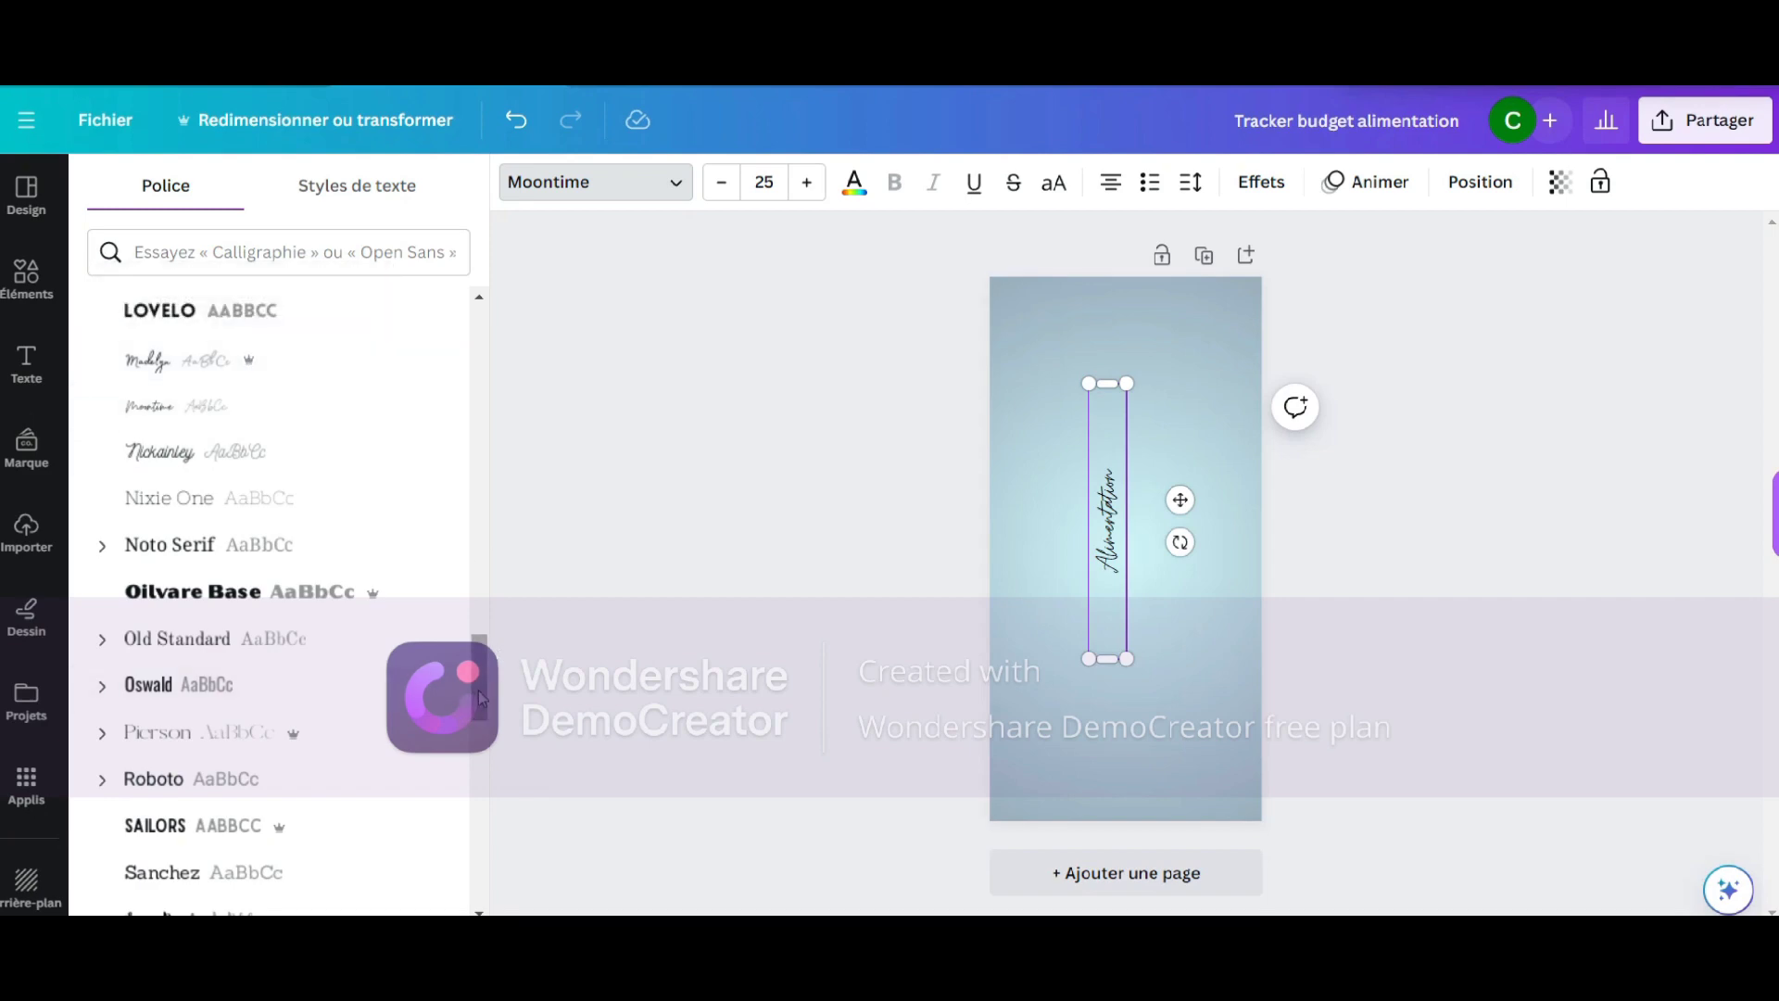
left_click_drag(481, 697, 496, 291)
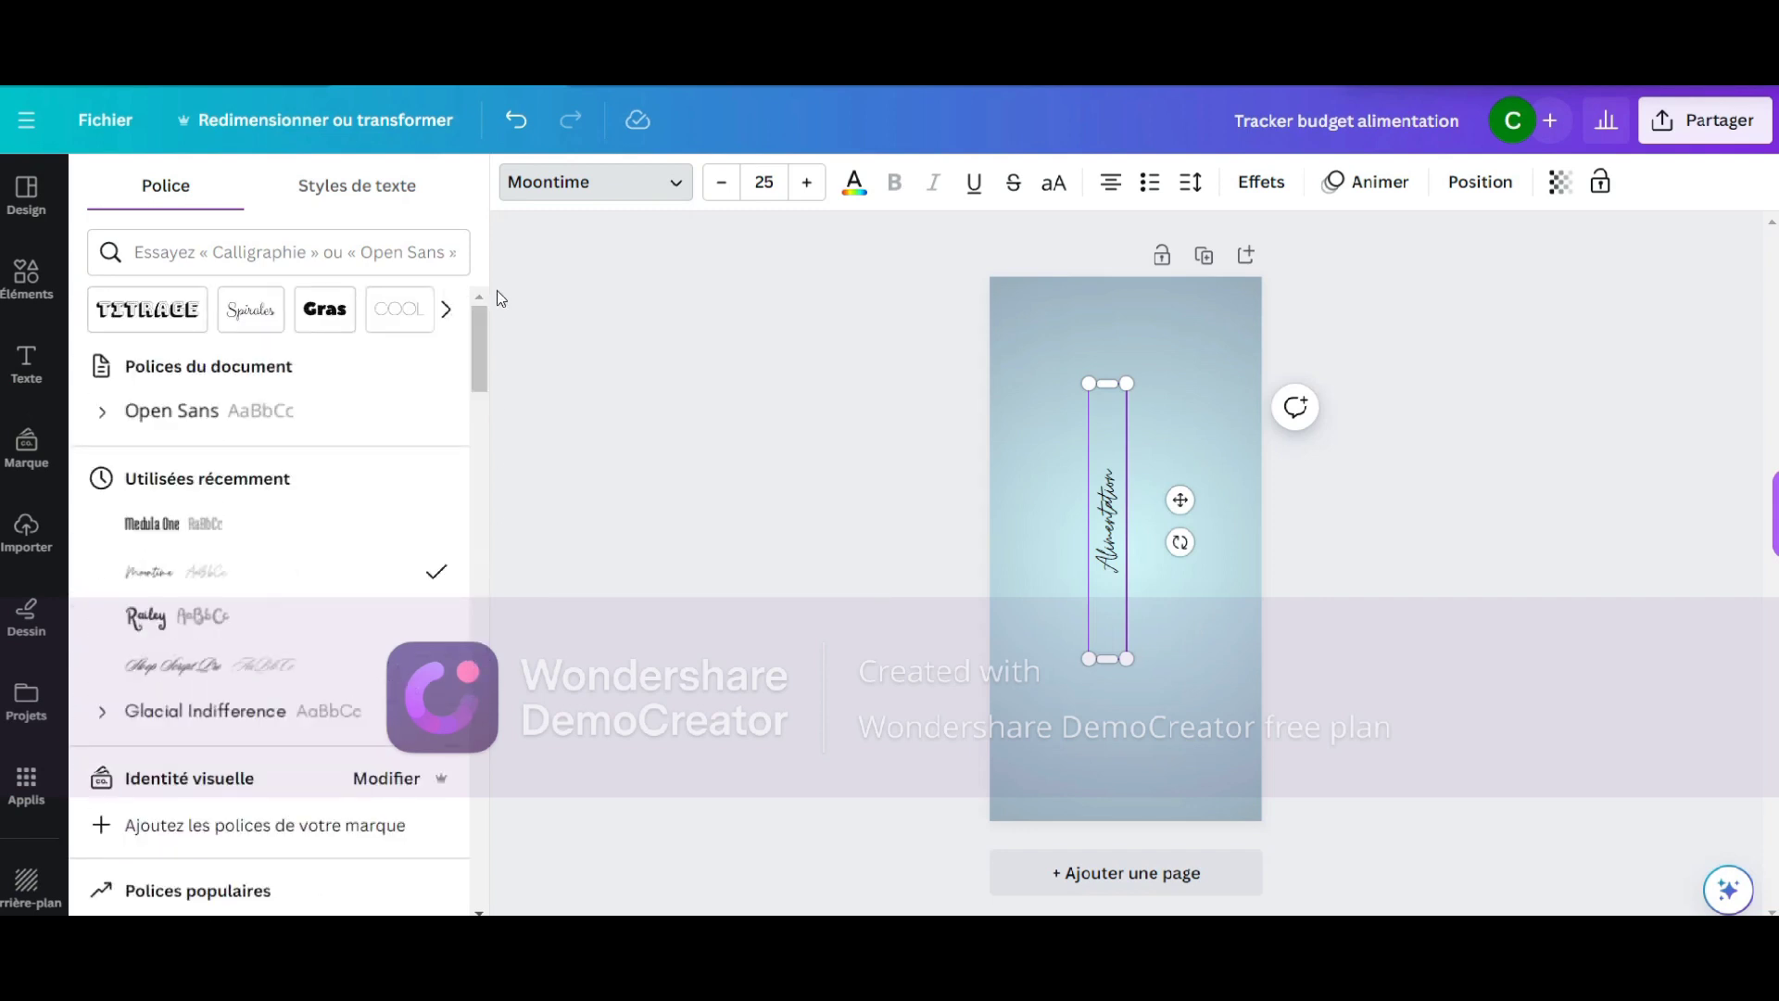
Set the font size of the "Alimentation" text to 56
left_click(807, 182)
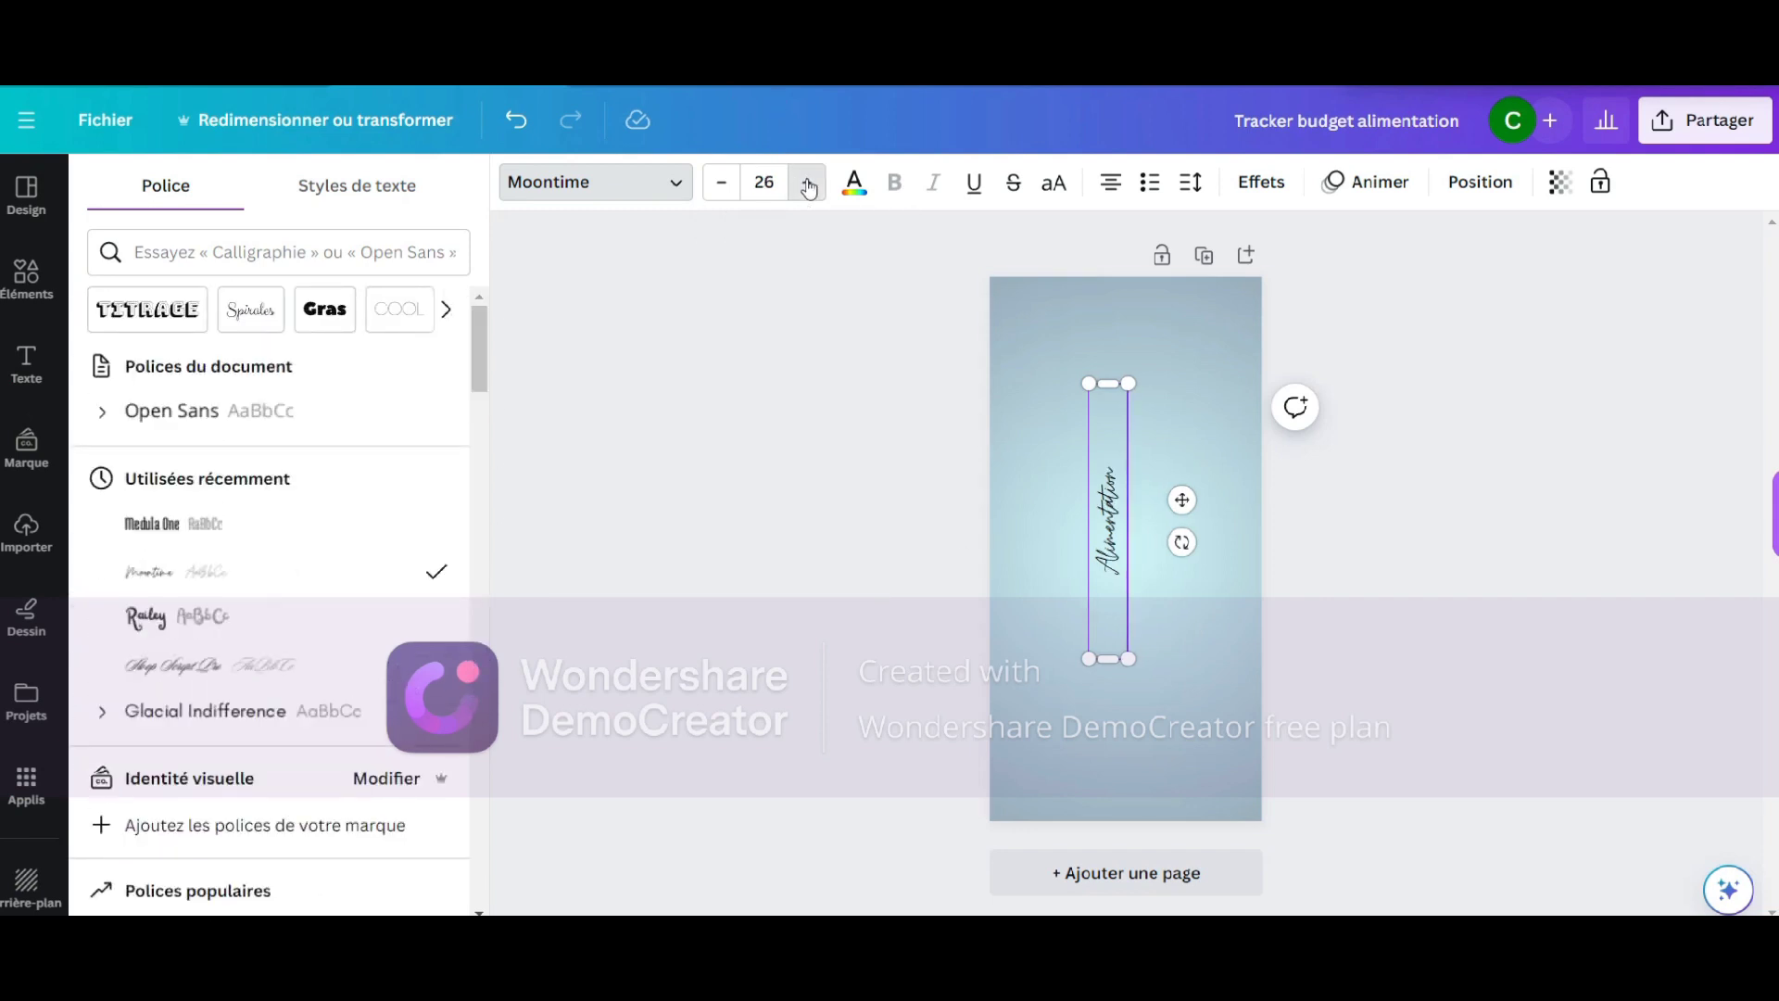
left_click(807, 182)
left_click(807, 182)
left_click(807, 183)
left_click(807, 182)
left_click(807, 183)
left_click_drag(807, 182, 808, 182)
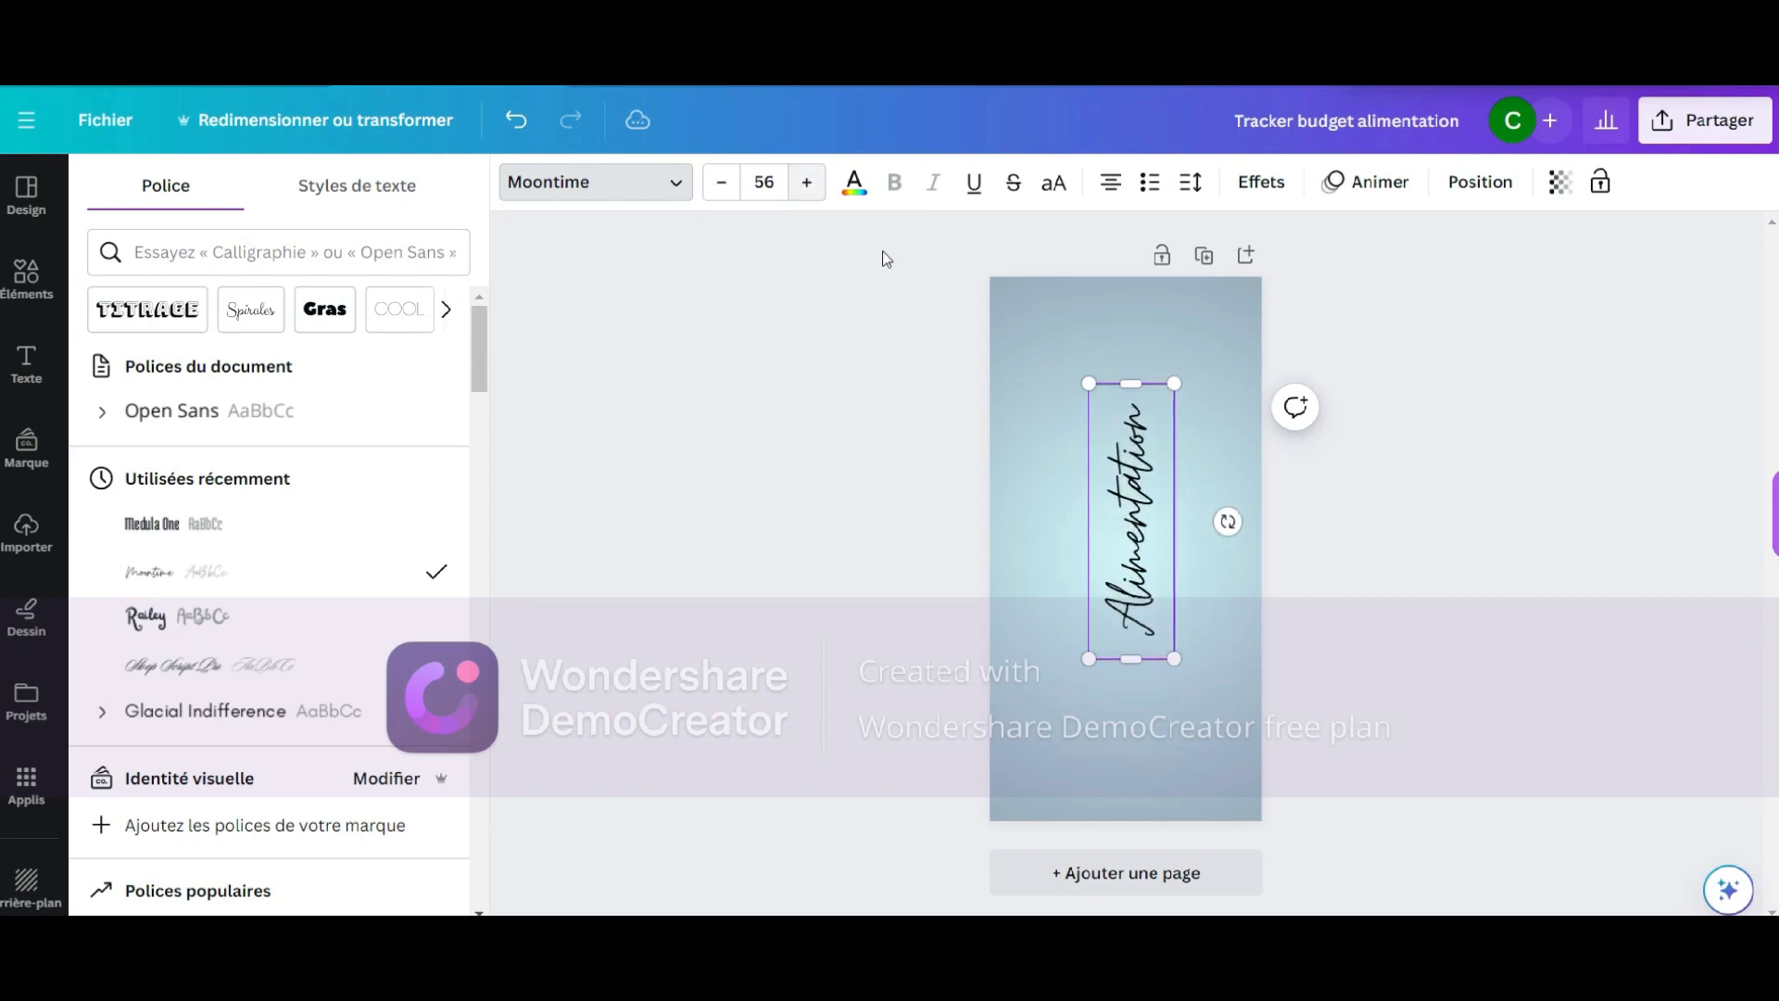
Extend the "Alimentation" text box upward and move it down onto the page's vertical centre line
left_click_drag(1129, 380, 1131, 303)
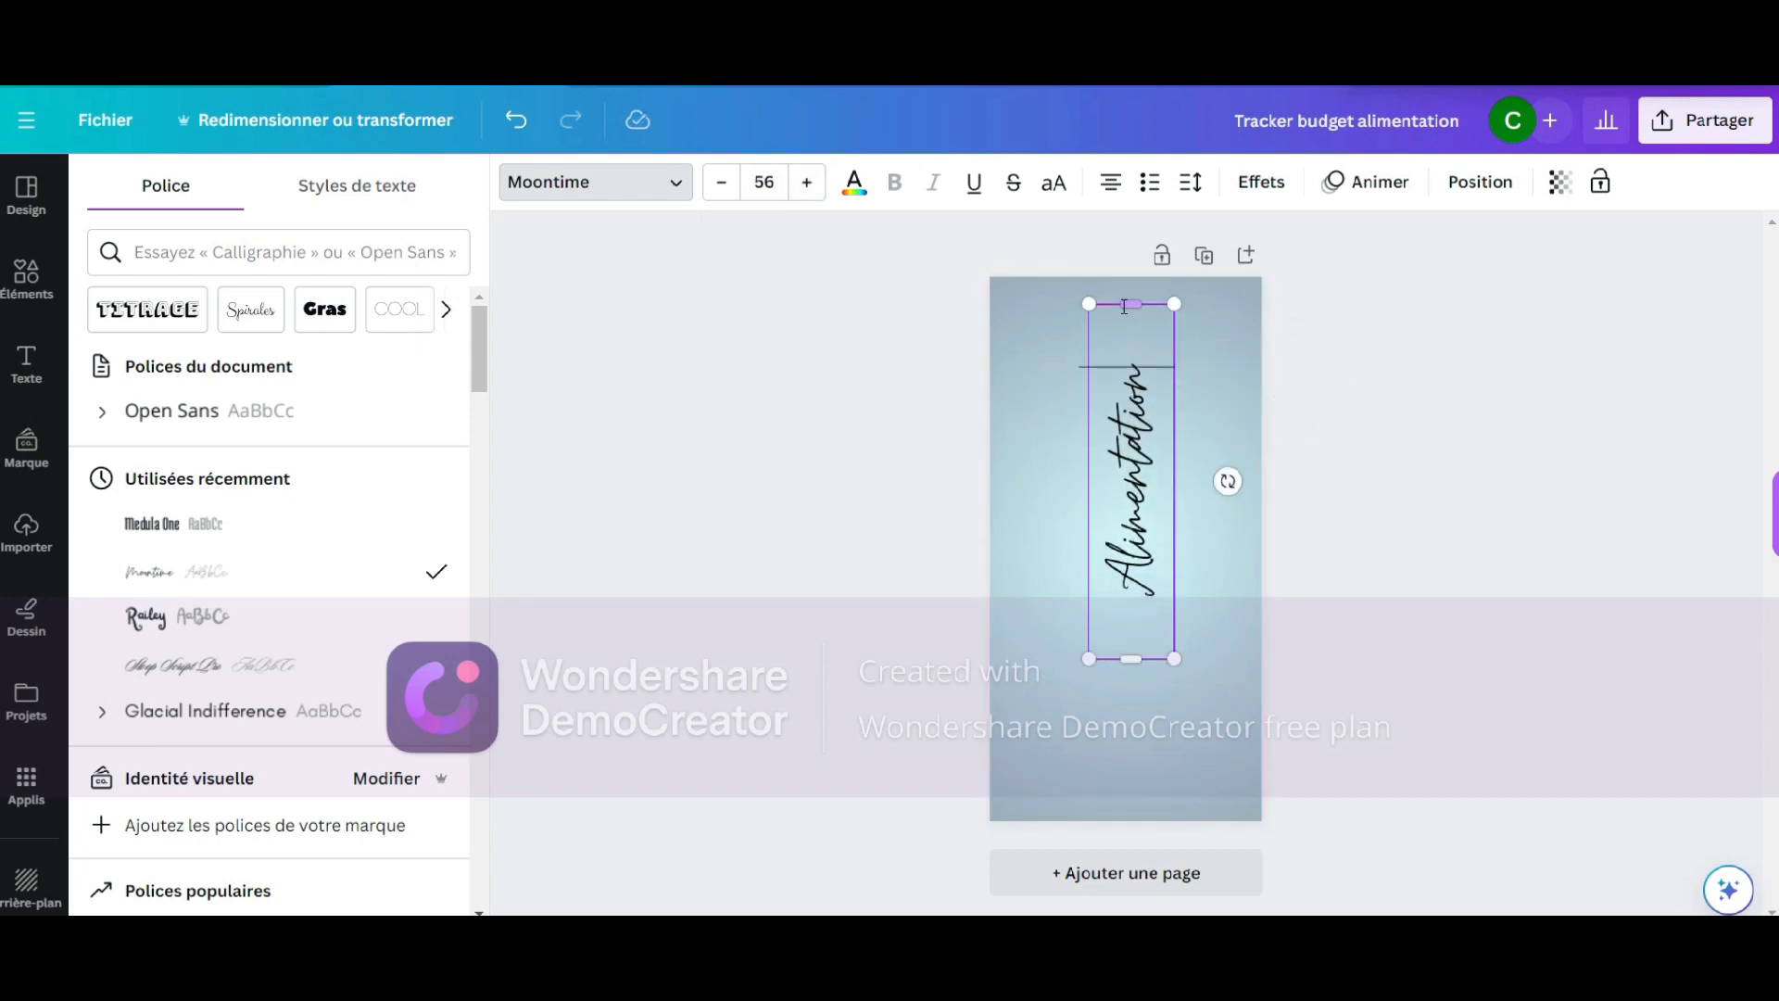
left_click(1136, 726)
left_click(1132, 584)
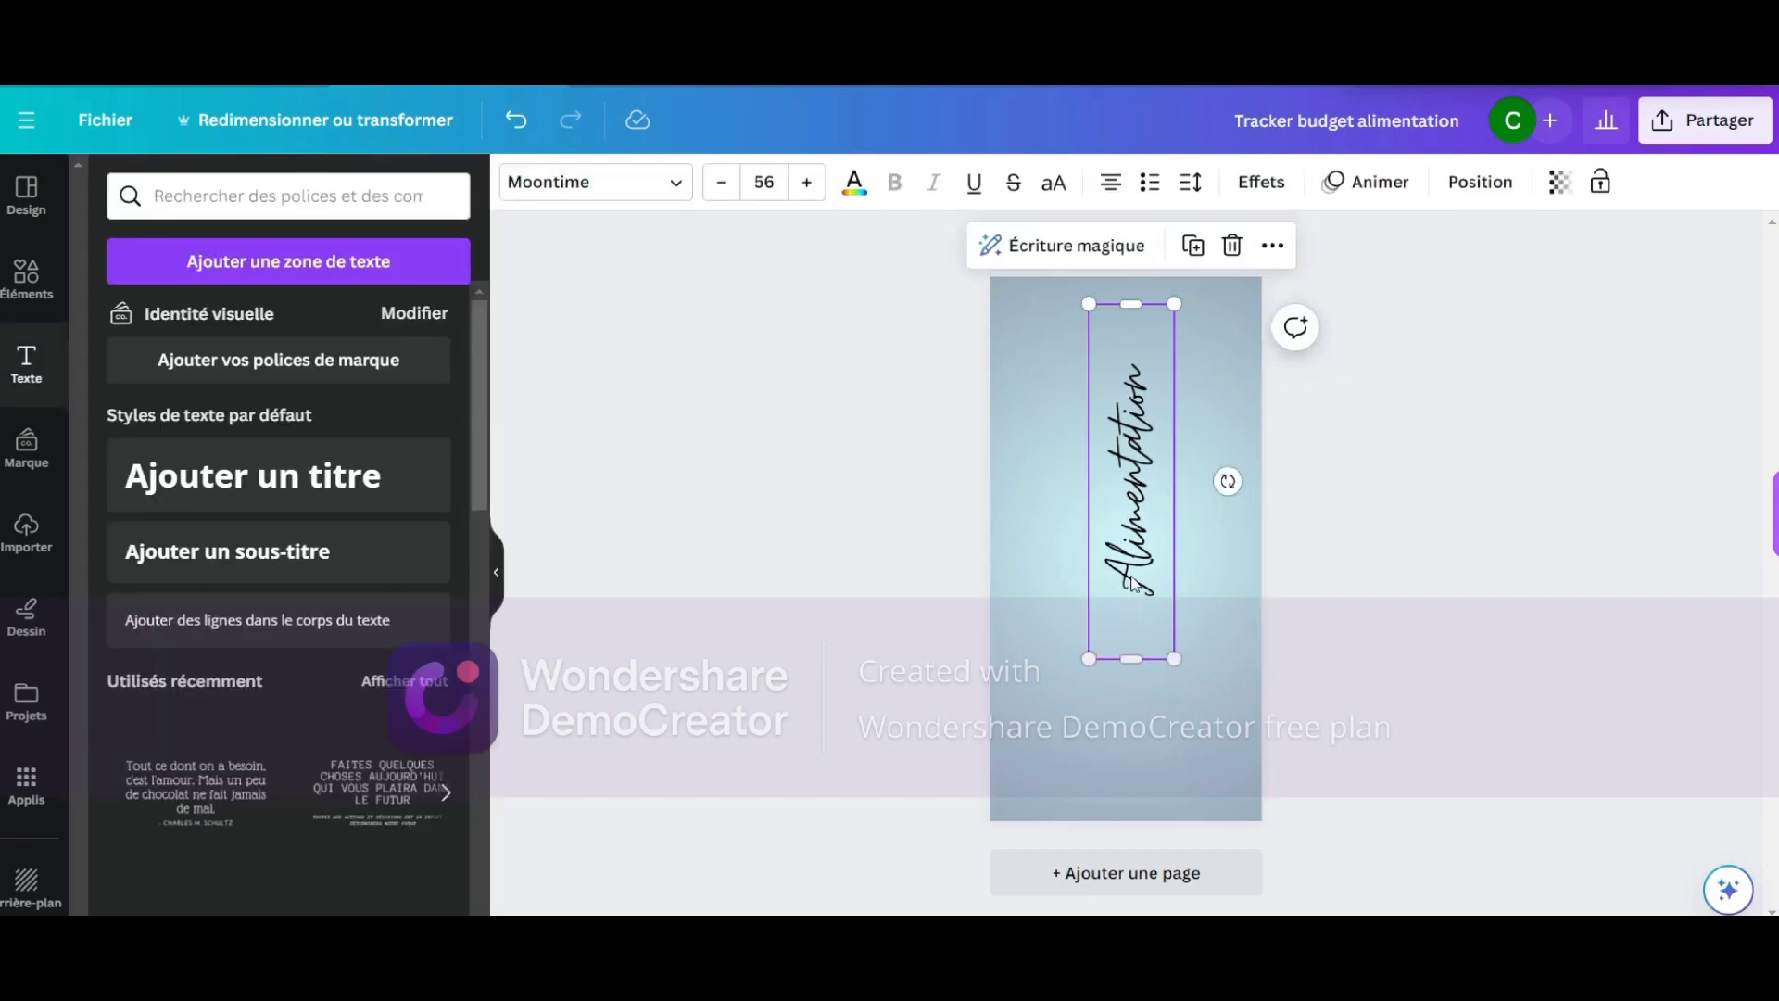
left_click_drag(1145, 419, 1143, 466)
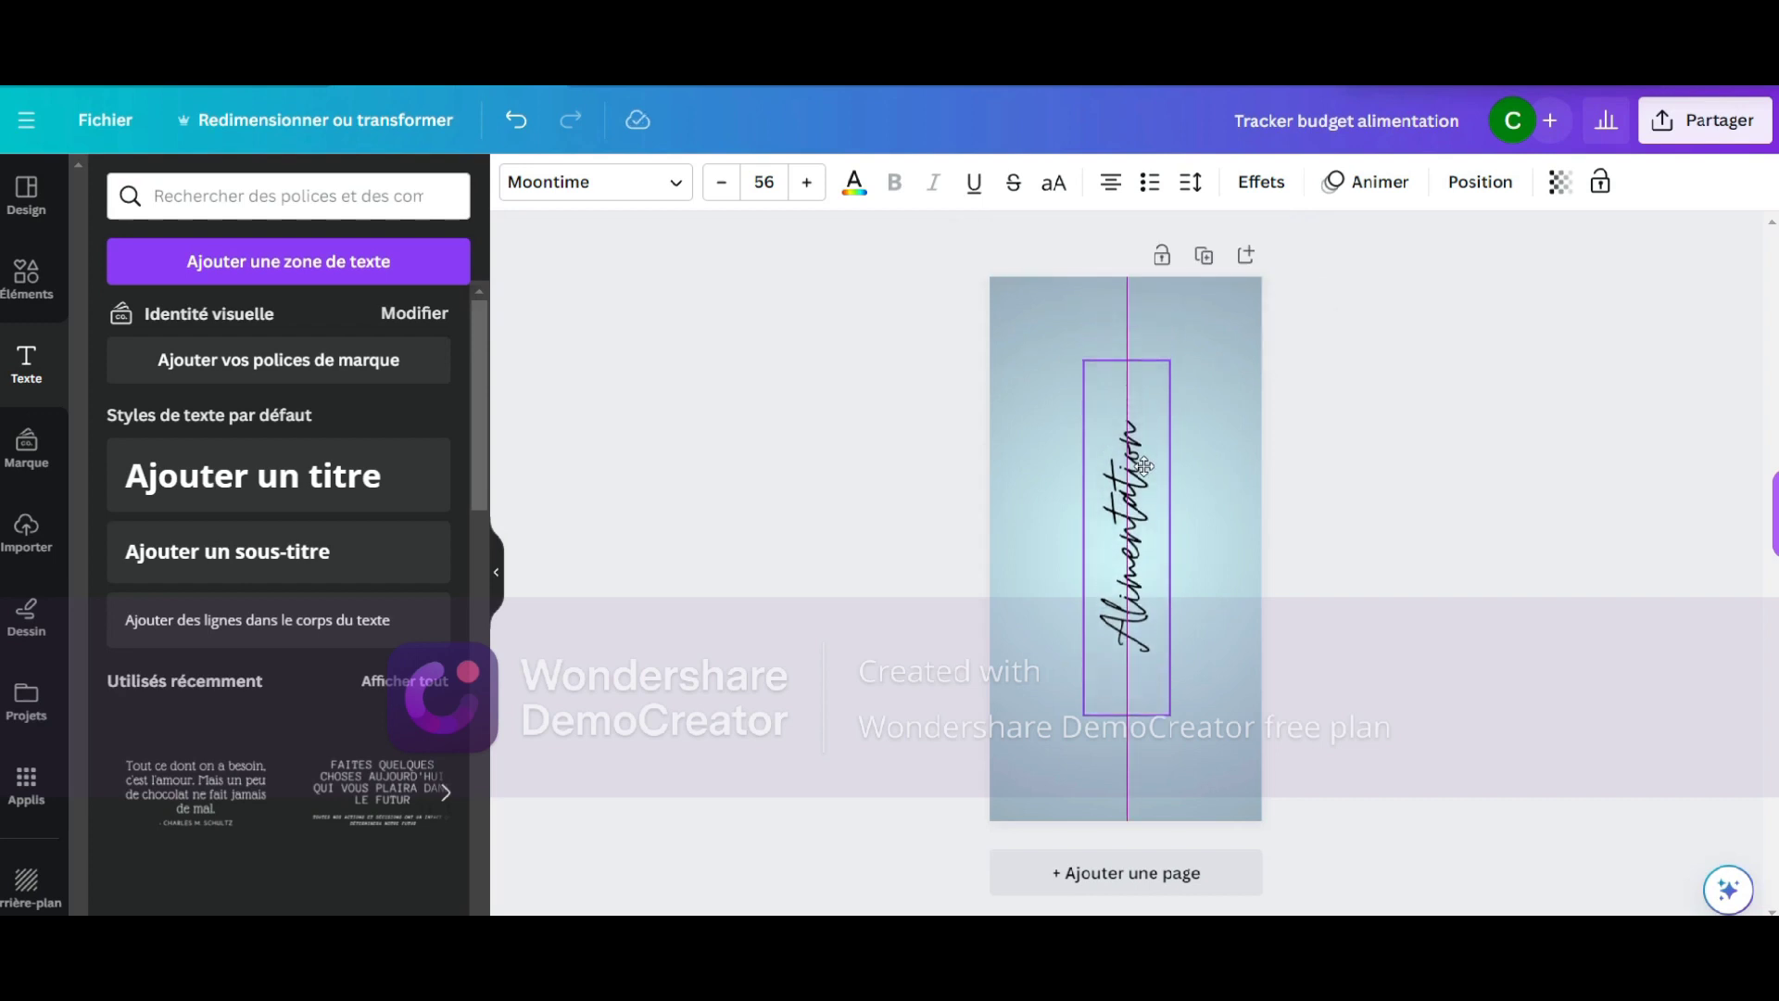
left_click_drag(1144, 466, 1143, 466)
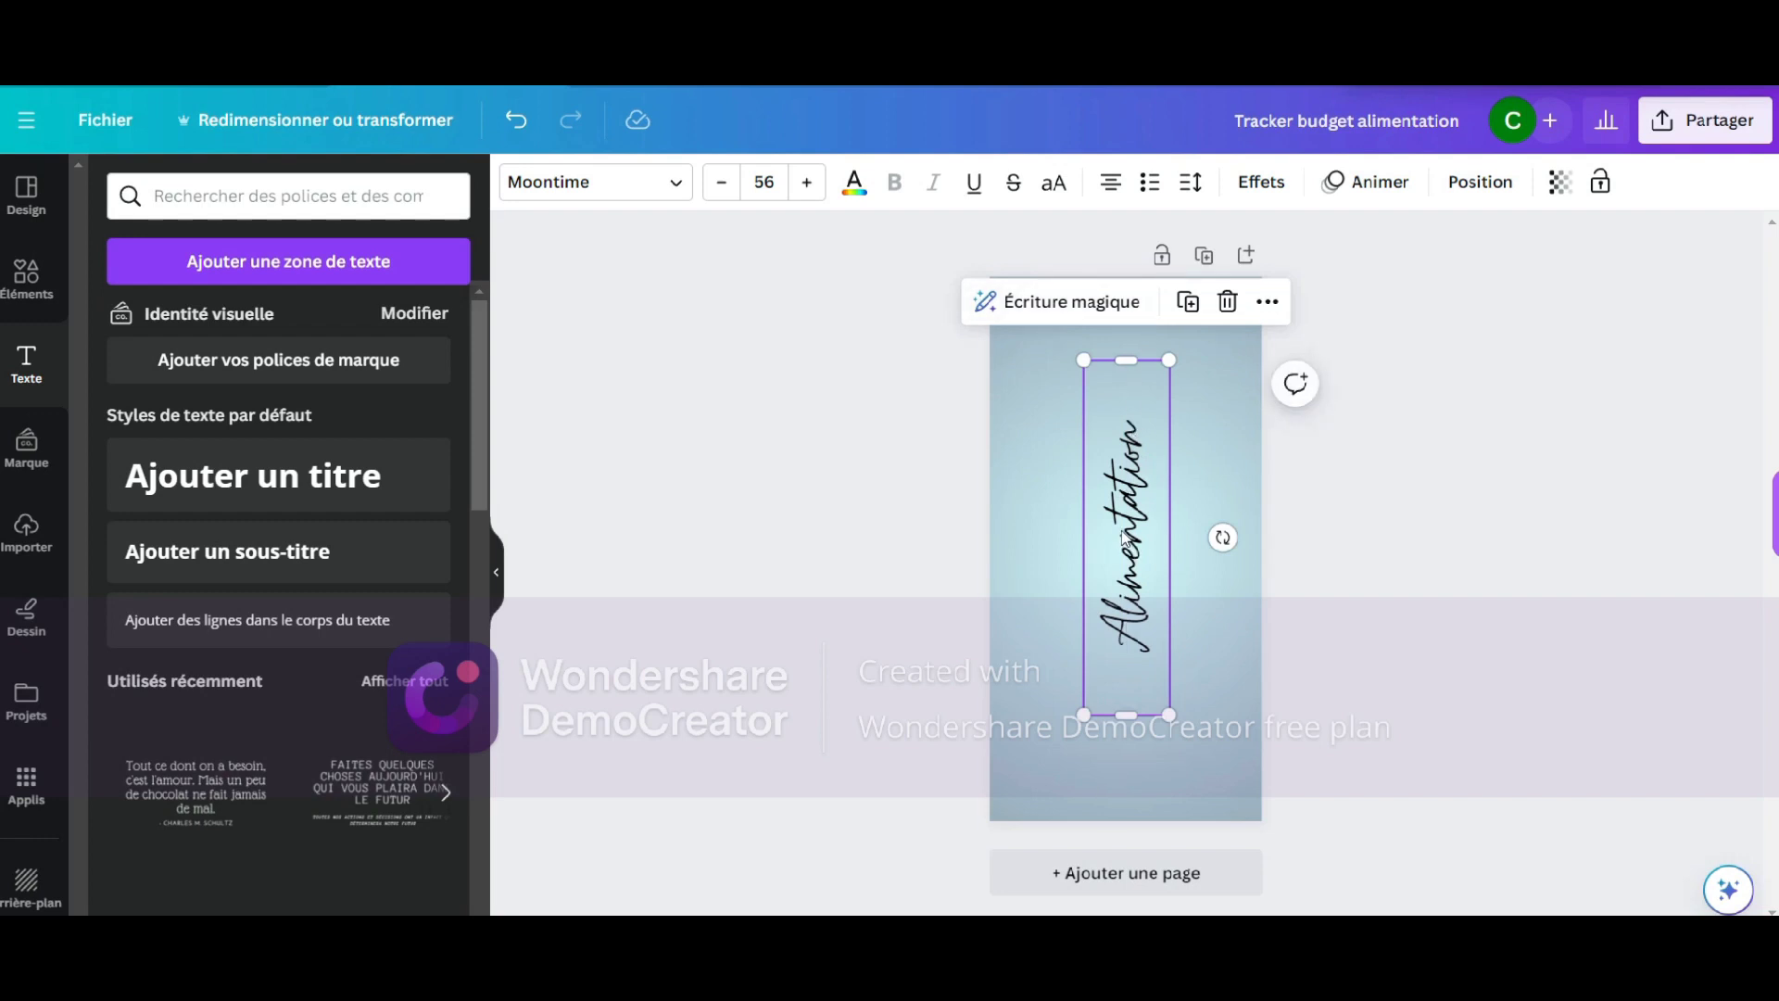
left_click(1051, 442)
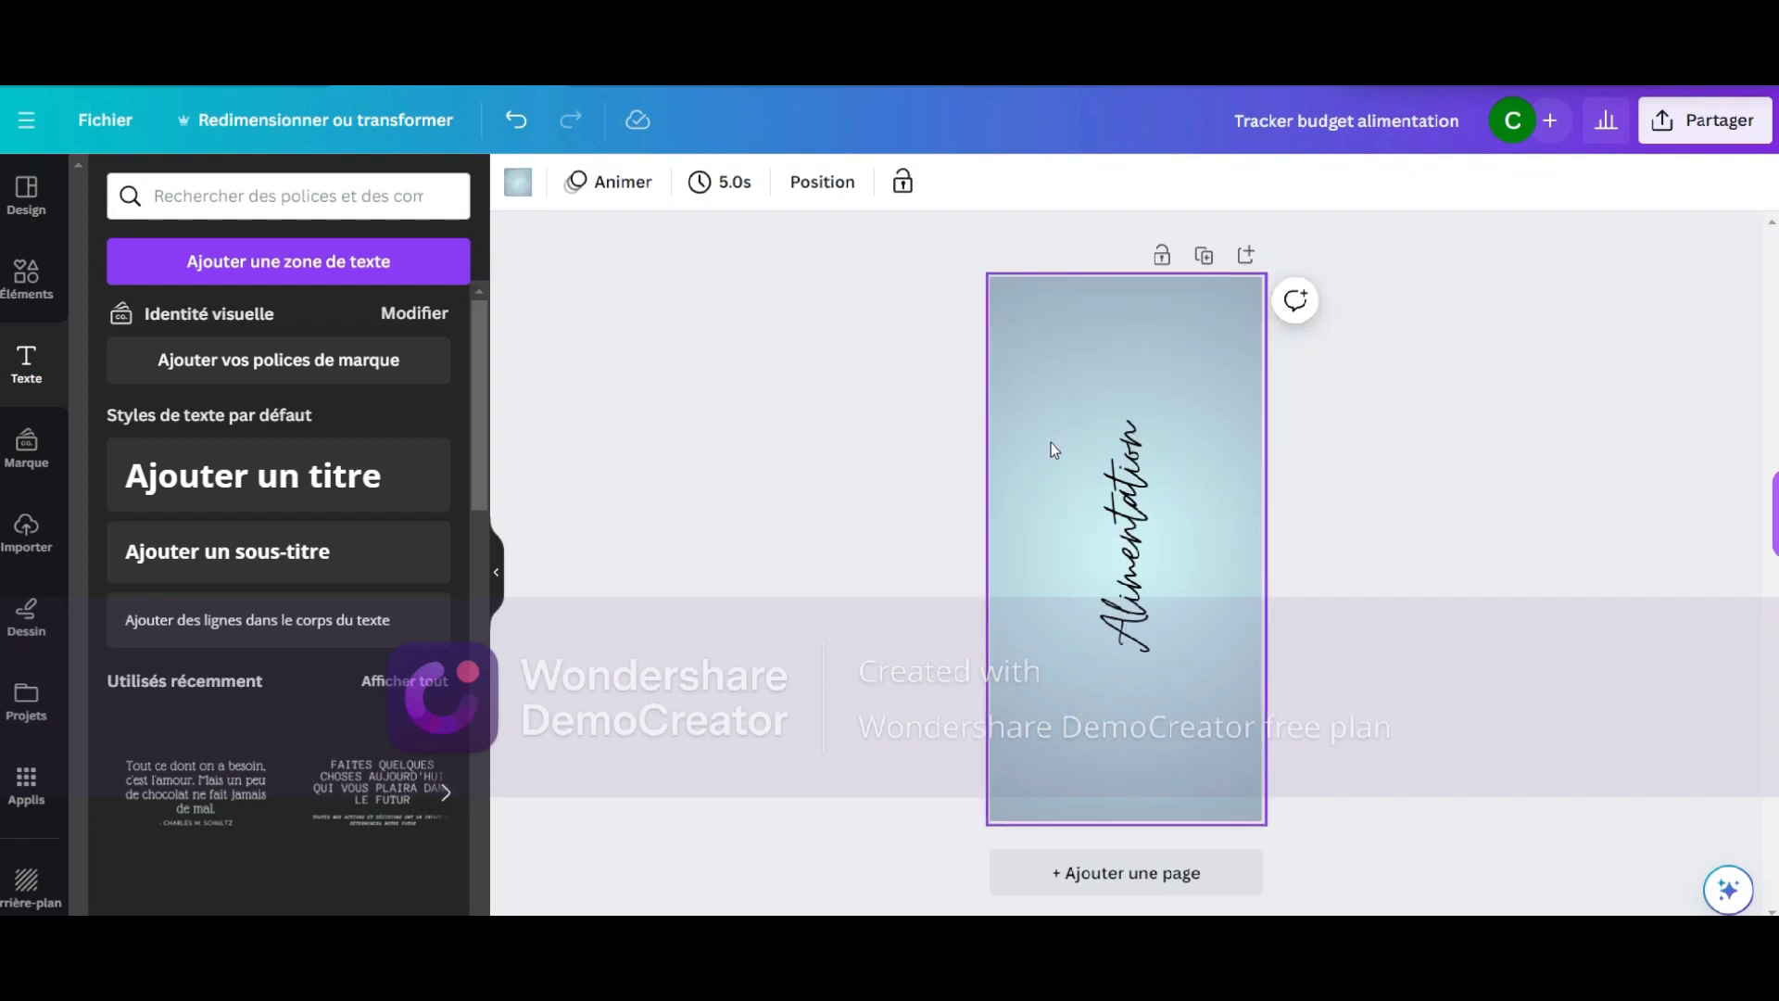
Search the illustrations for "fleur" and add the free black line-art flower sprig to the page
left_click(21, 283)
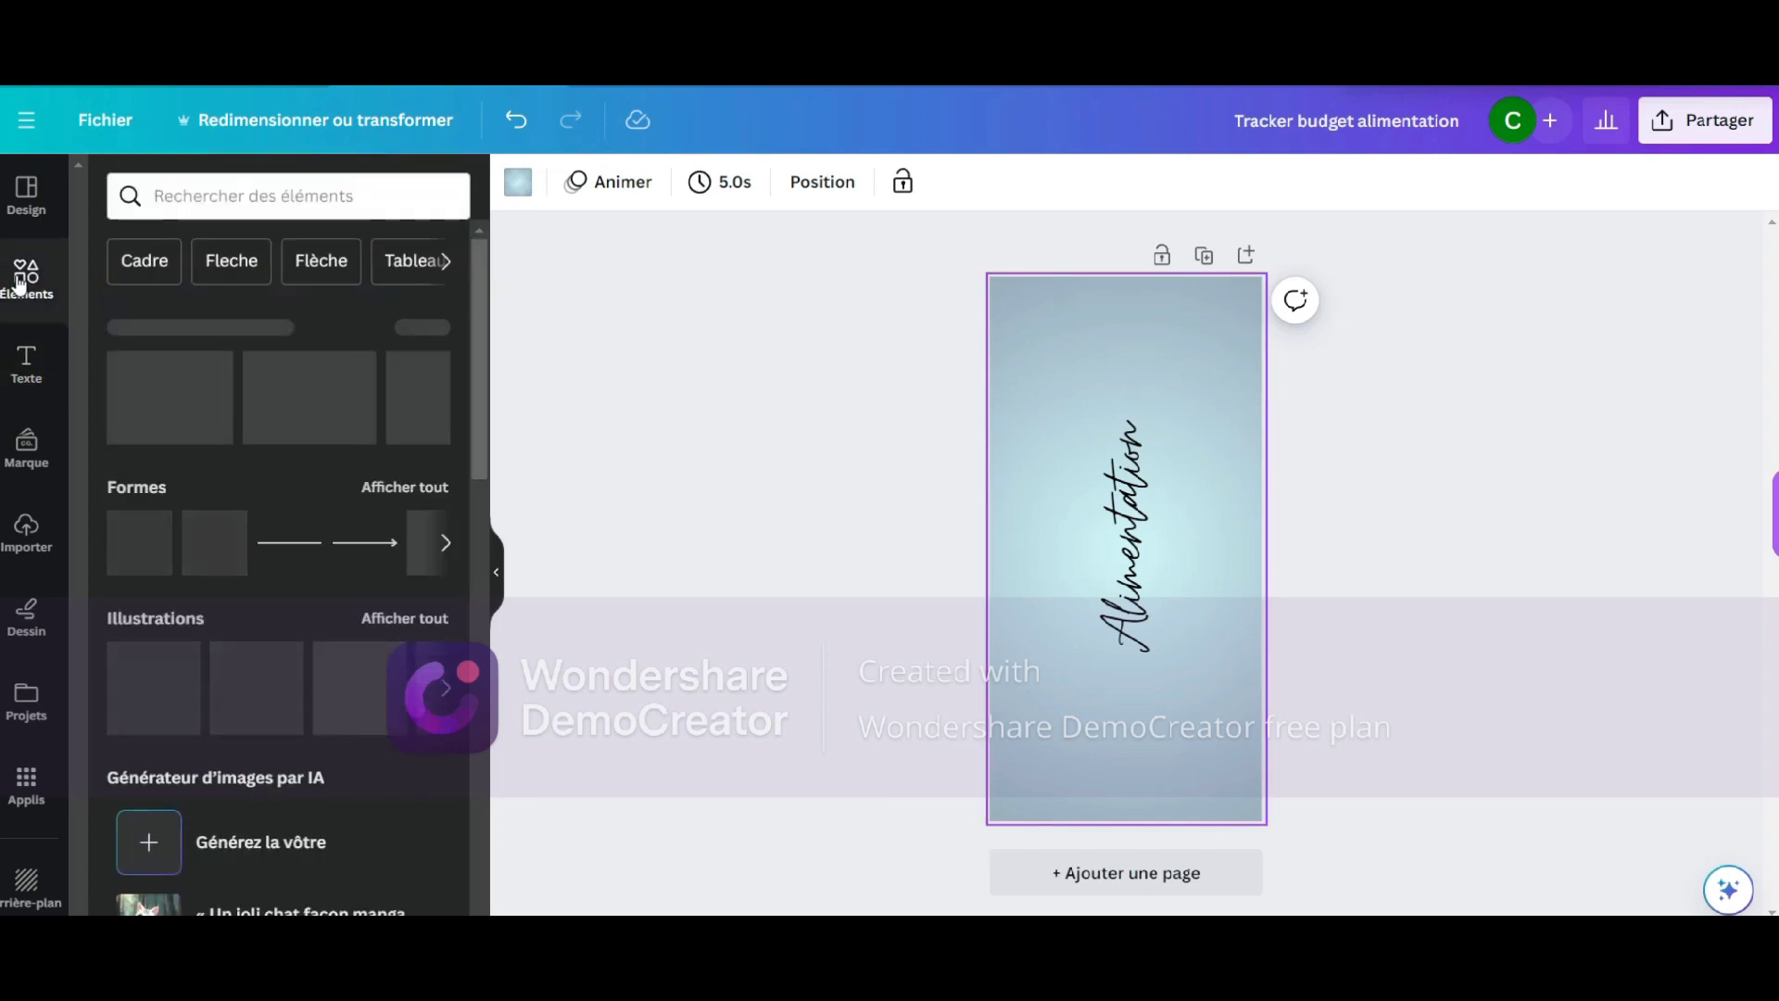
left_click(260, 191)
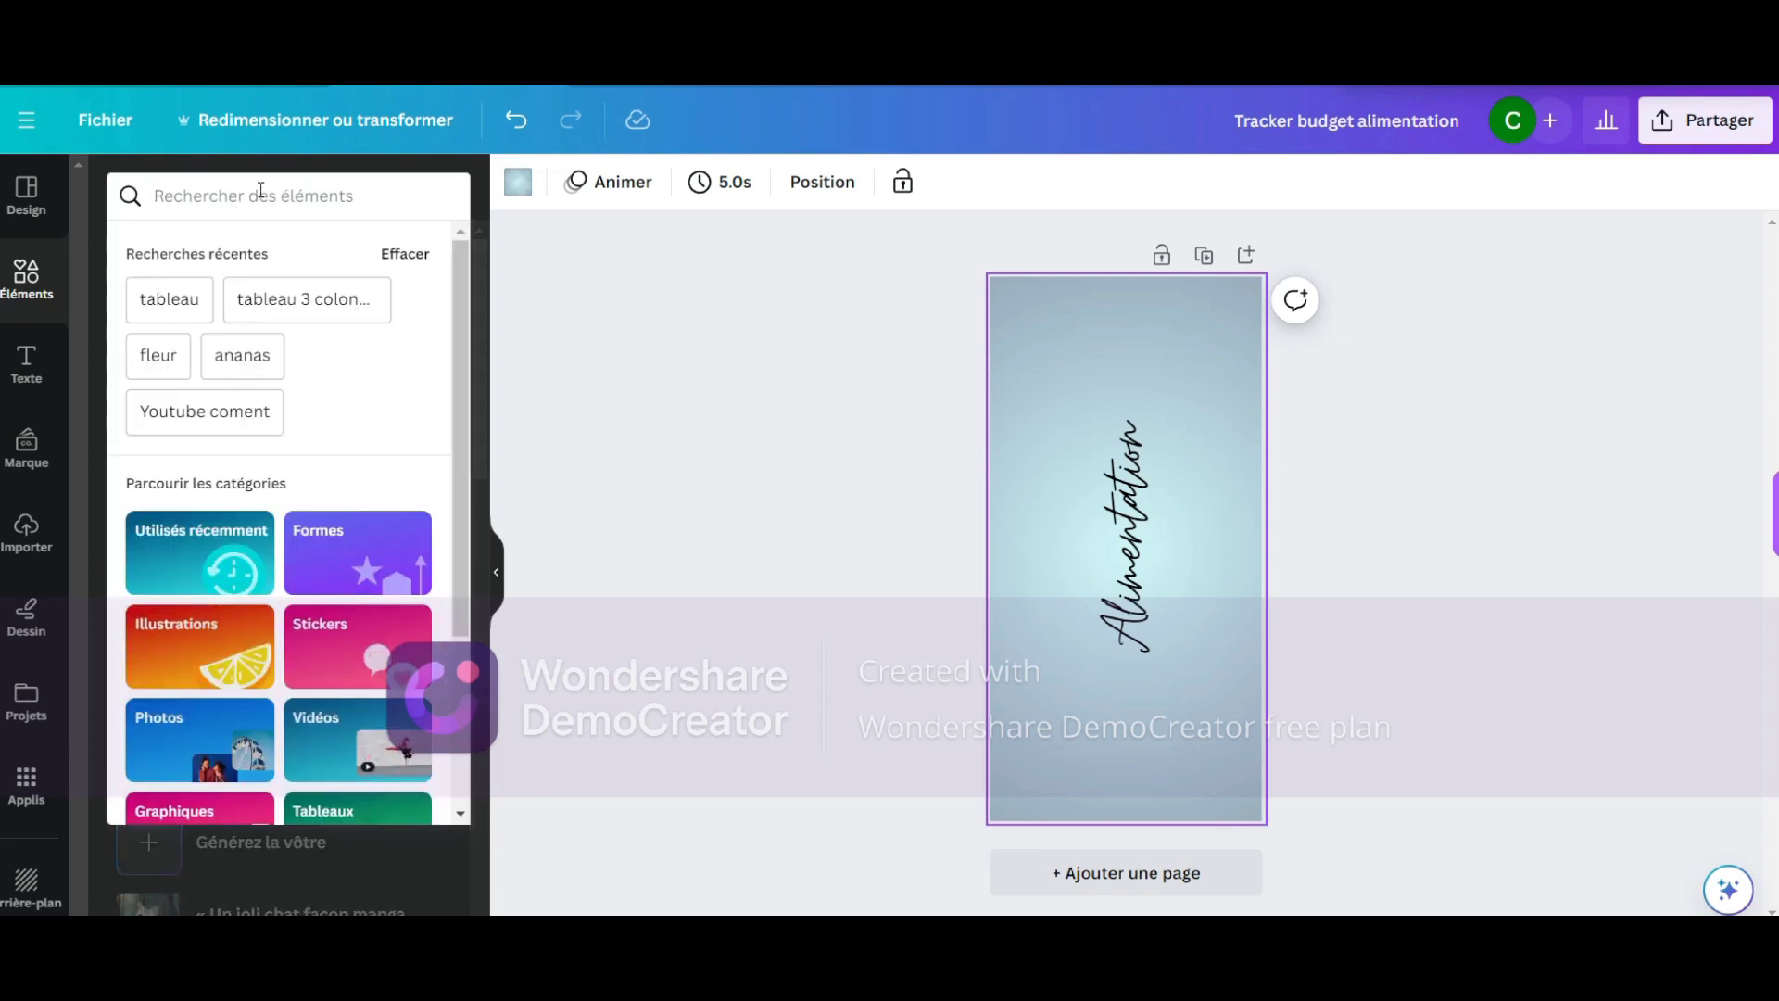
type("fleur")
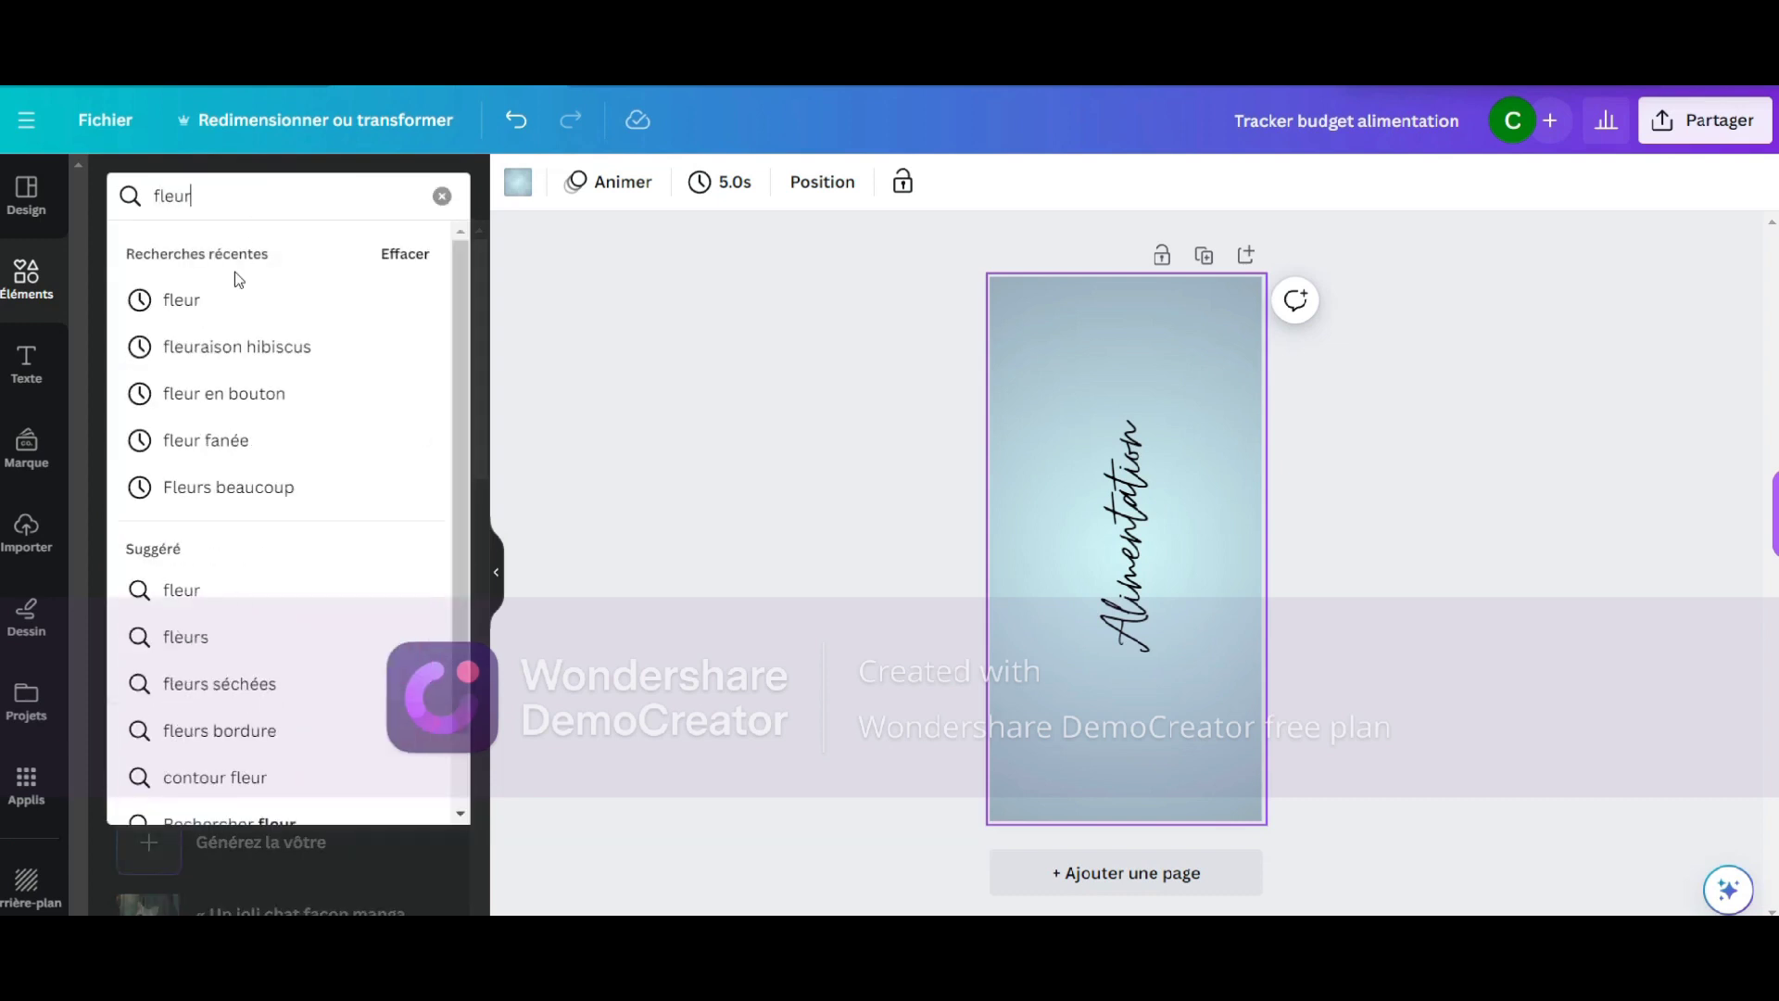
left_click(234, 303)
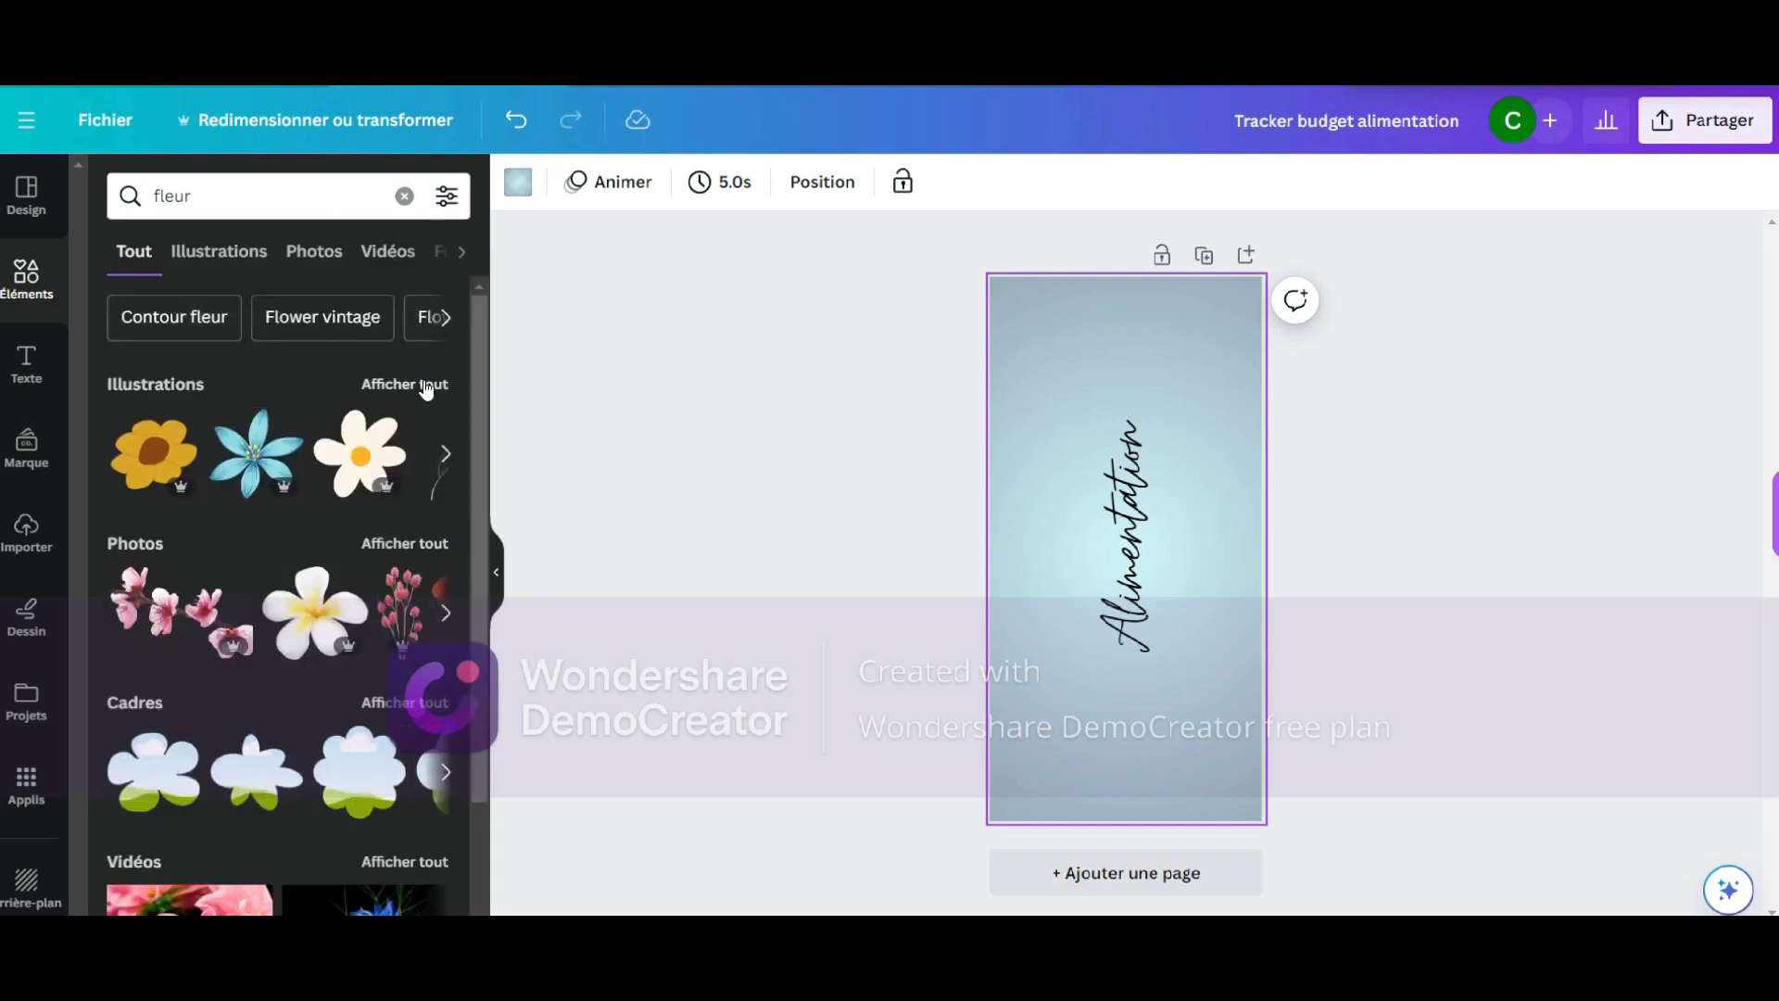
left_click(424, 387)
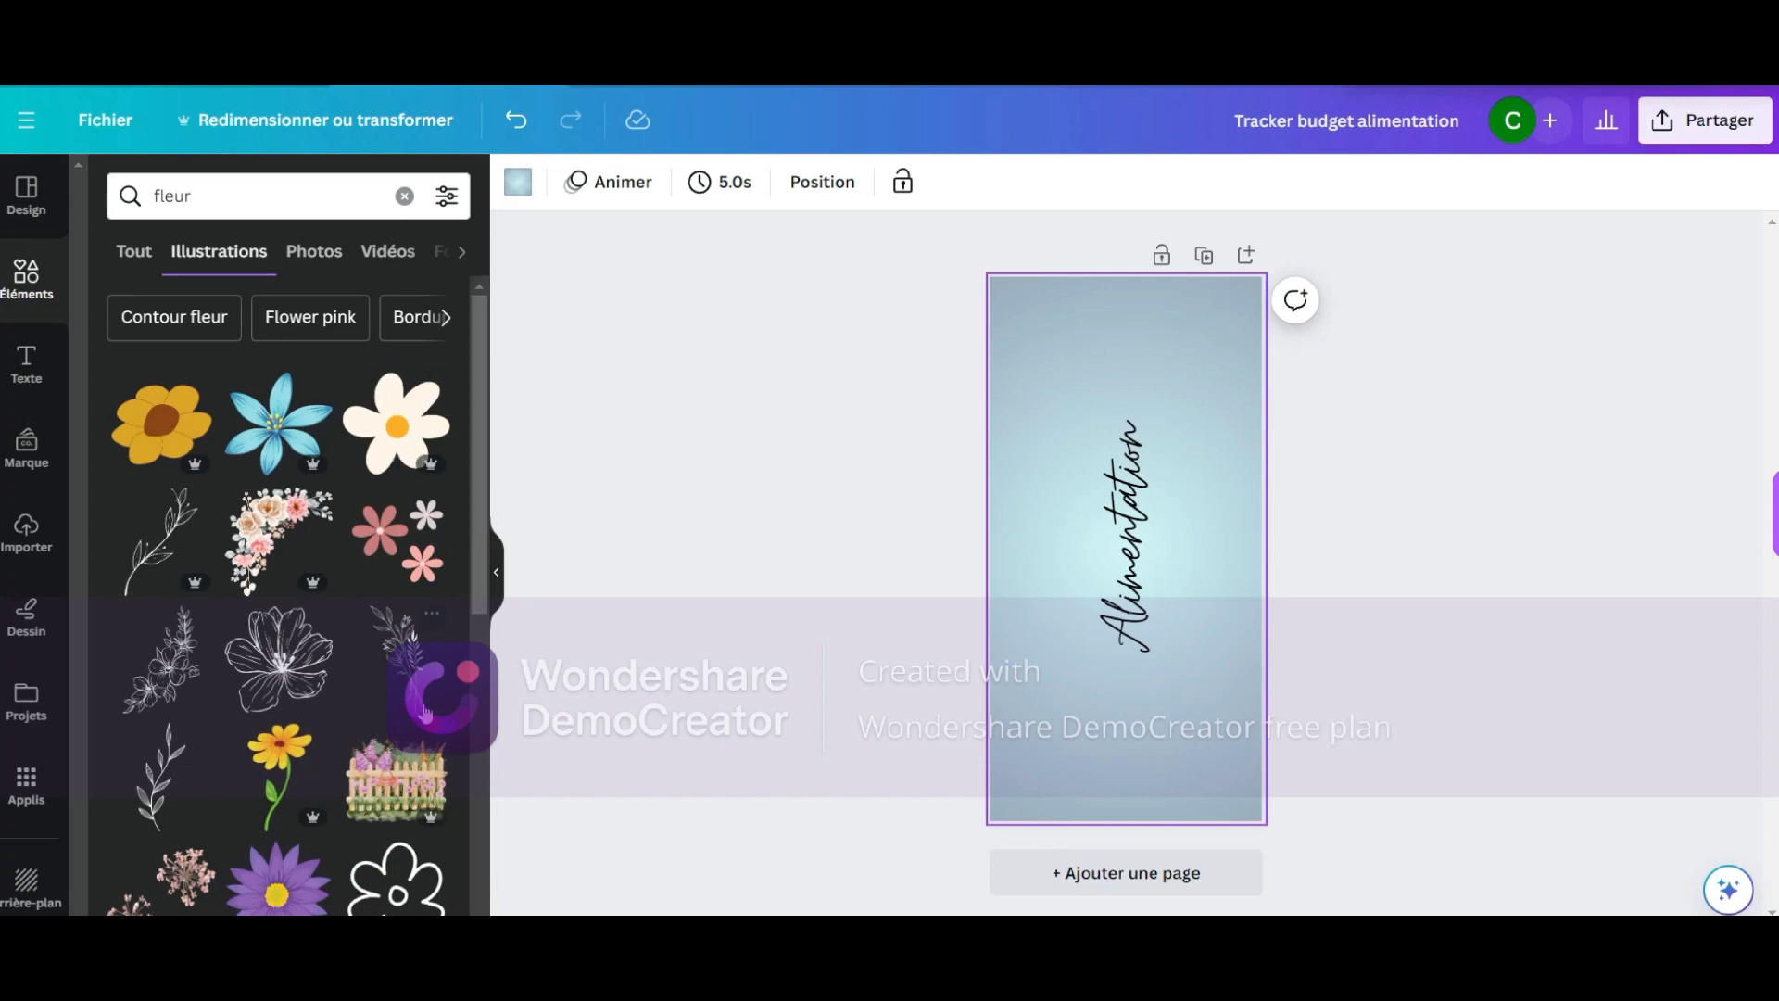
left_click(402, 663)
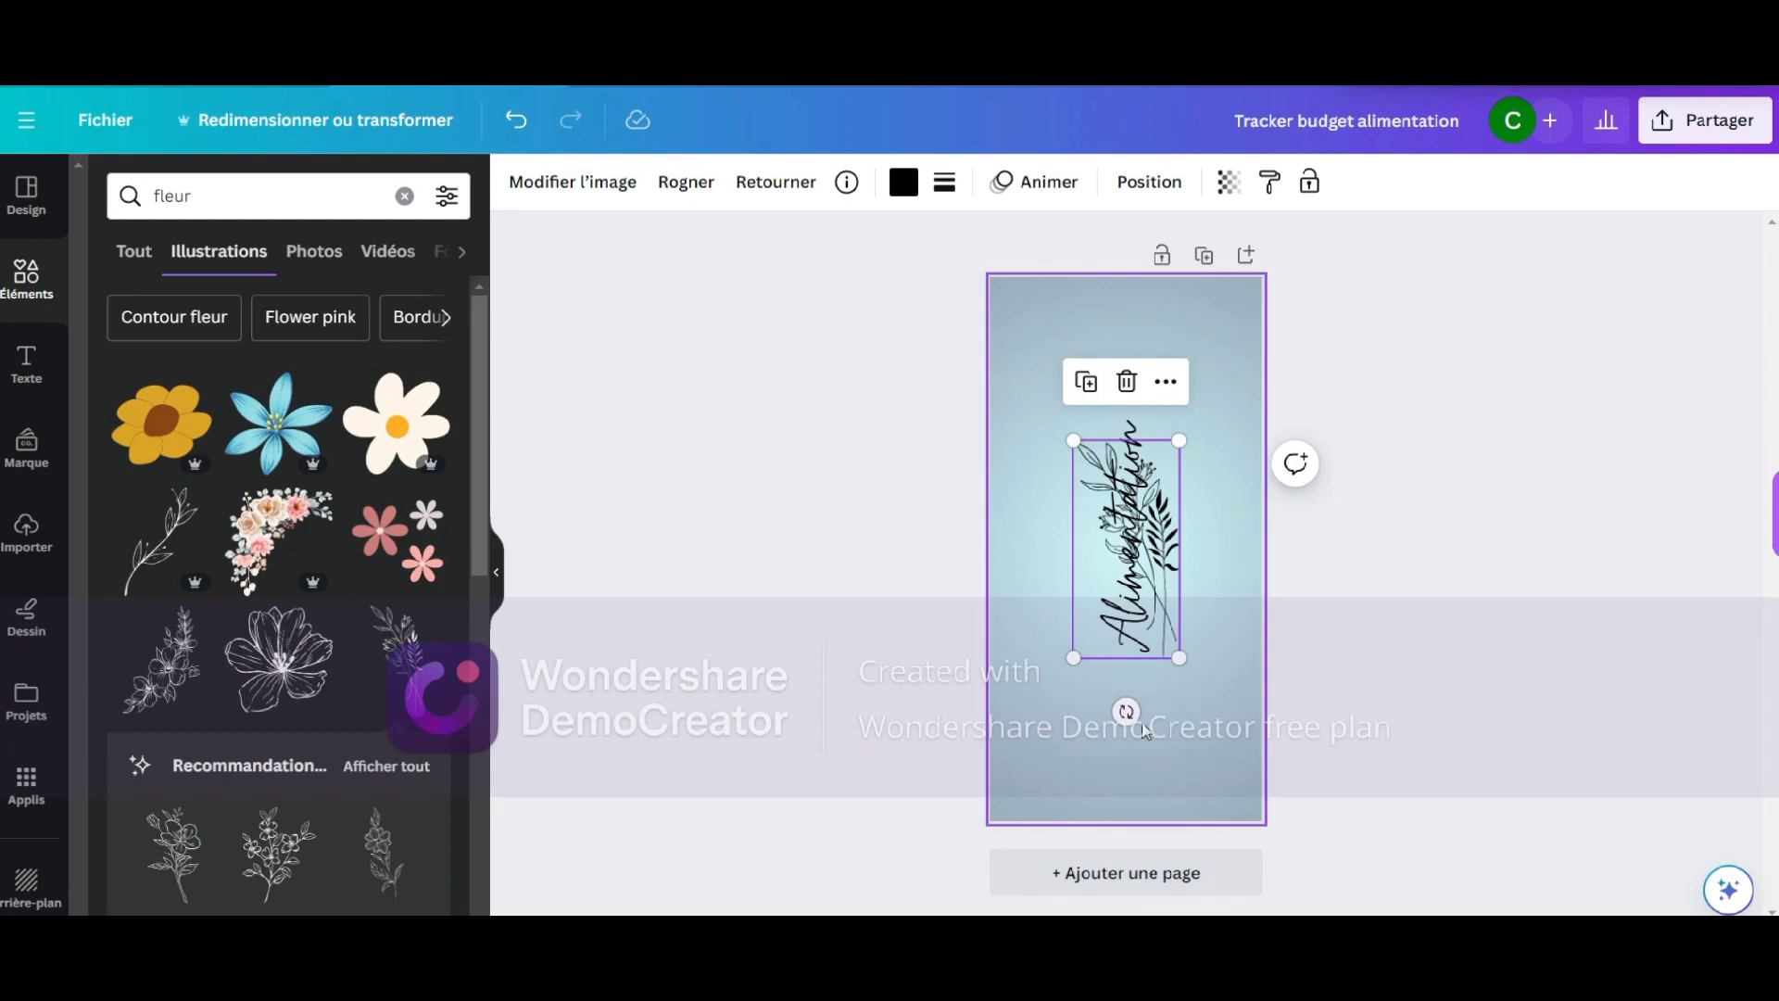
Rotate the flower sprig so its stems point right and place it across the page above the "Alimentation" text
left_click_drag(1125, 711, 1250, 655)
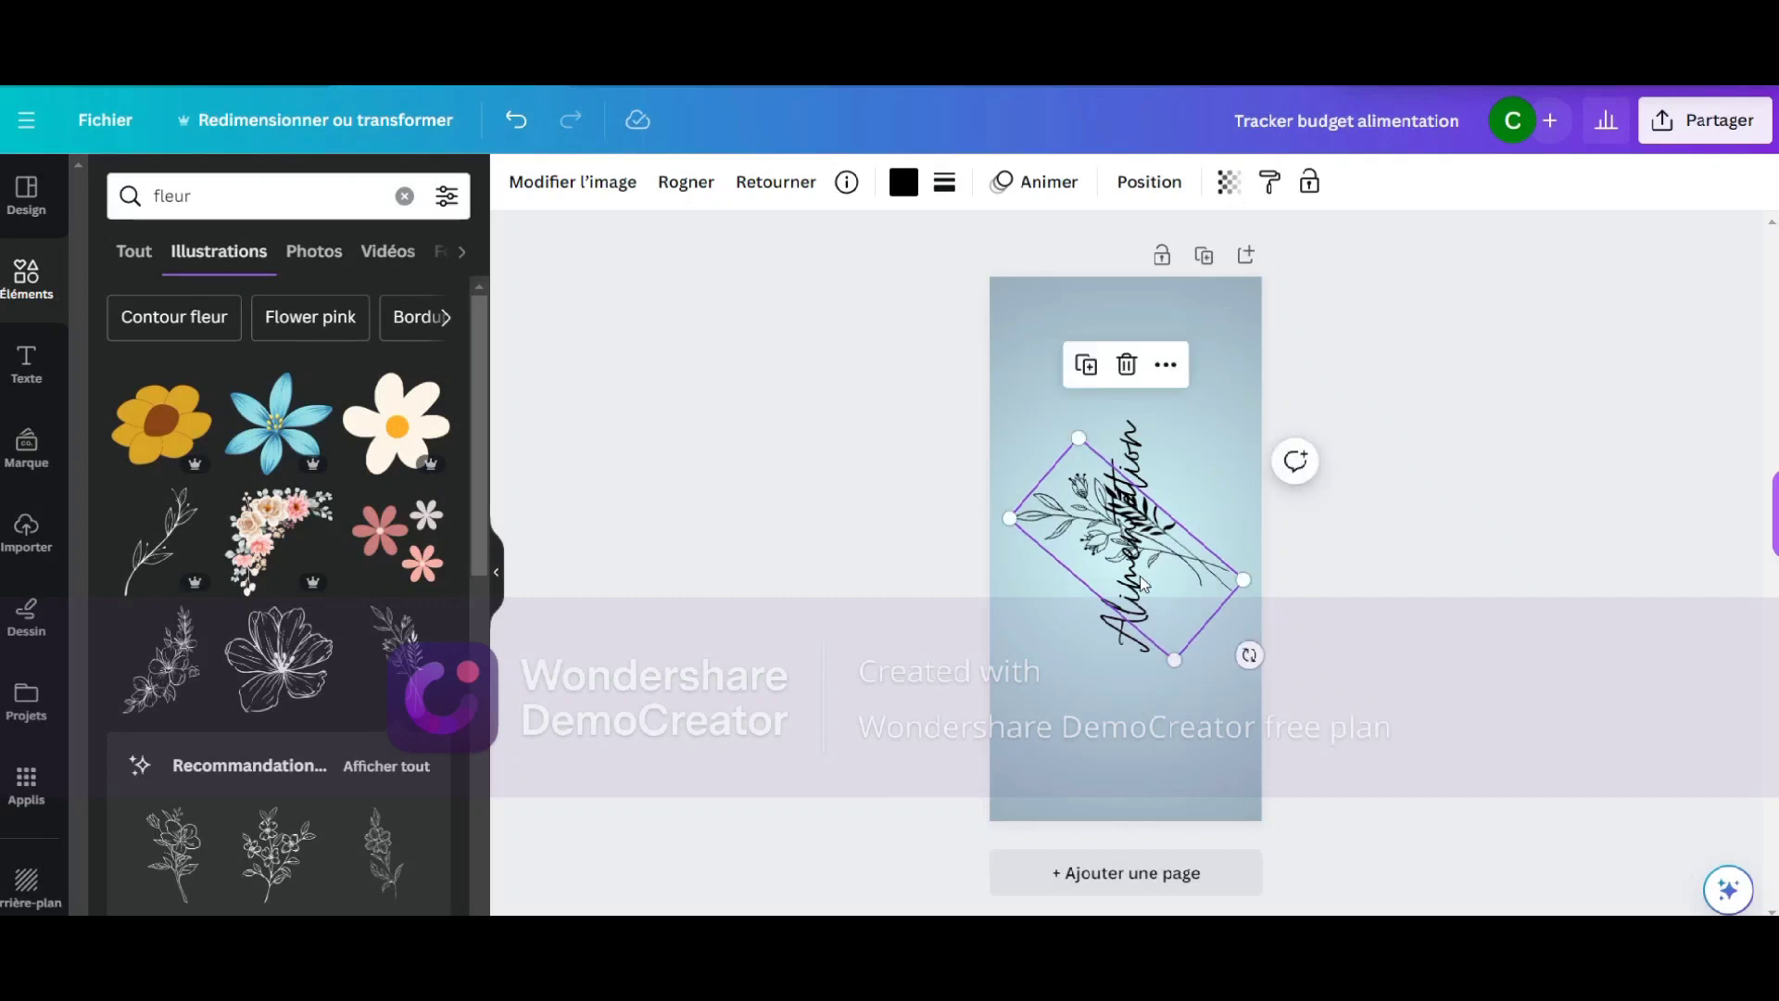
left_click_drag(1143, 584, 1165, 409)
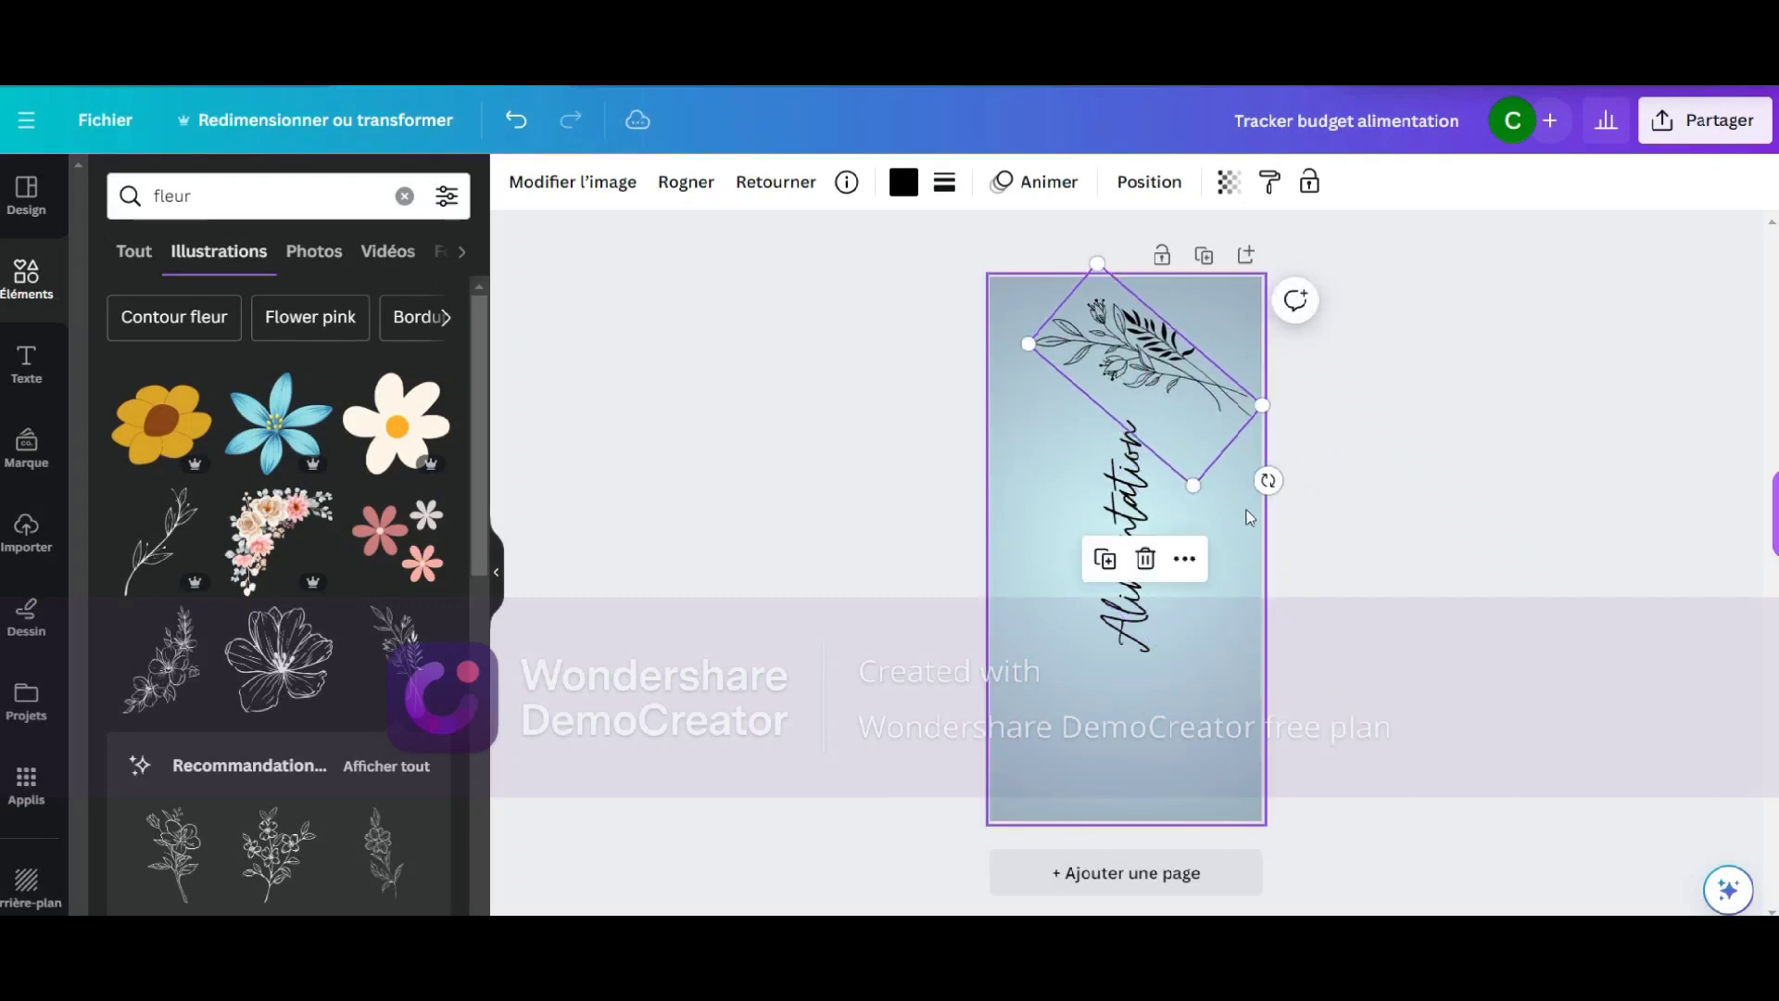
left_click_drag(1268, 481, 1306, 449)
left_click_drag(1149, 372, 1130, 363)
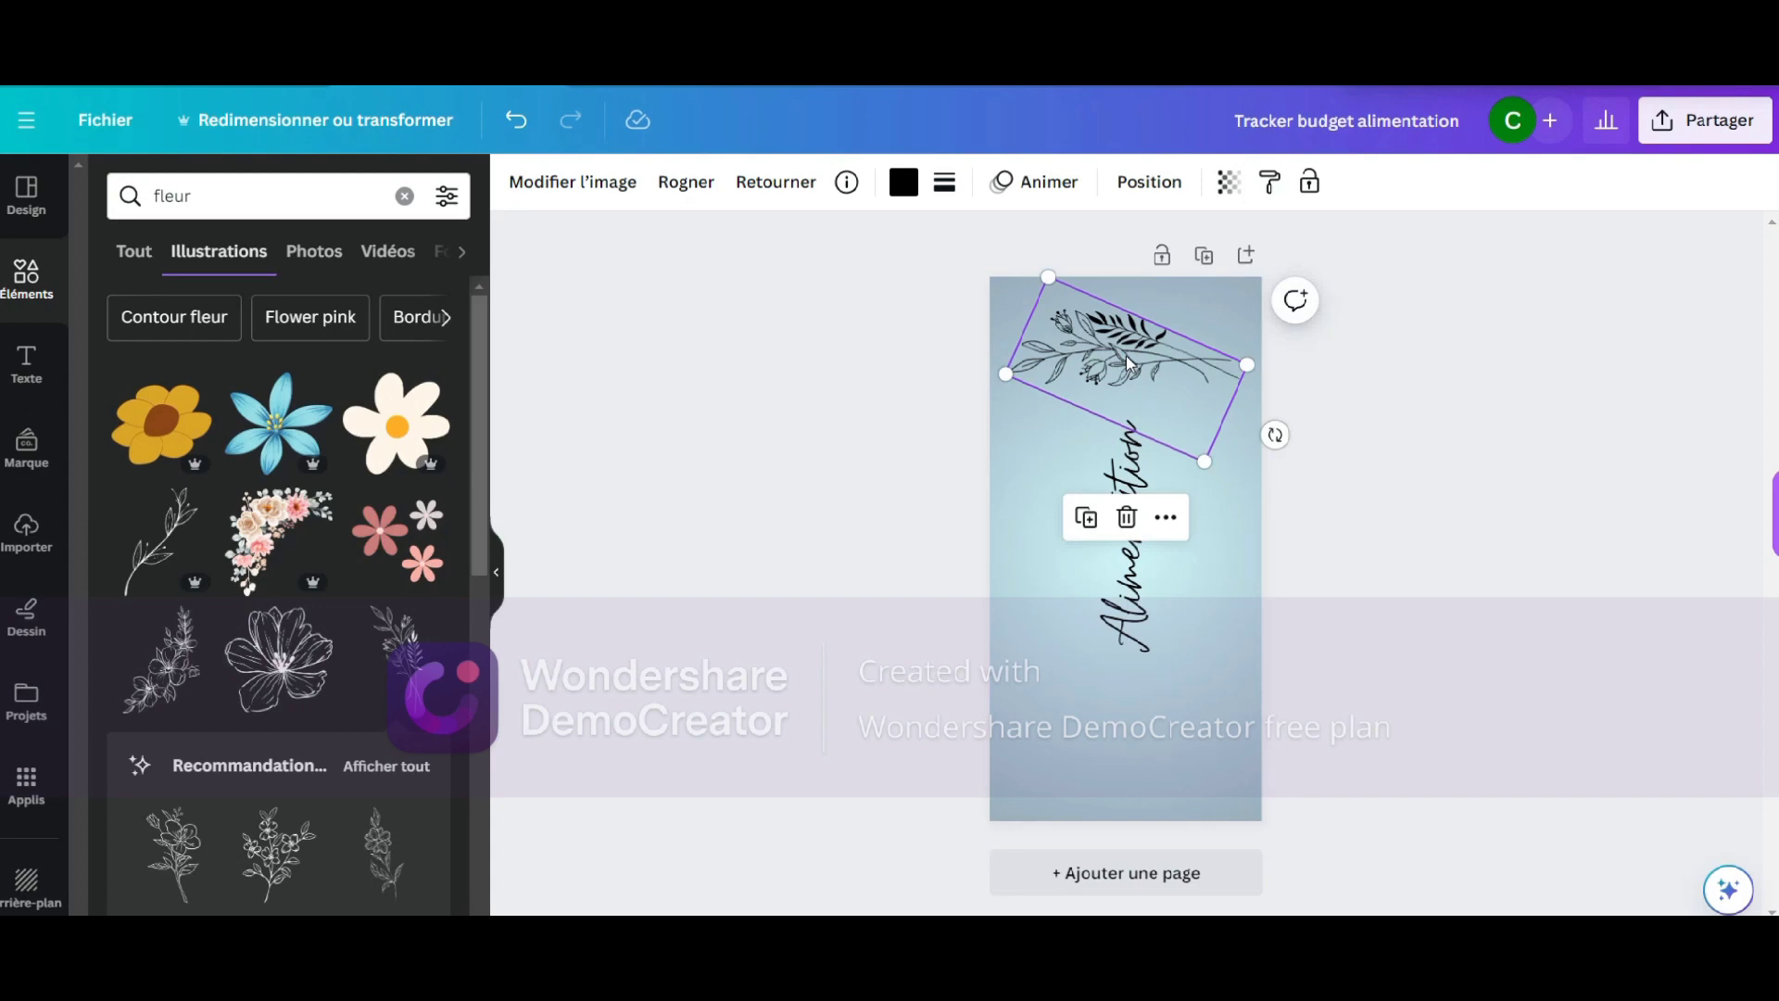
Duplicate the flower sprig, turn the copy to face the opposite way, and place it across the page below the text
left_click(1086, 519)
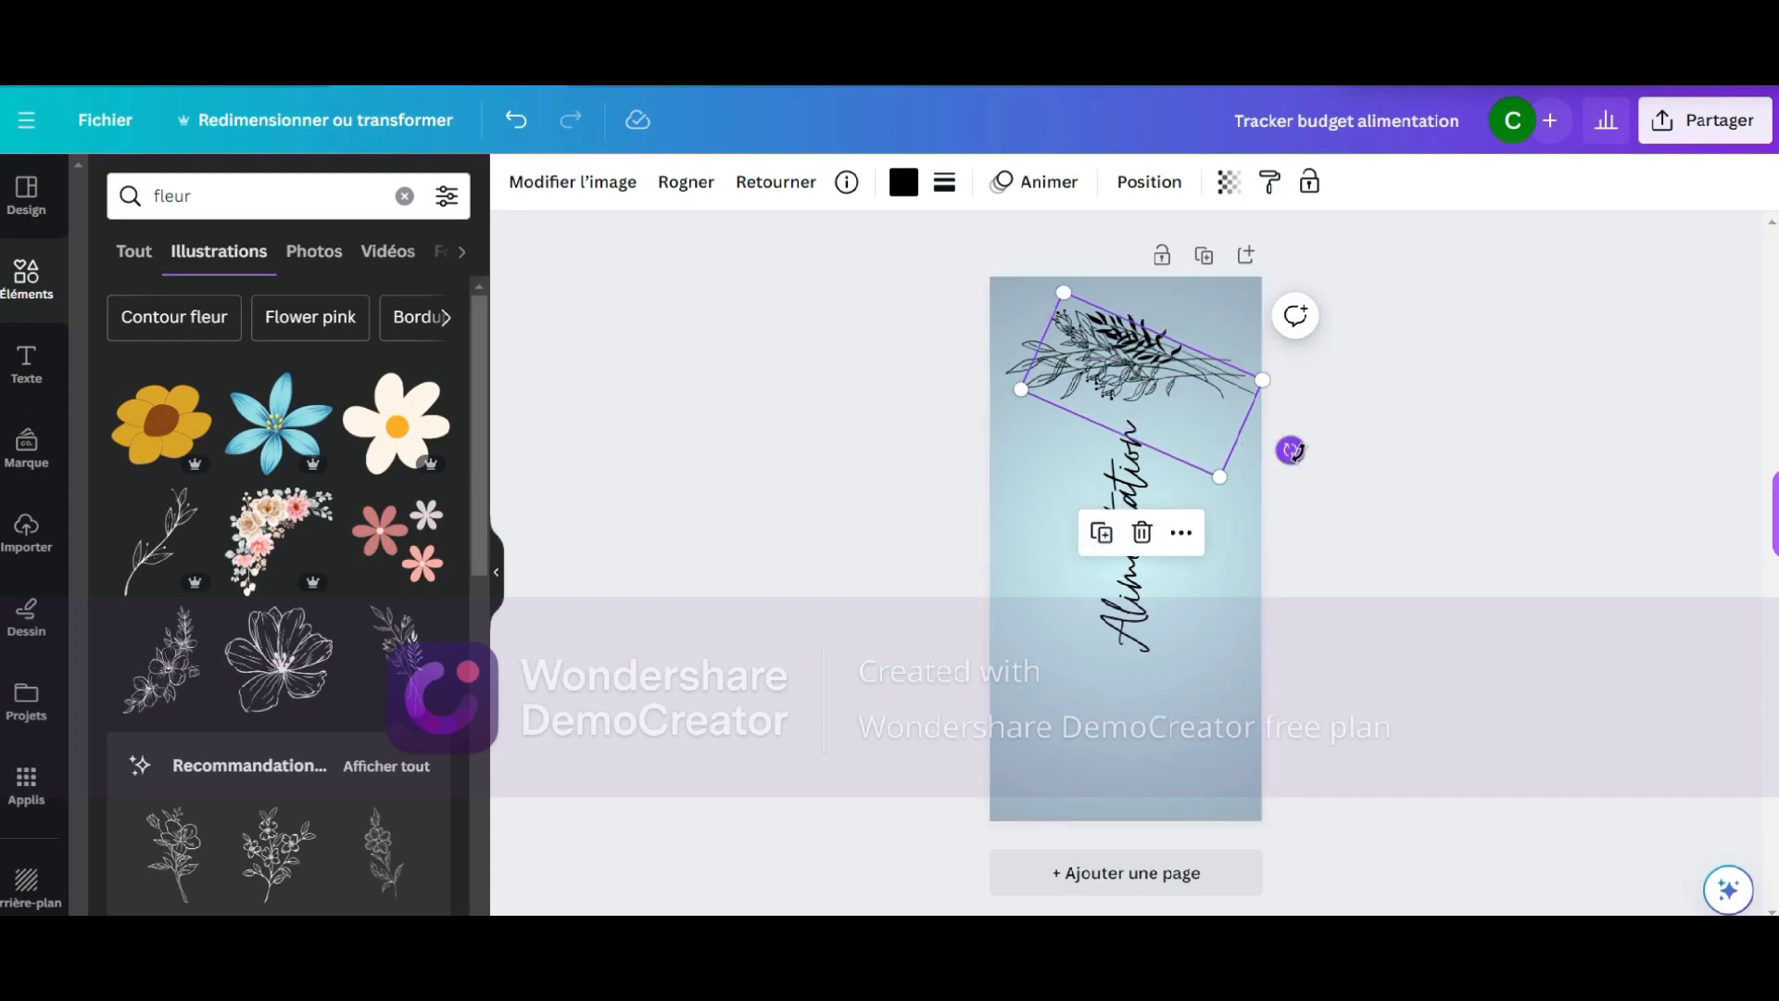
left_click_drag(1288, 450, 1011, 215)
left_click_drag(1127, 338, 1097, 656)
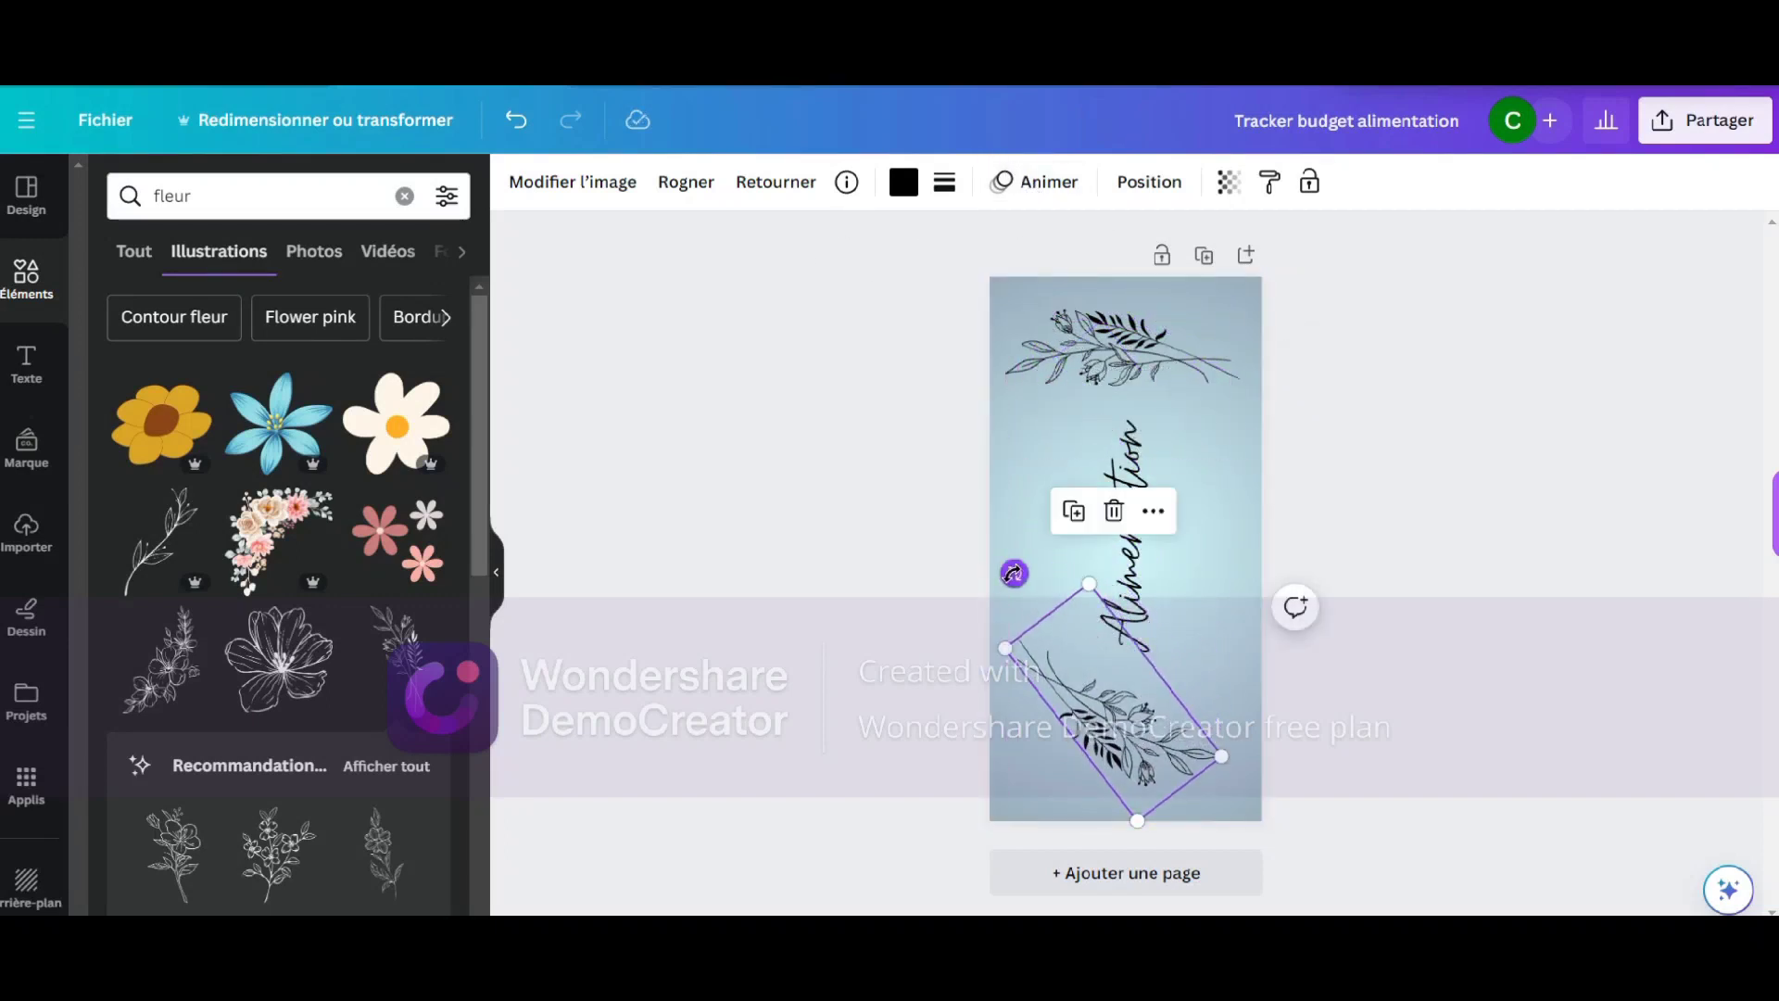
left_click_drag(1013, 574, 1010, 671)
left_click_drag(1160, 743, 1160, 712)
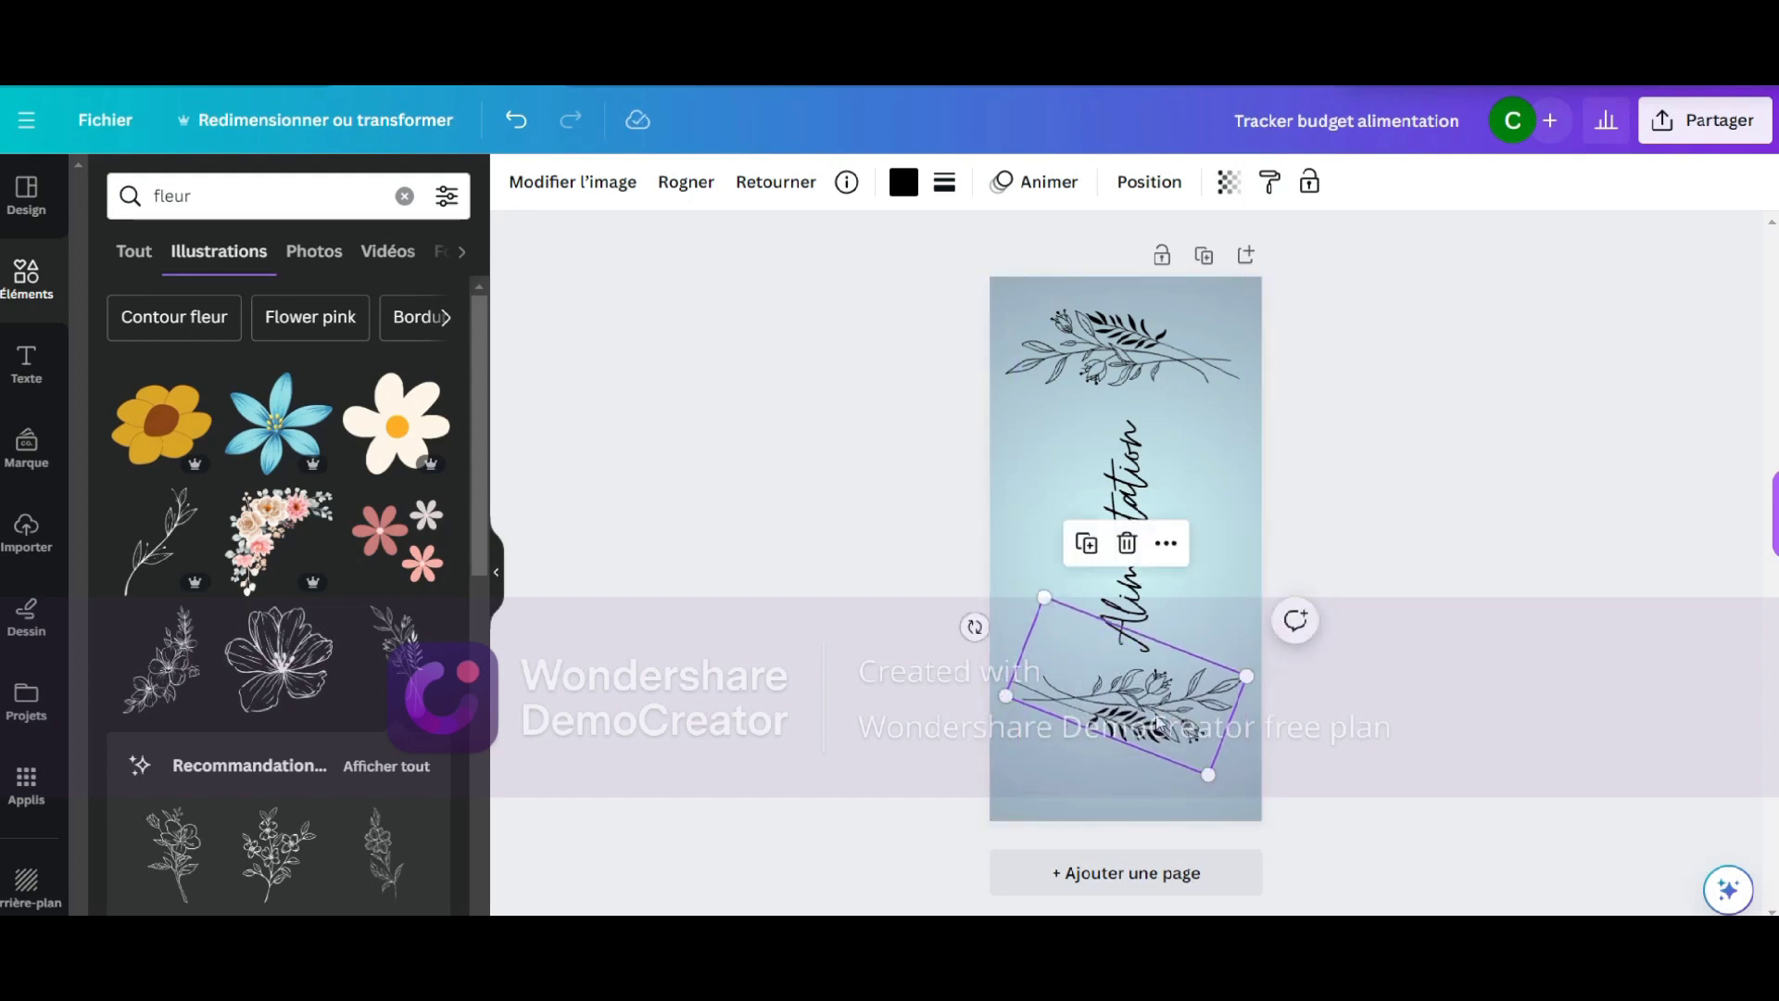
Add the free line-art open flower, shrink it into the page's upper-right corner, and shift the upper sprig down slightly to clear it
left_click(278, 654)
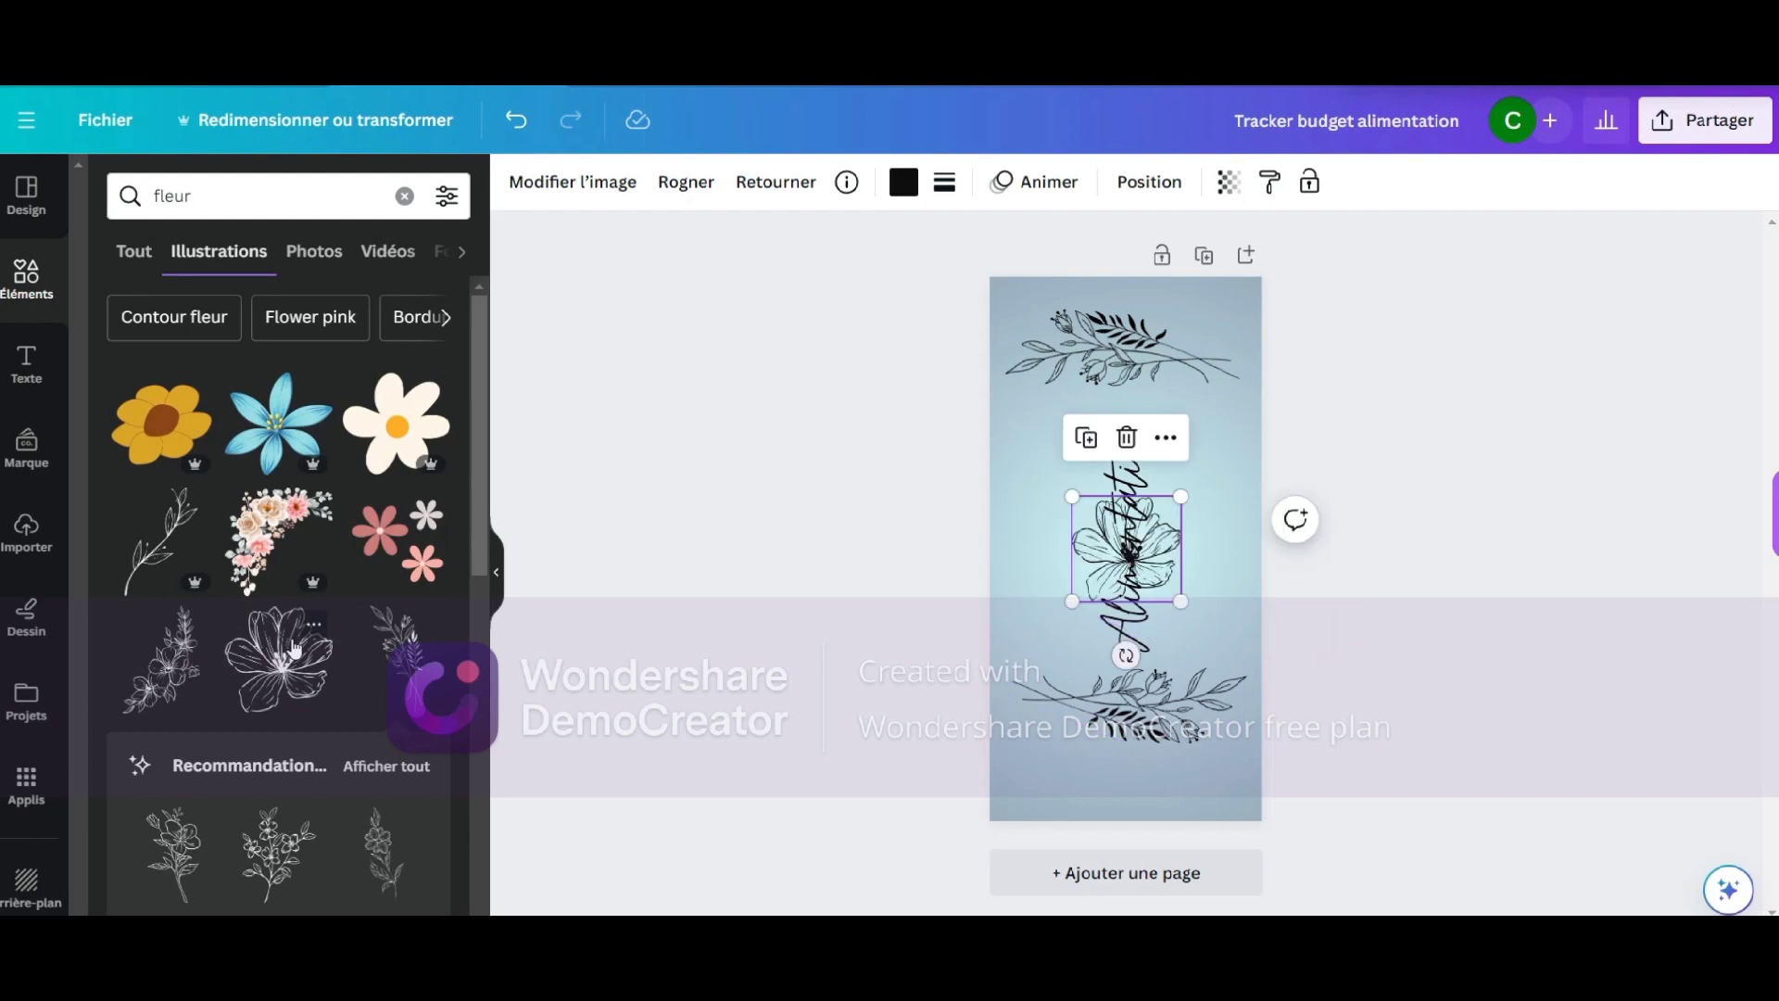
left_click_drag(1126, 548, 1179, 340)
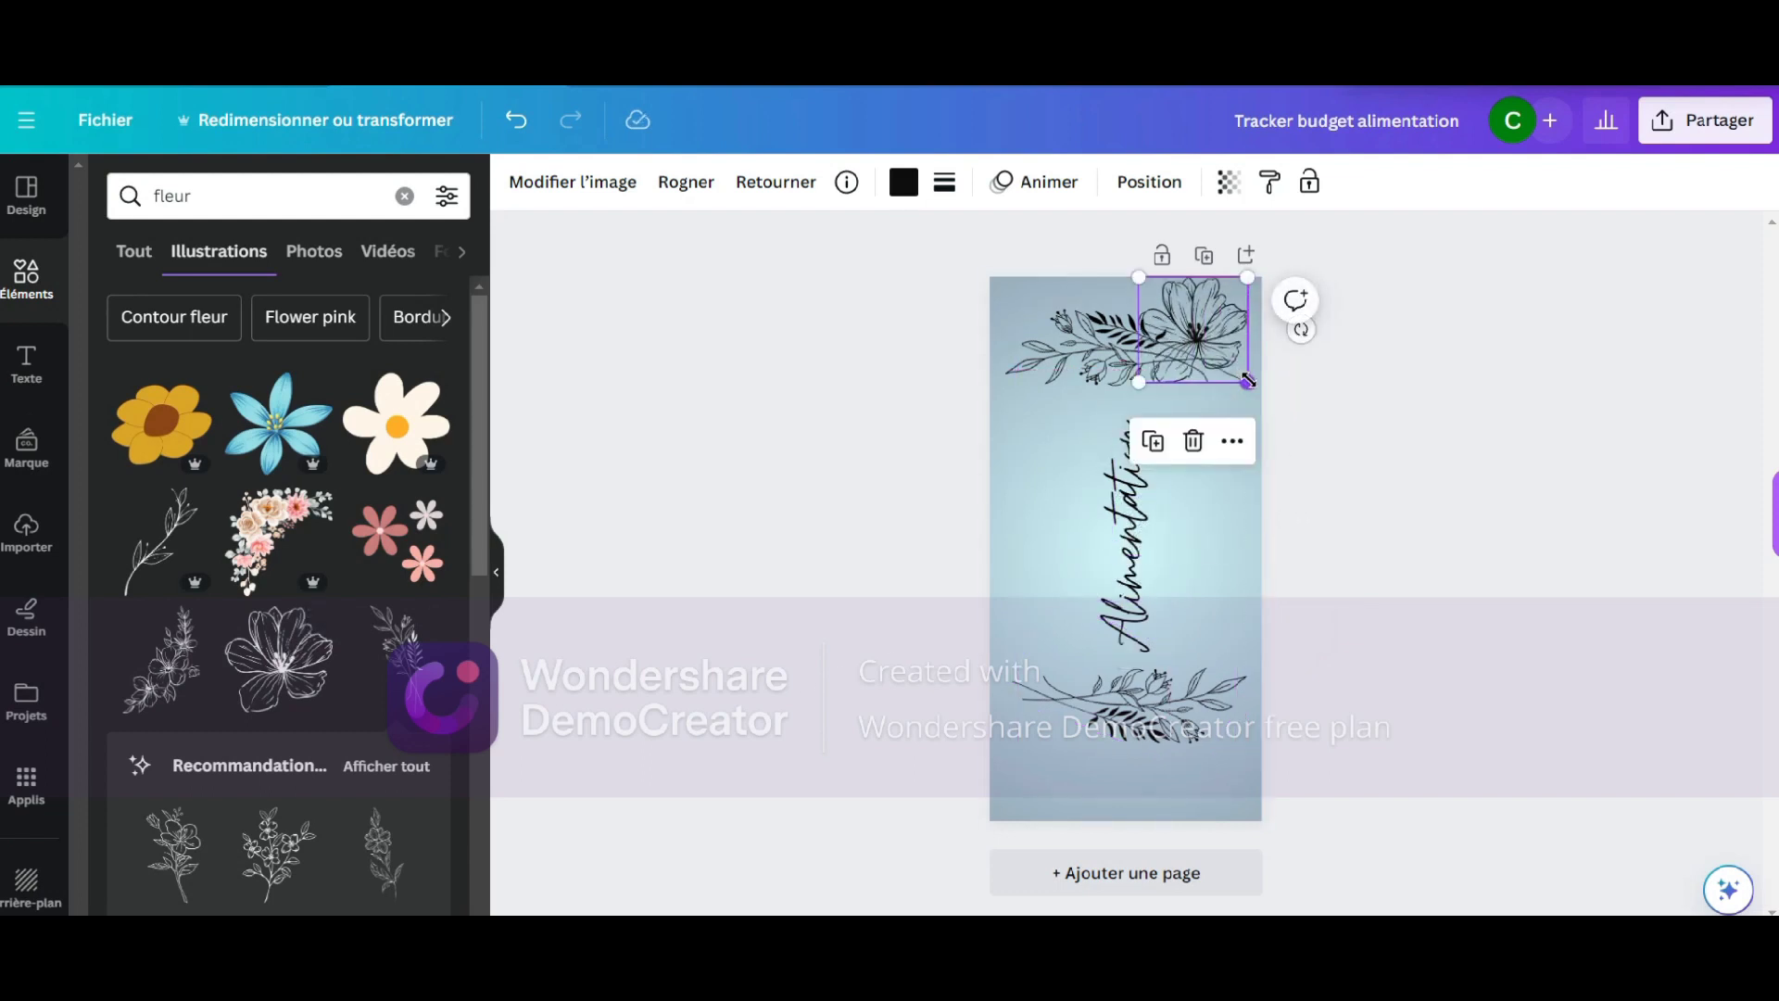
left_click_drag(1248, 381, 1218, 323)
left_click_drag(1124, 352, 1118, 360)
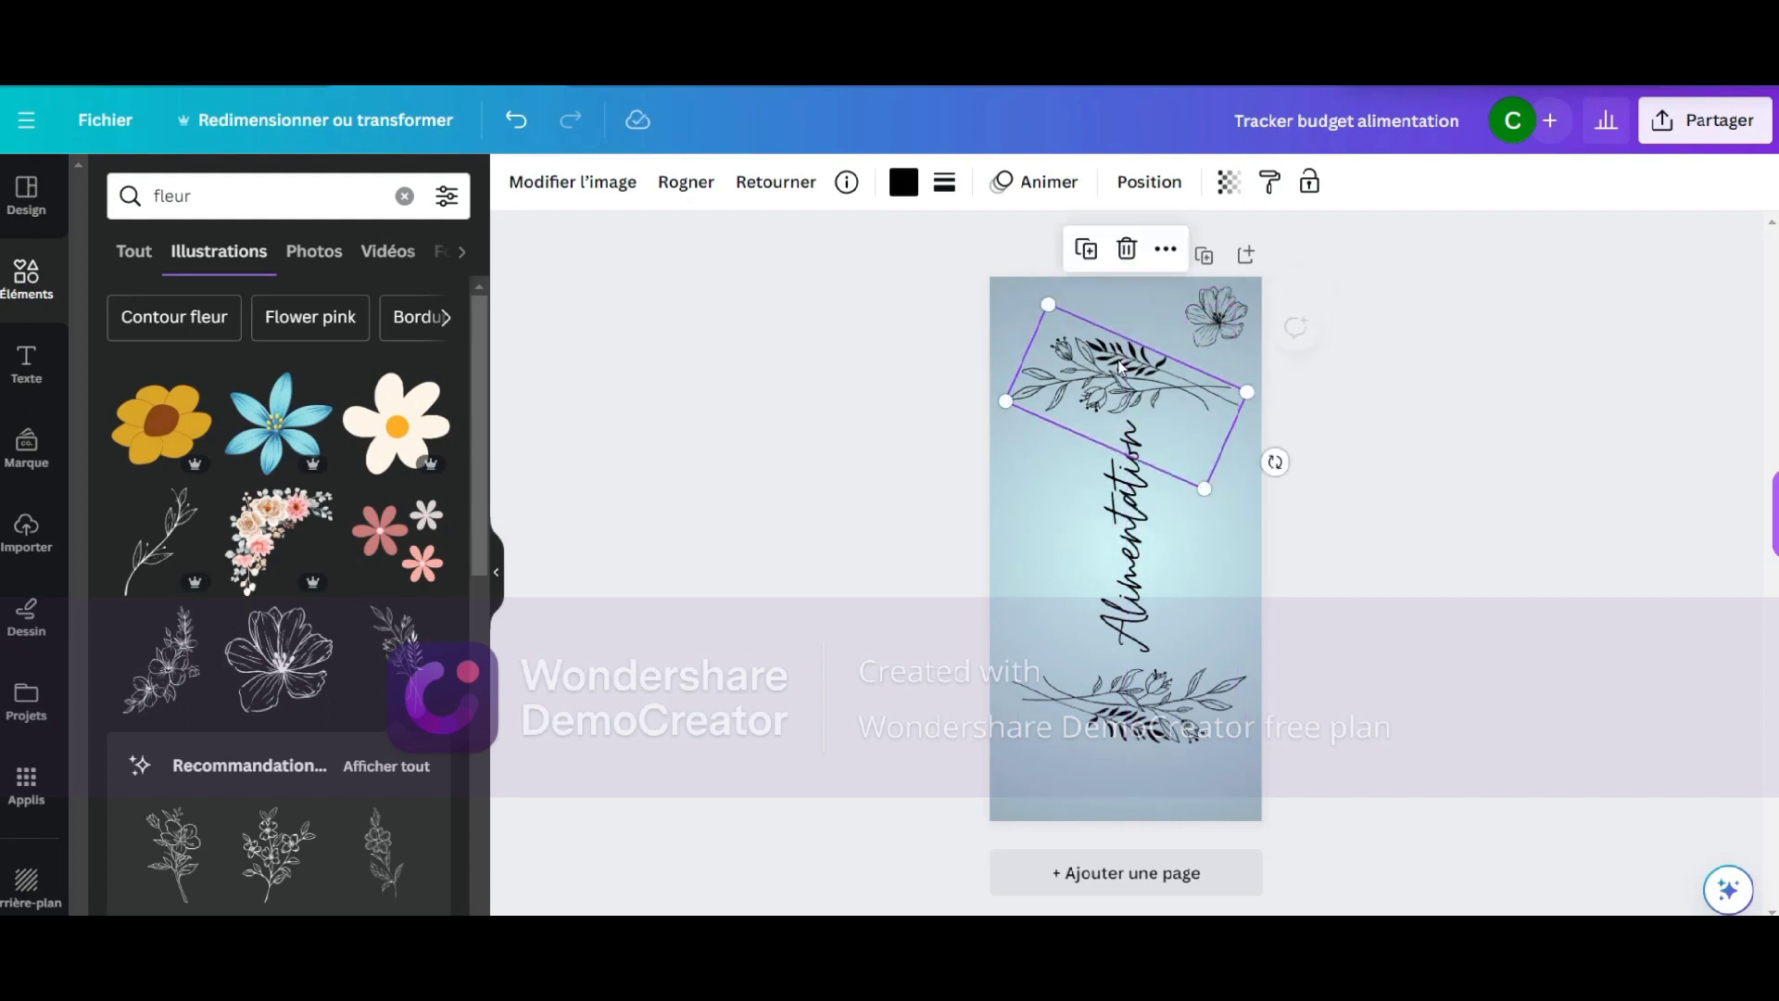
Duplicate the small open flower and place the copy in the page's lower-left corner, below the lower sprig
left_click(1217, 322)
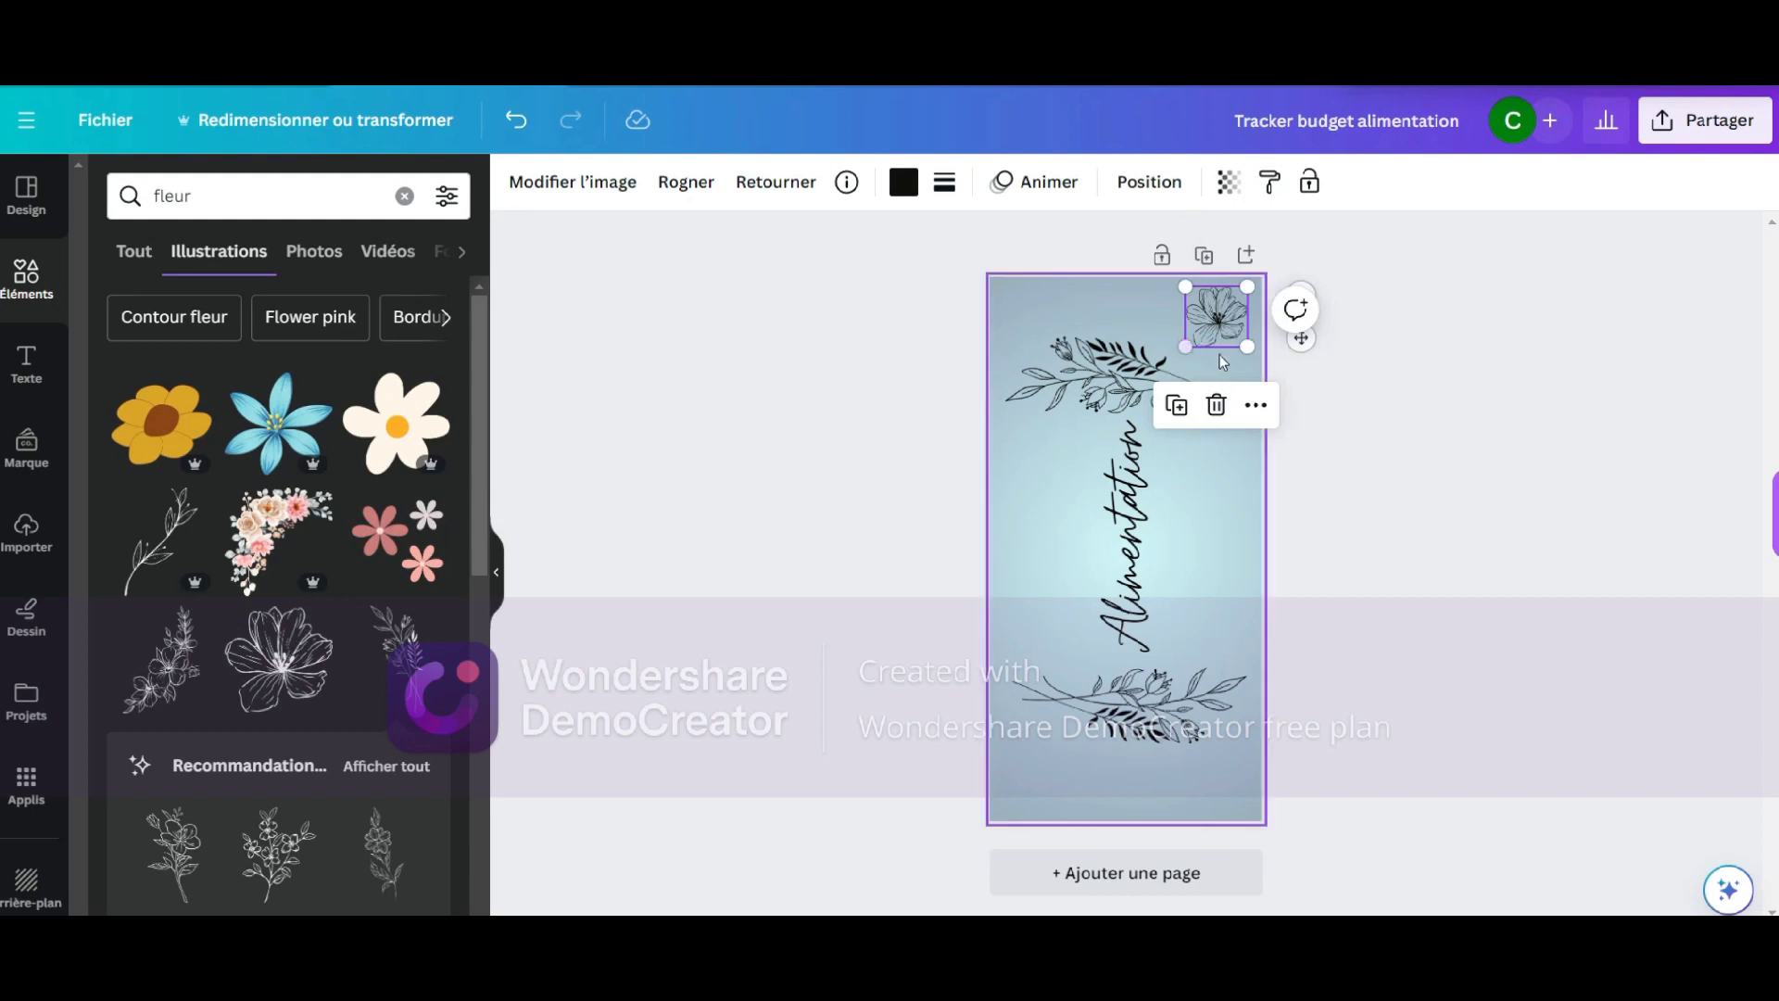
left_click(1178, 408)
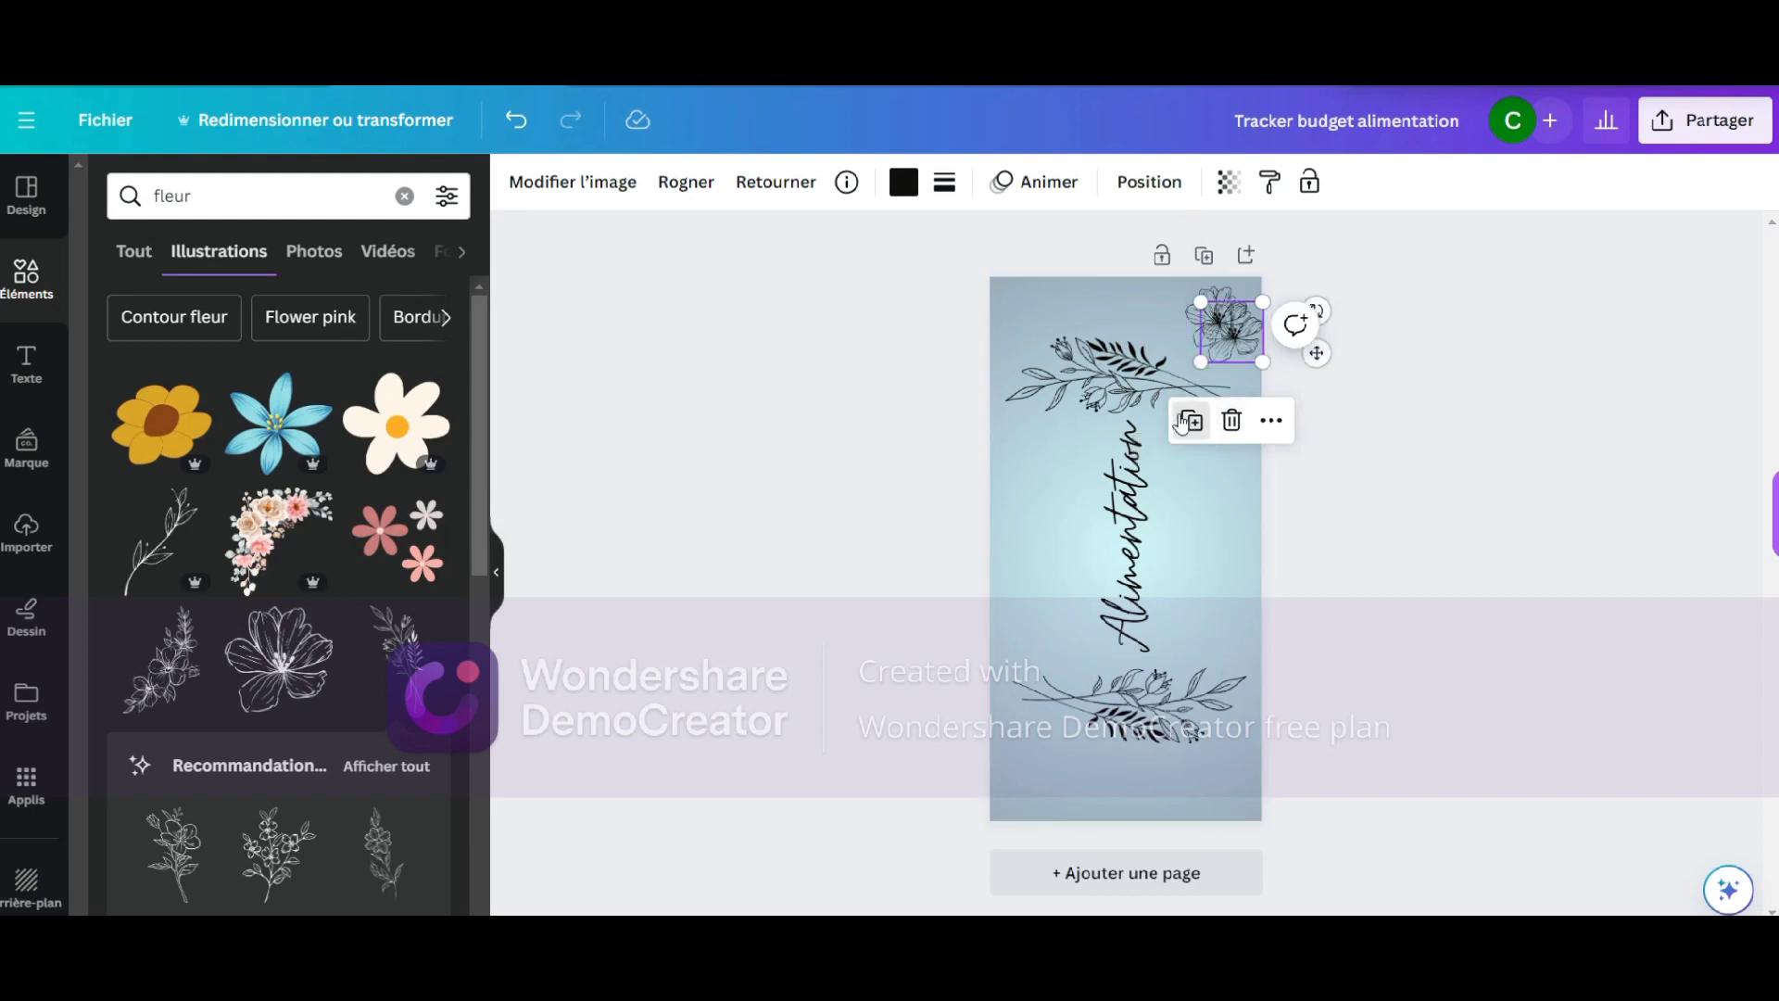
left_click_drag(1239, 341, 1045, 772)
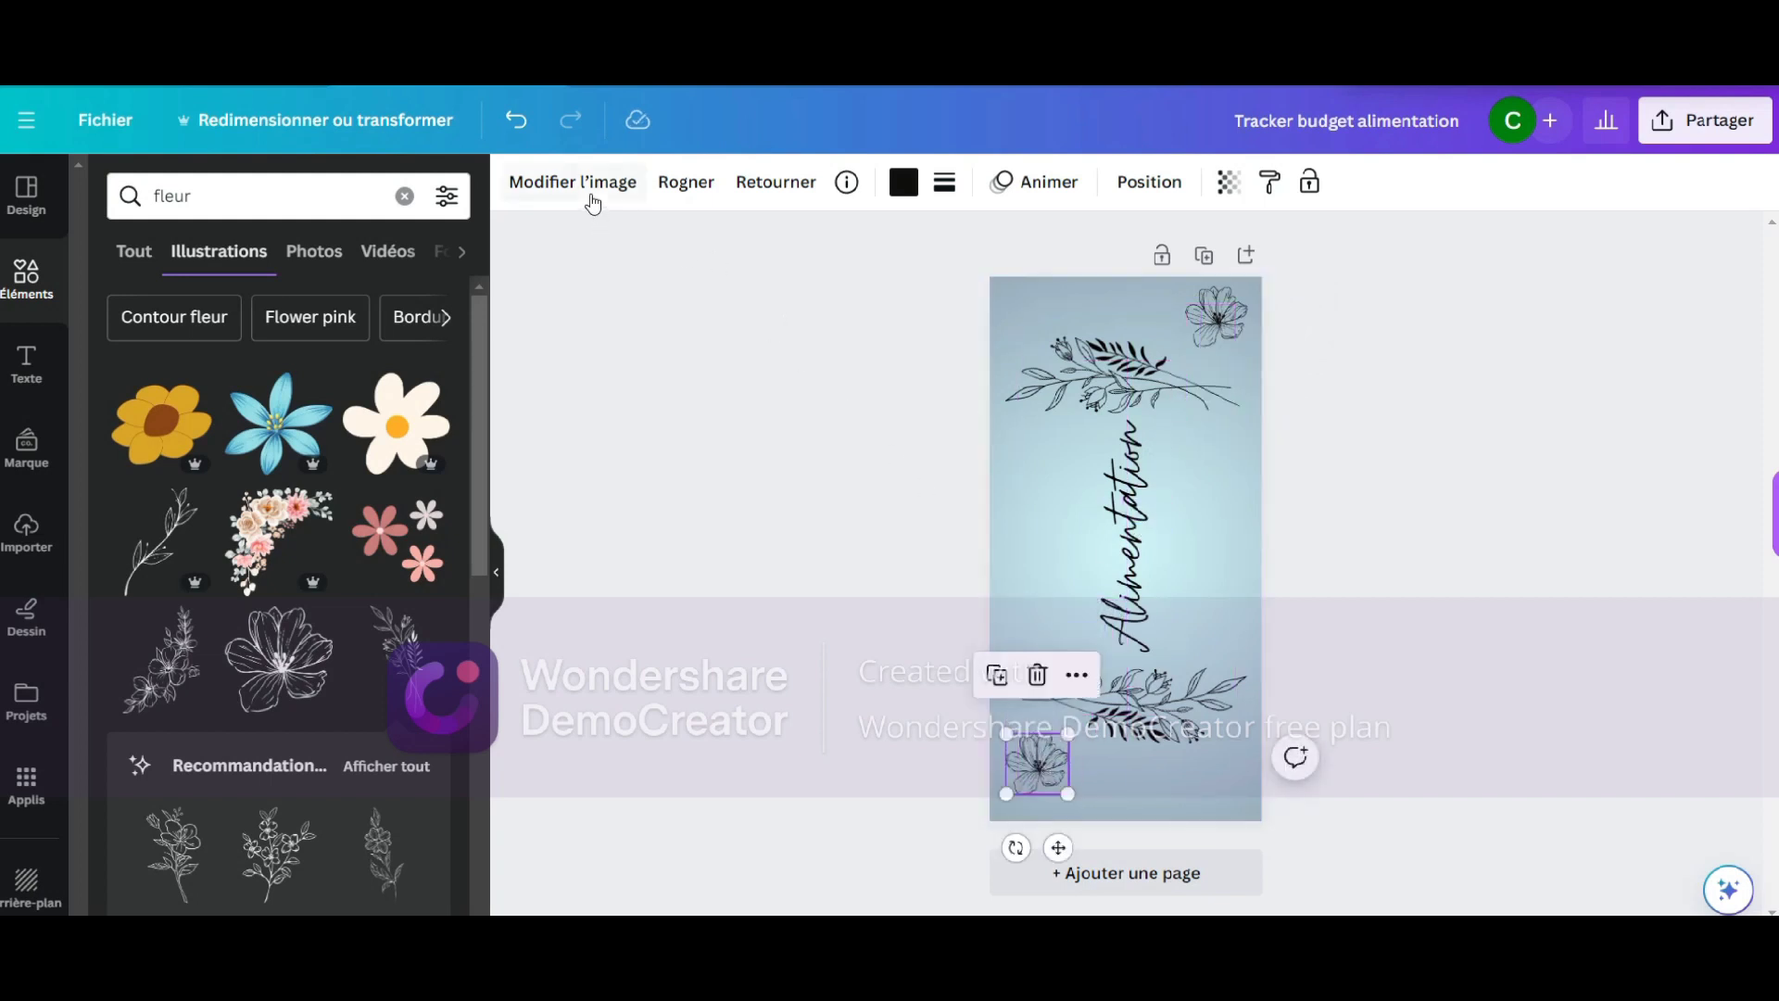
Recolour both small open flowers, in the lower-left and upper-right corners of the page, white
left_click(592, 202)
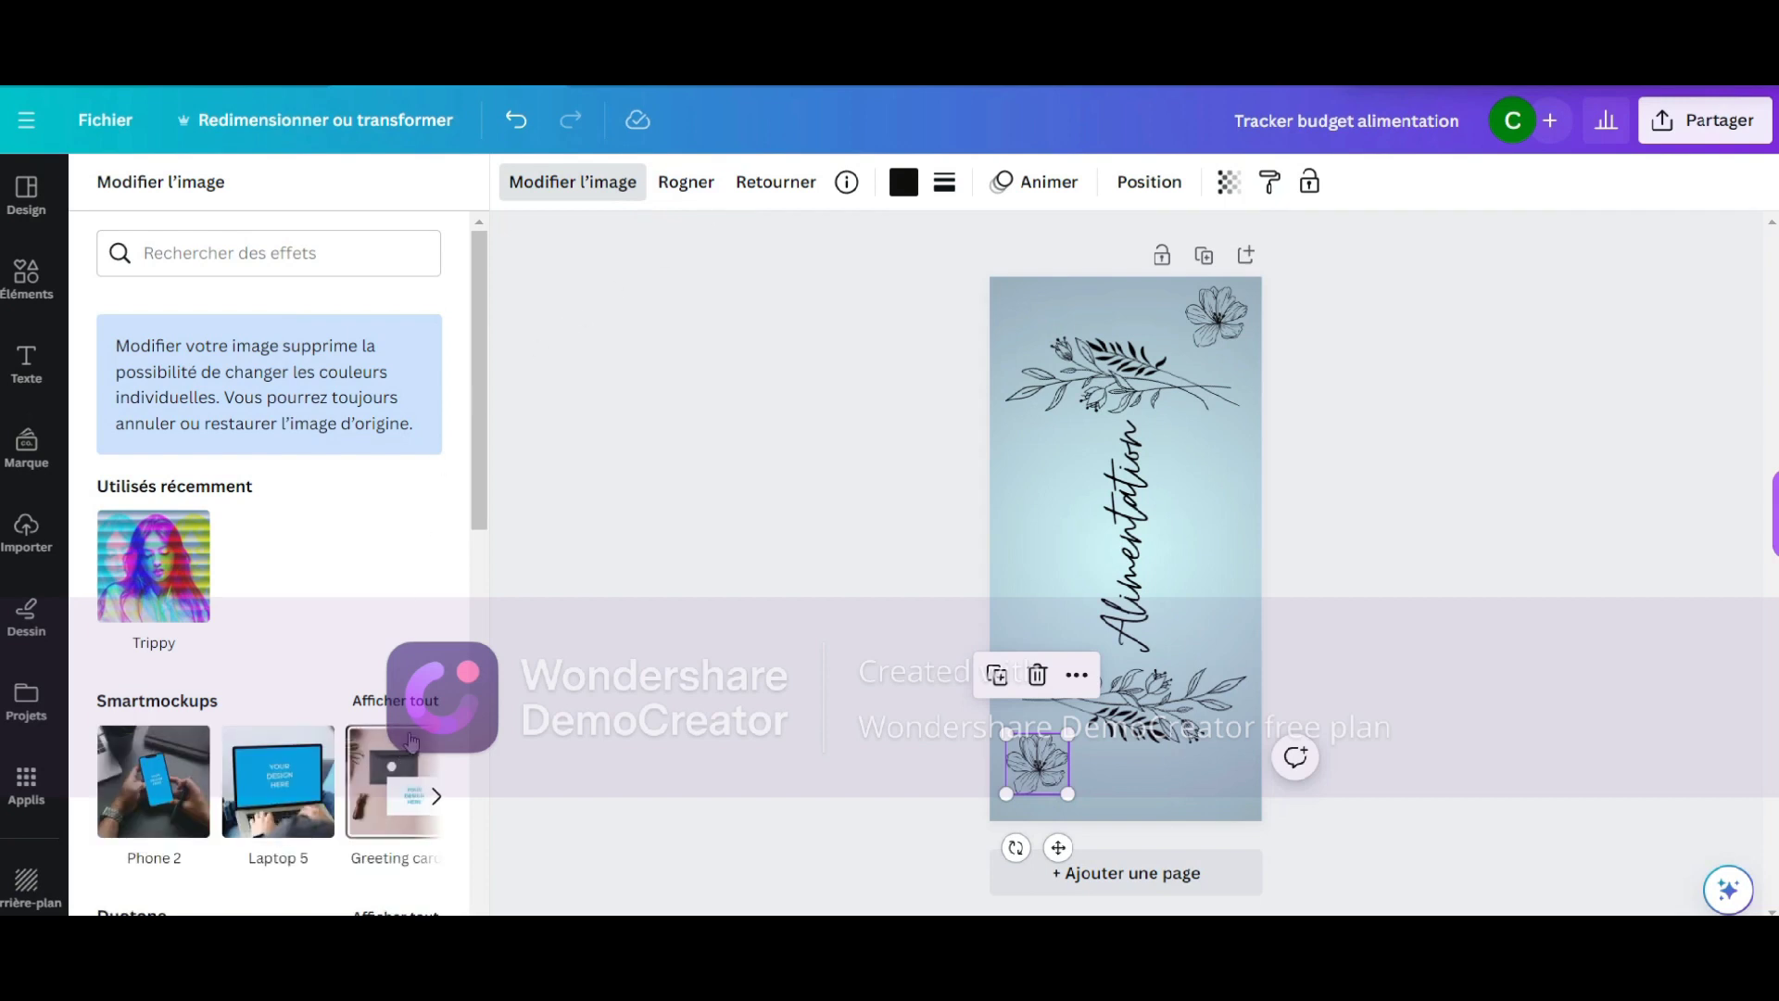
left_click(909, 182)
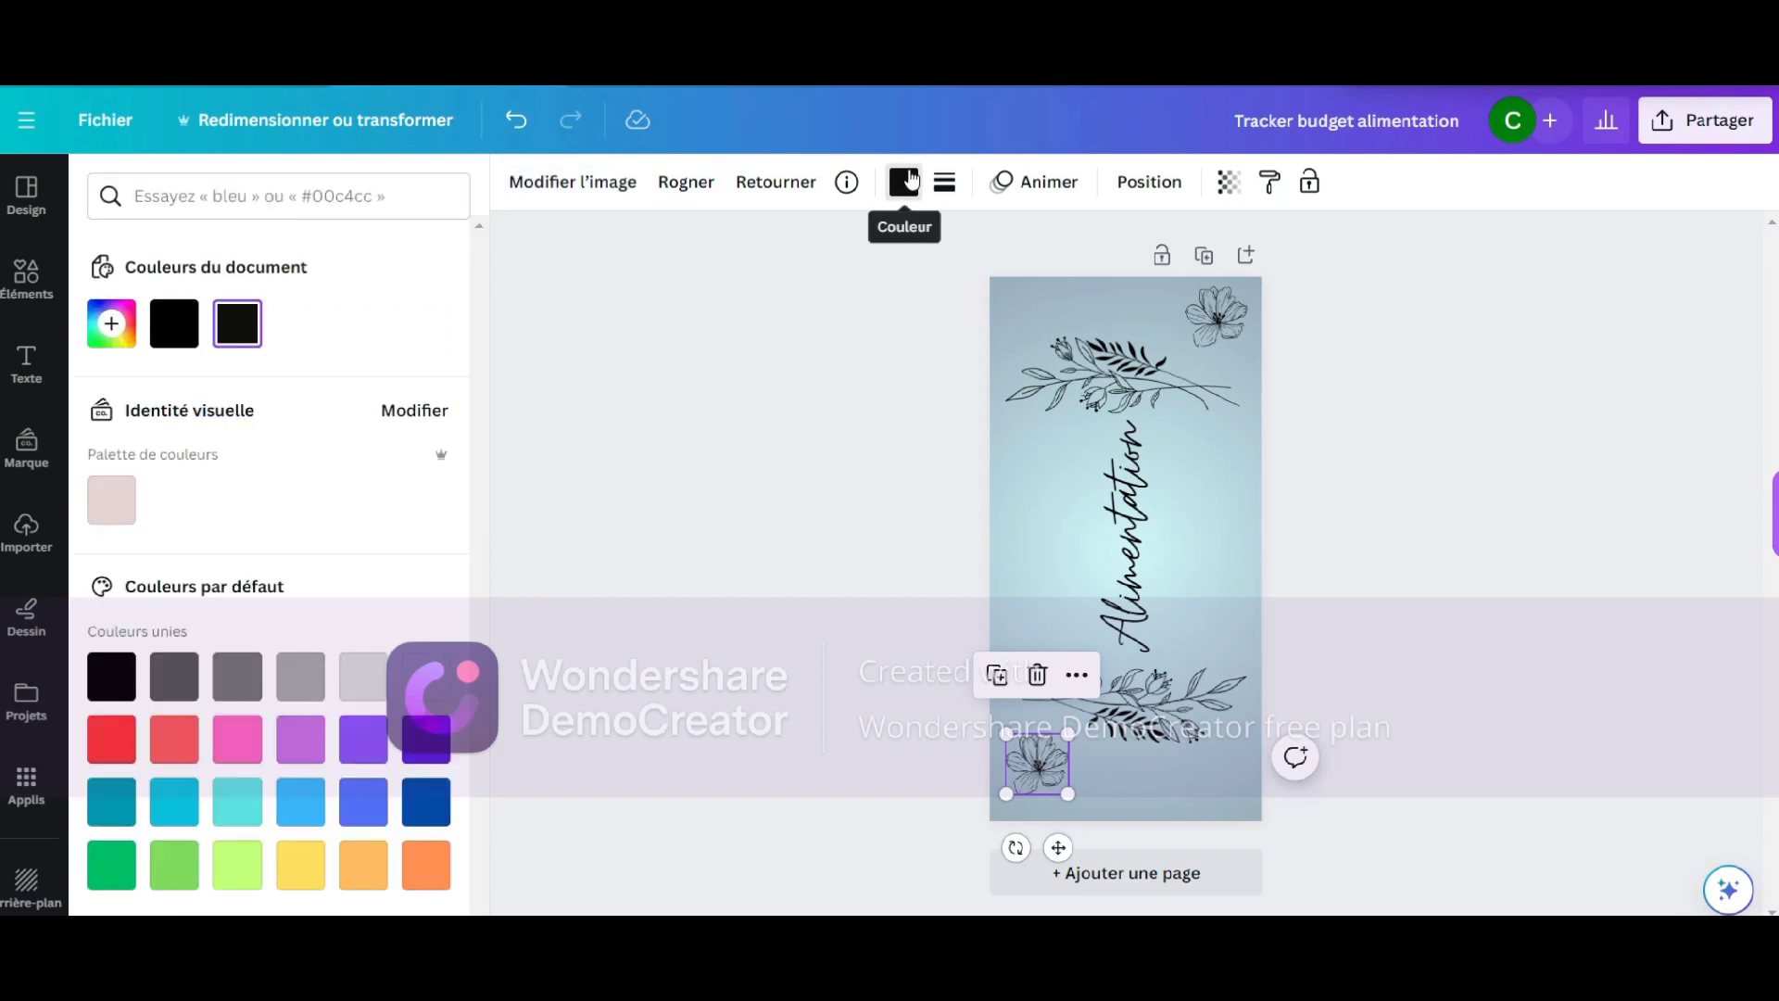
left_click(435, 686)
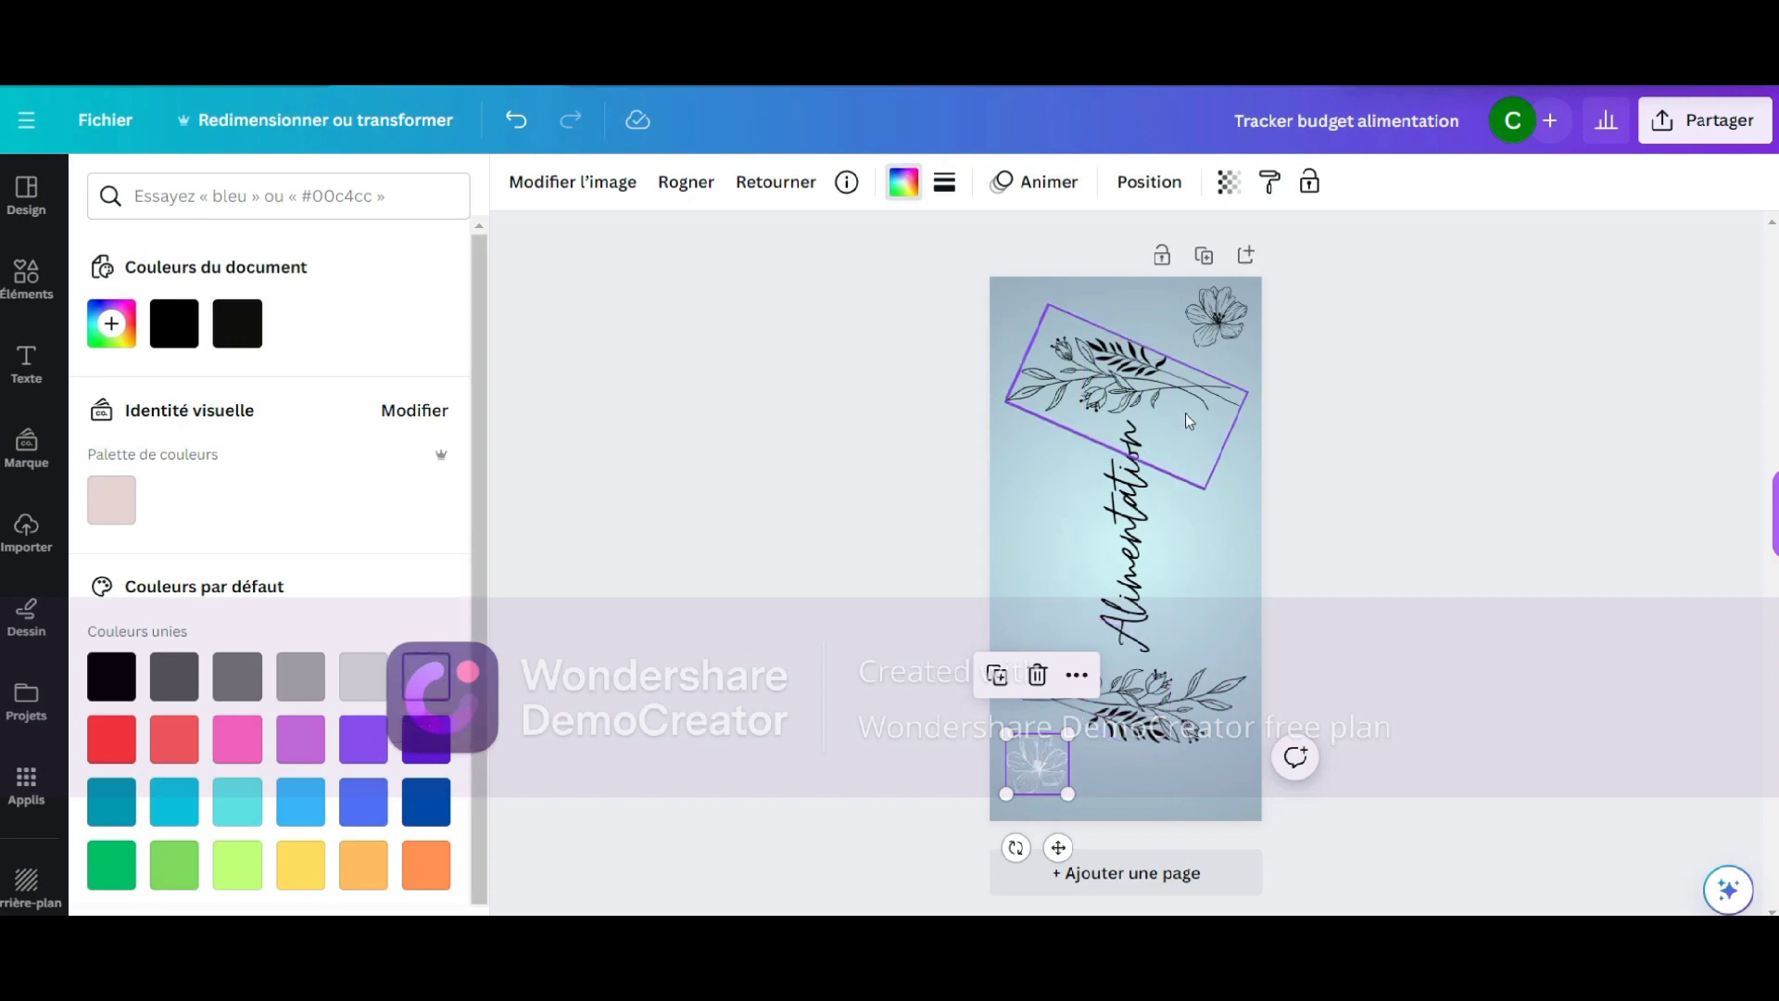
left_click(1220, 322)
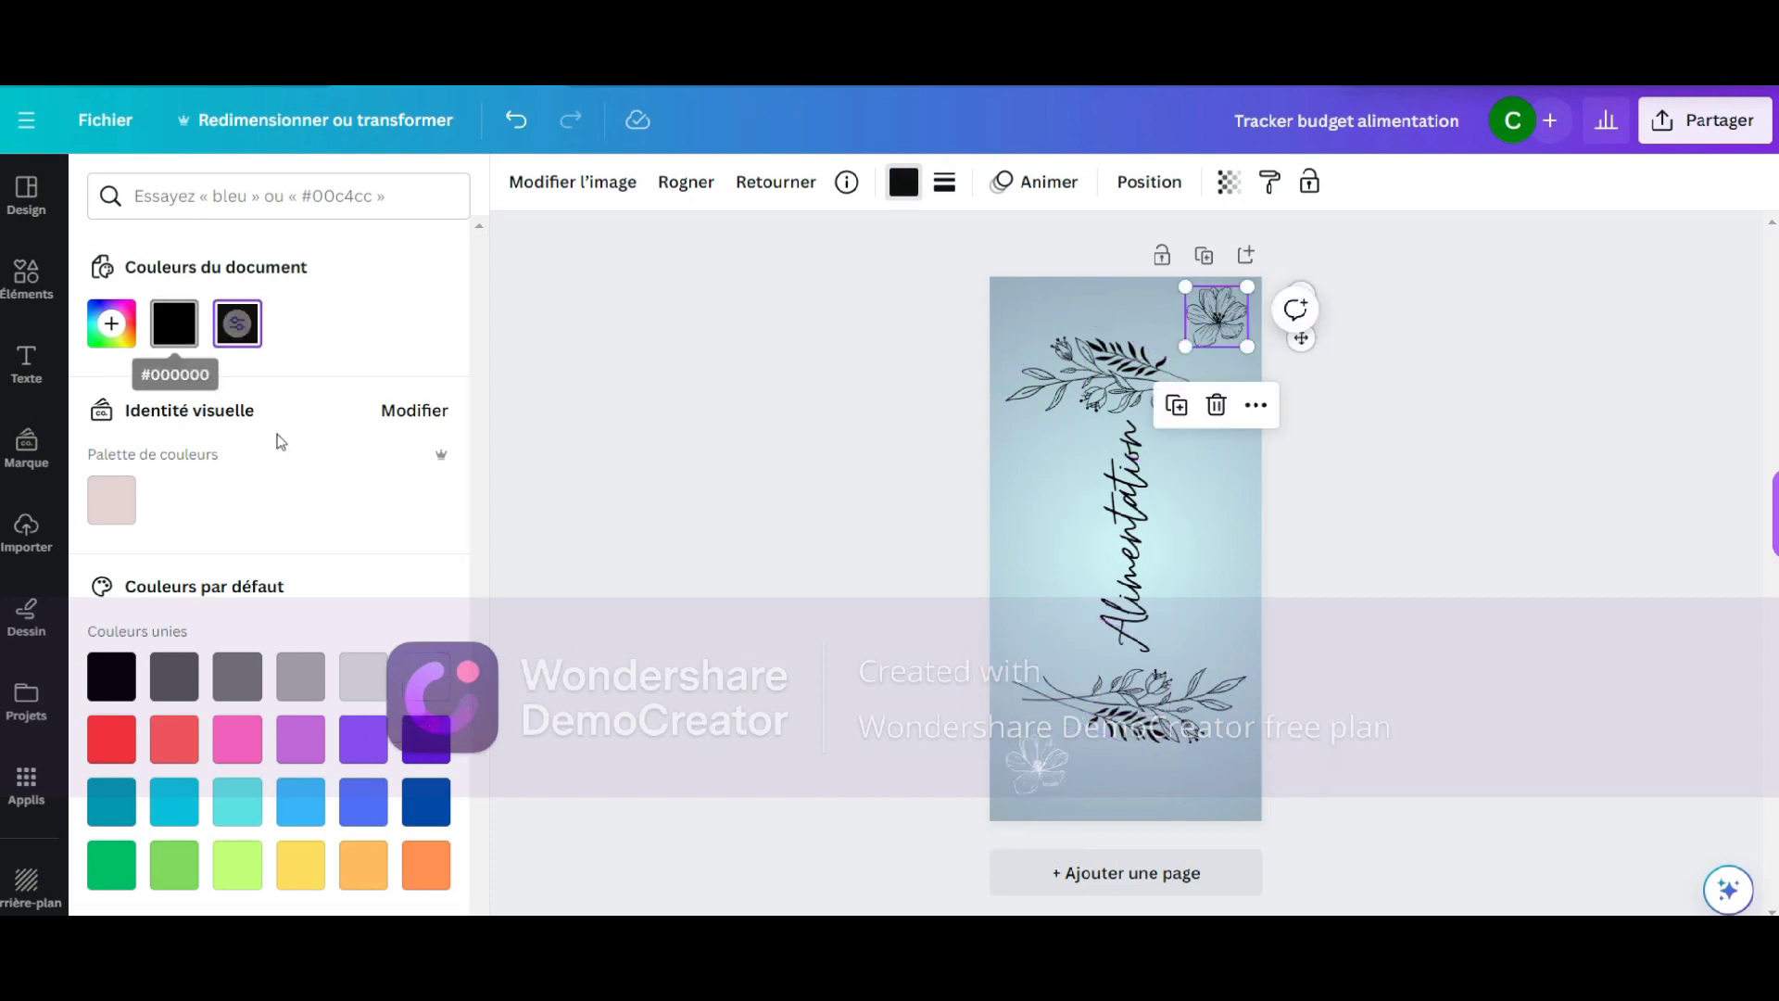
left_click(429, 694)
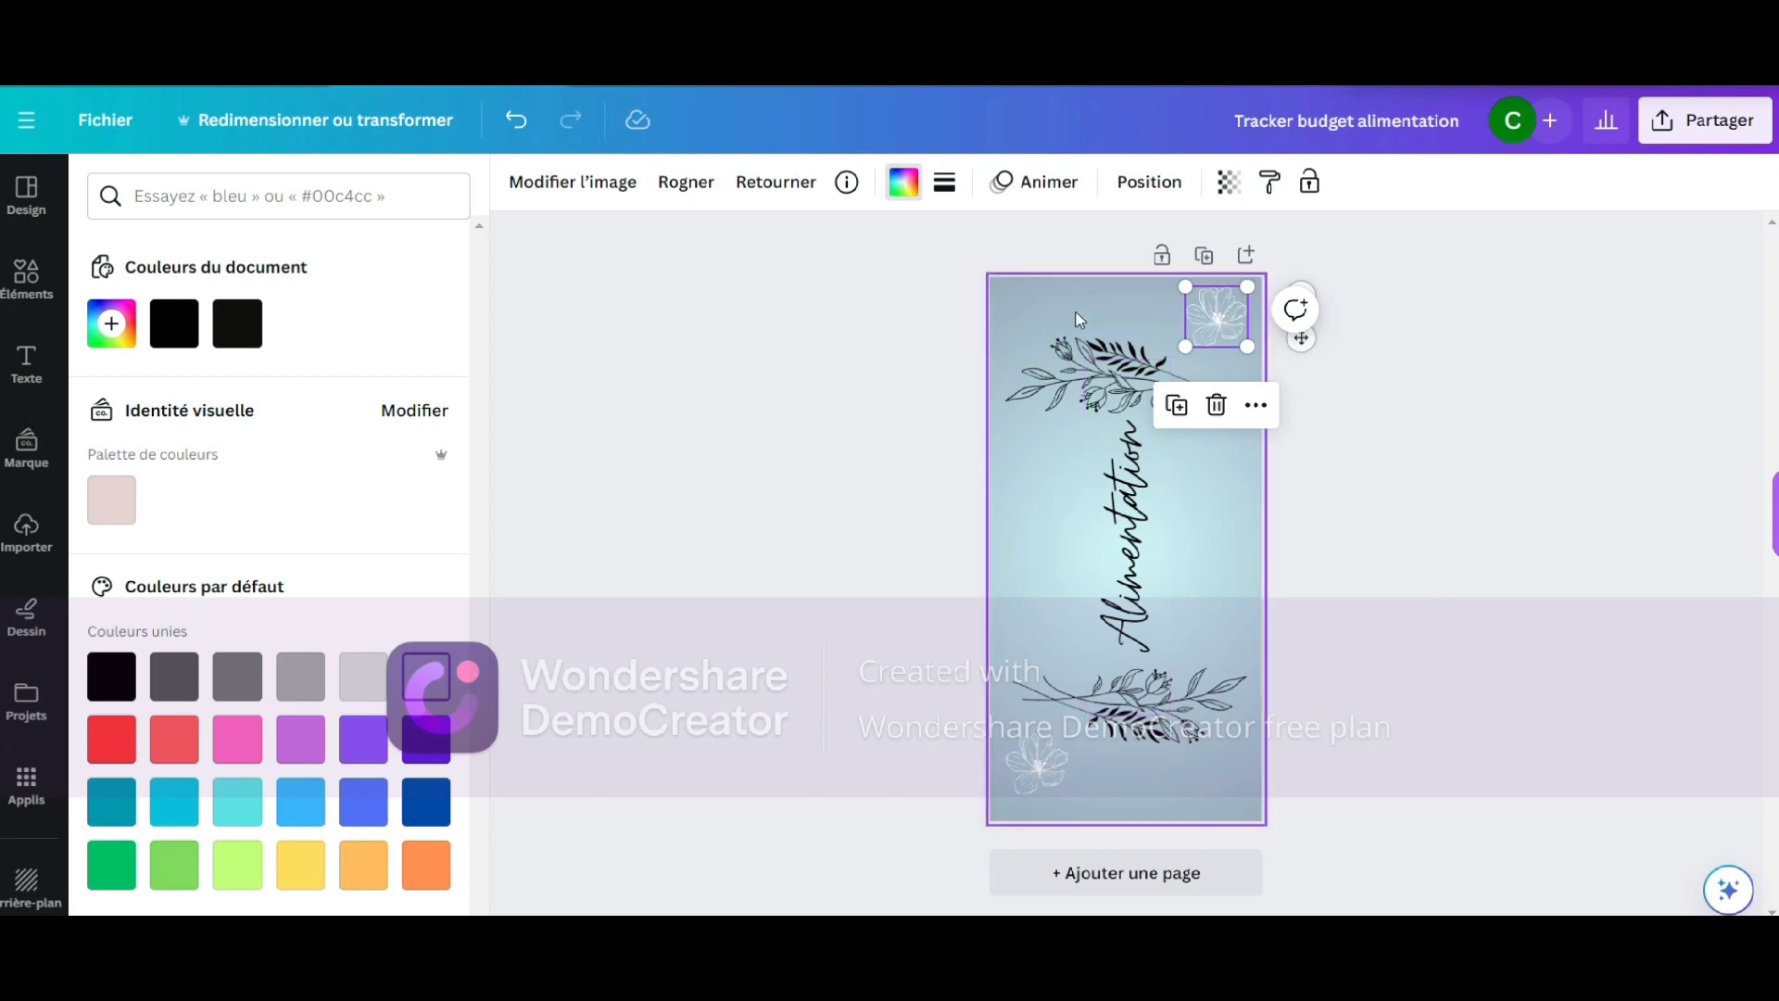
key("Escape")
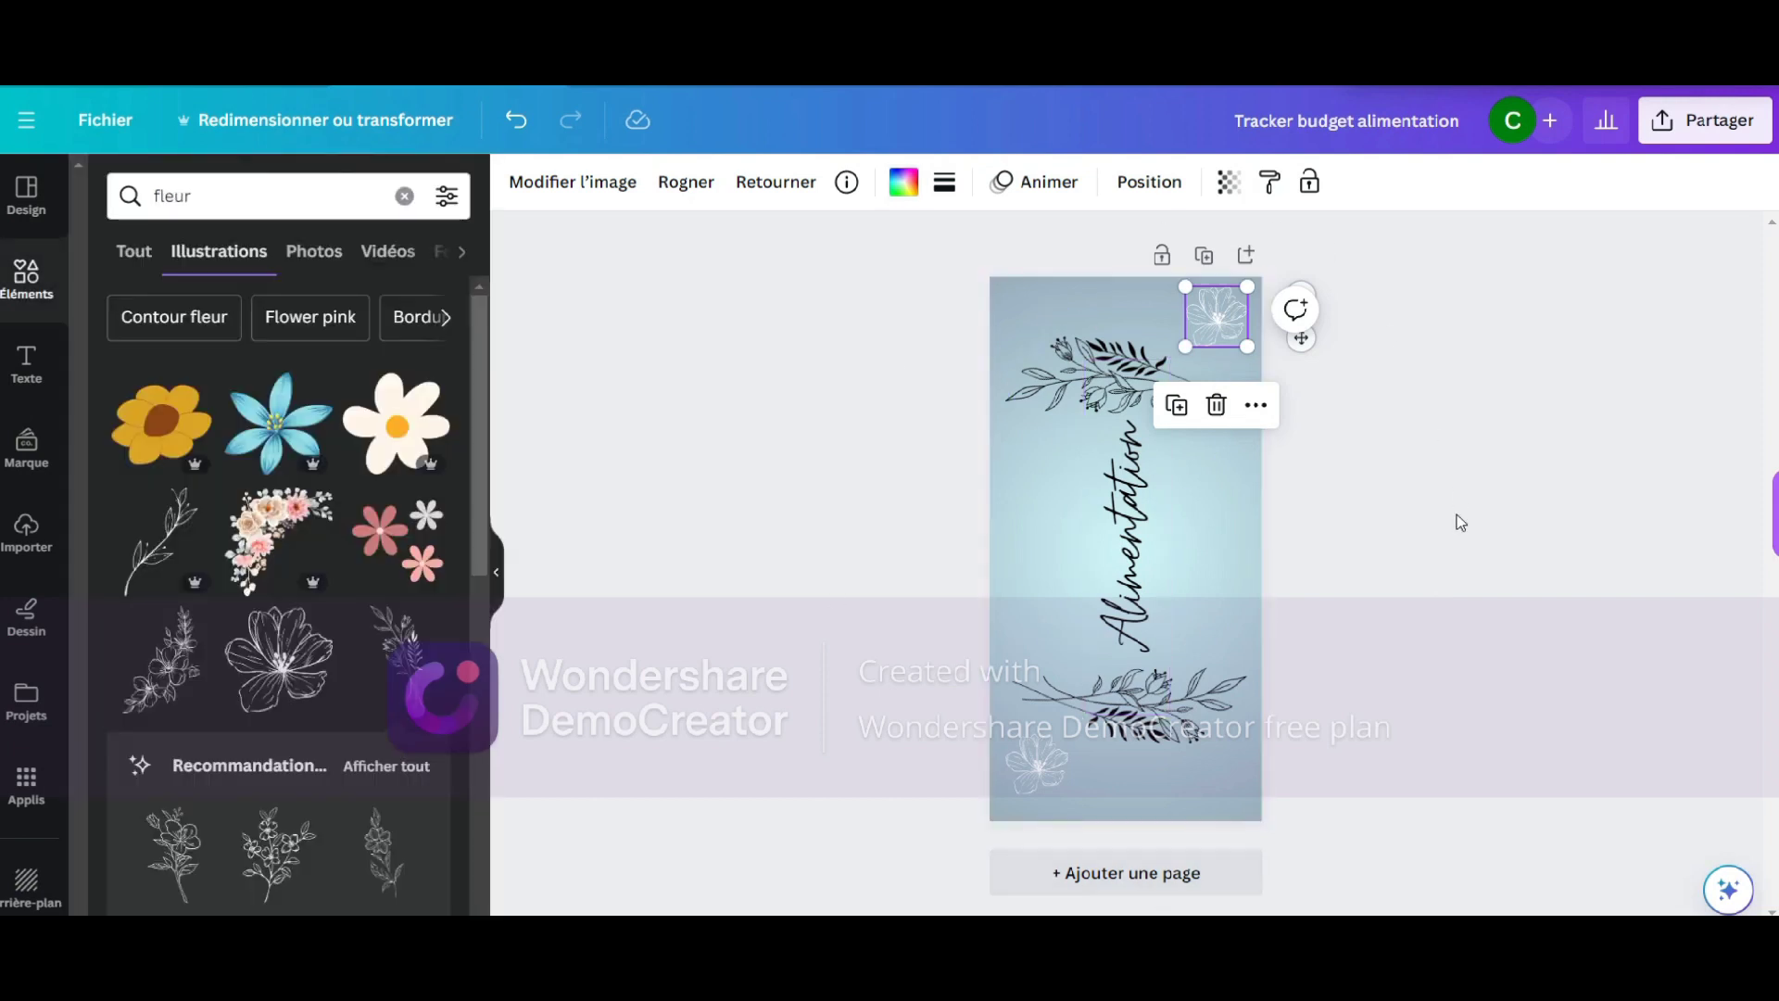
left_click(1386, 541)
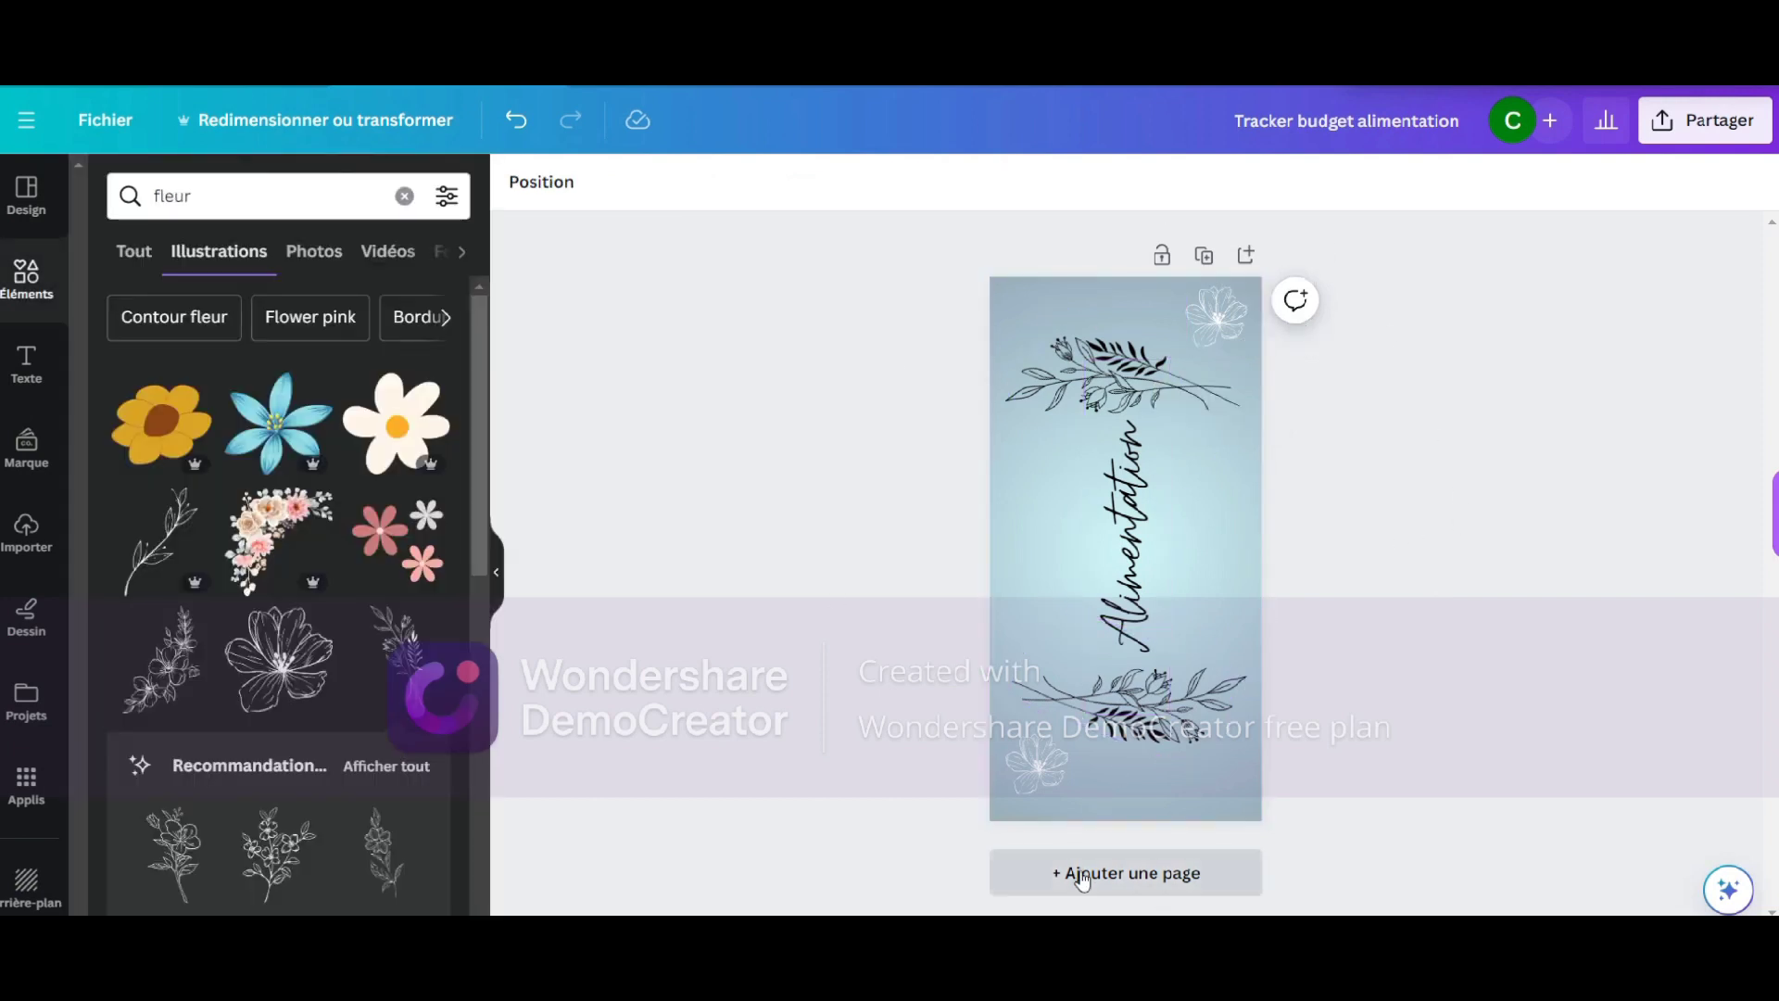
Duplicate the page and delete the flower illustrations from page 2, leaving only the "Alimentation" text on the gradient
left_click(1205, 258)
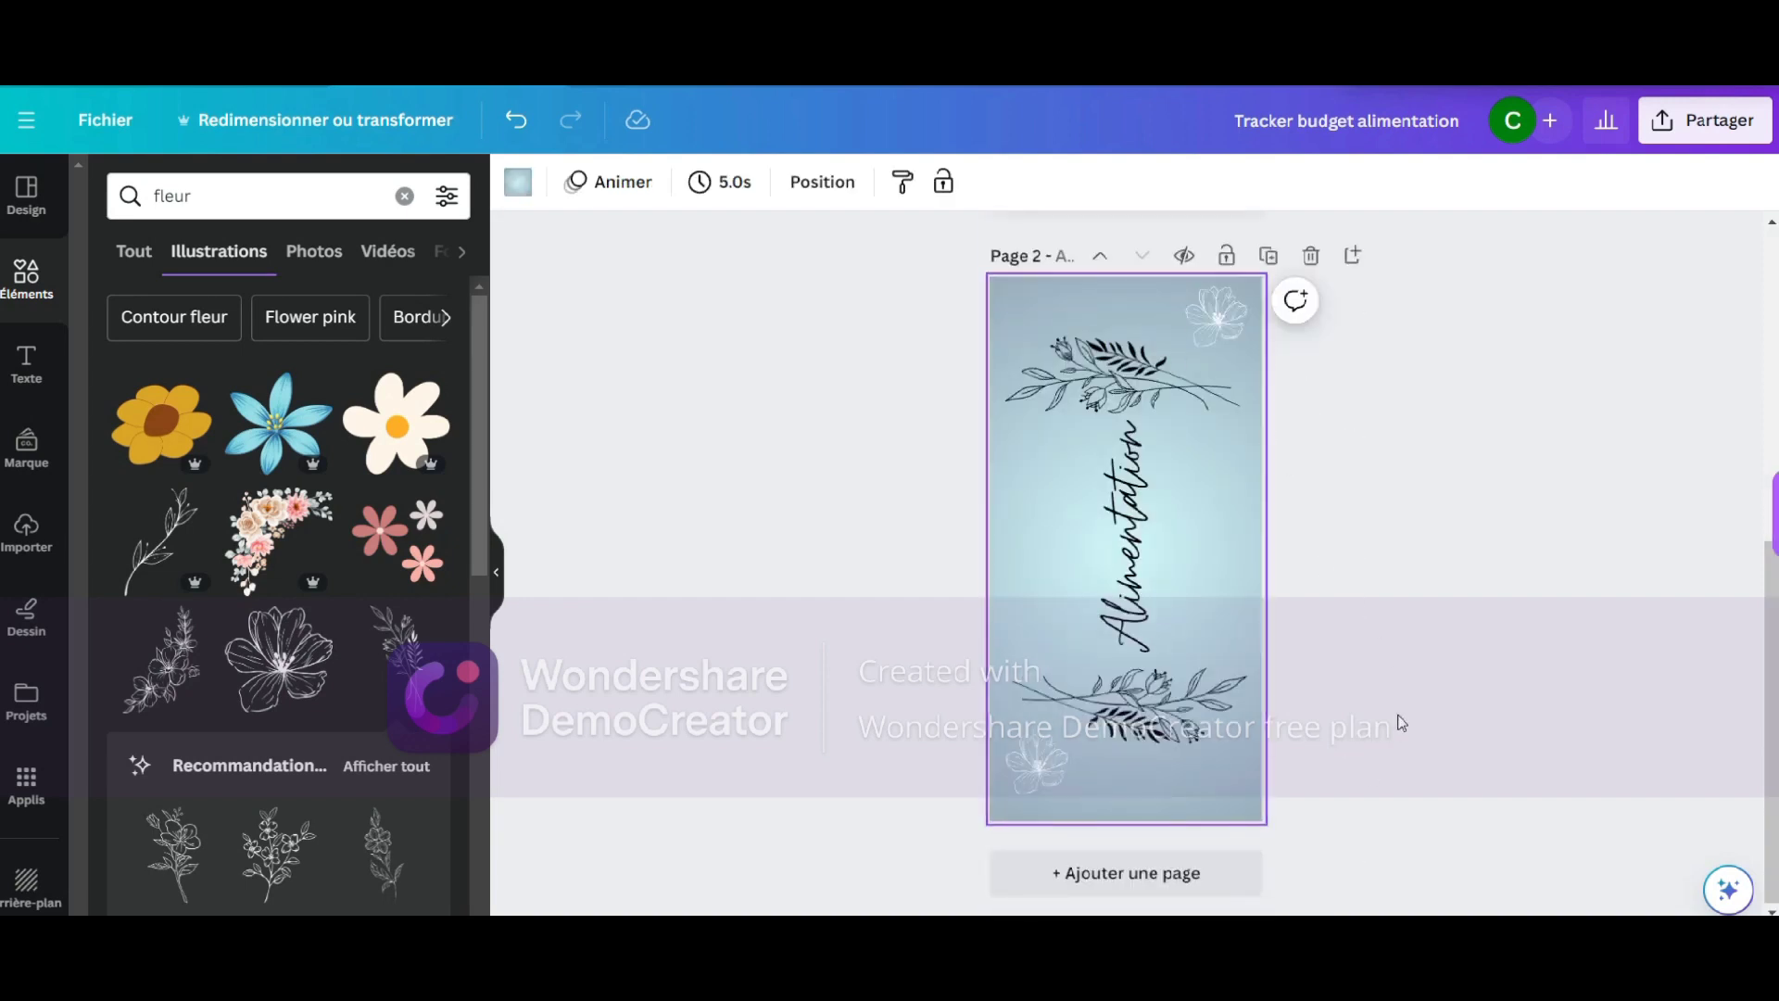
left_click_drag(1415, 723, 1198, 732)
key("Delete")
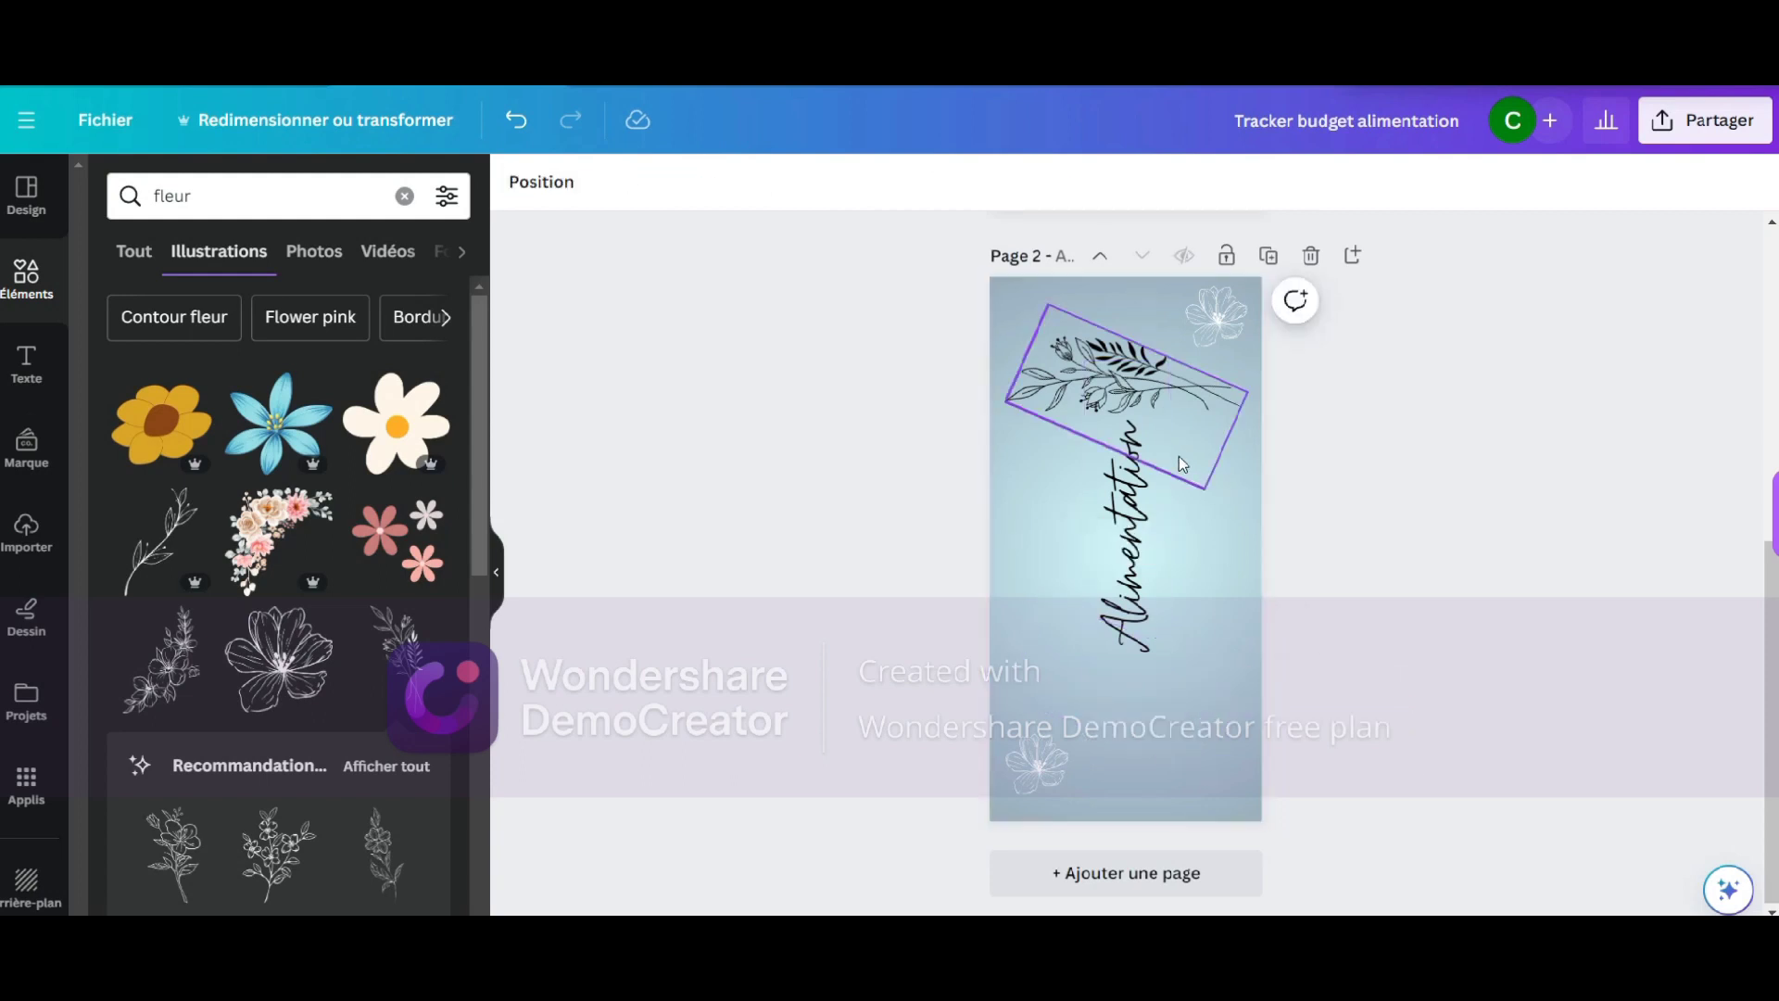
left_click(1165, 372)
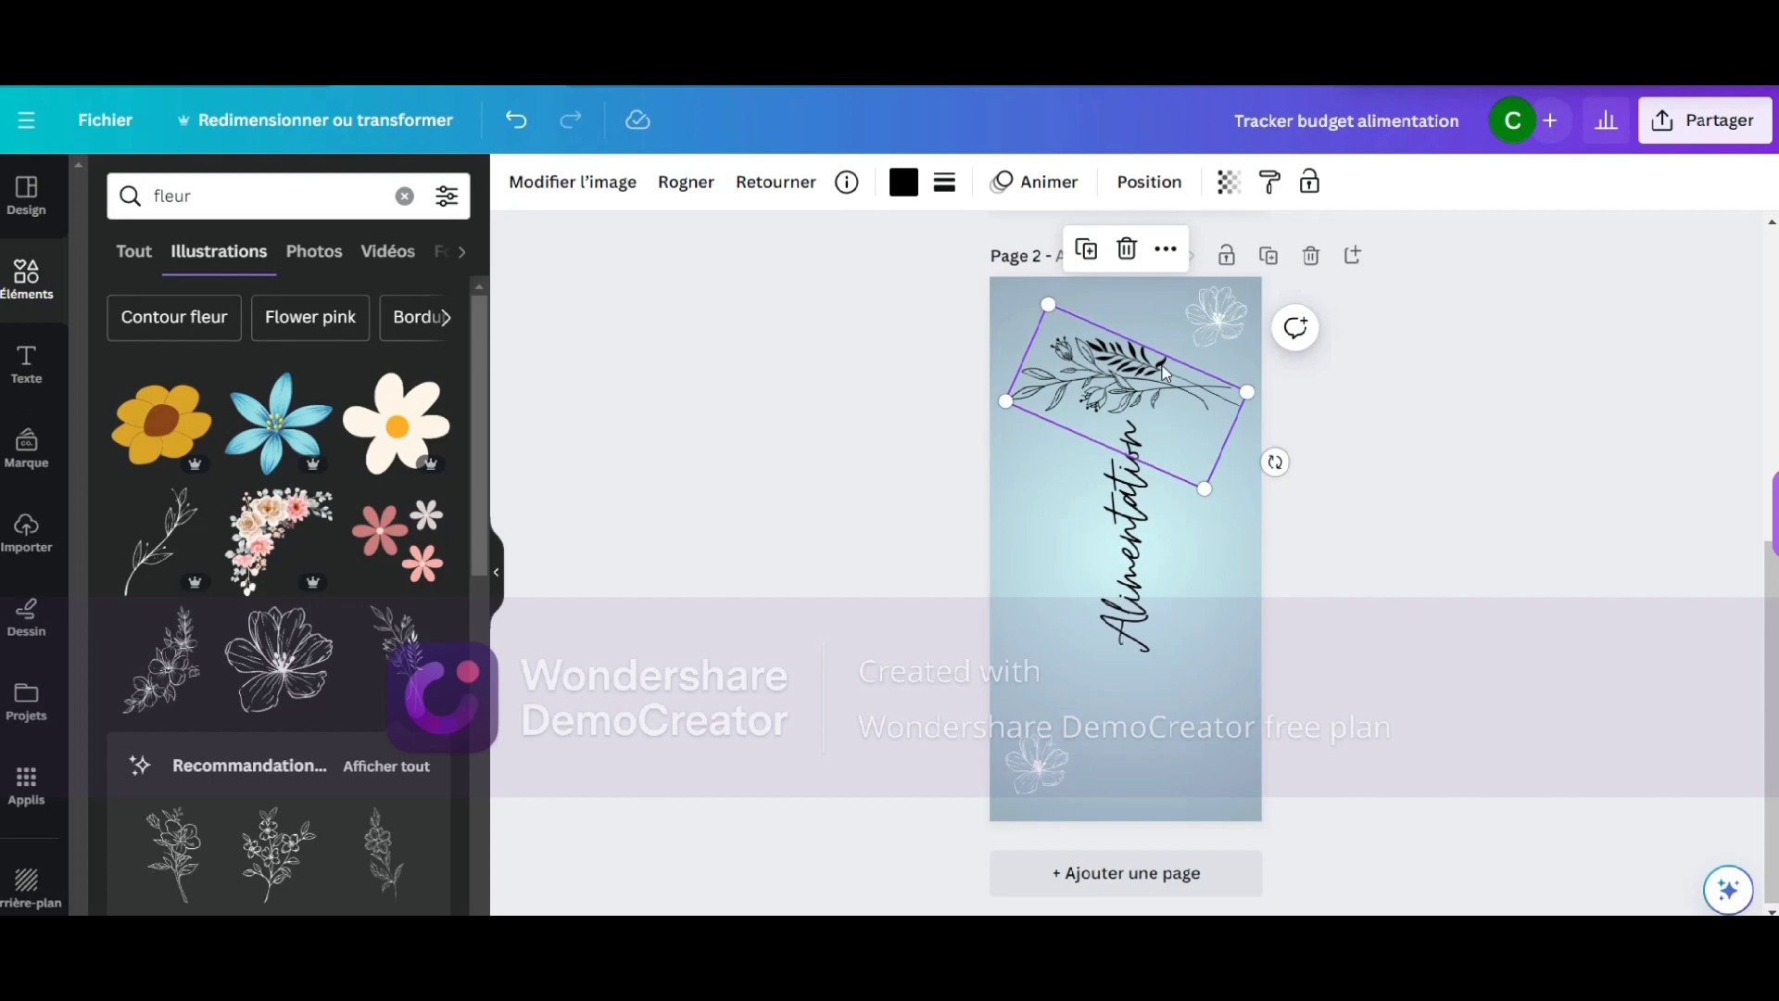
key("Delete")
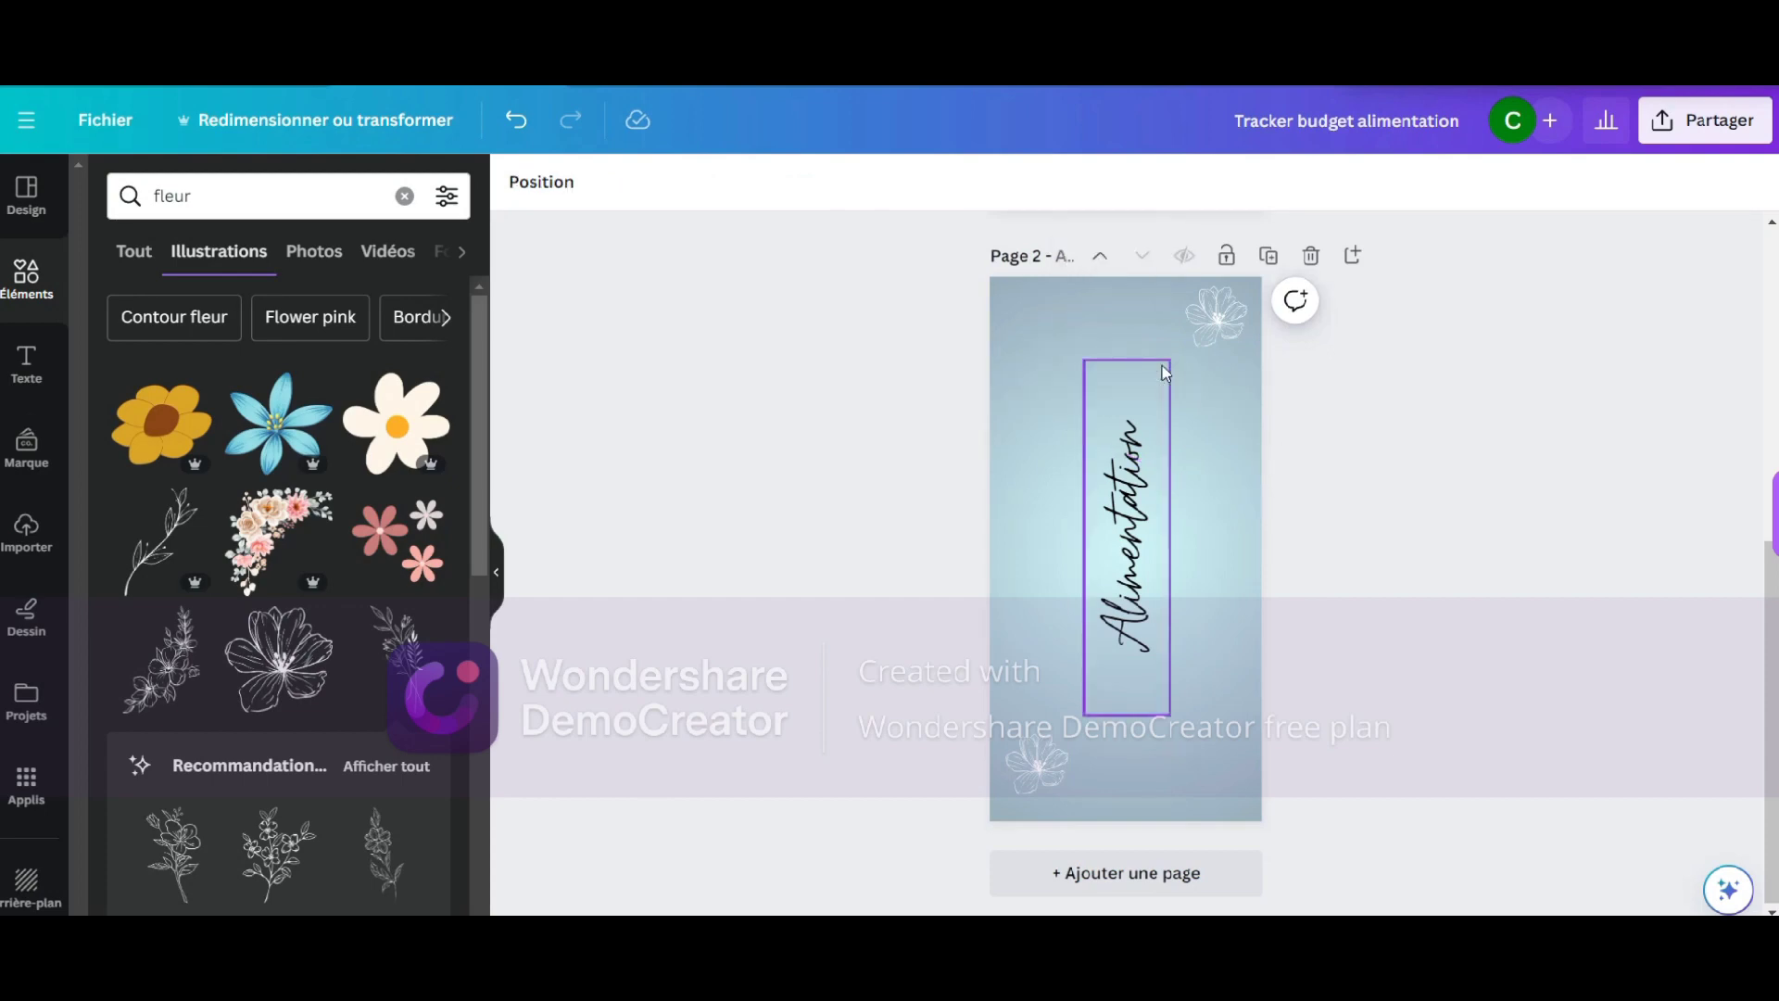
Rotate the "Alimentation" text on page 2 to horizontal and move it to the top edge of the page, centred
left_click(497, 572)
left_click(930, 595)
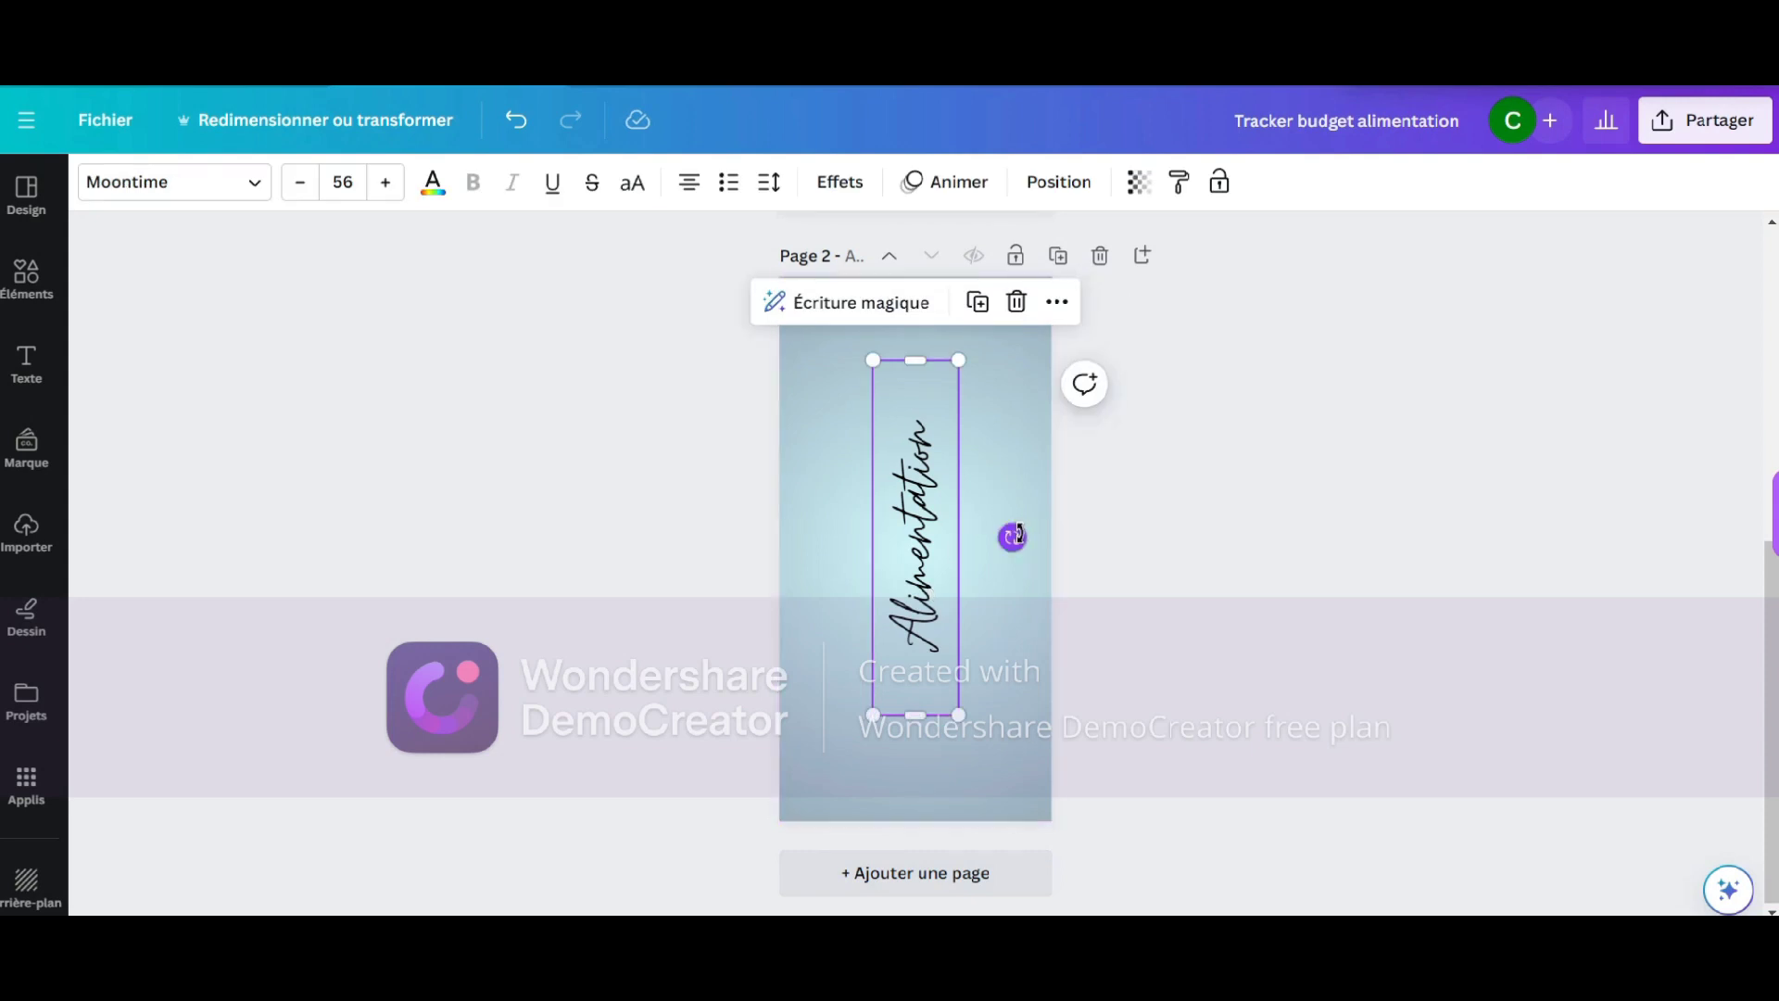
left_click_drag(1012, 538, 919, 704)
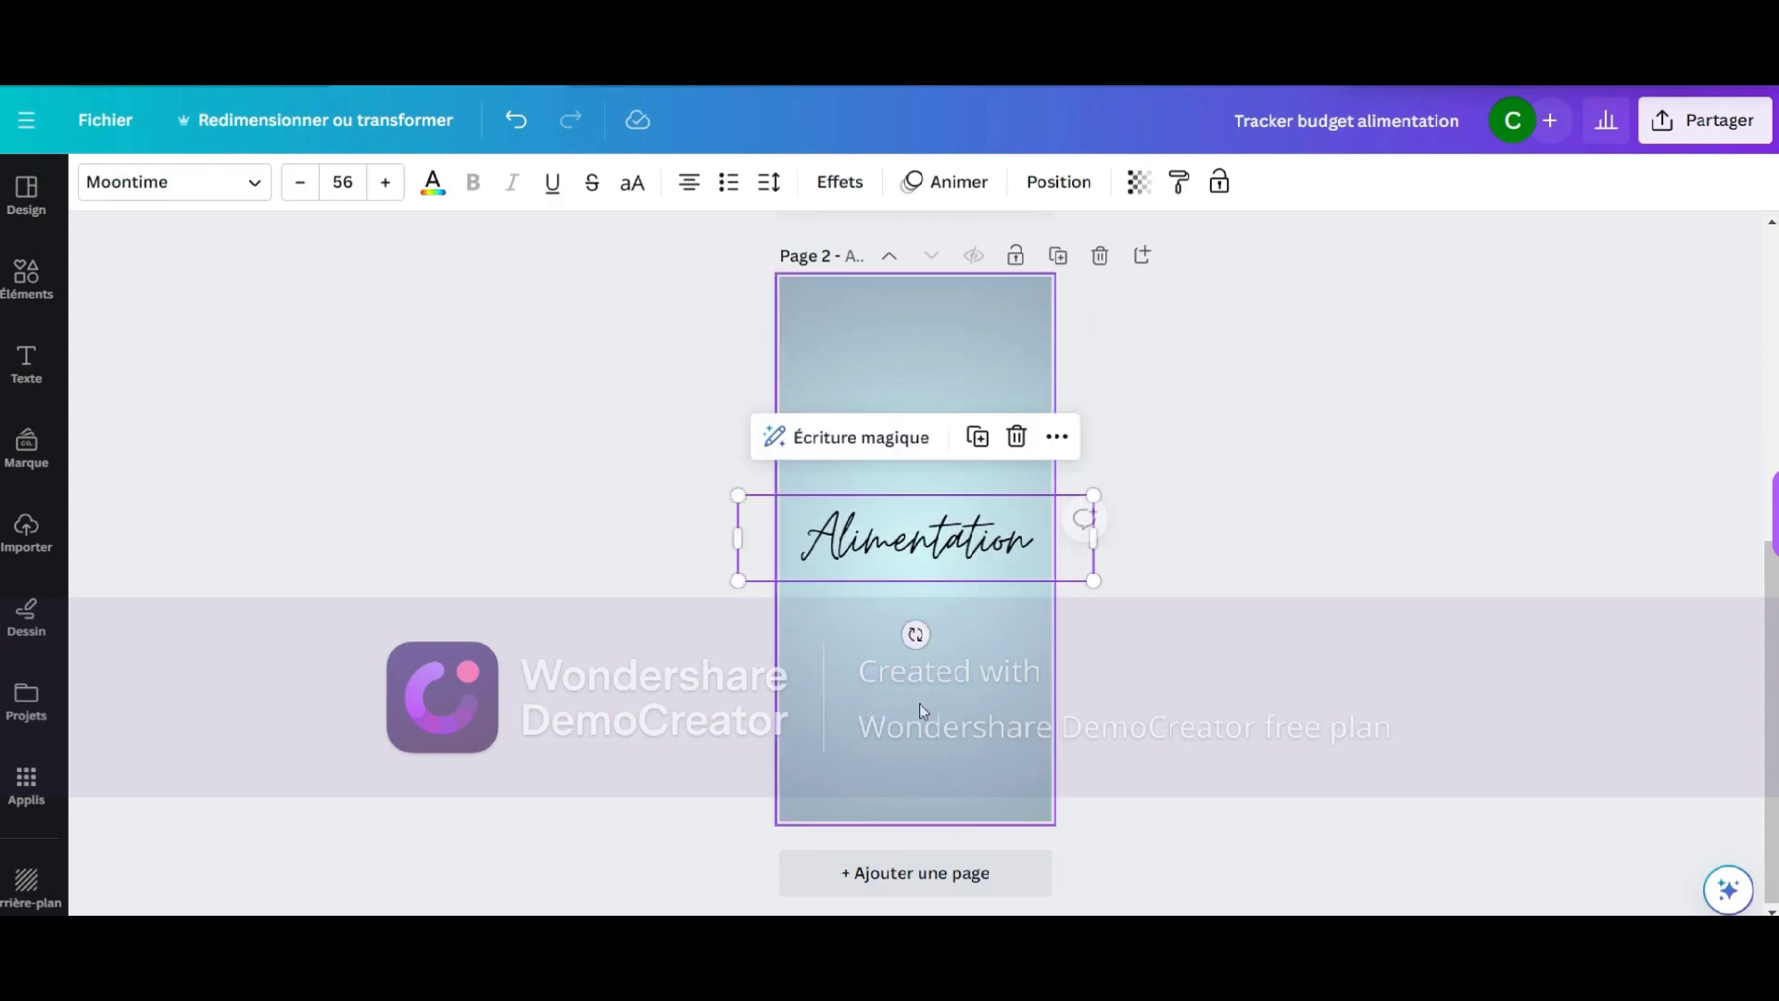
left_click_drag(936, 567, 930, 341)
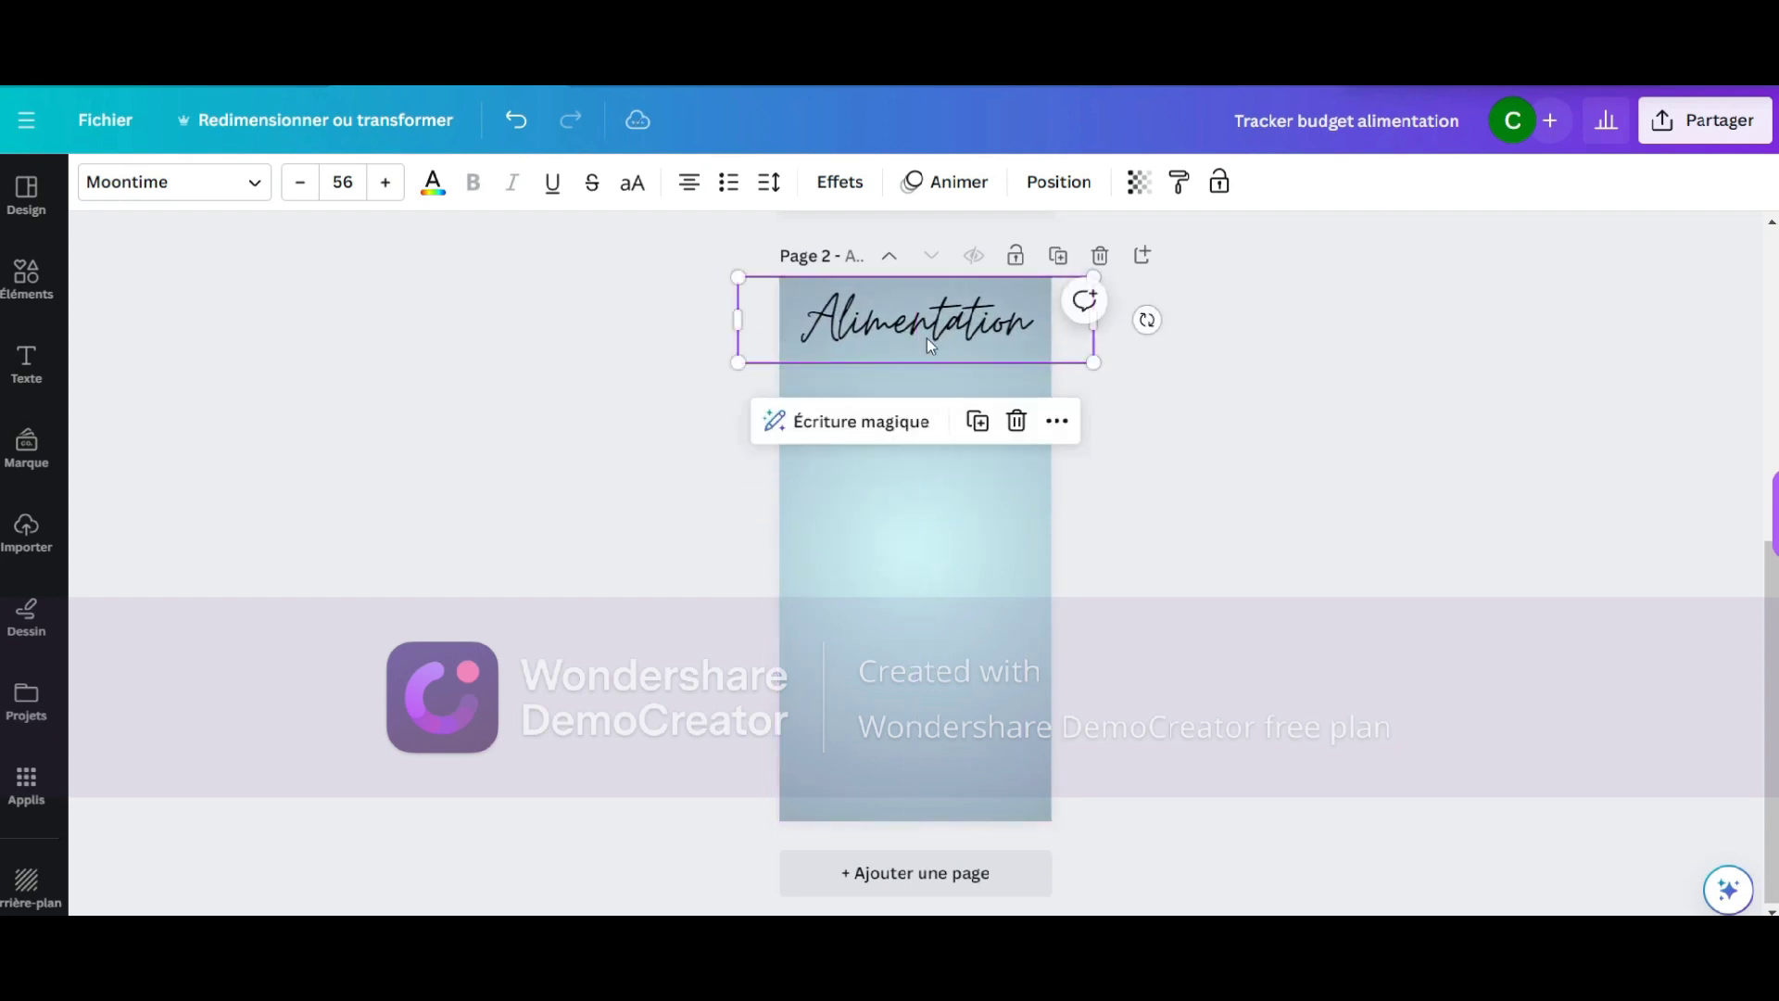
Search the elements for "tableau" and add the plain grey-outlined grid table with three columns and four rows to page 2
left_click(35, 283)
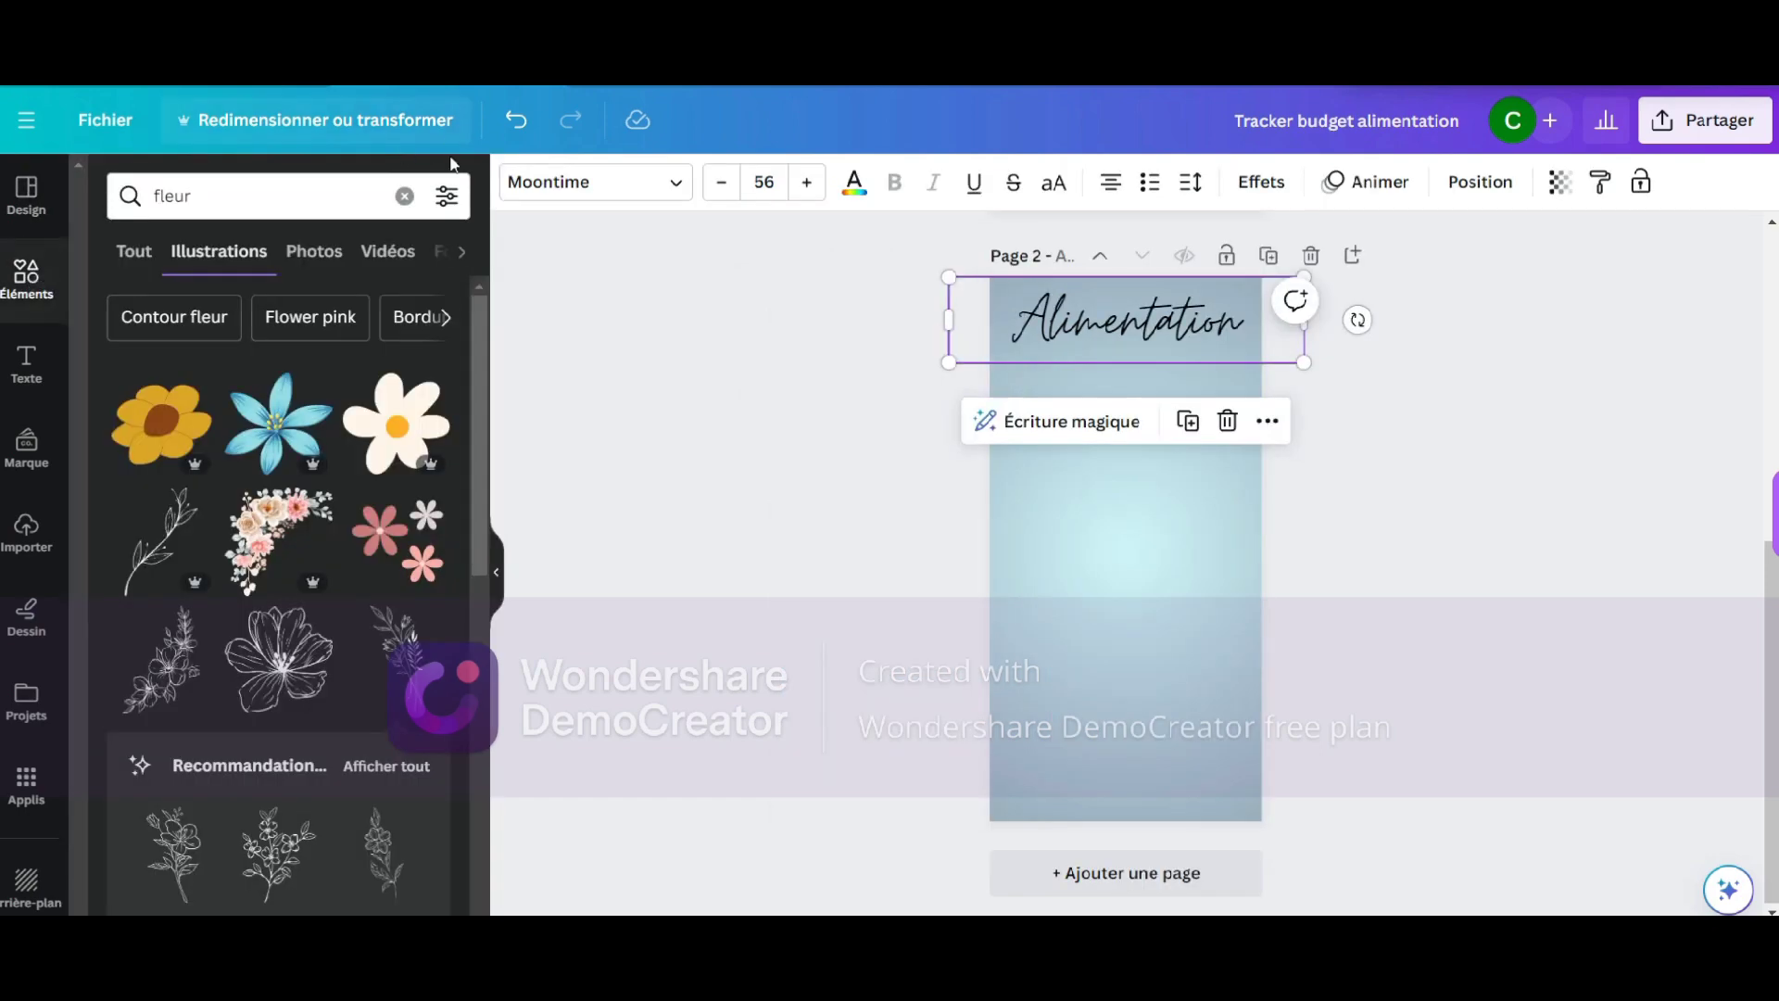
left_click(397, 193)
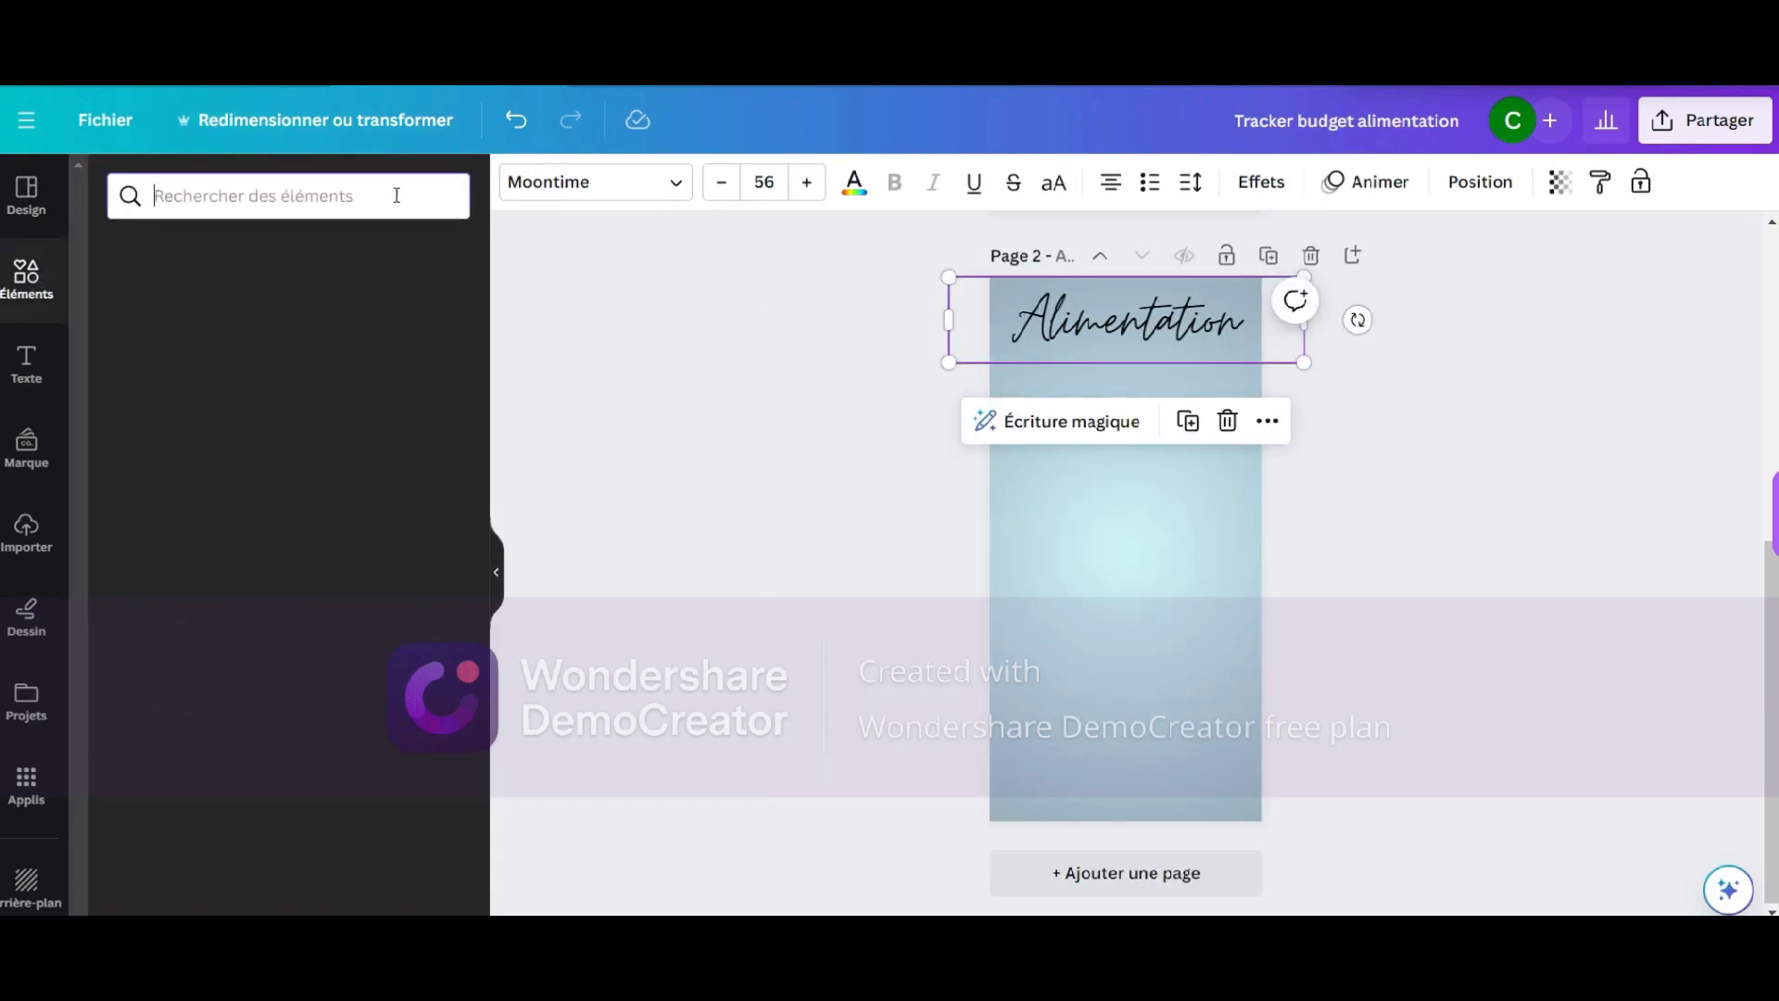
left_click(267, 196)
type("tab")
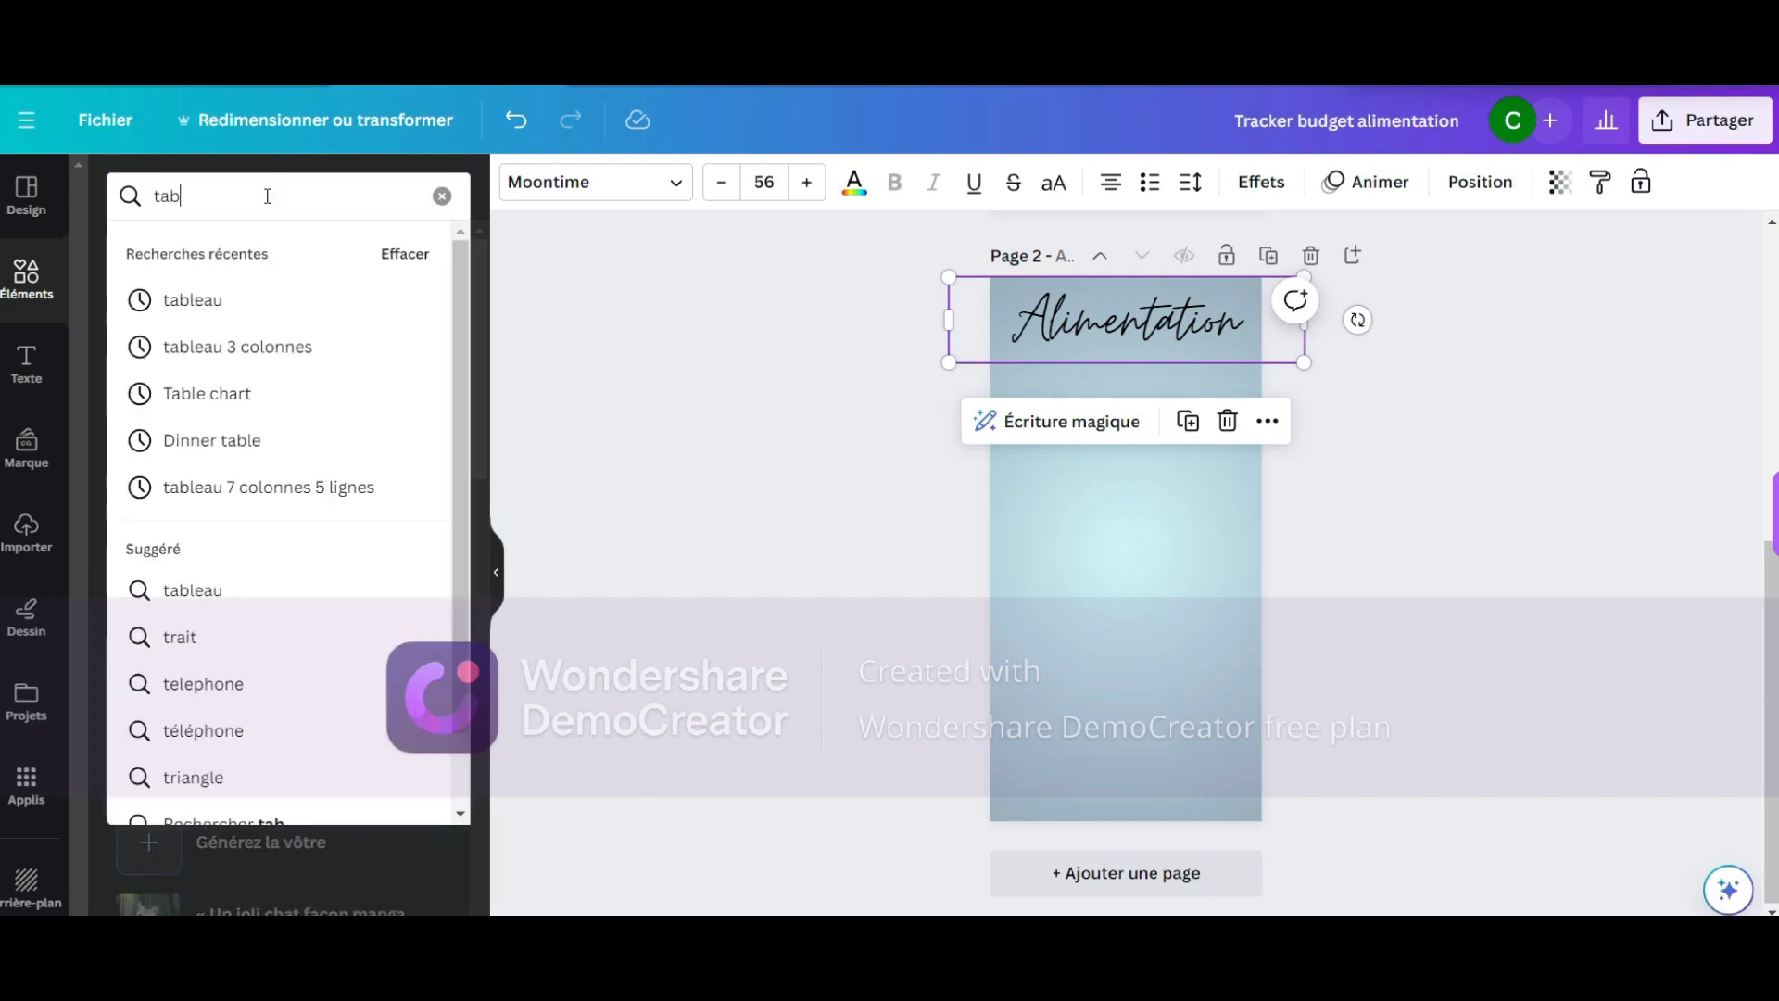
type("leau")
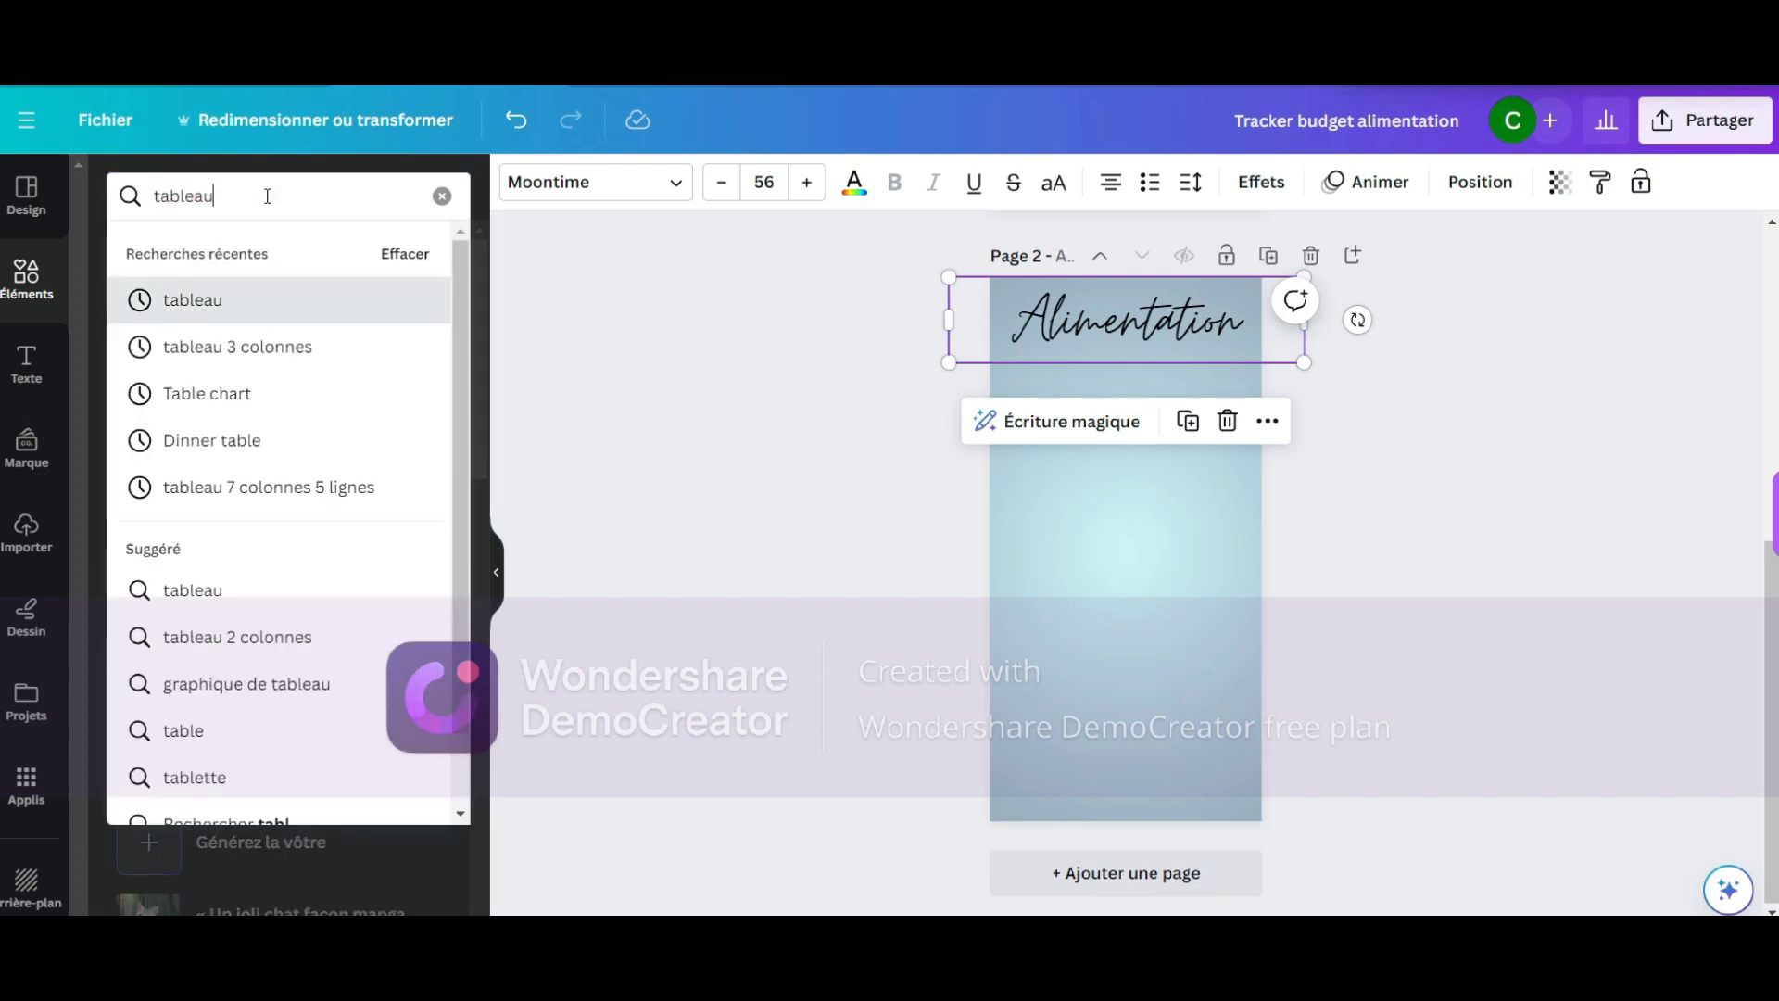
key("Return")
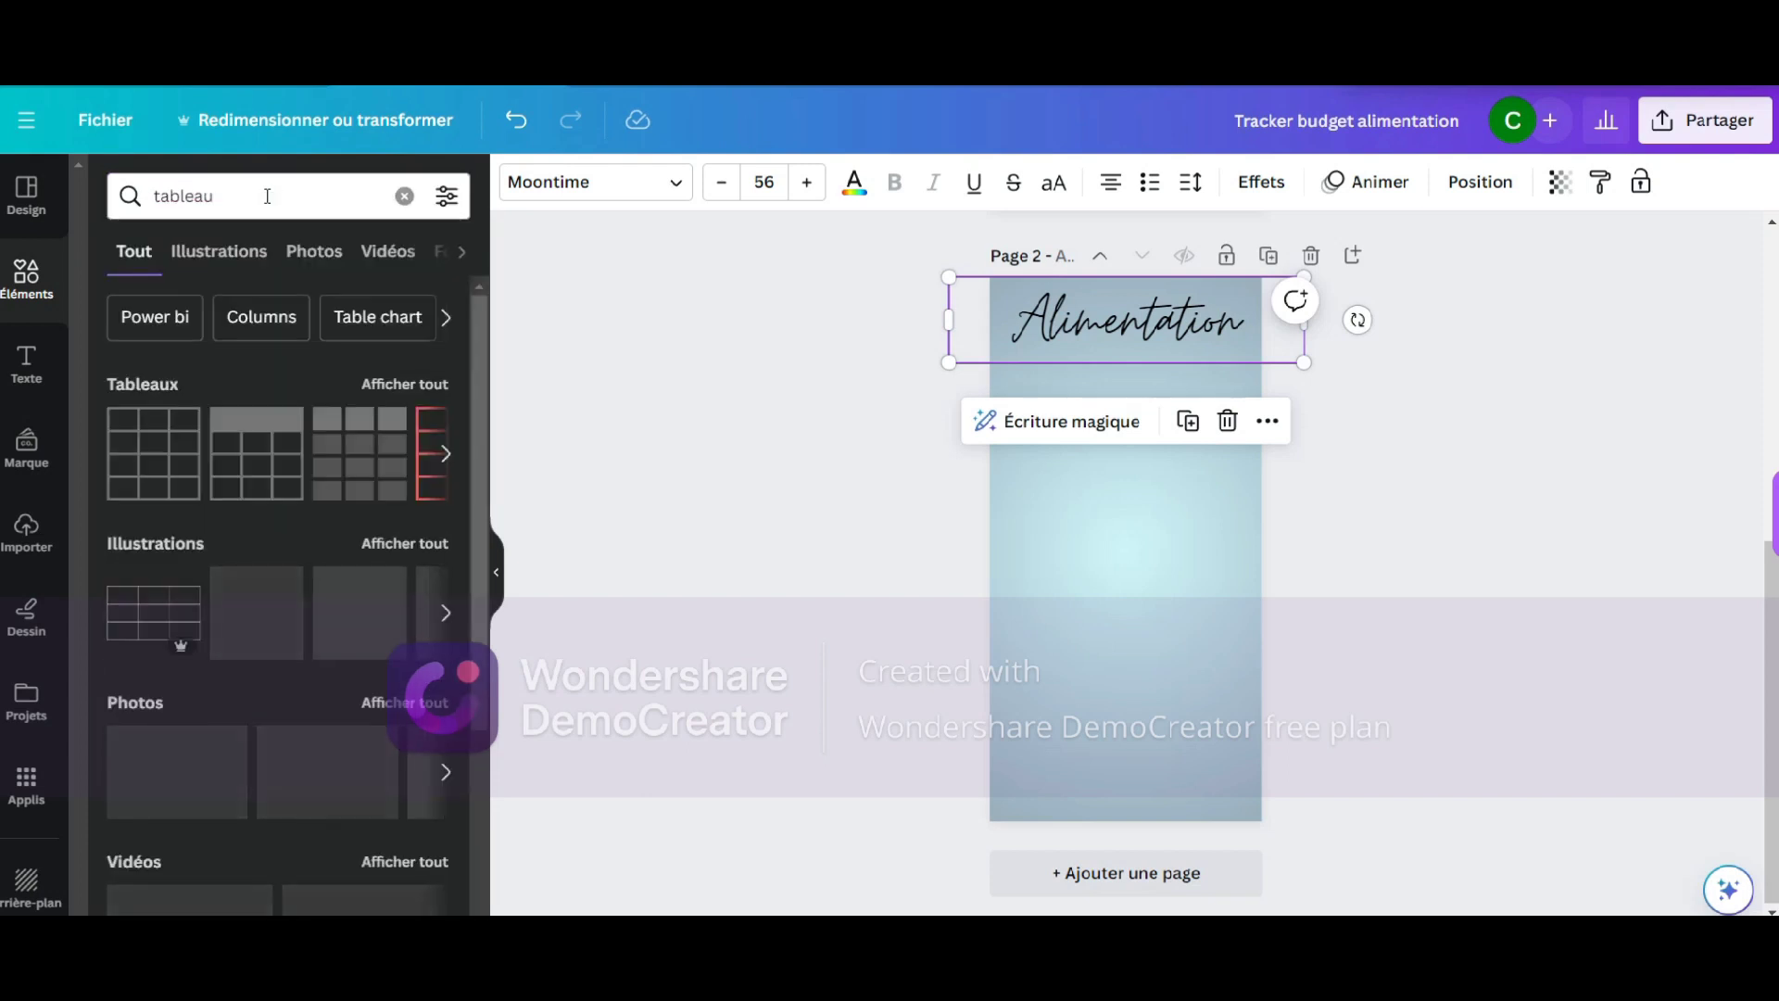
mouse_move(162, 437)
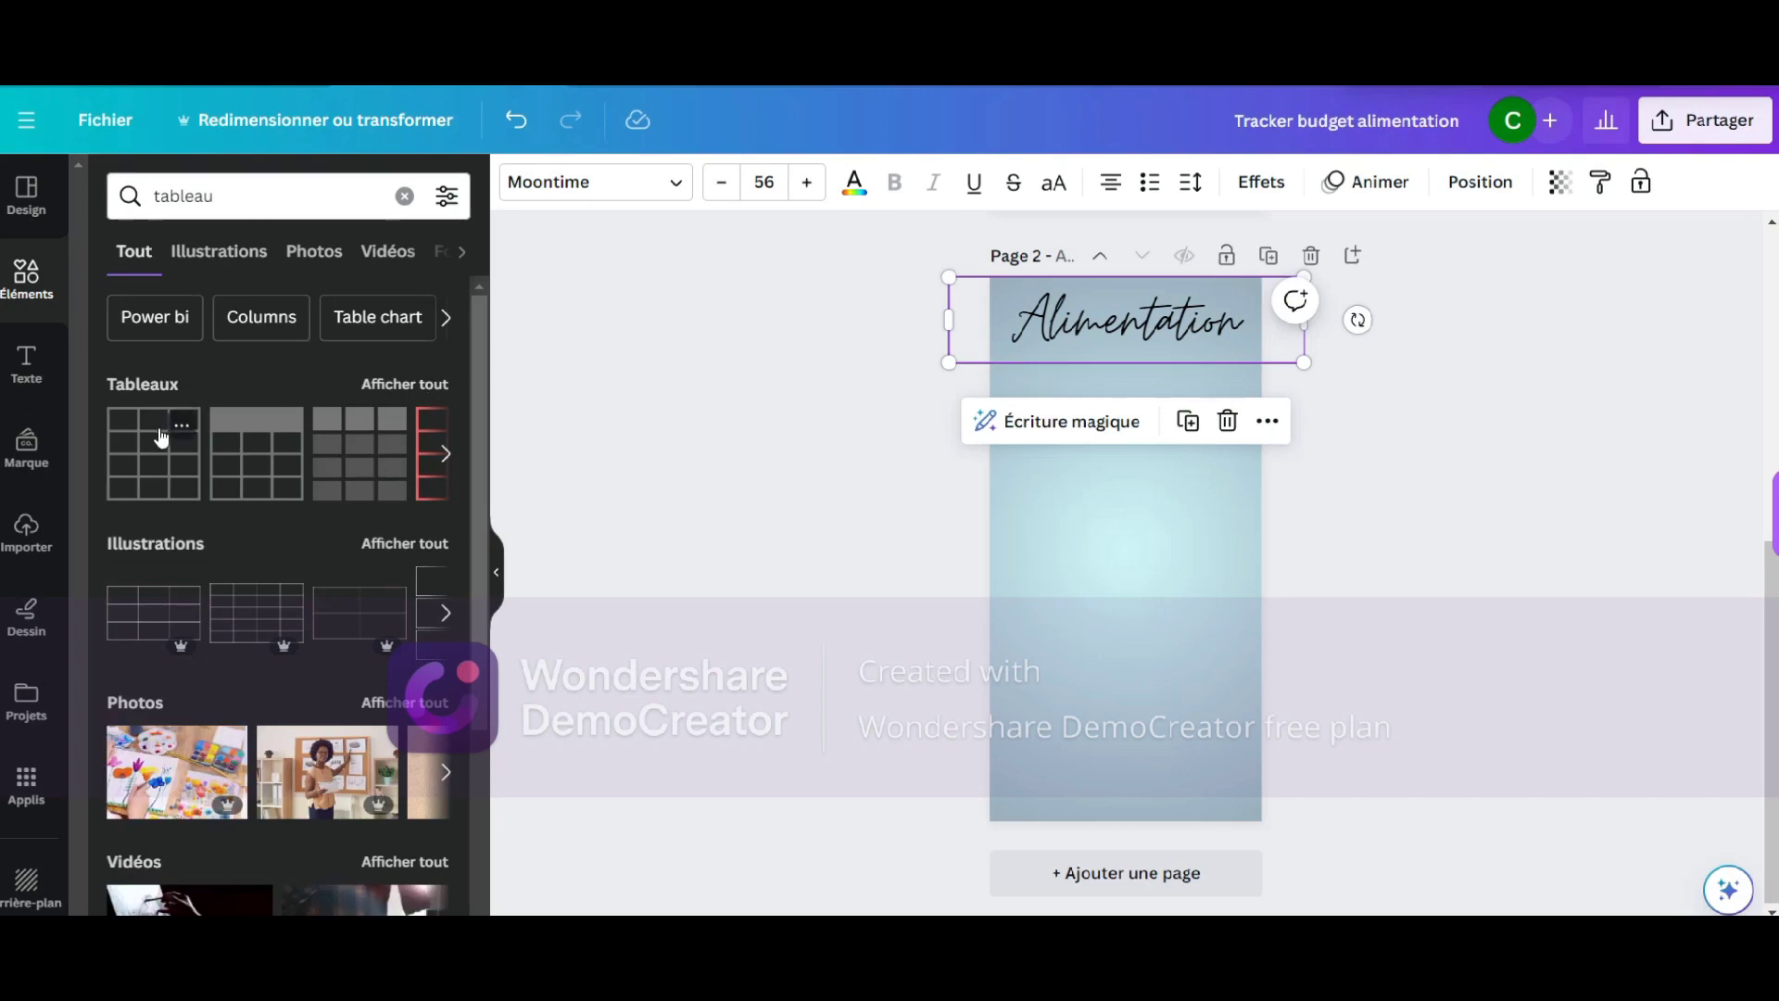
left_click(395, 393)
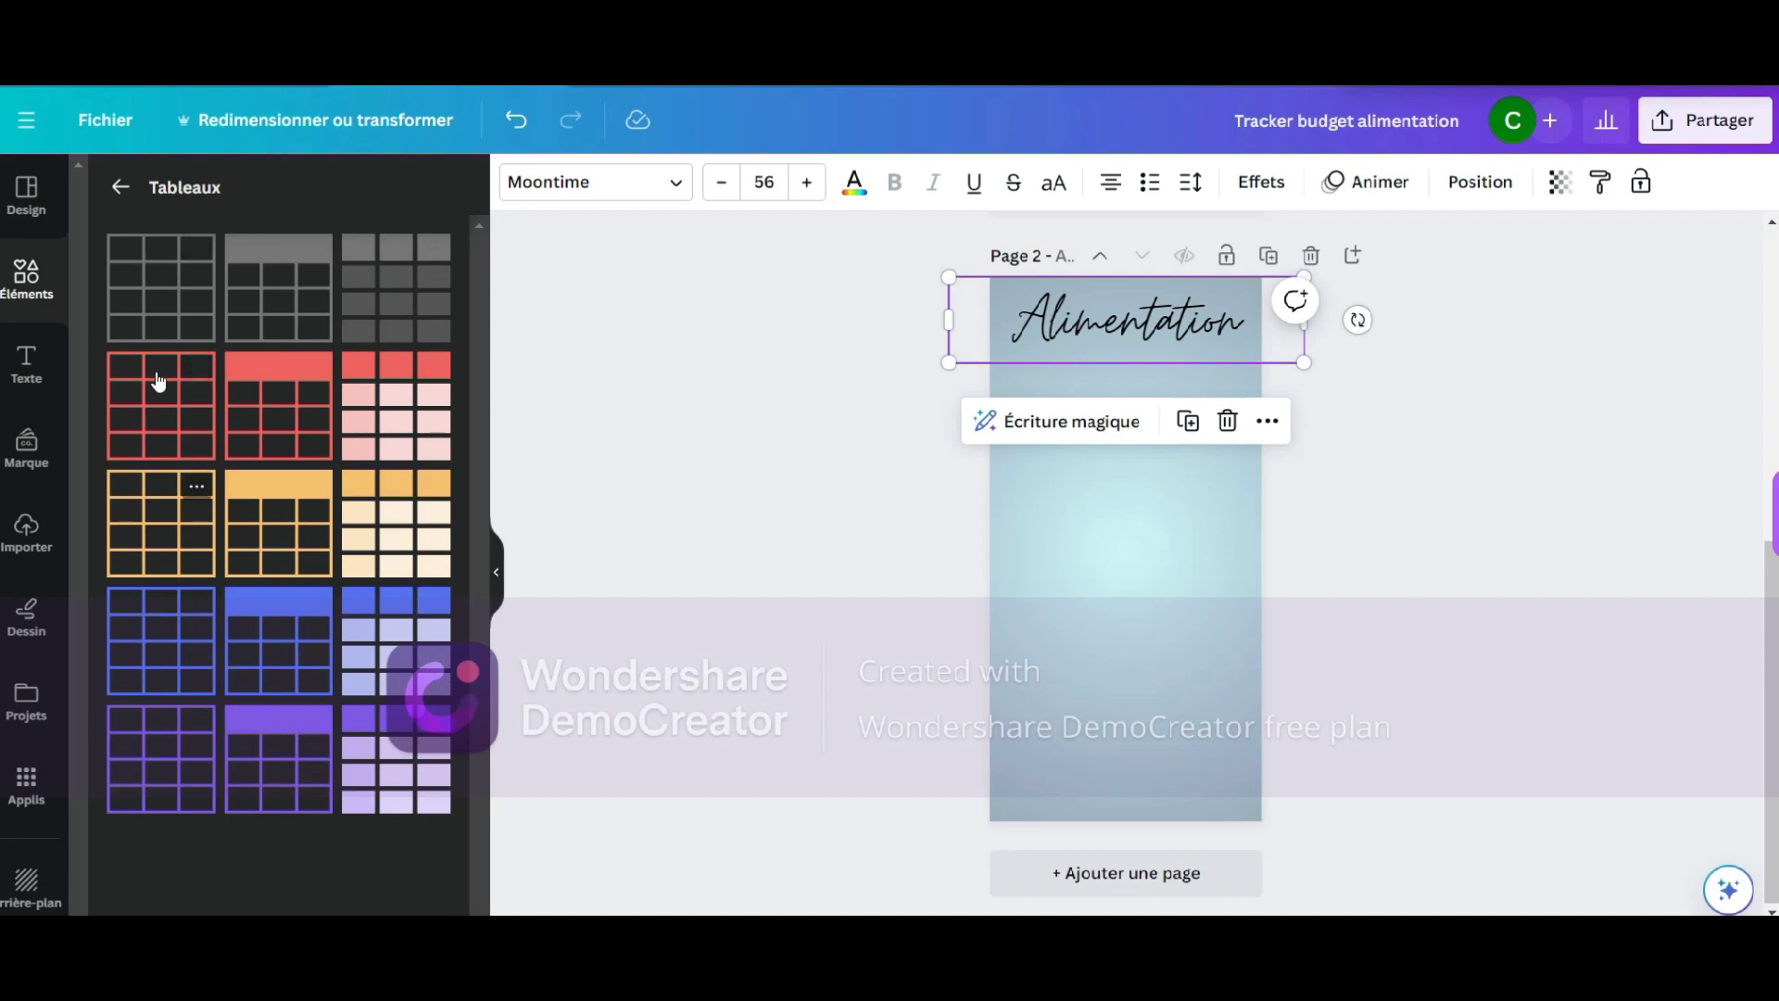
left_click(193, 277)
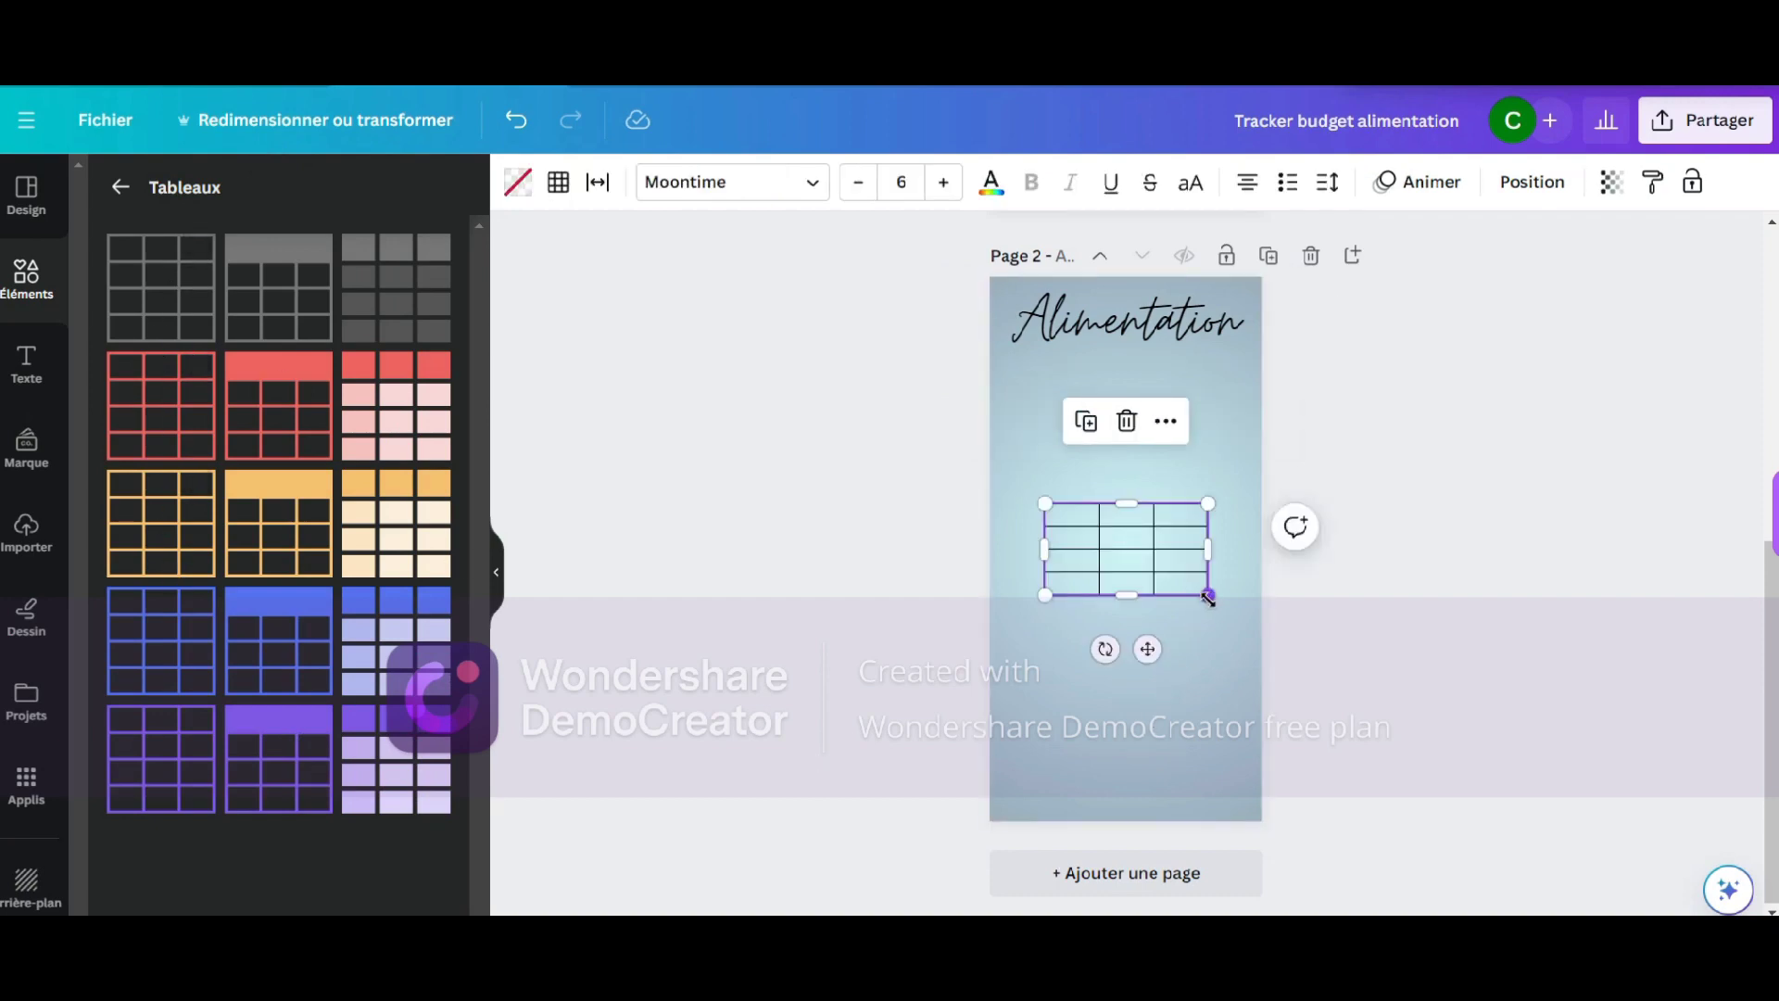
Enlarge the table to nearly the page width directly below the title, and shorten its first three rows
left_click_drag(1208, 596, 1295, 794)
left_click_drag(1192, 847, 1147, 695)
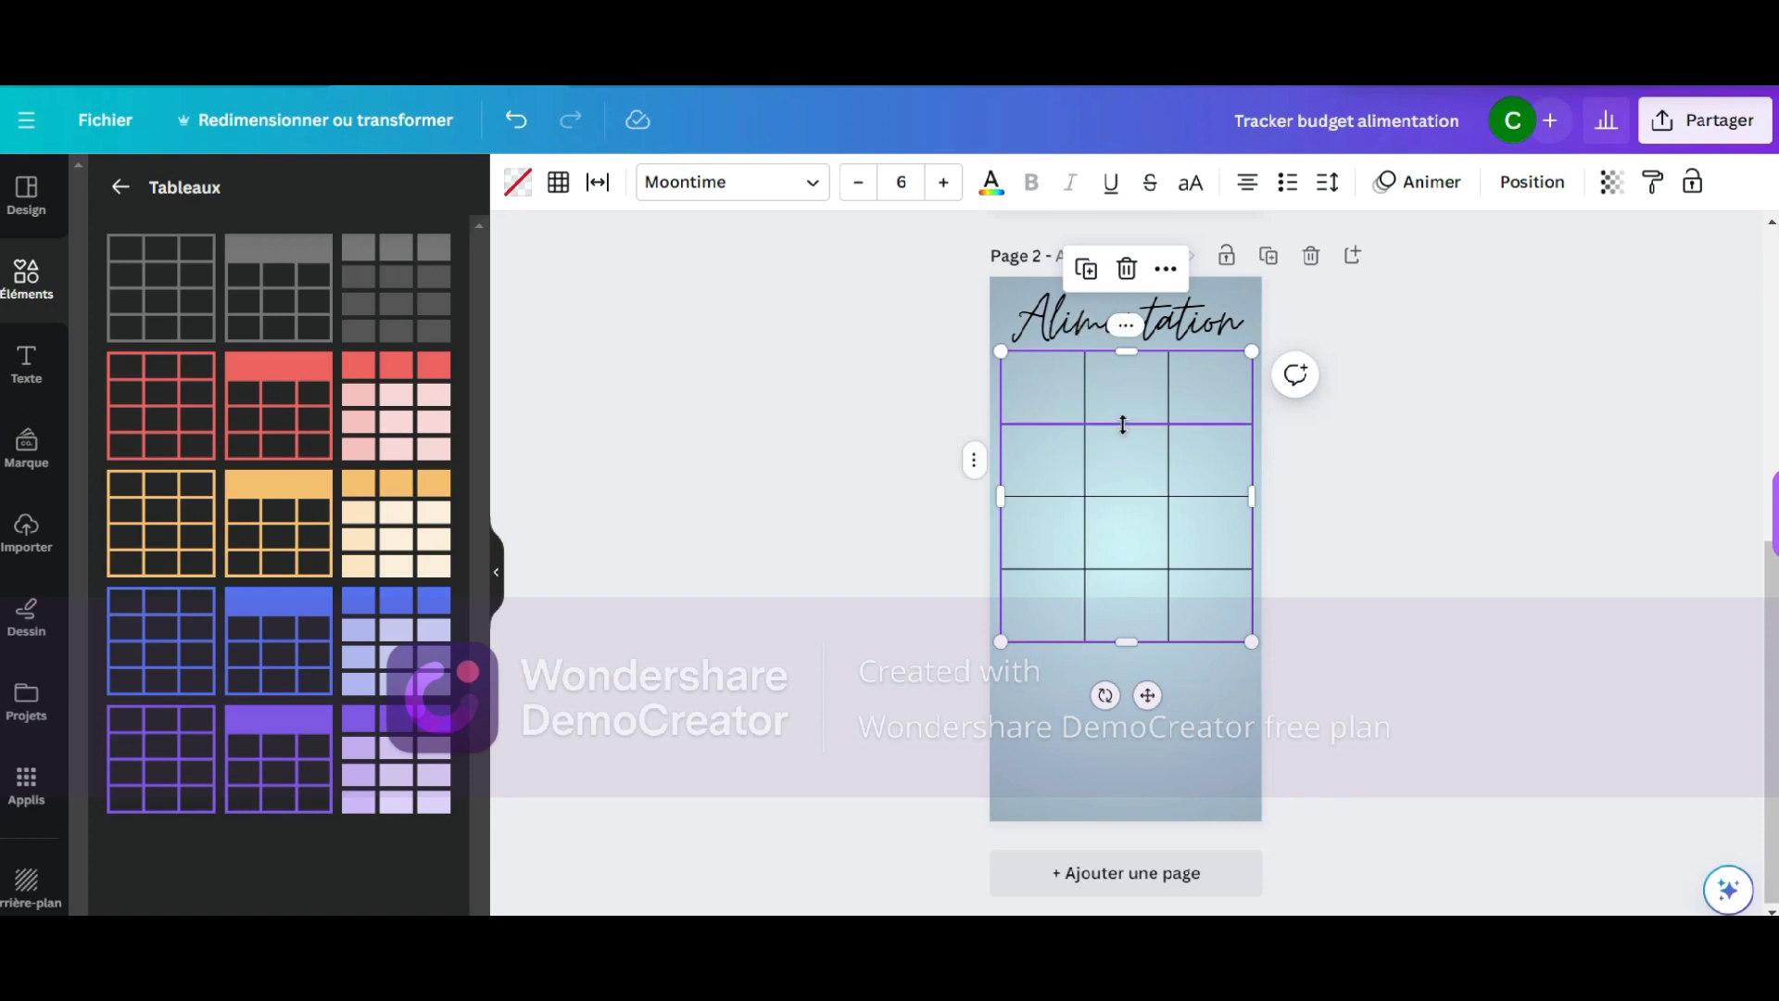
left_click_drag(1123, 424, 1121, 383)
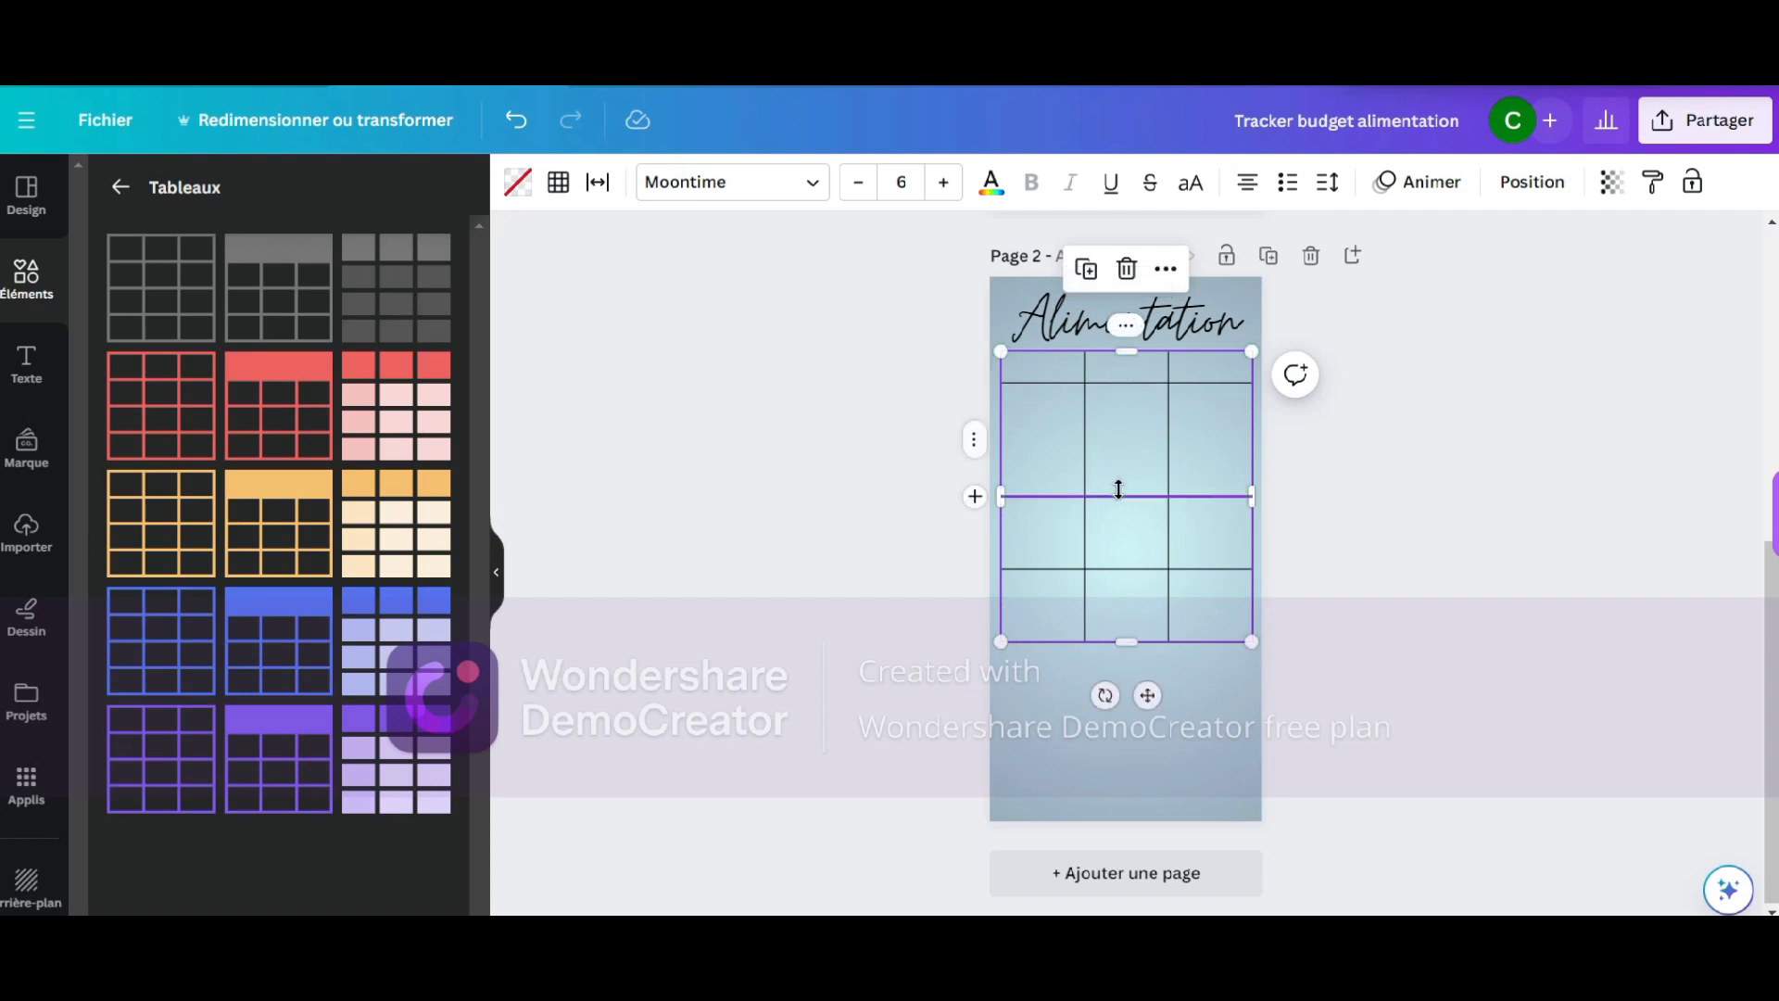
left_click_drag(1119, 494, 1119, 426)
left_click_drag(1139, 568, 1141, 464)
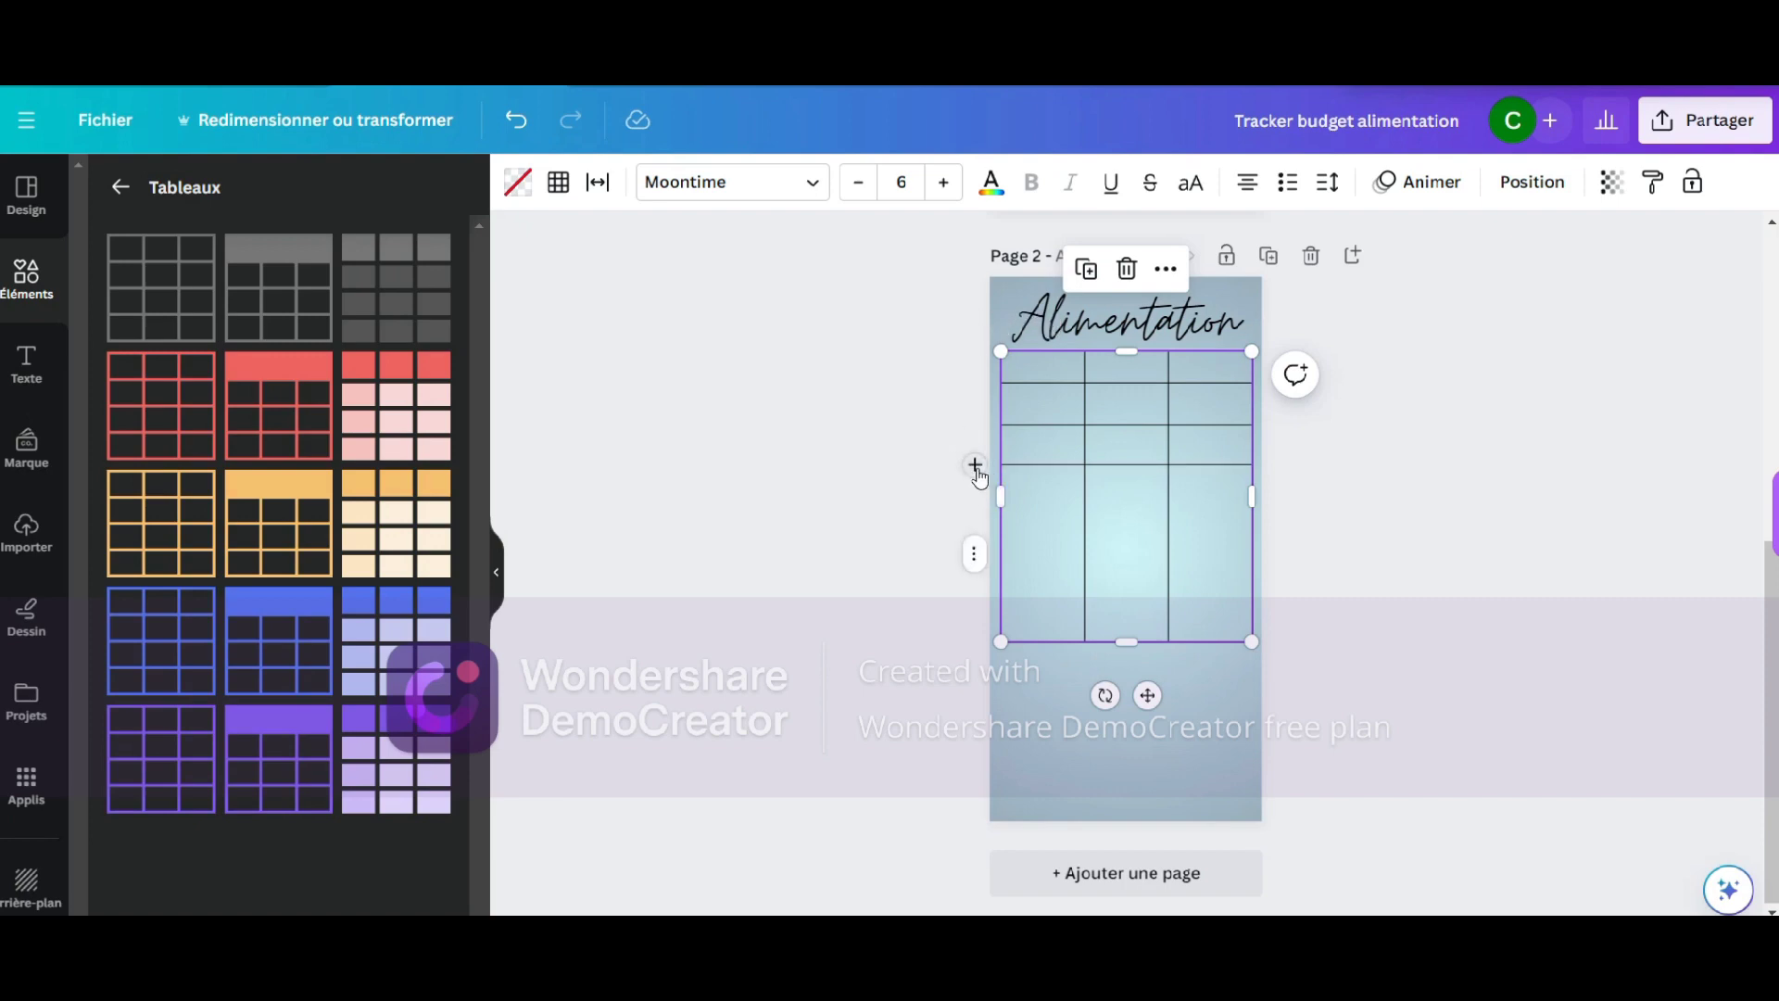
Add two rows below the table's third row and shorten the tall last row to match the others
left_click(976, 466)
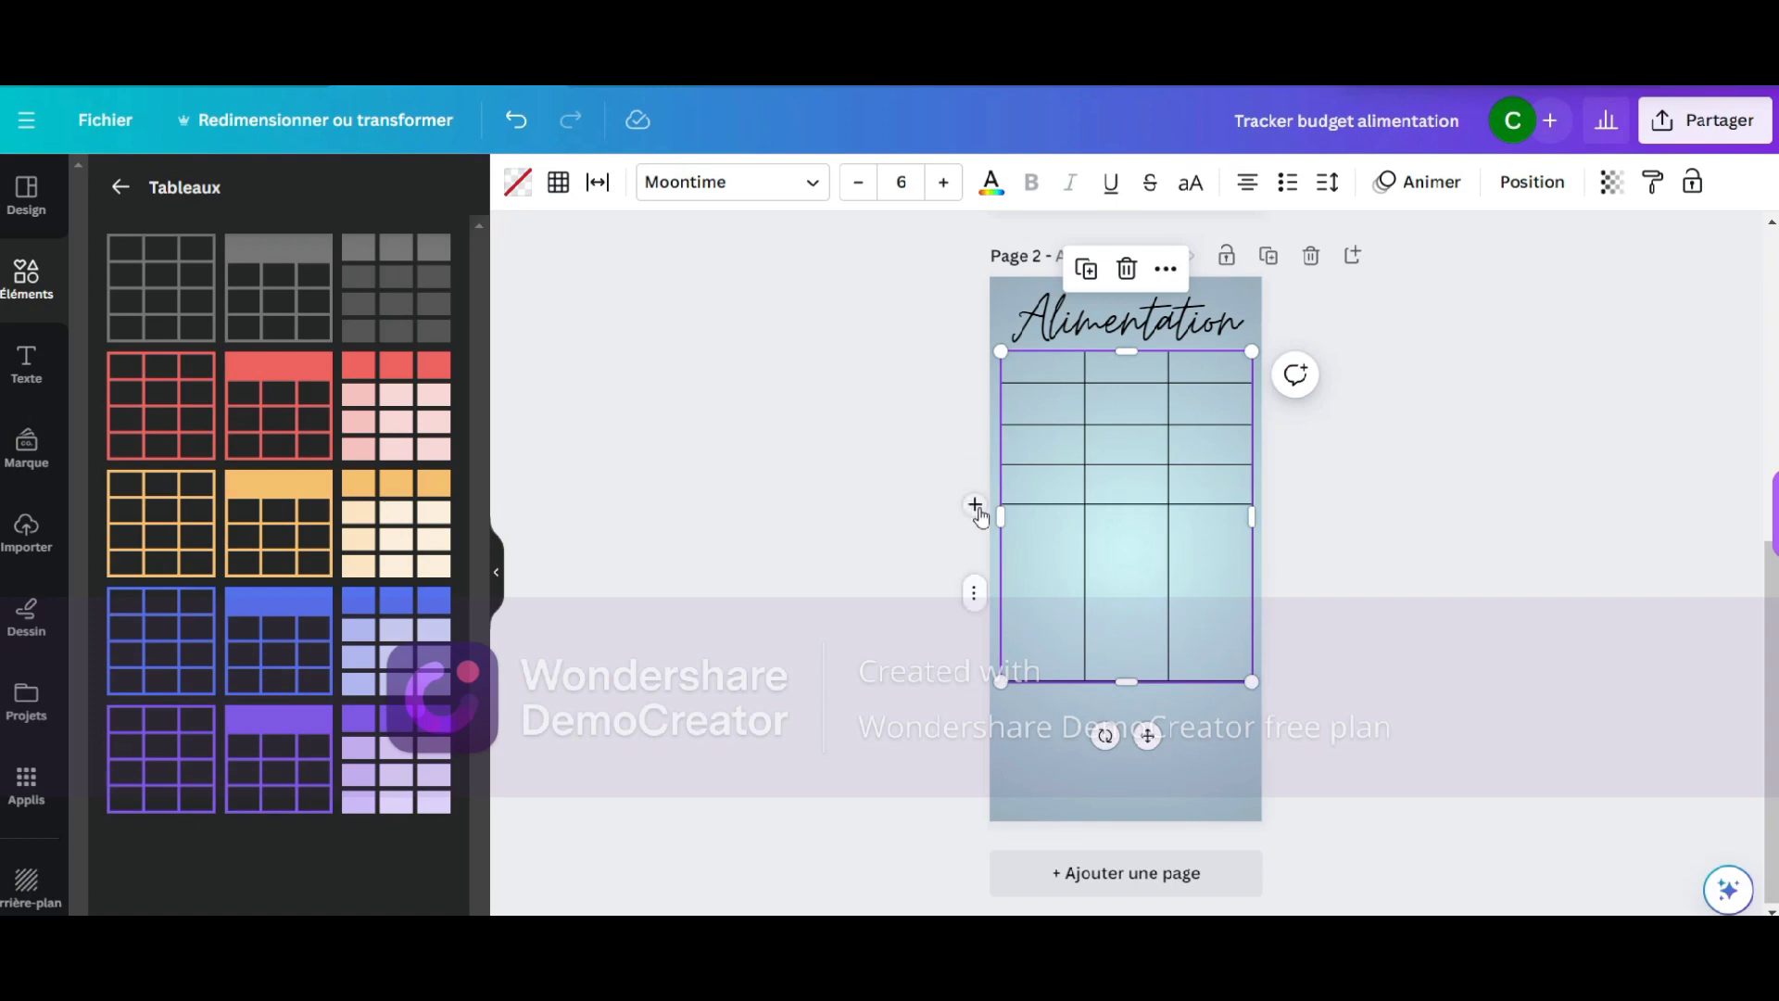
left_click(978, 510)
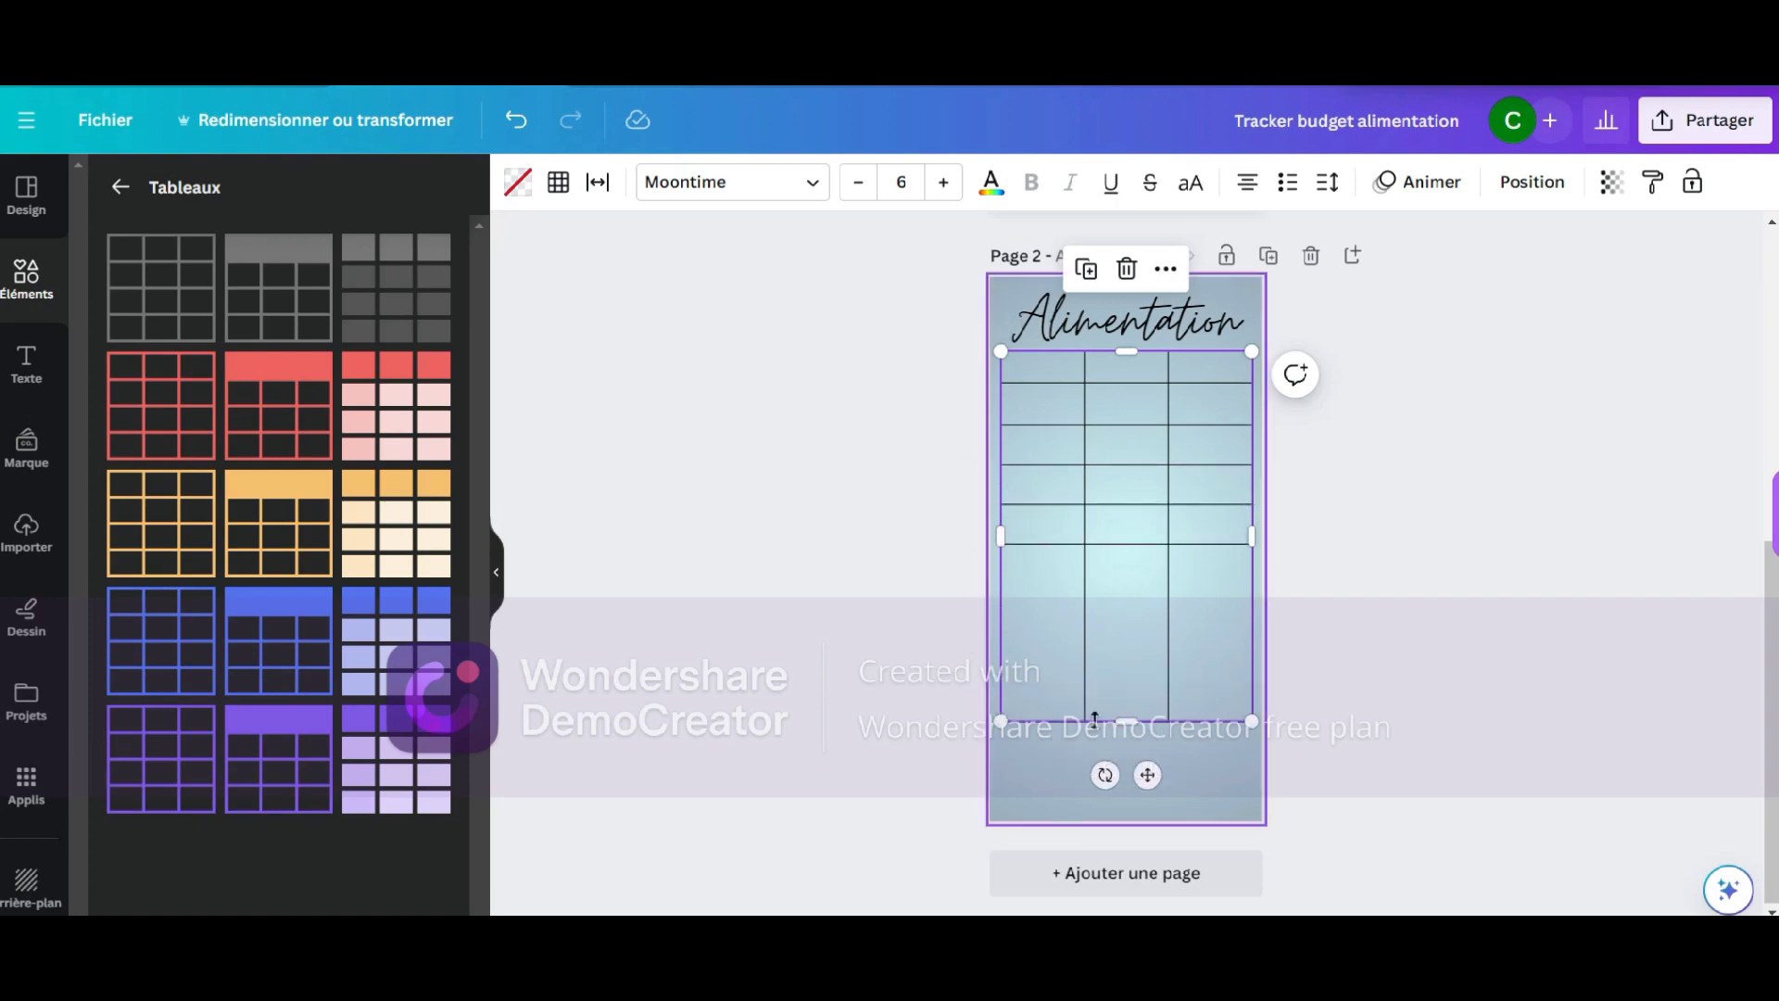
left_click_drag(1112, 722, 1113, 584)
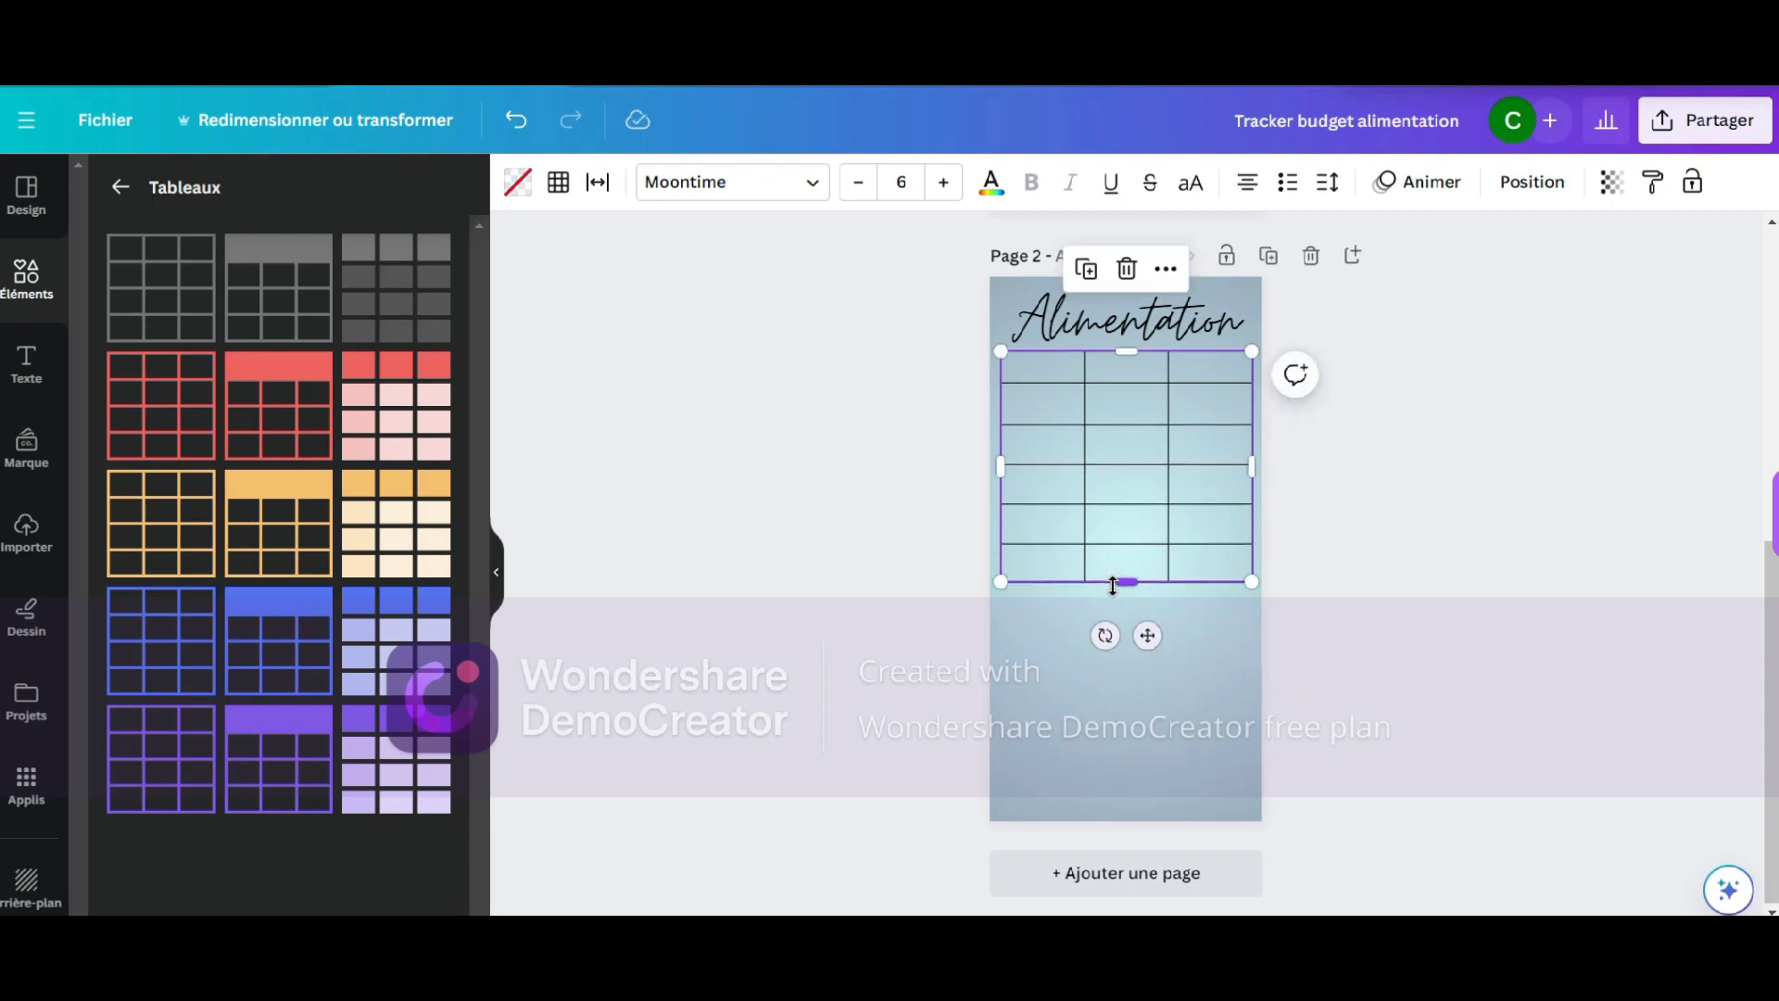
Add five more rows to the table on page 2 and an extra column at its left edge
right_click(977, 520)
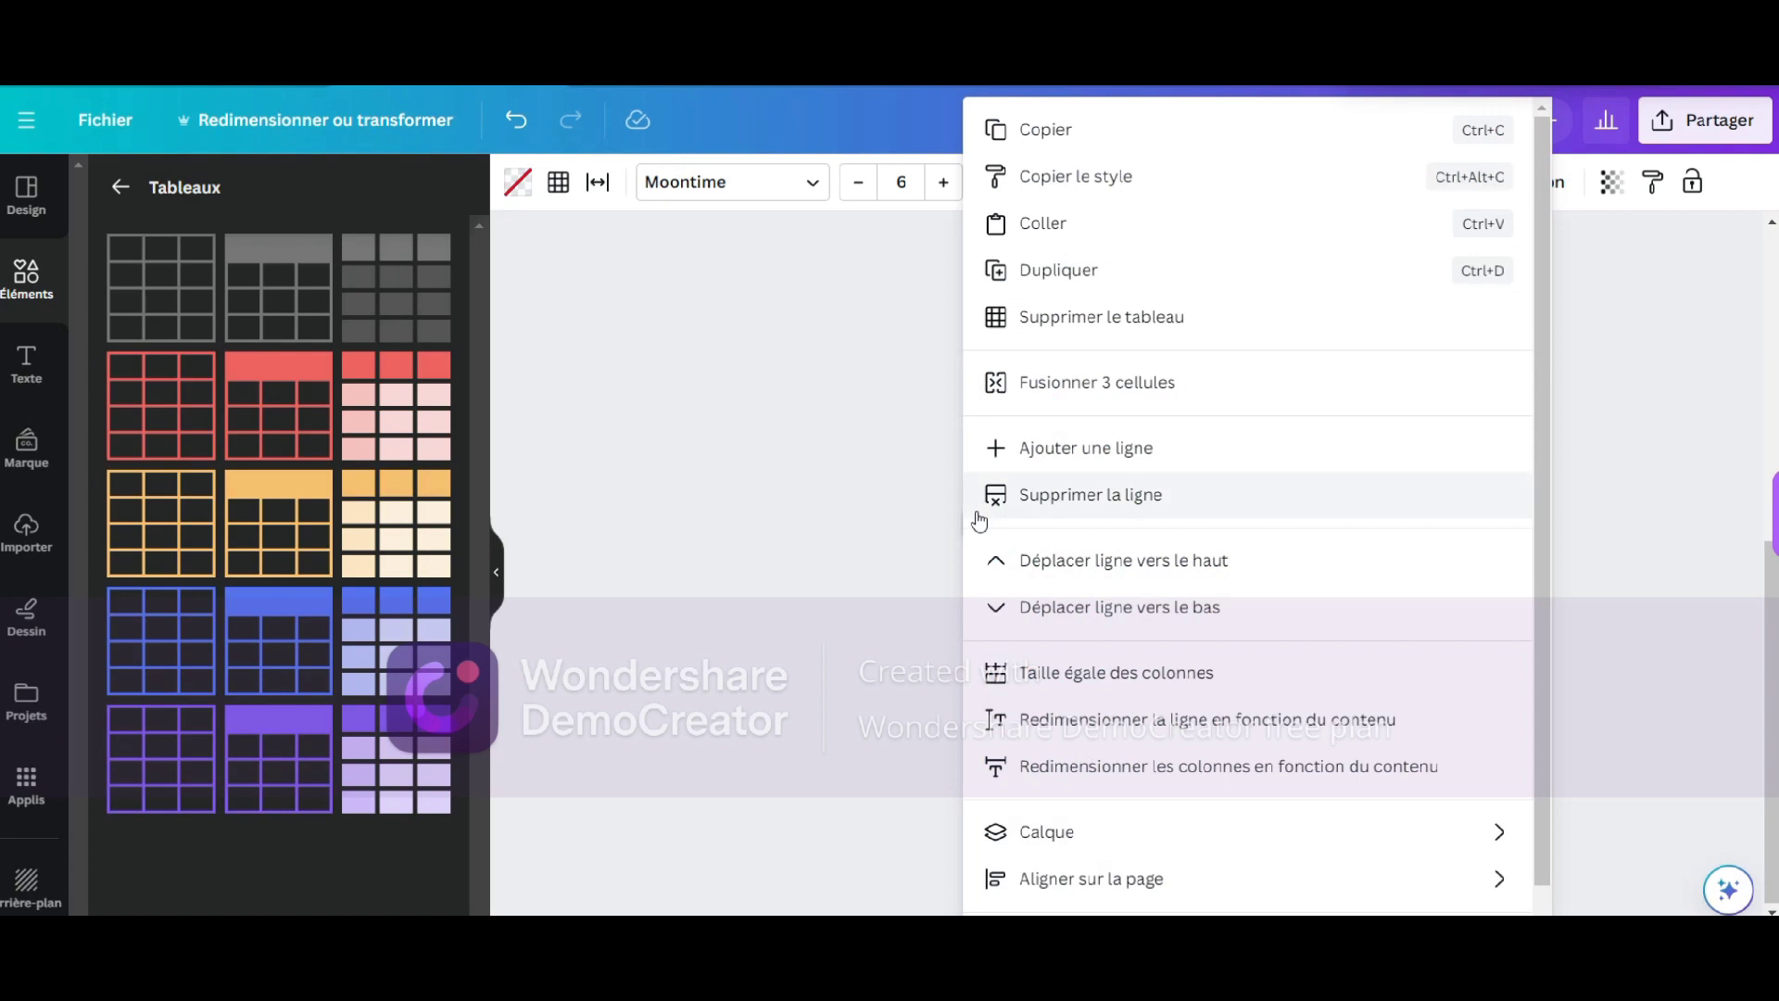
left_click(1029, 452)
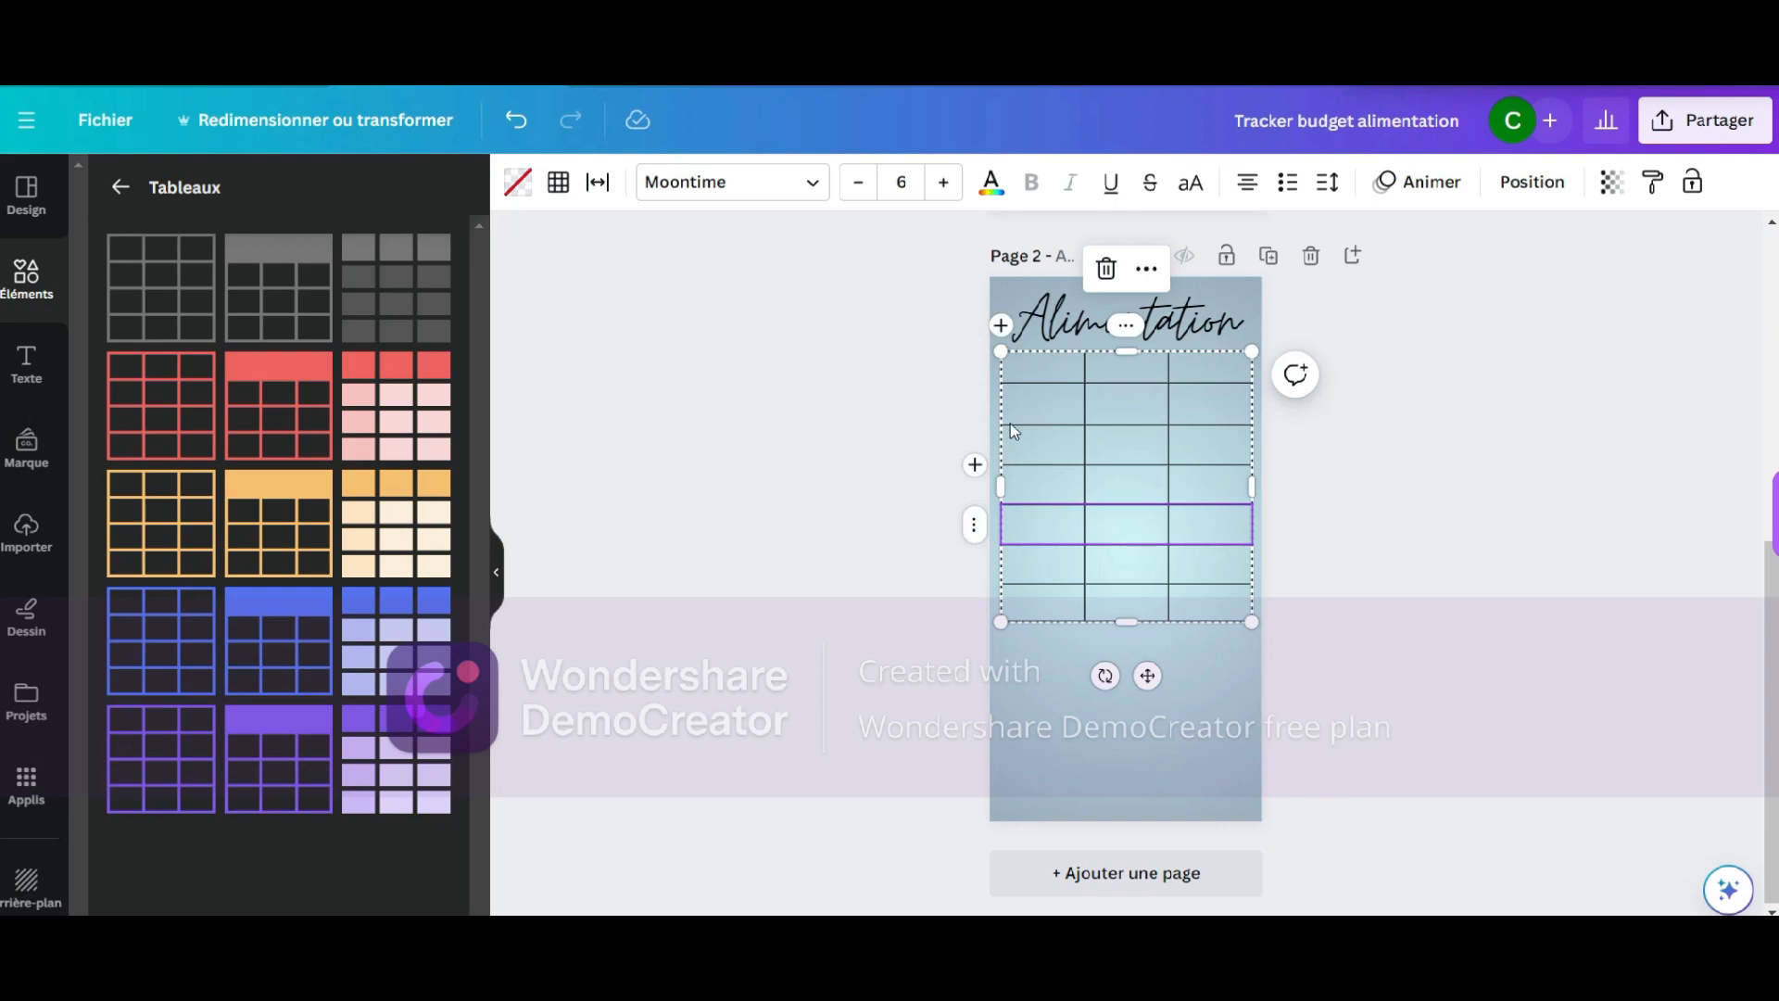
left_click(1001, 326)
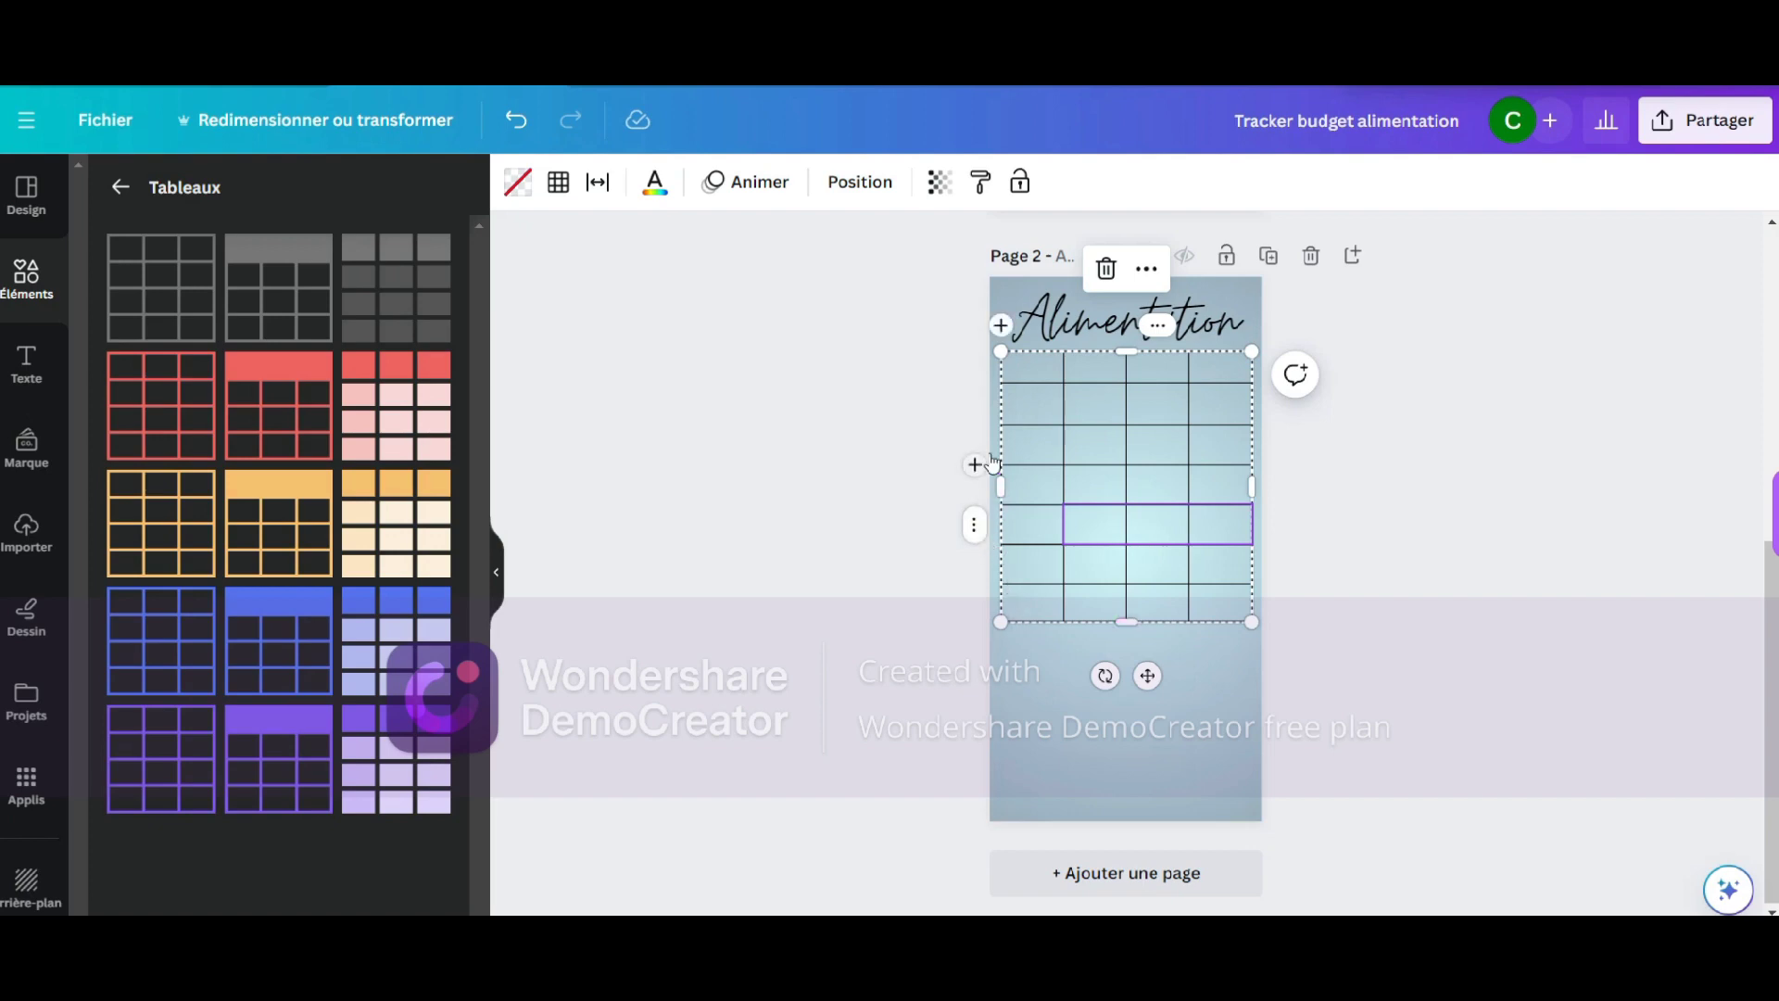
left_click(977, 469)
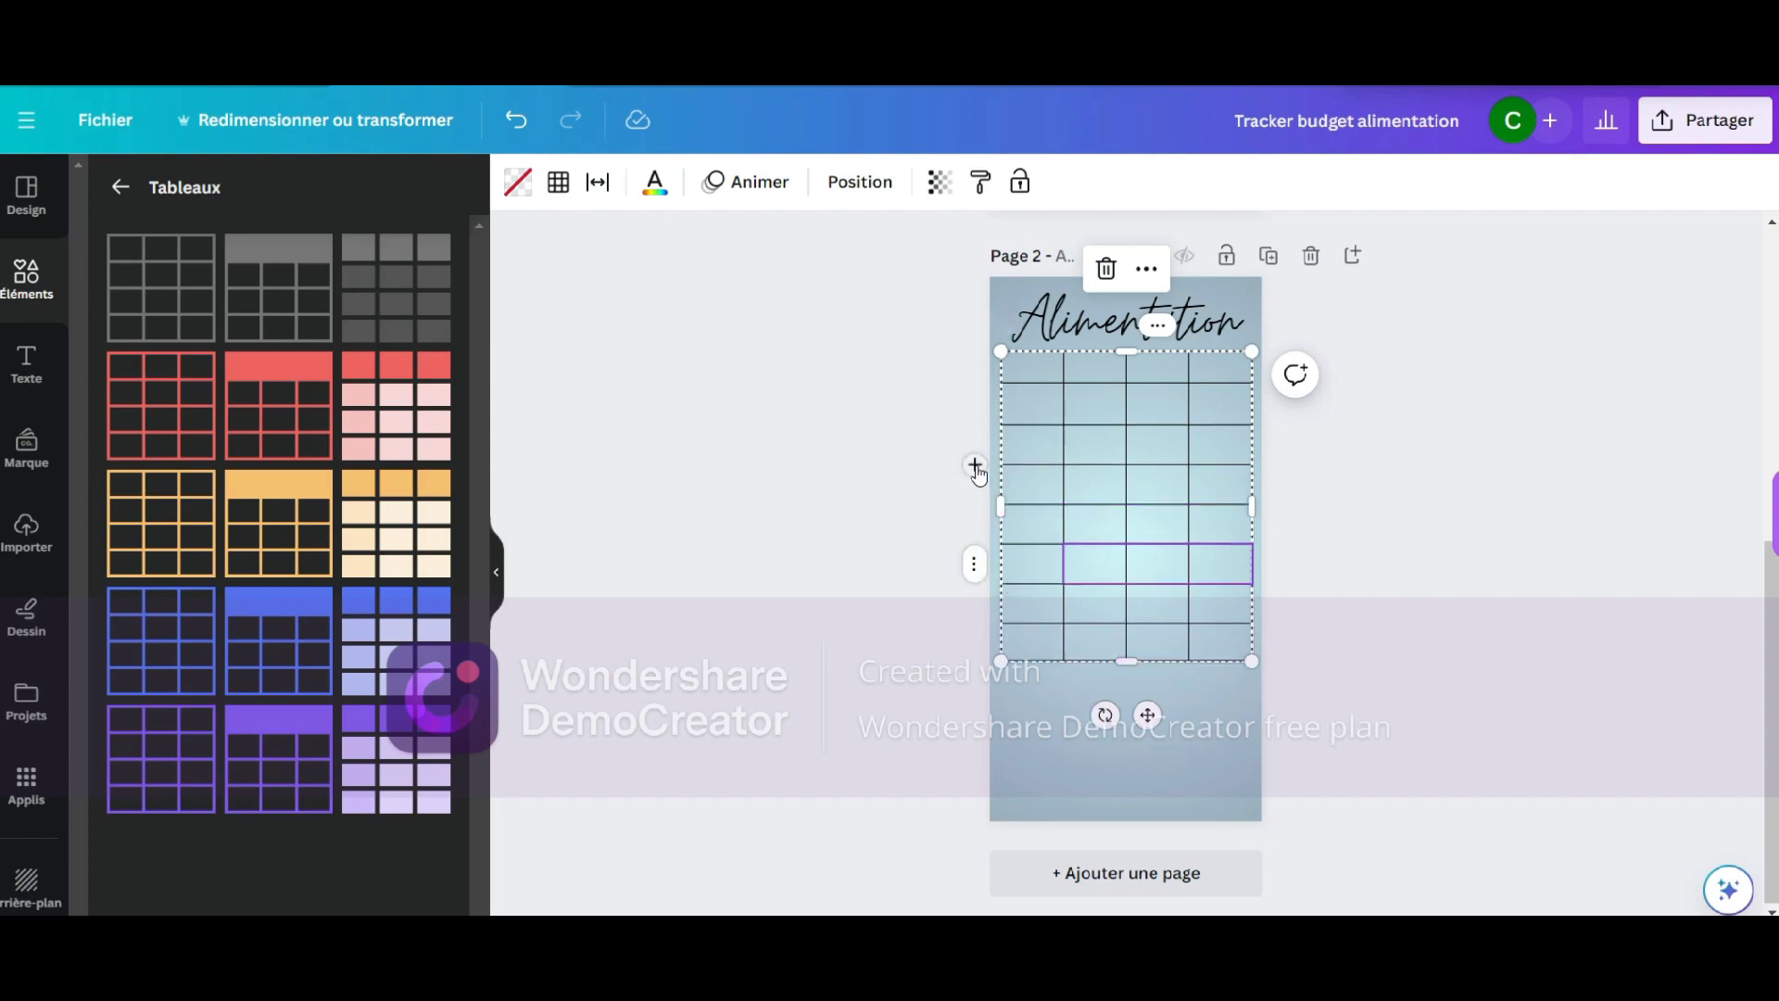
left_click(976, 469)
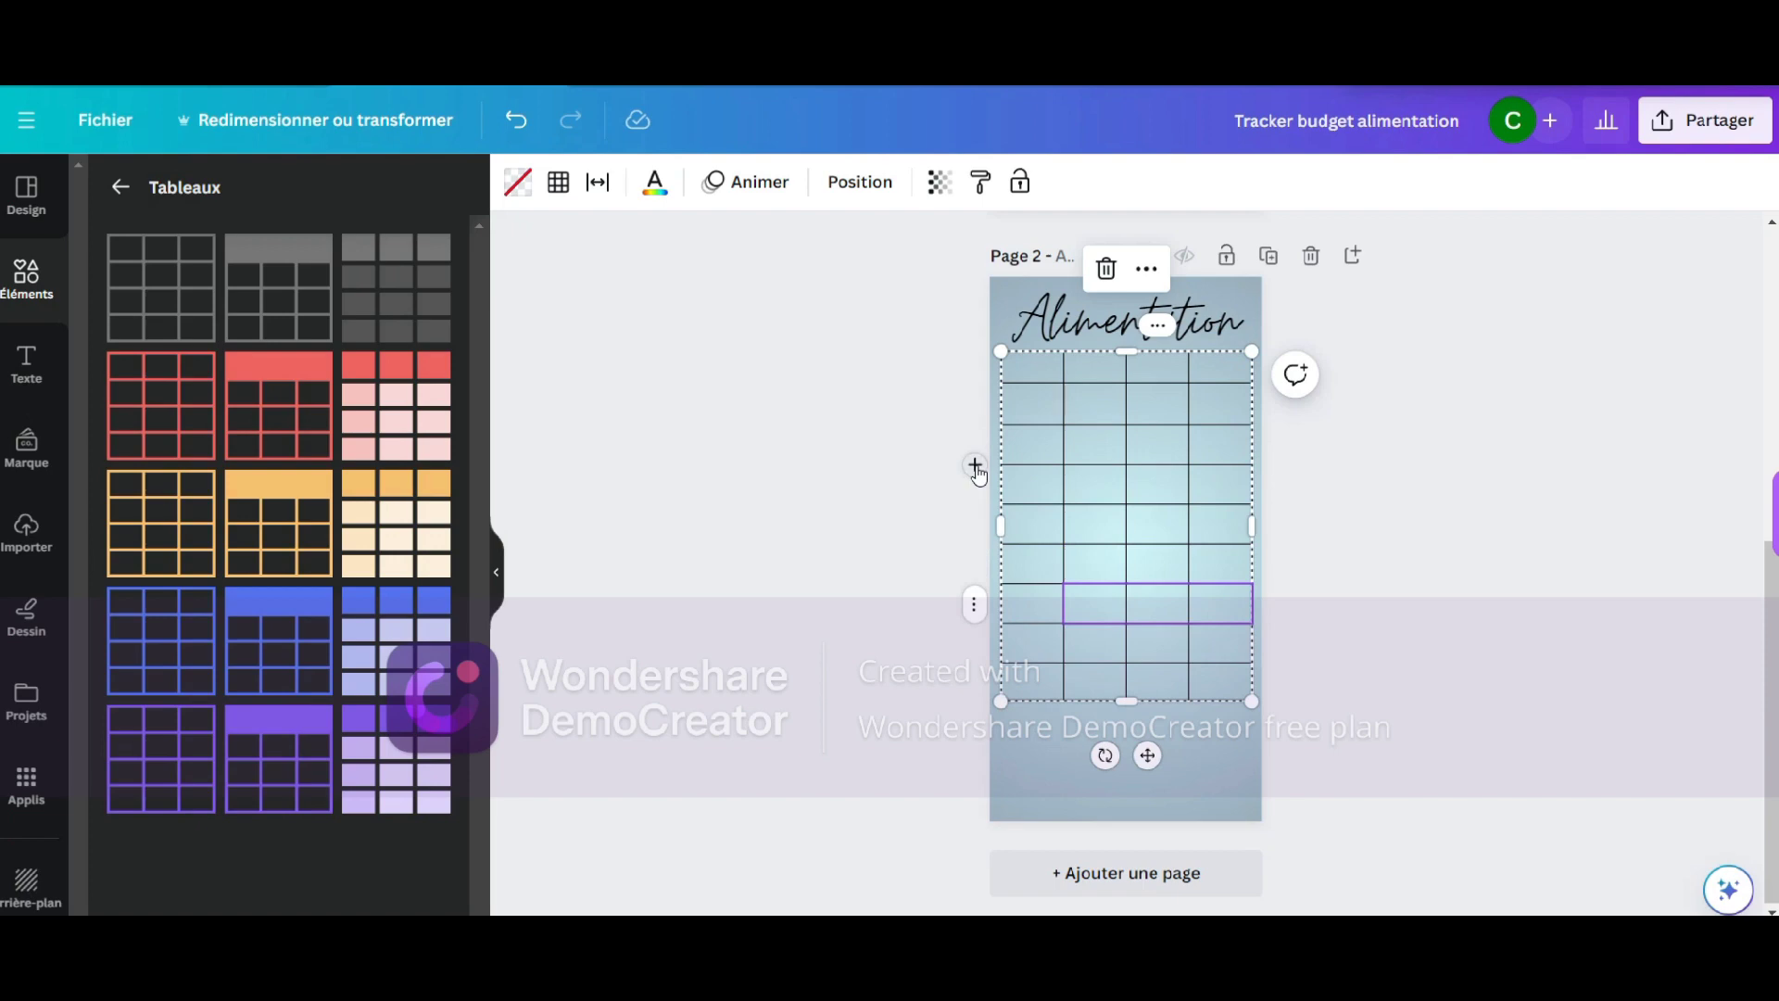
left_click(977, 469)
left_click(977, 469)
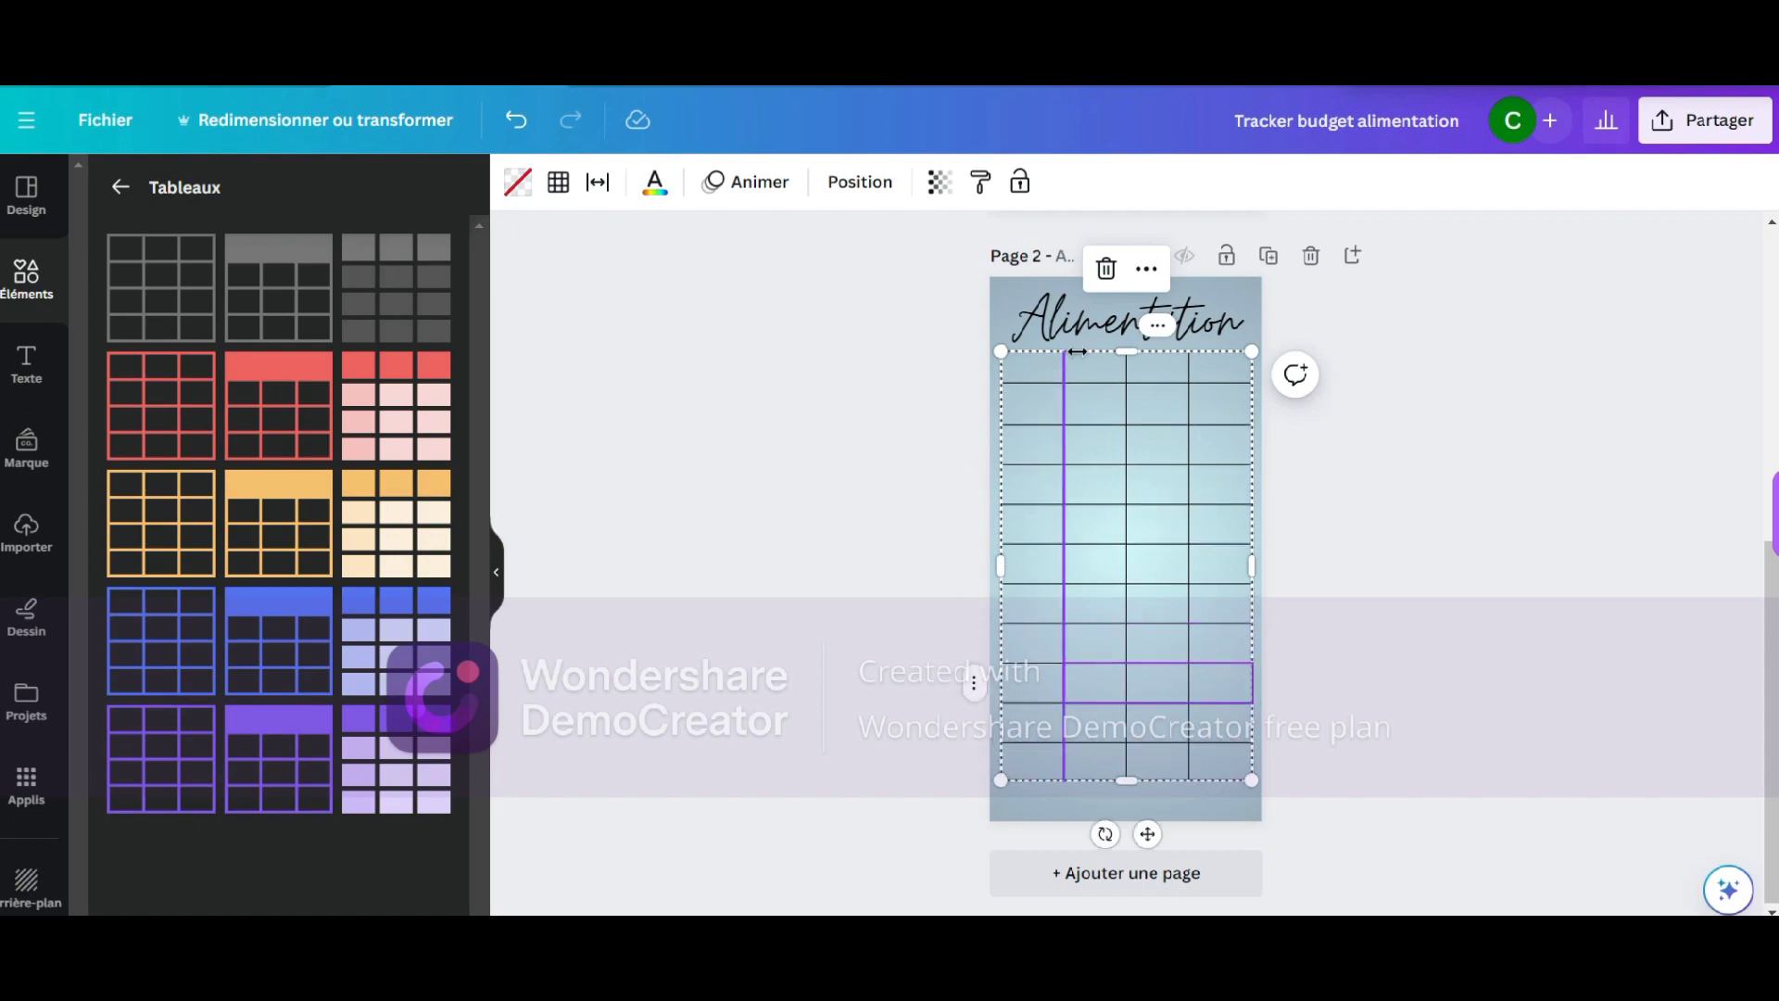
Delete the table's leftmost column
left_click(1159, 327)
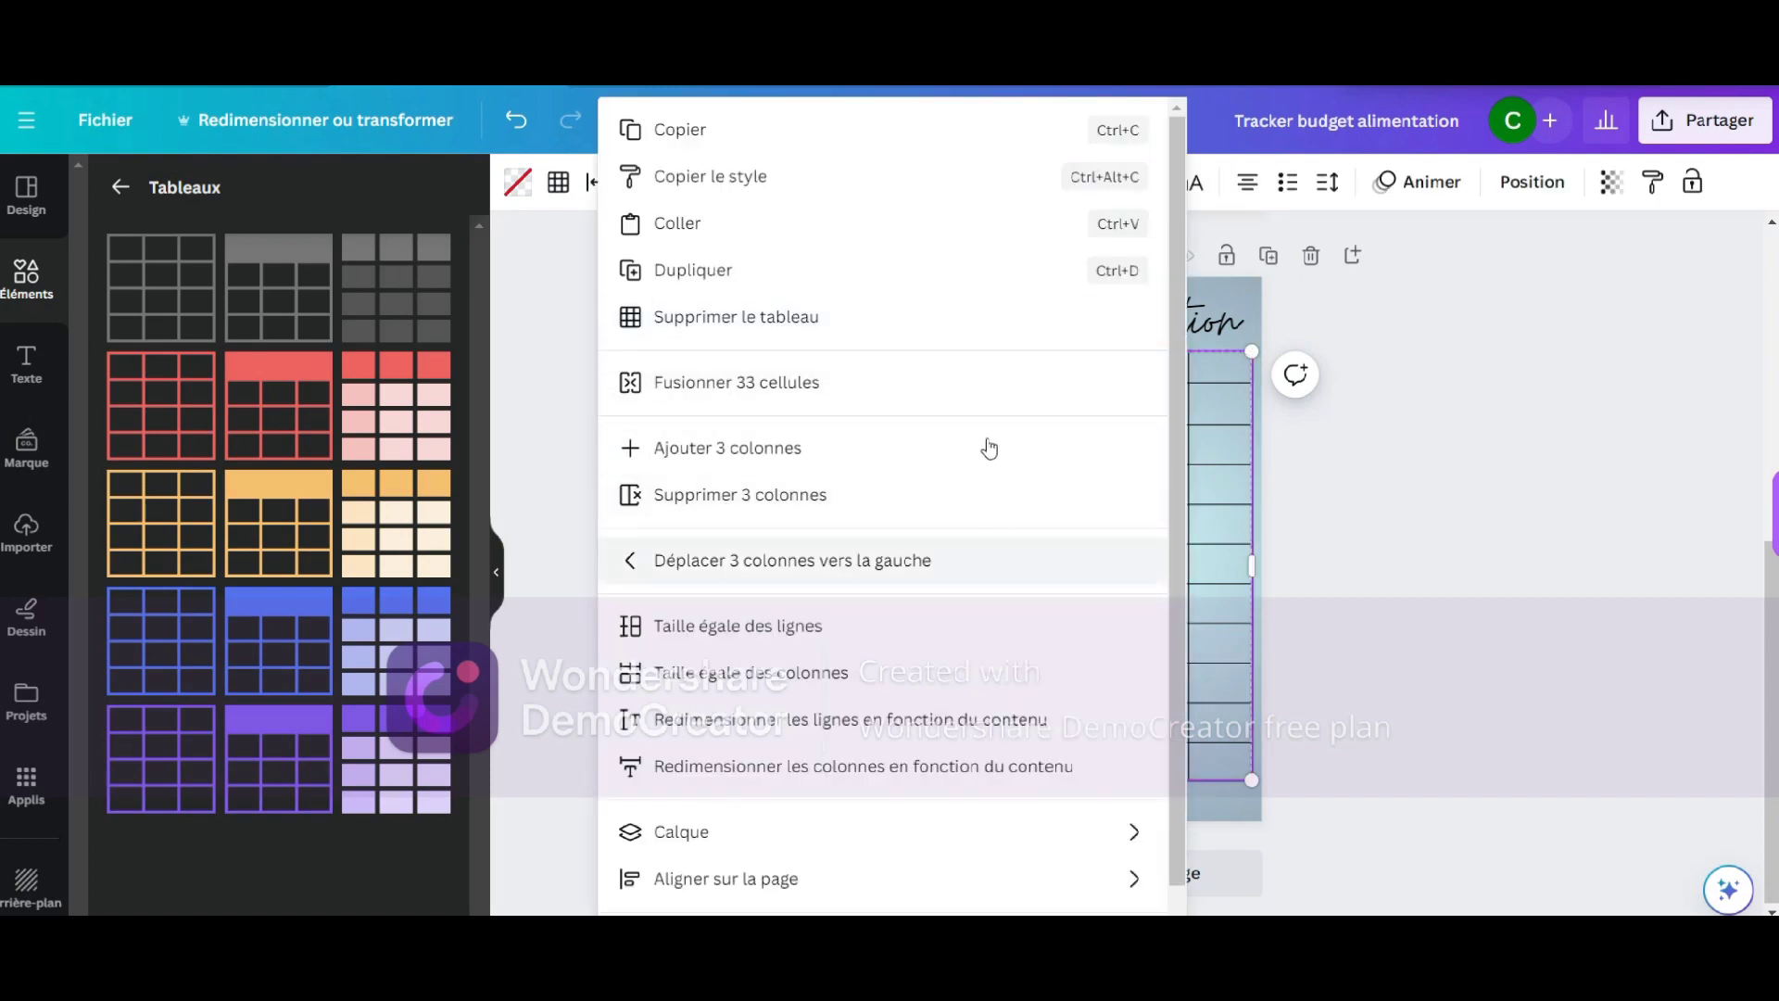
left_click(1196, 483)
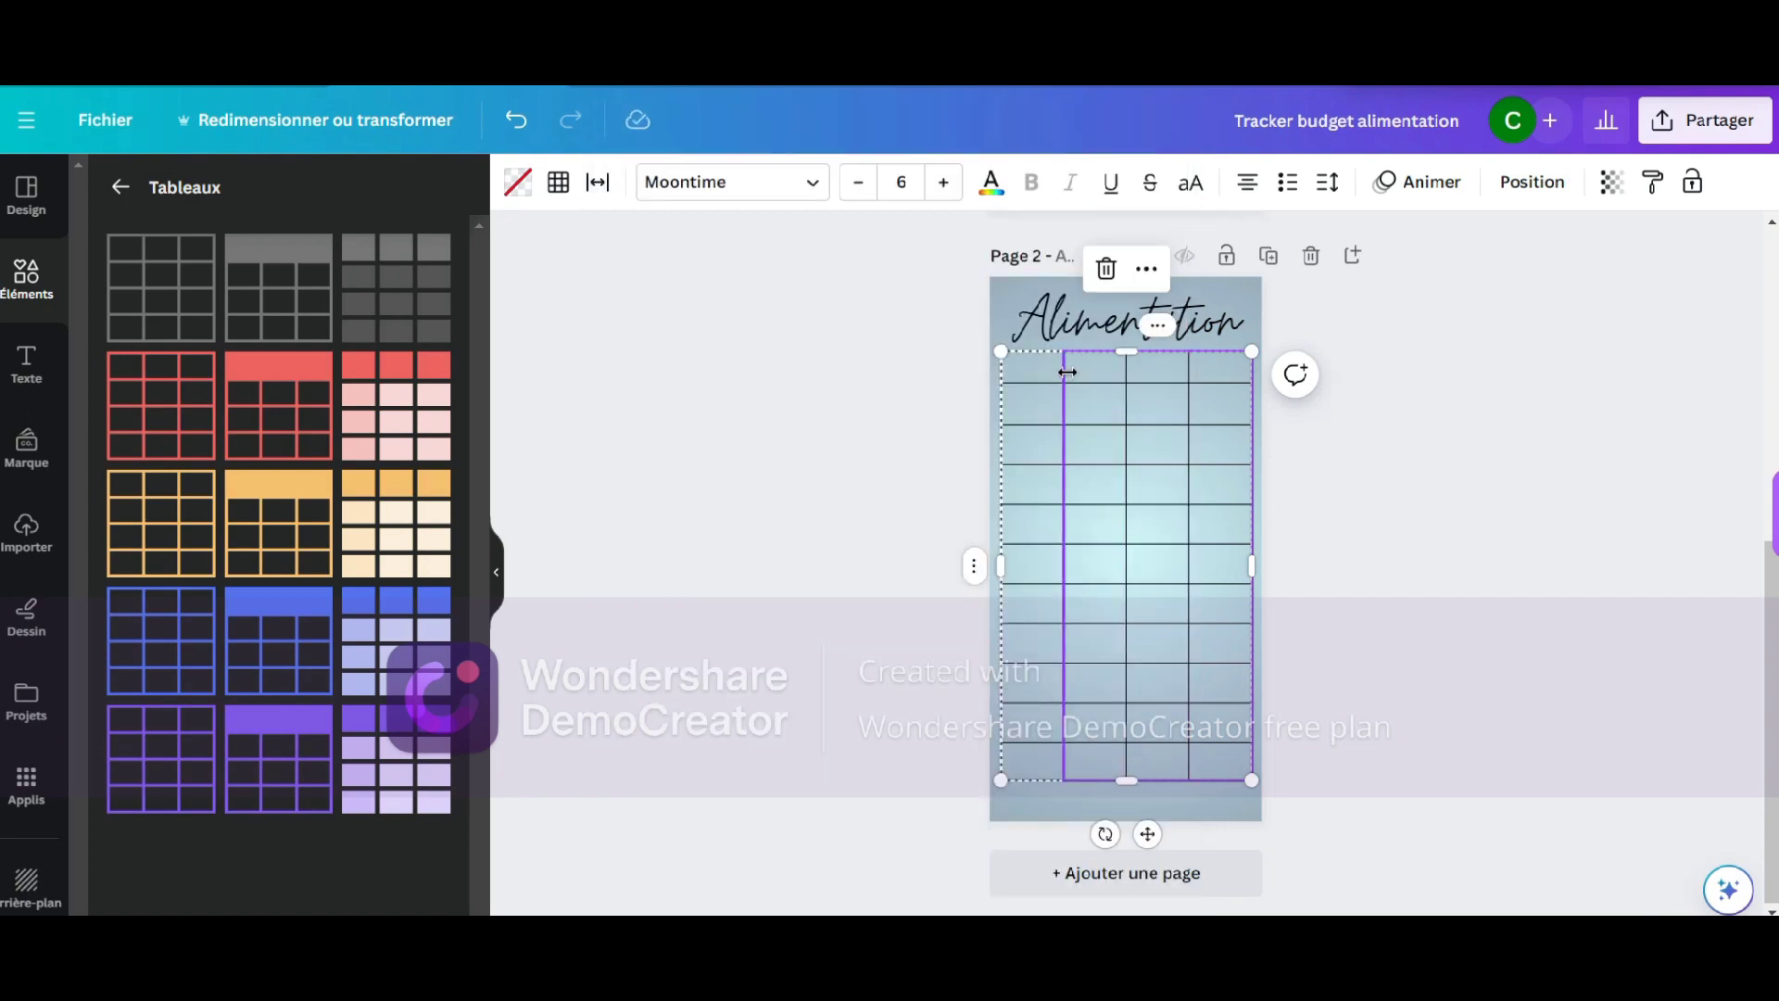
left_click(1038, 441)
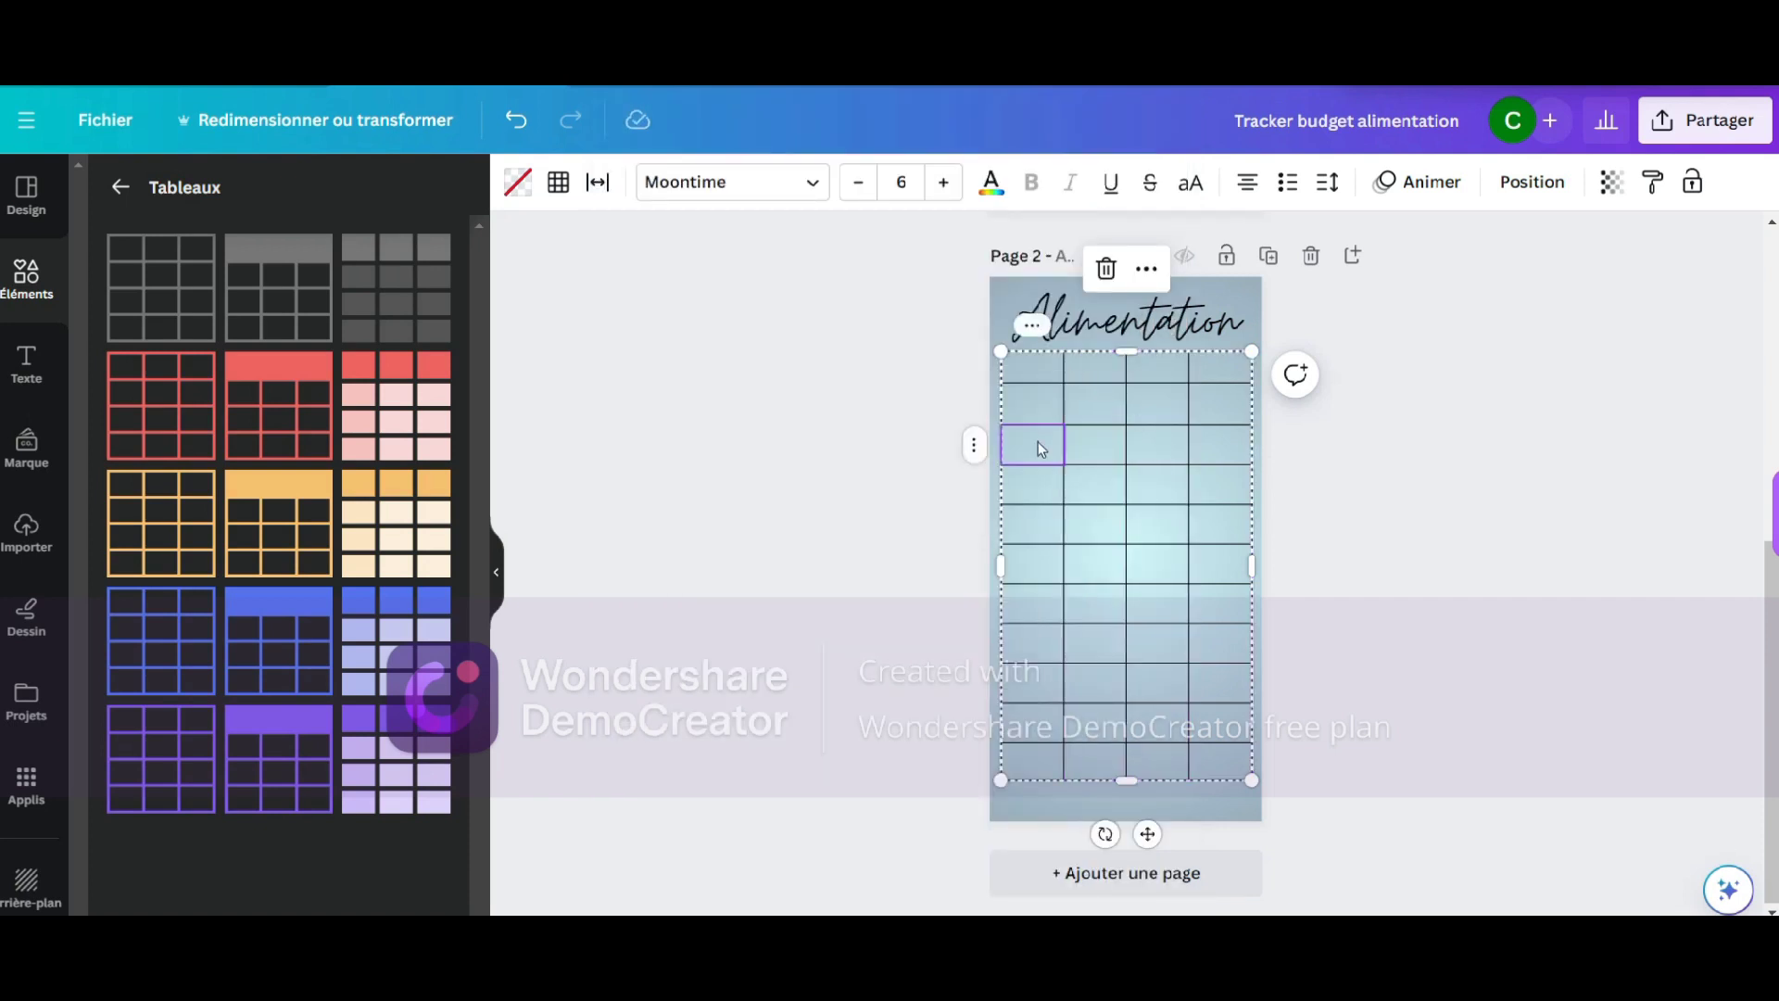
left_click(1048, 373)
left_click(1048, 489)
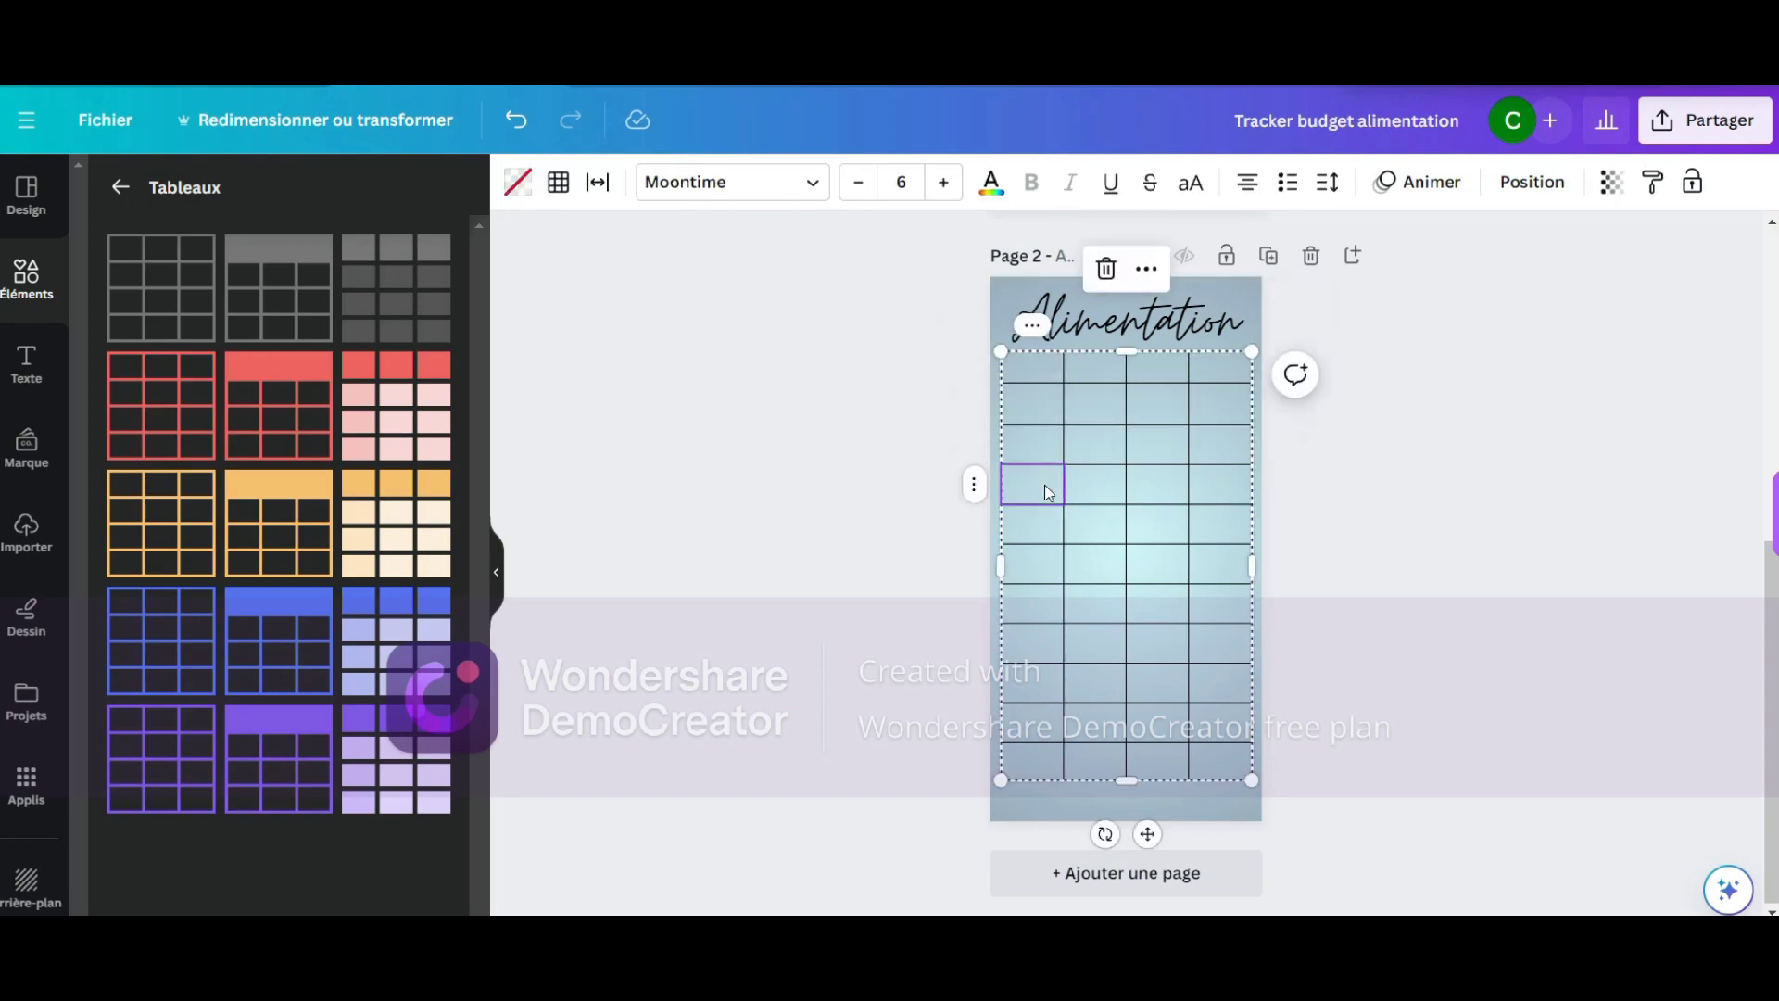
left_click(1035, 328)
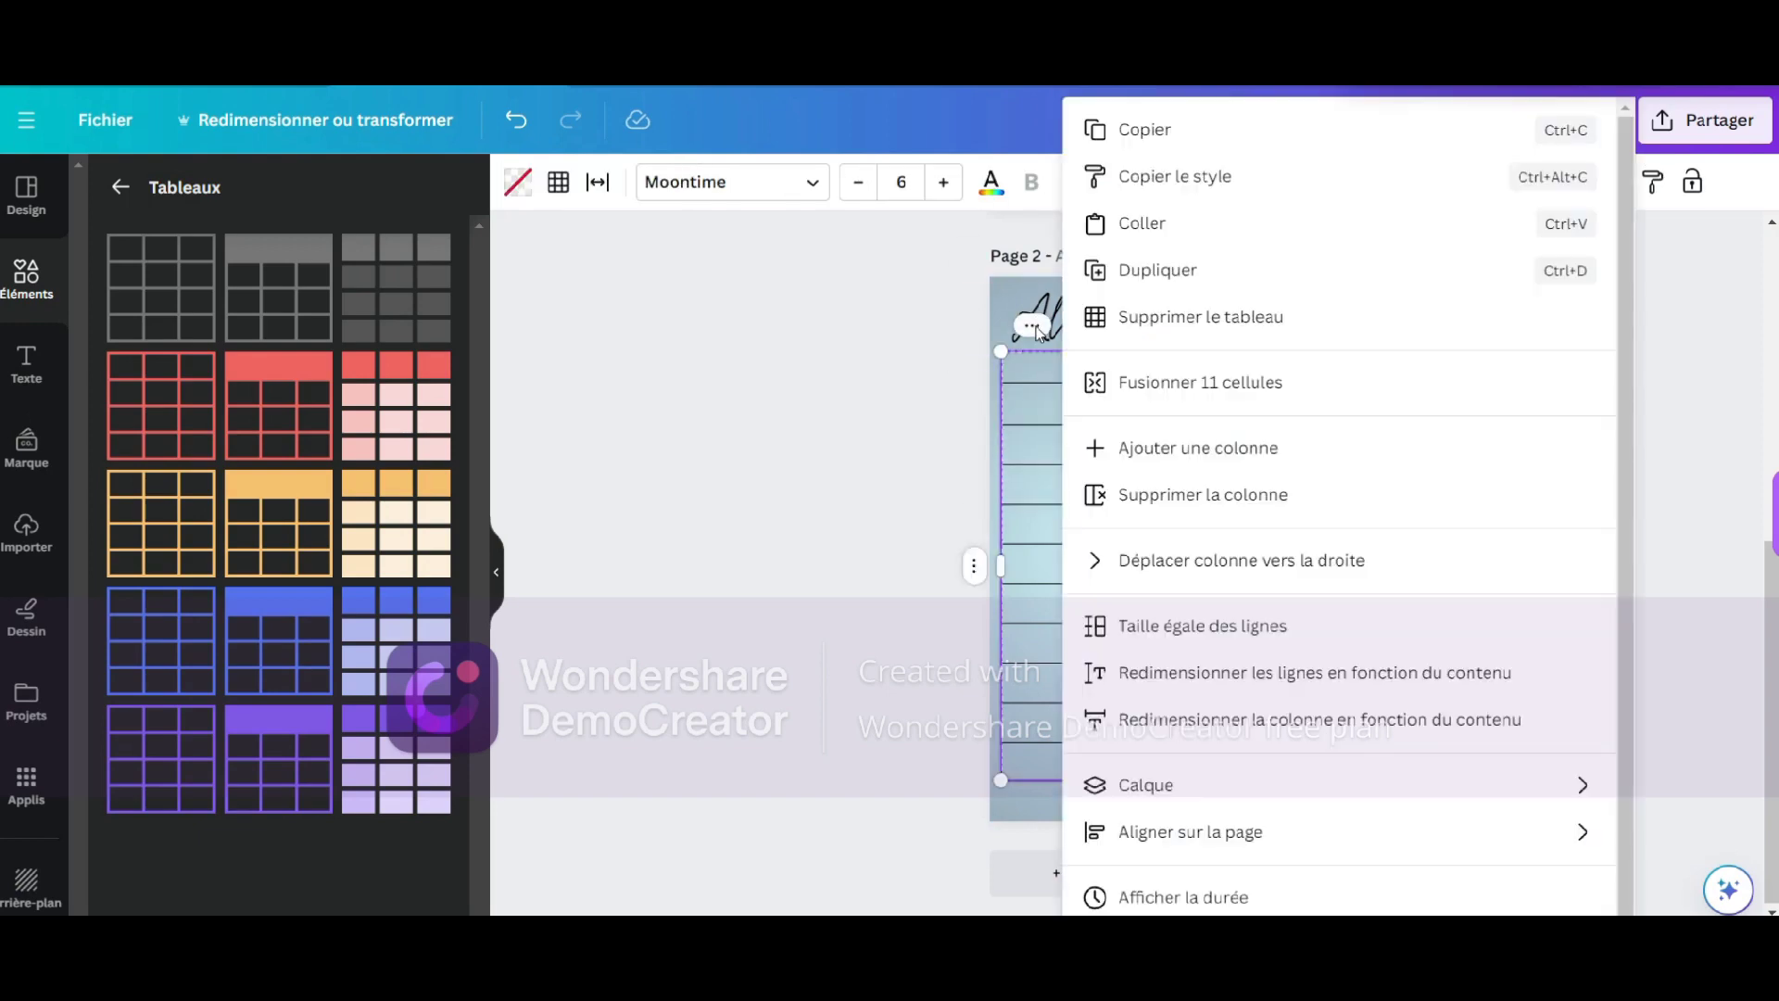
left_click(1137, 496)
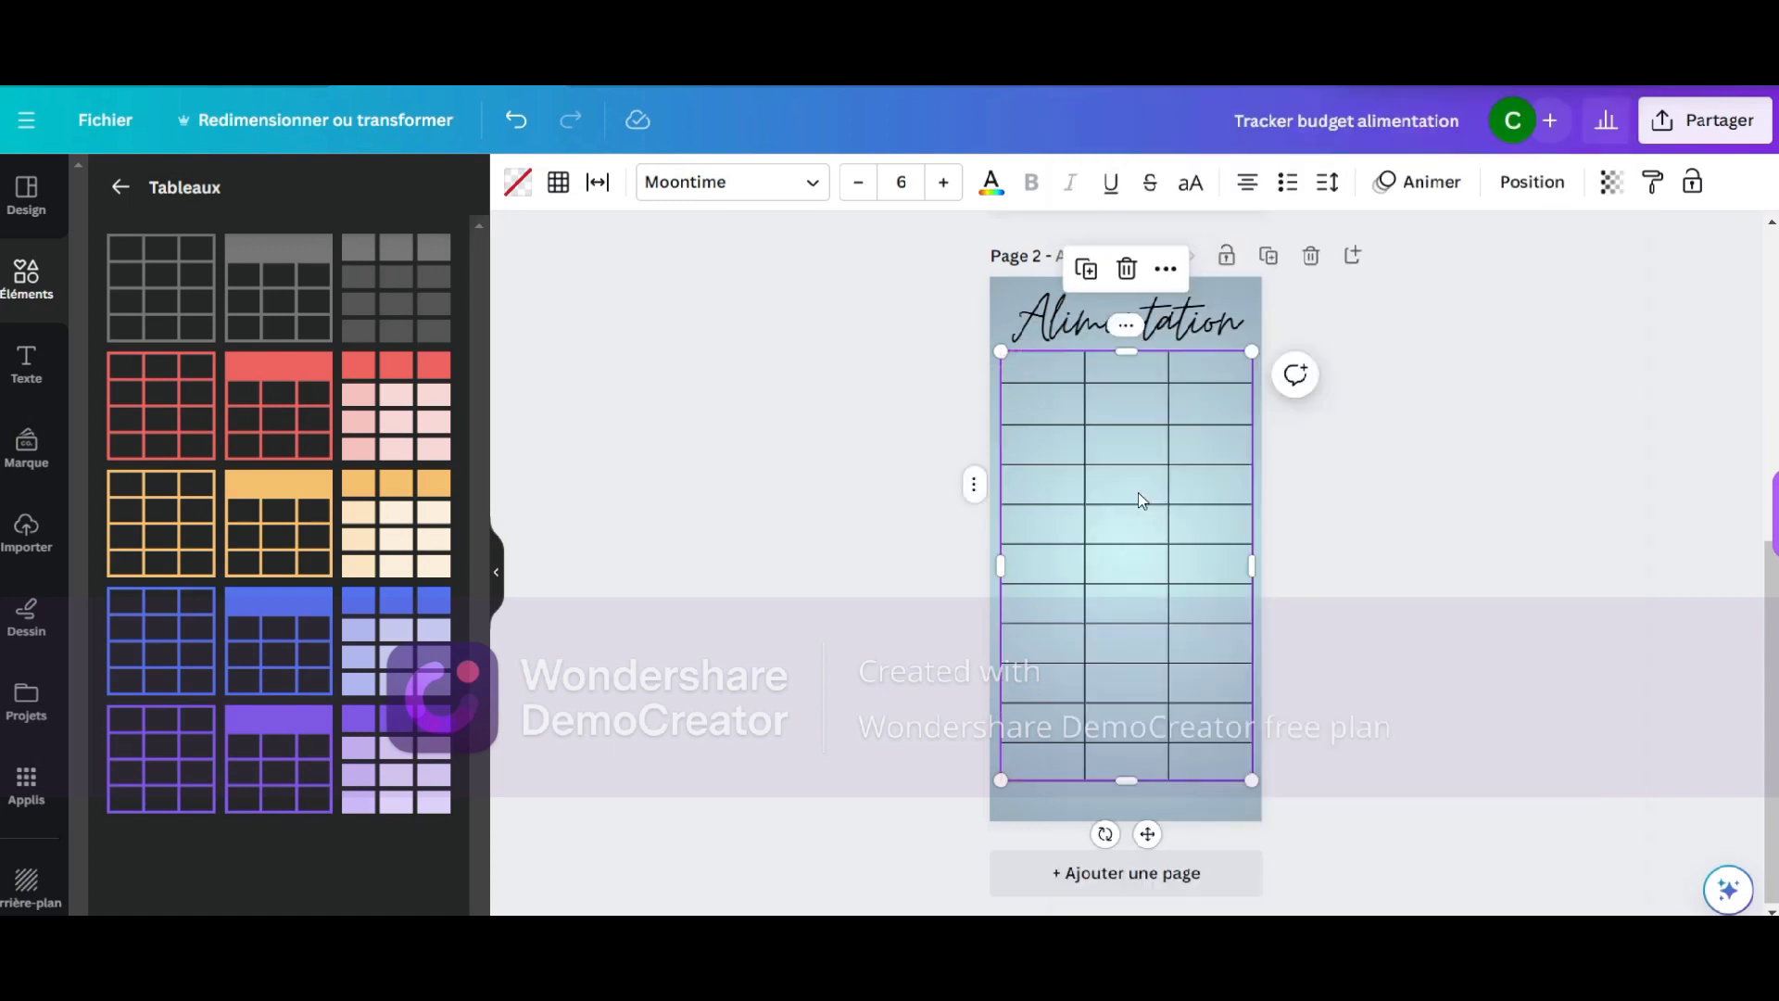
Enter "DATE" in the table's first header cell with a font size of 17
left_click(1054, 376)
left_click(1059, 378)
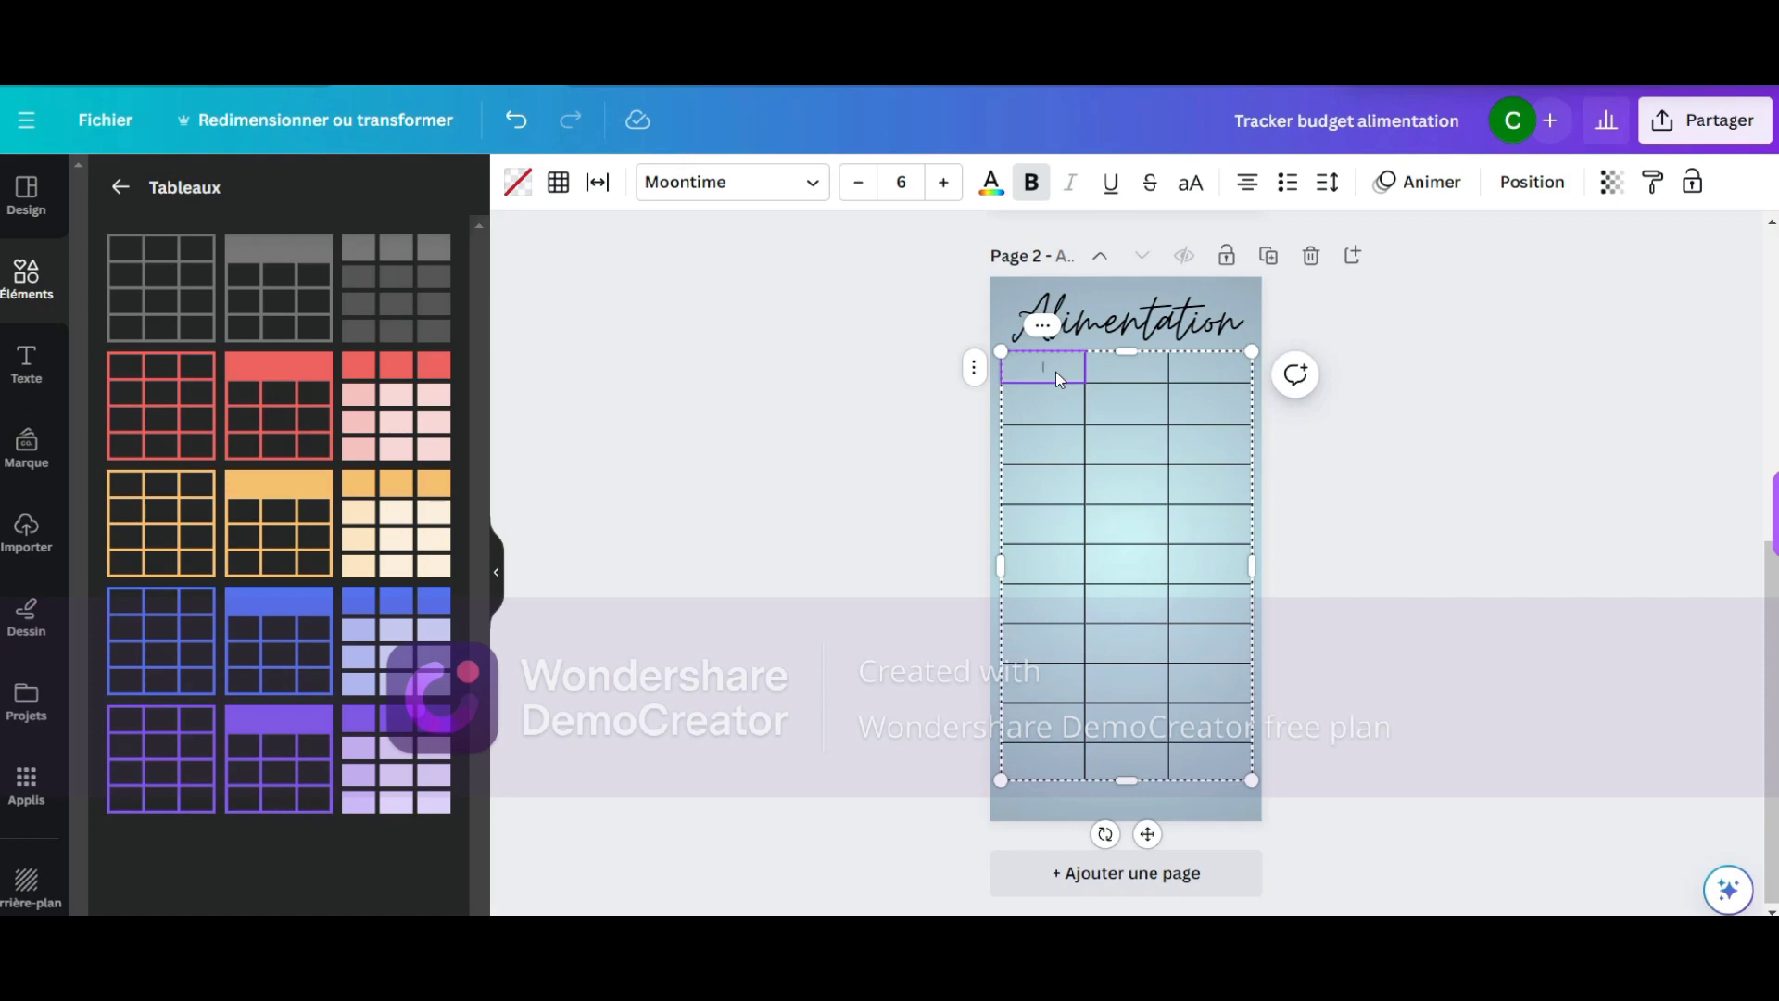
left_click(904, 182)
type("17")
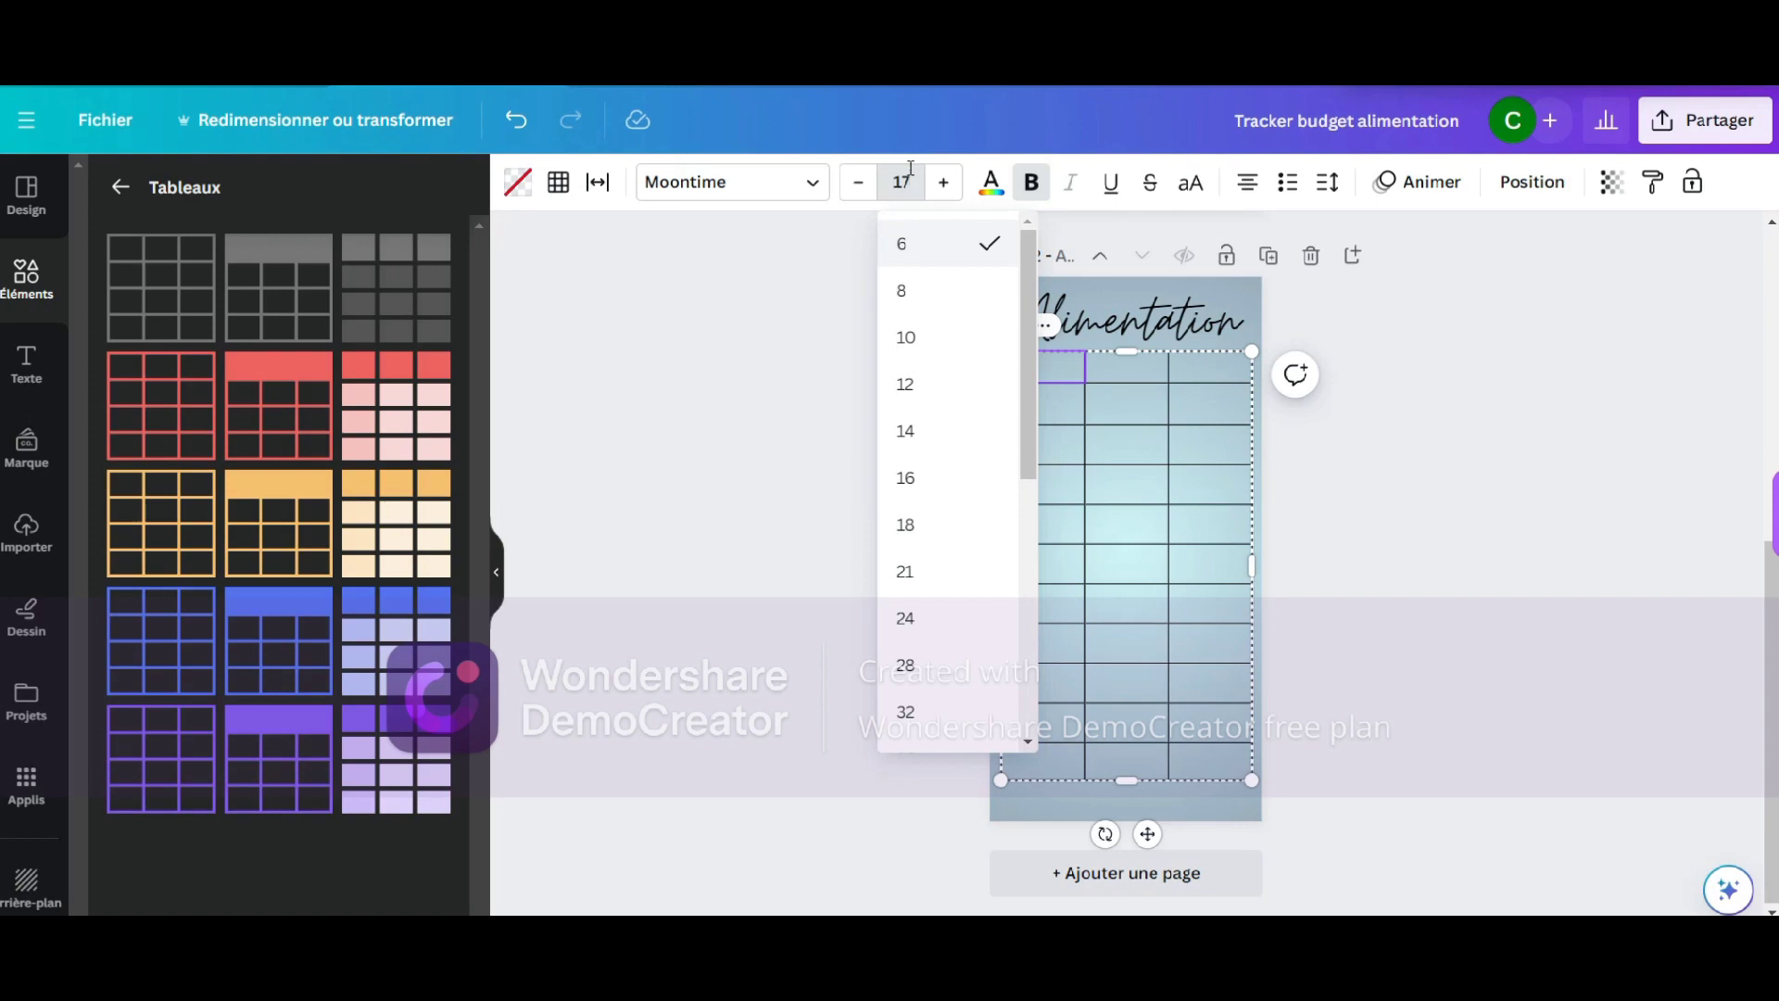
key("Return")
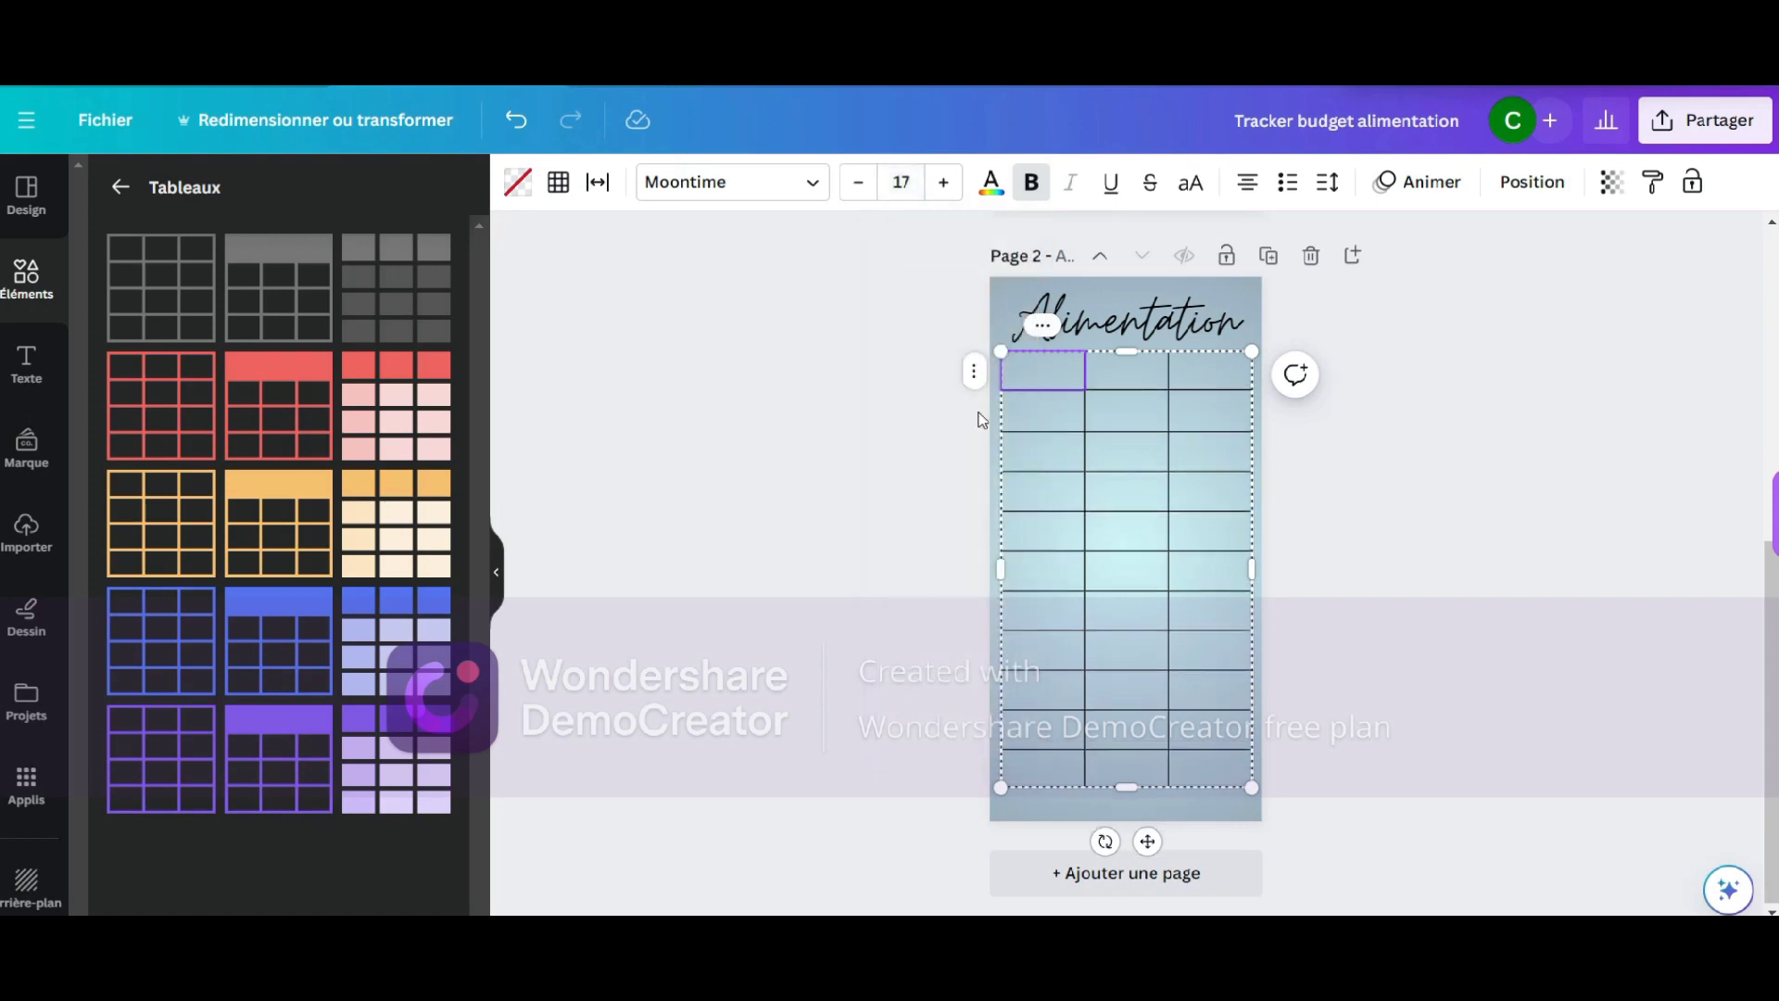
type("ATE")
Enter "LIBELLES" in the second header cell and "MONTANT" in the third
left_click(1102, 376)
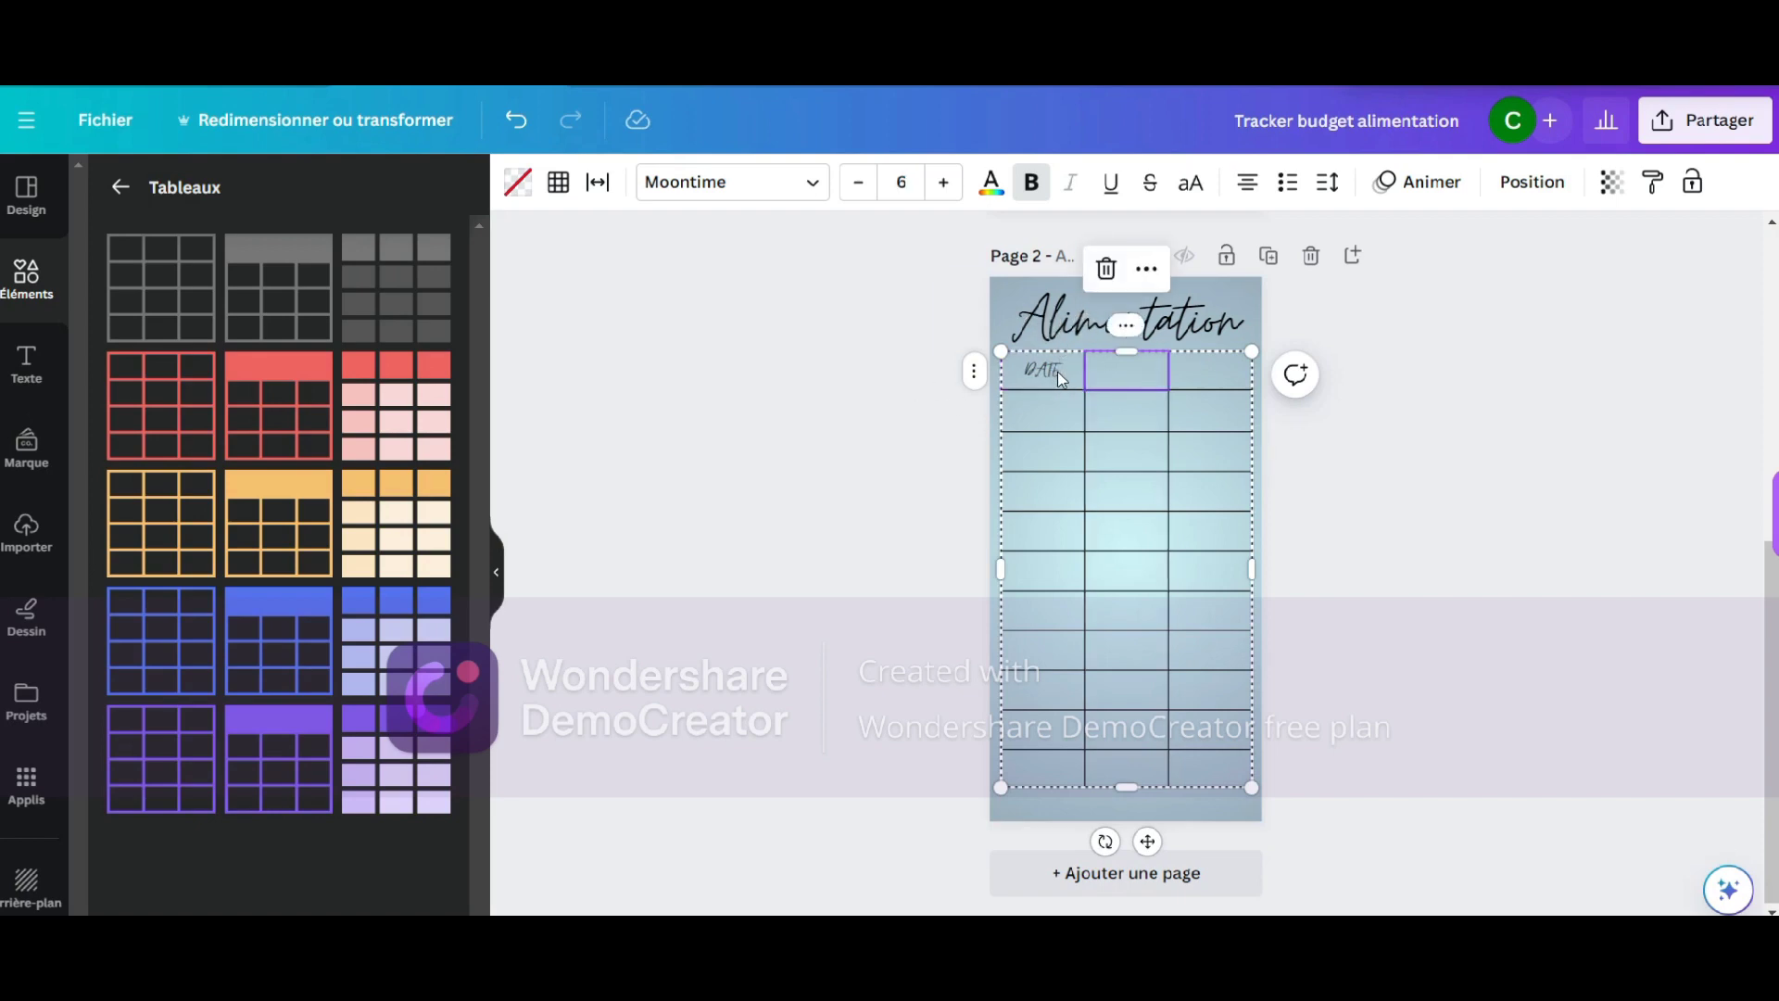
left_click(1112, 372)
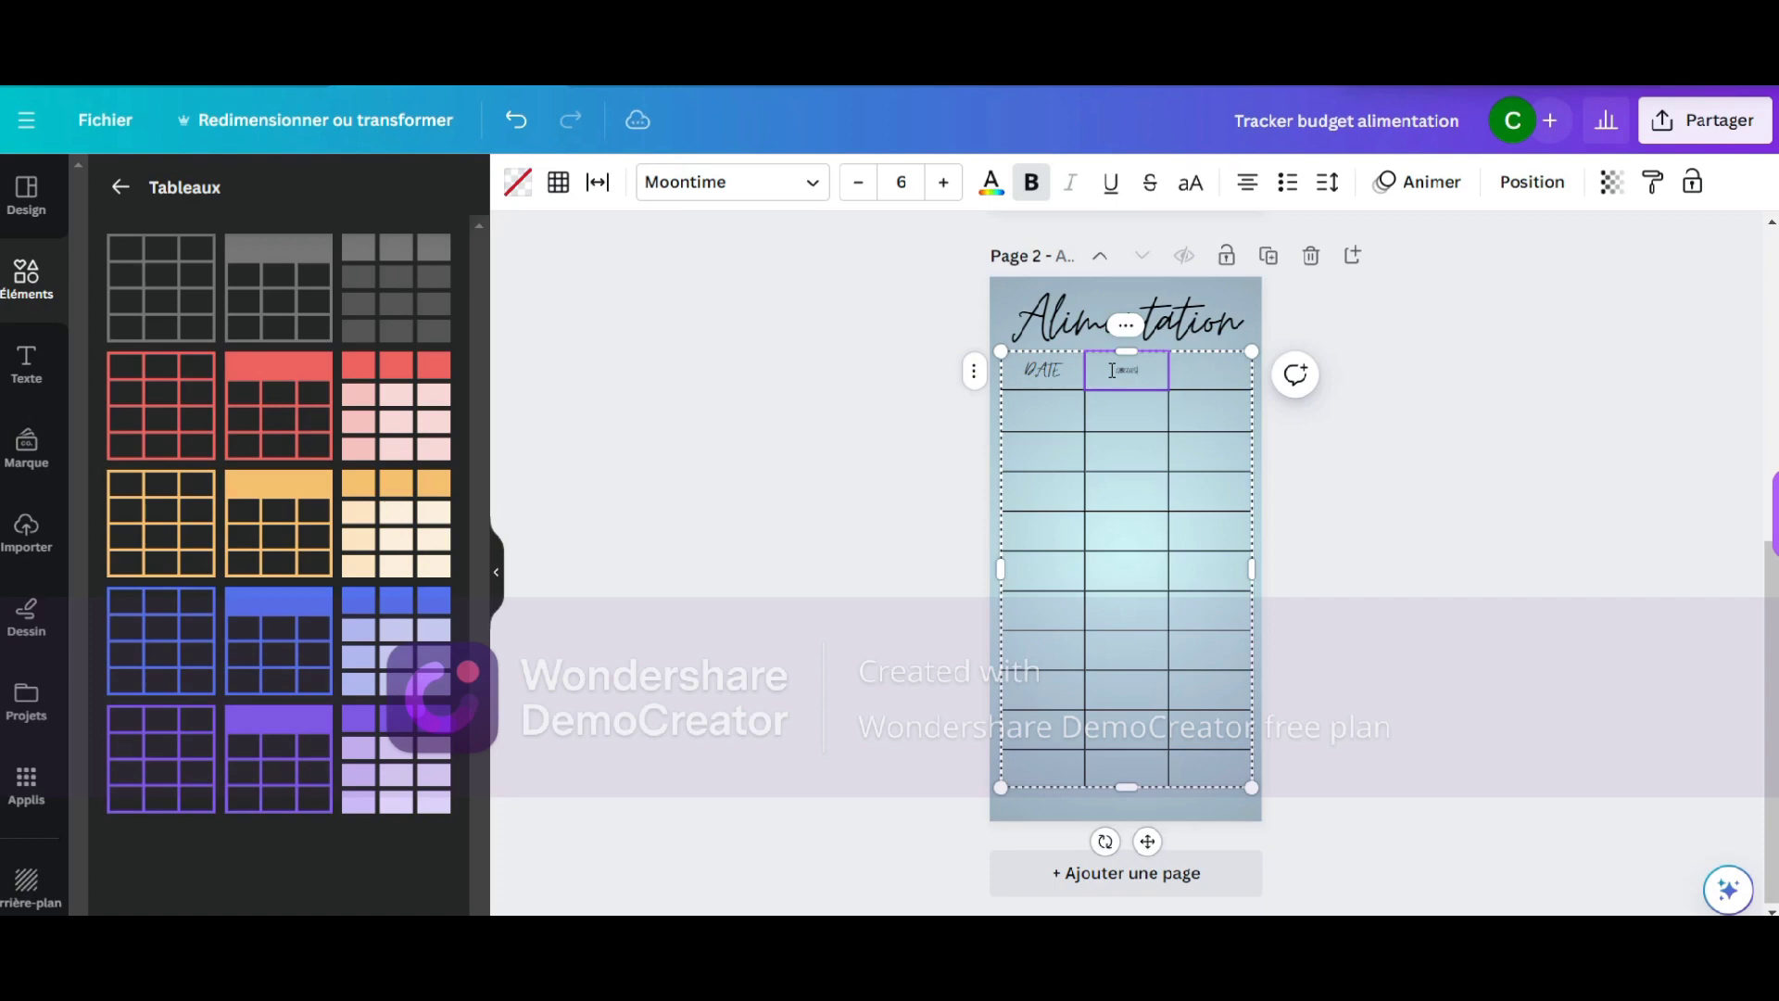
left_click(1216, 376)
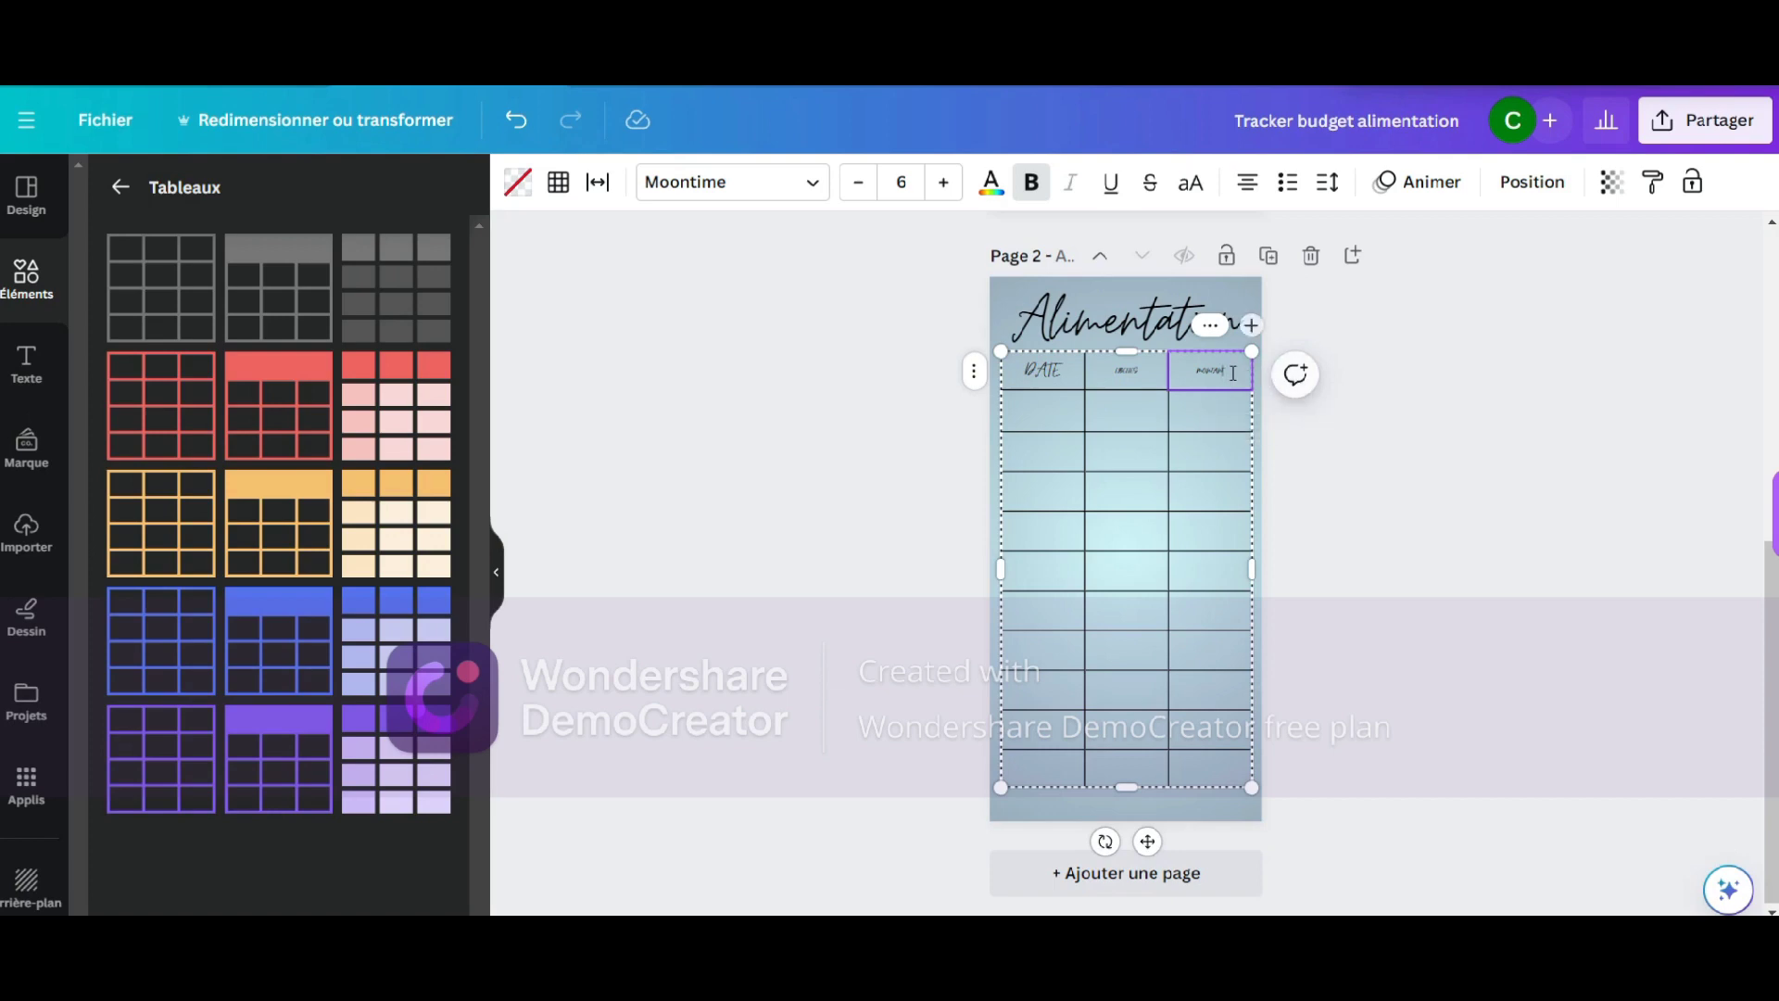
Set the font size of the "MONTANT" and "LIBELLES" headers to 15
left_click(921, 182)
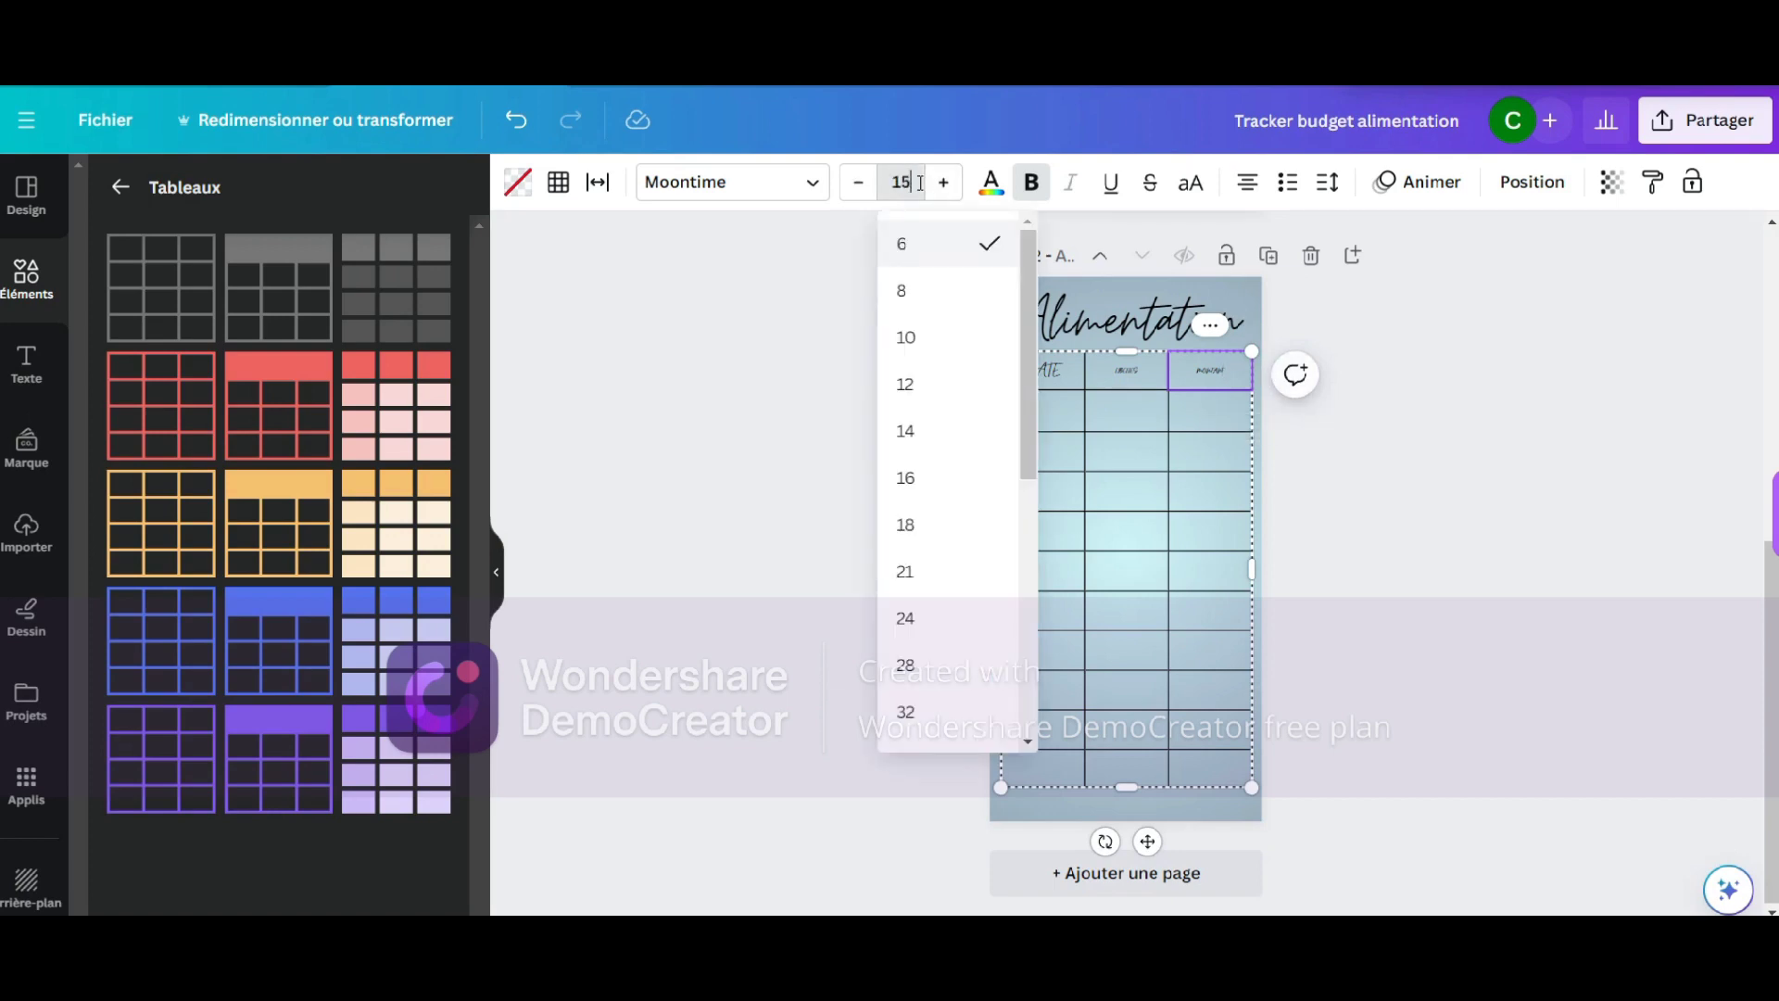
key("Return")
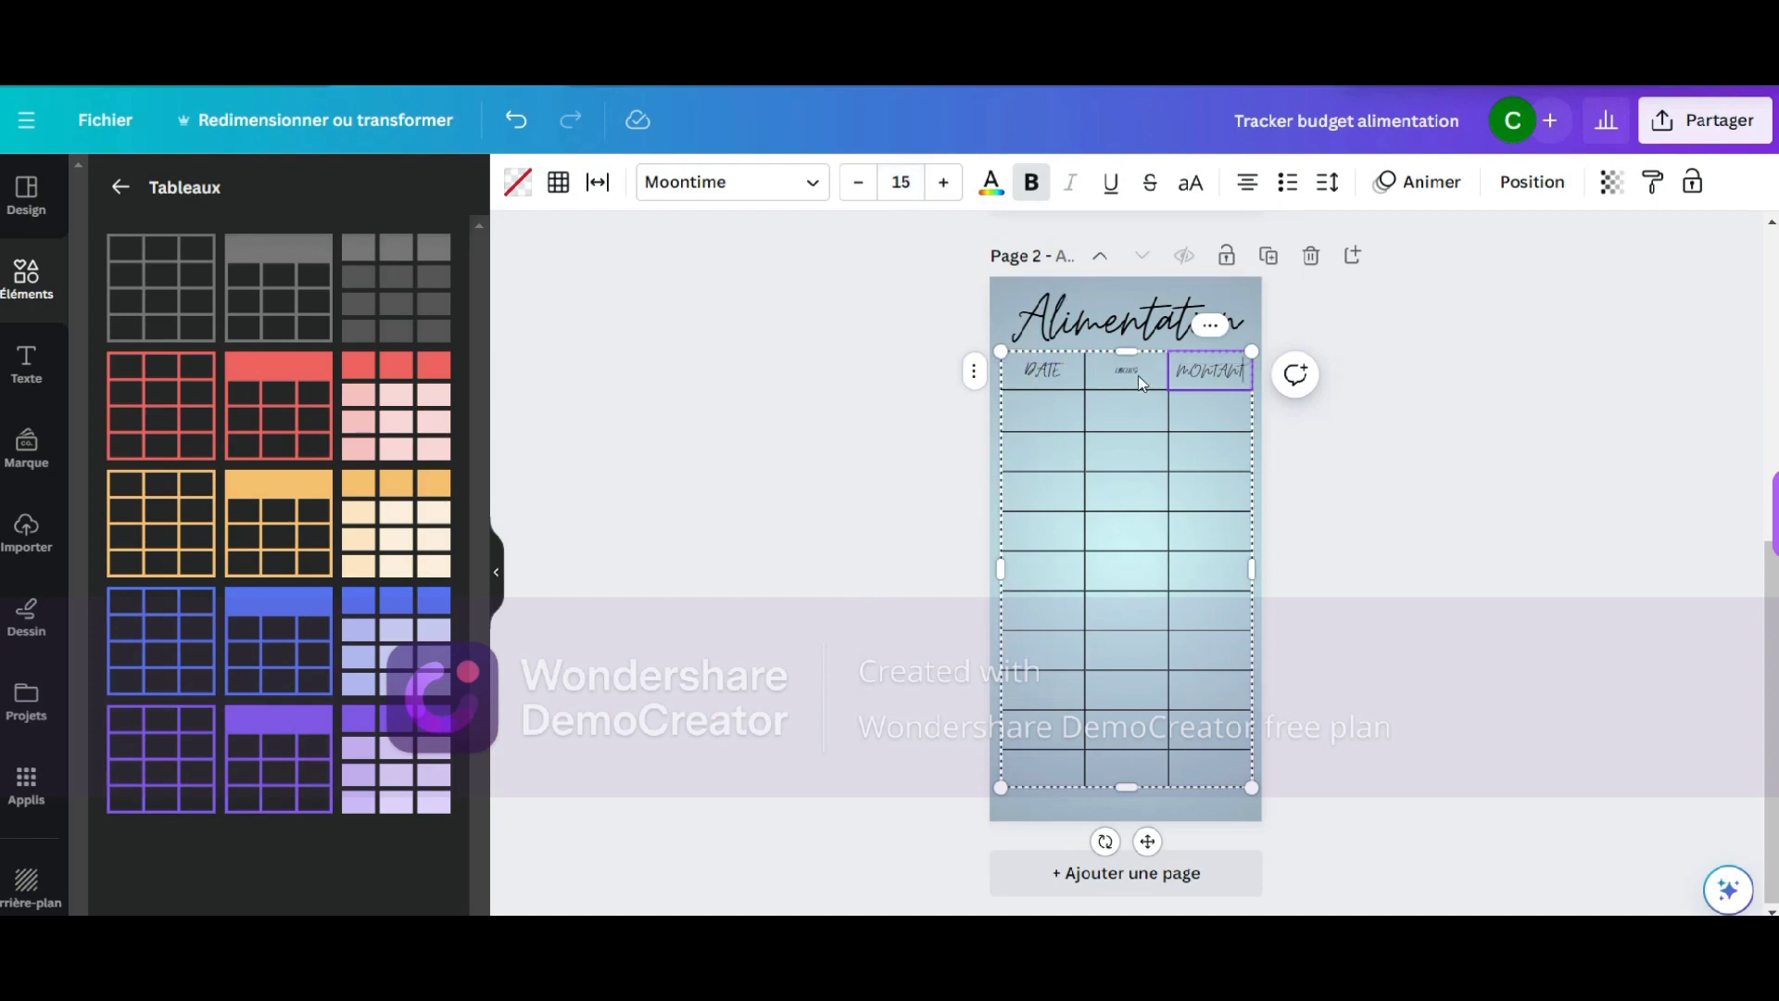
left_click(1137, 374)
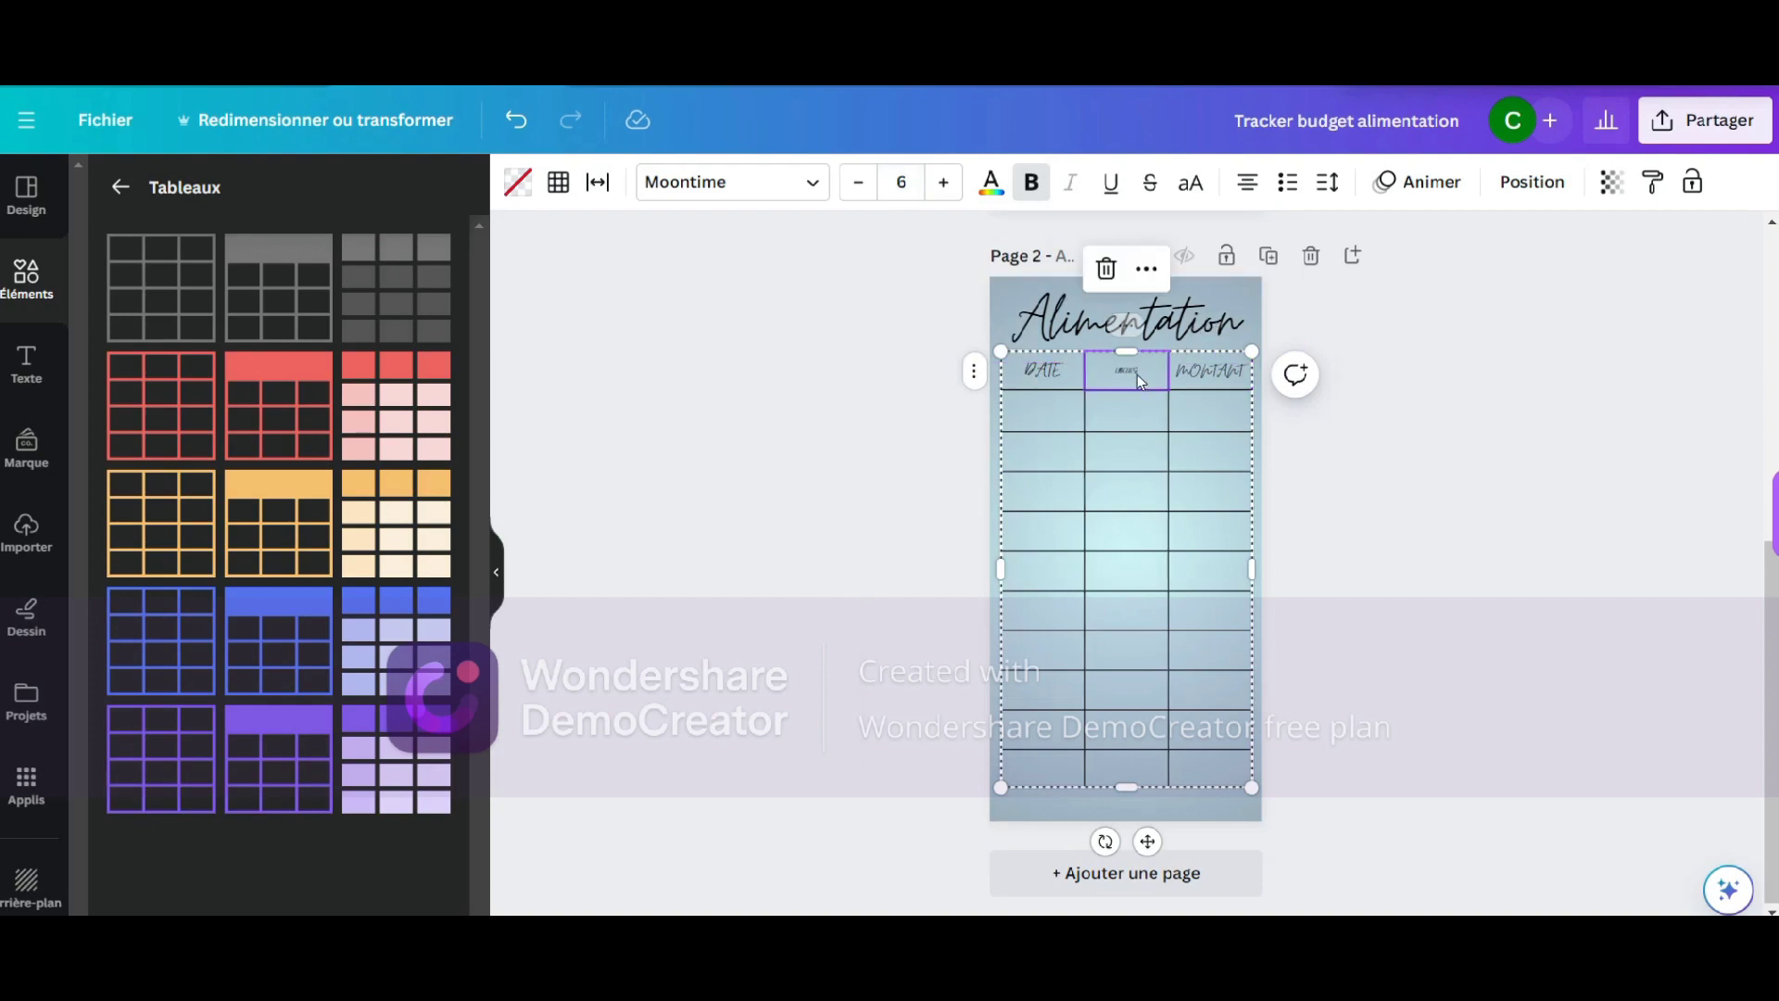
left_click(900, 183)
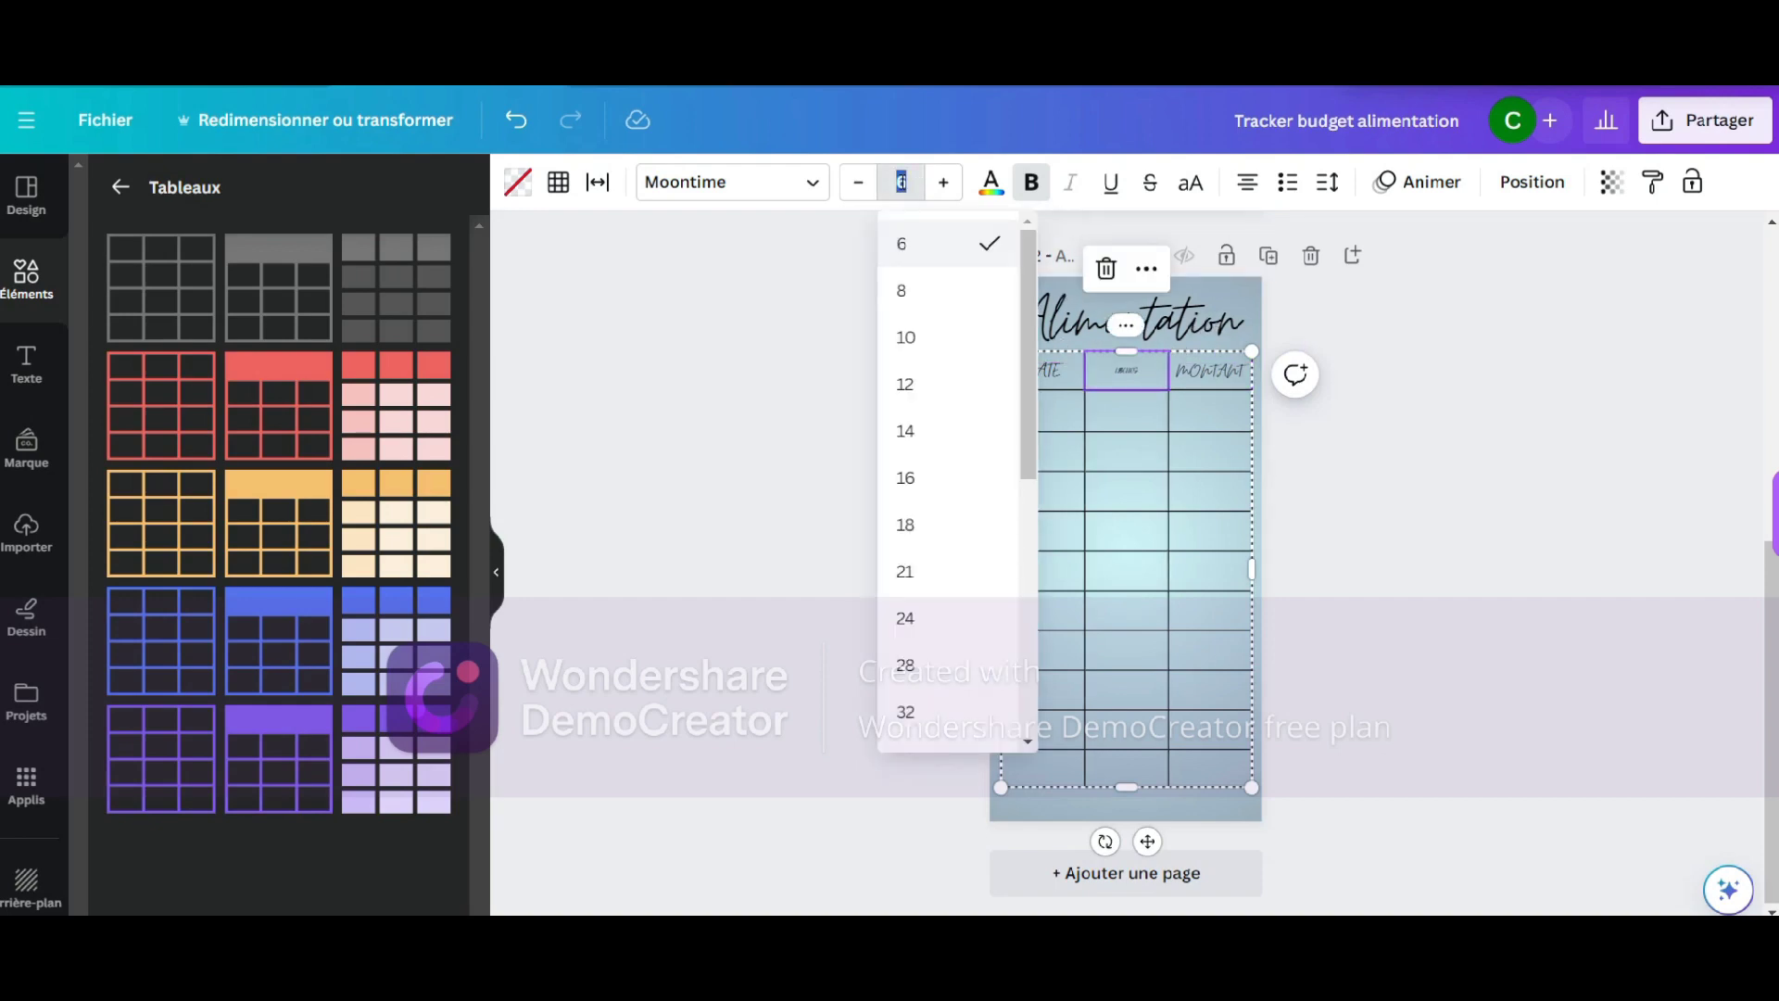
type("15")
key("Return")
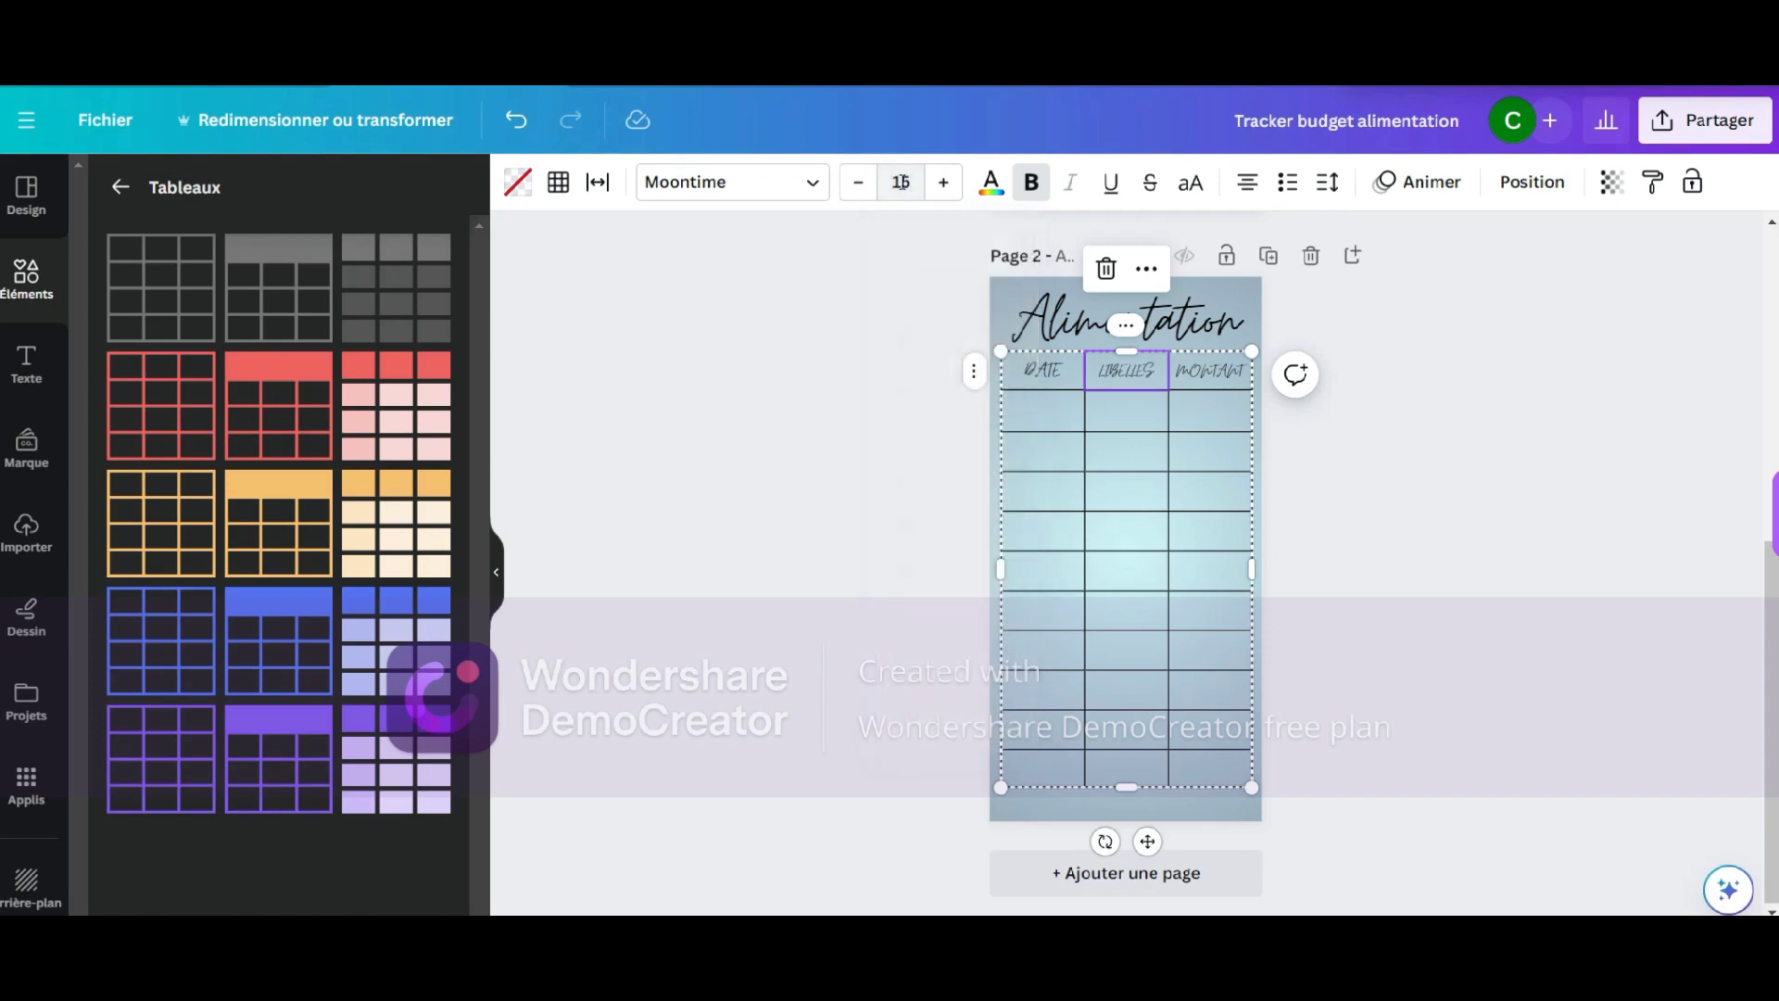
Try the Railey and Glacial Indifference fonts on the "DATE" header
left_click(1053, 377)
left_click(728, 190)
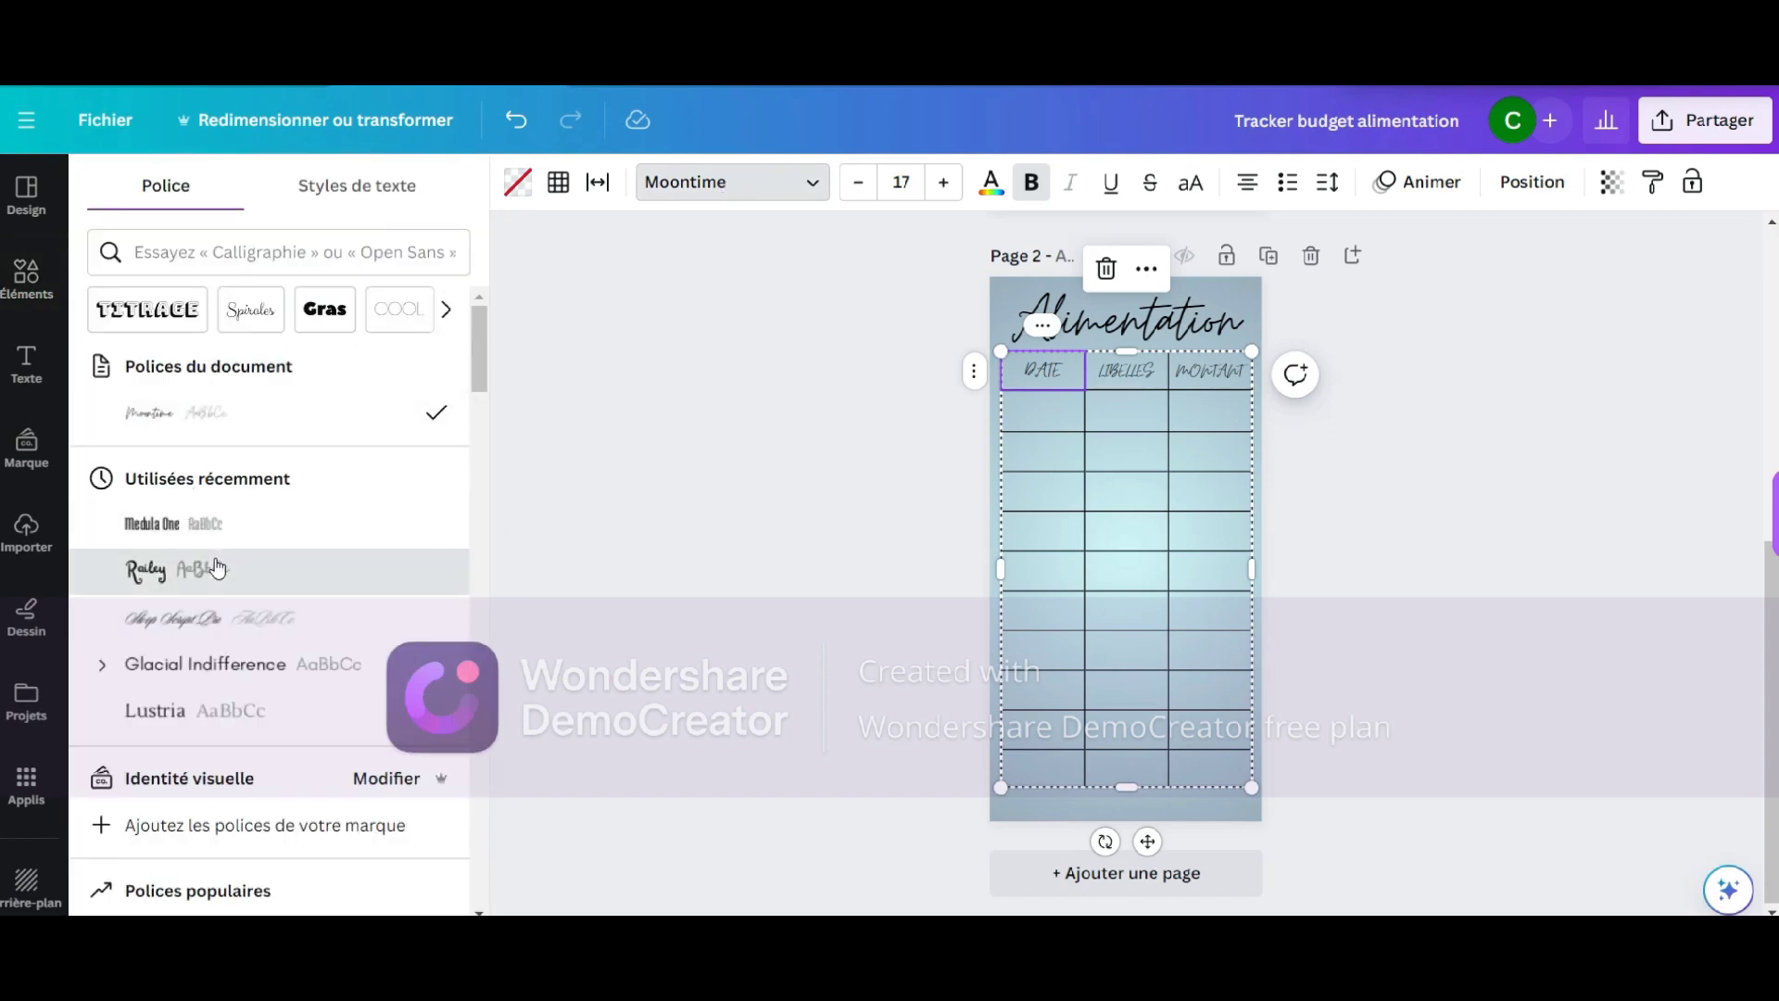
left_click(215, 567)
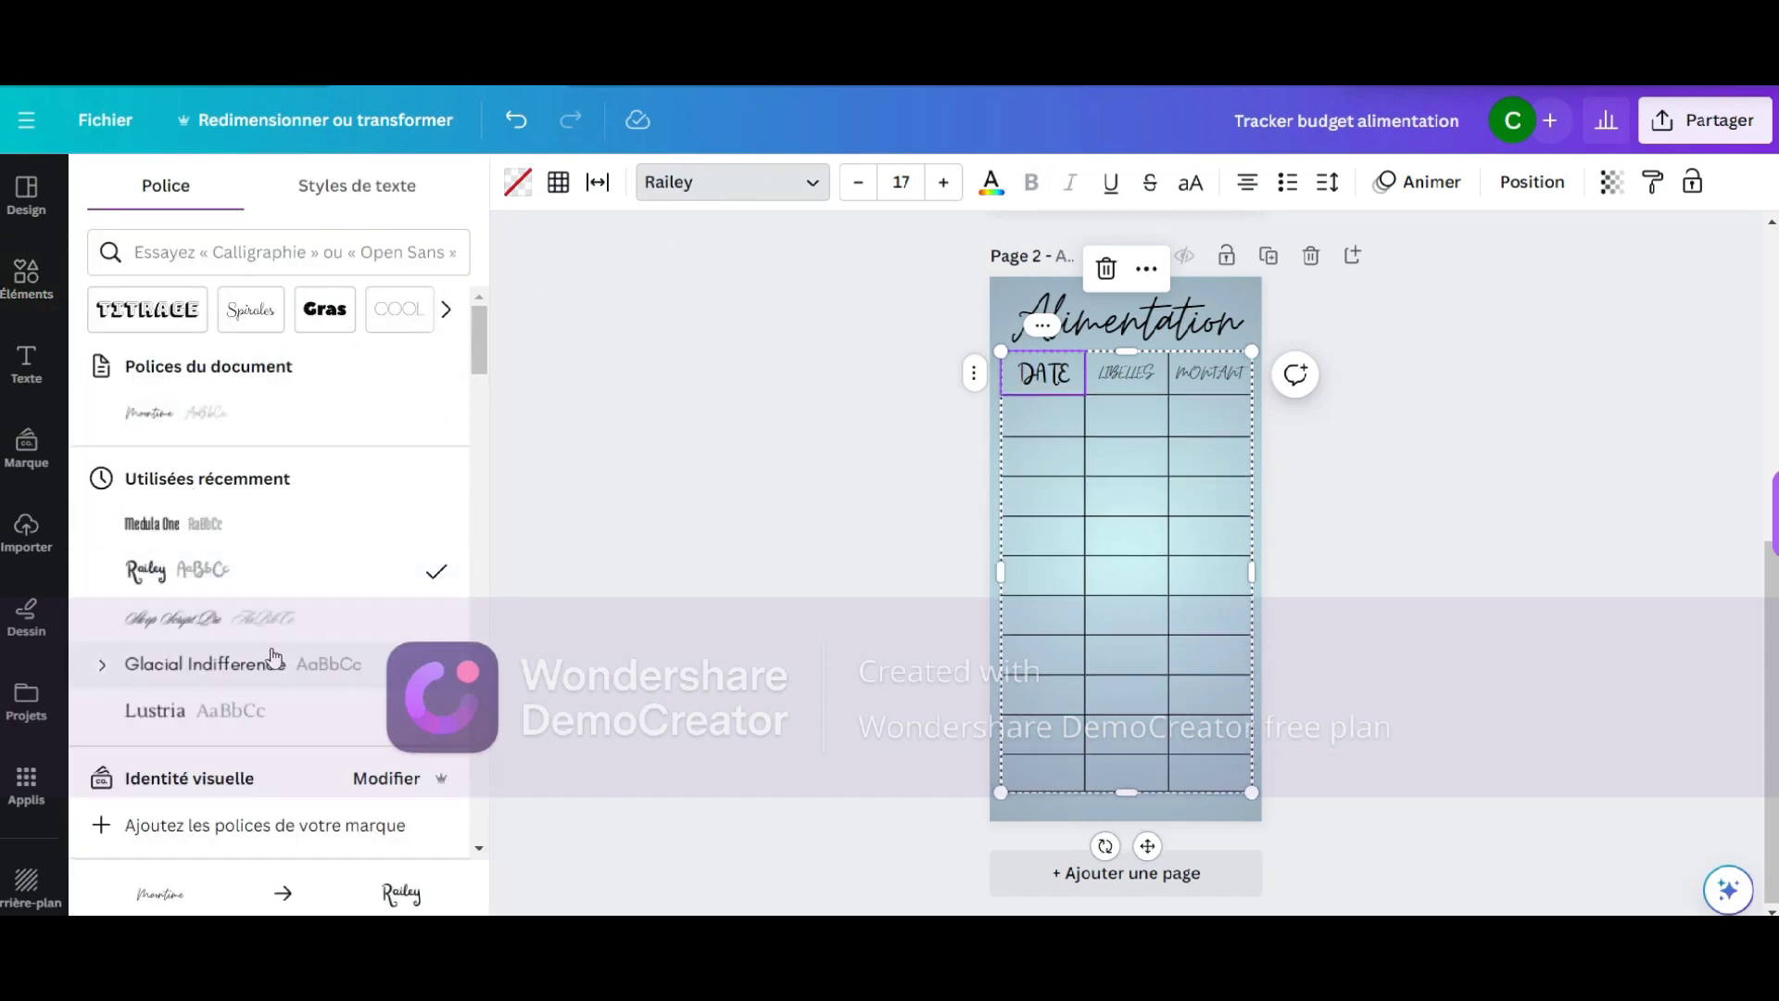
left_click(301, 667)
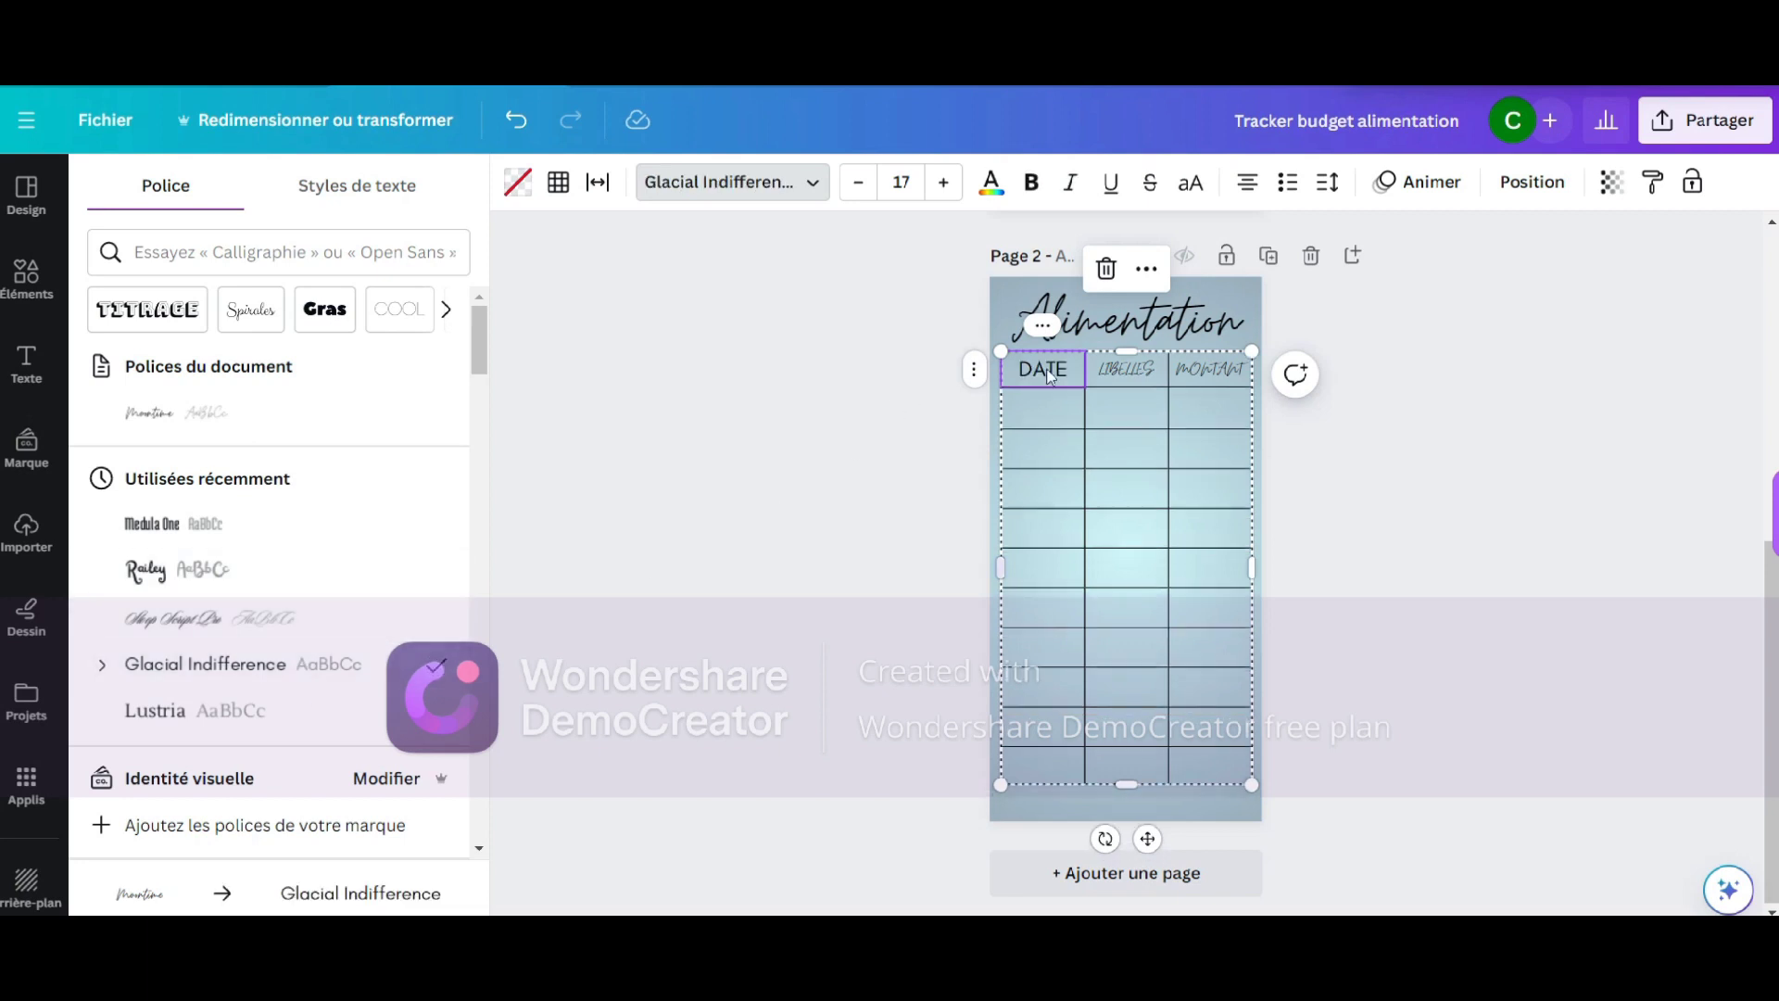
Try Glacial Indifference on the "LIBELLES" header, and set all three table headers to the Lustria font
left_click(1114, 372)
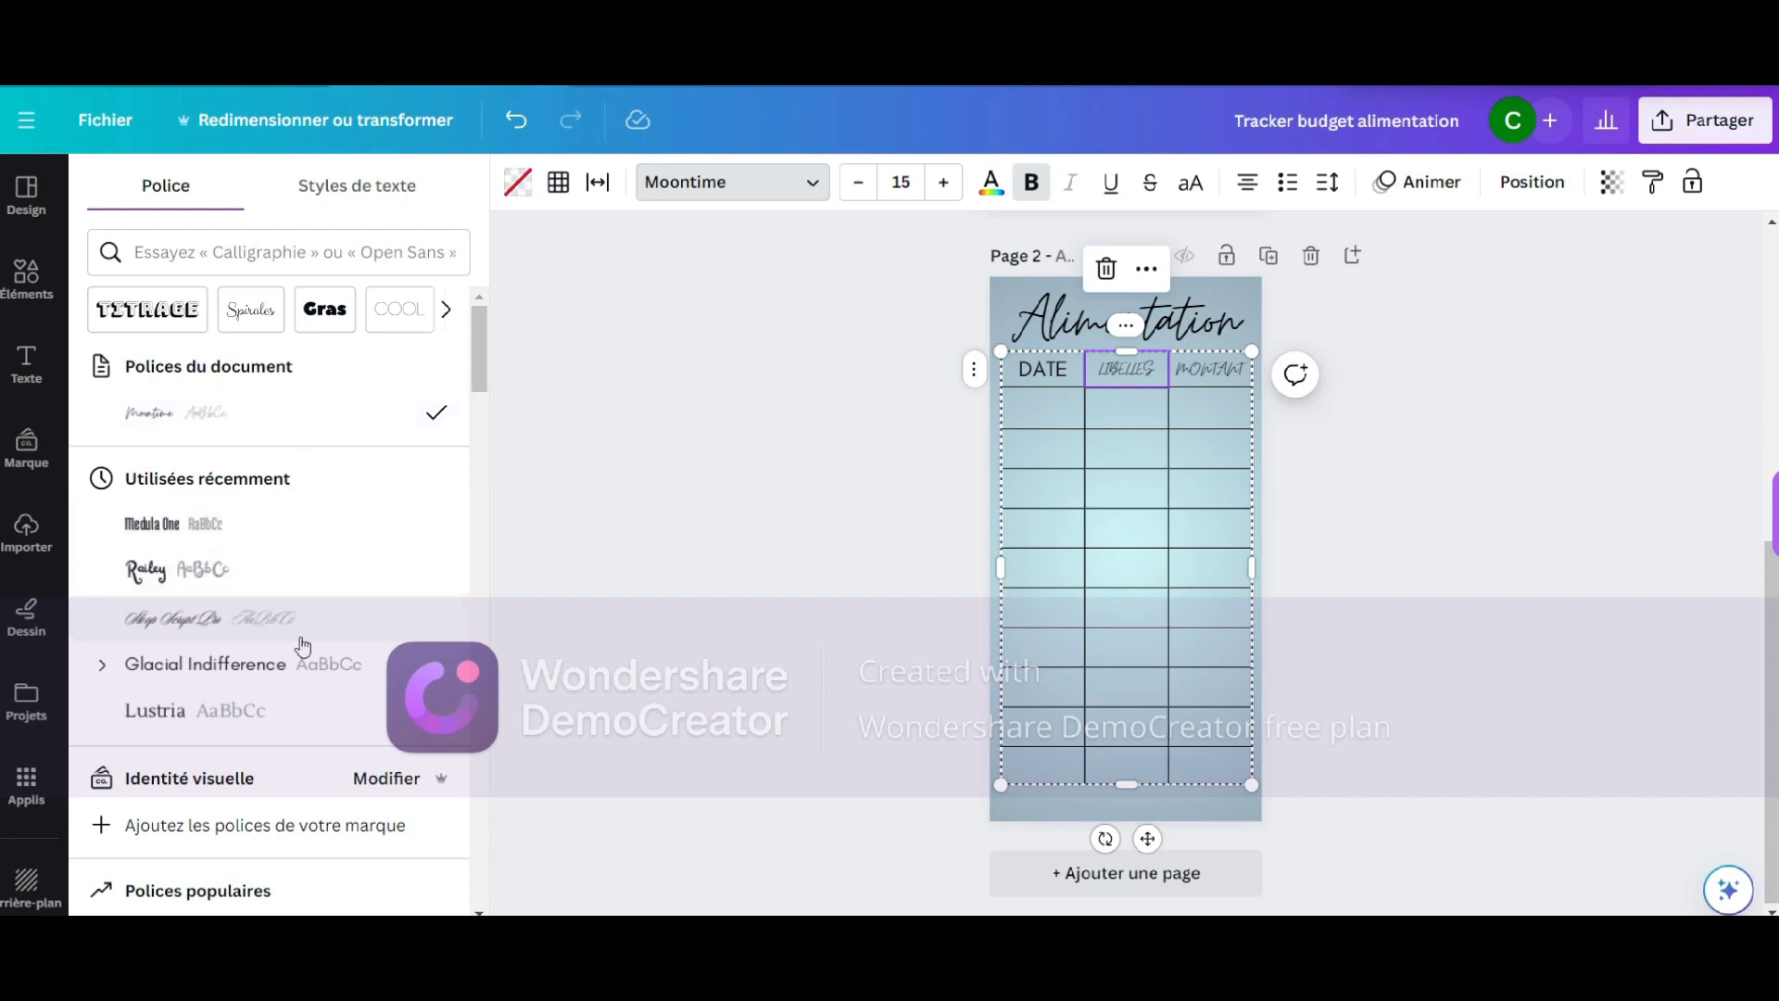
left_click(307, 668)
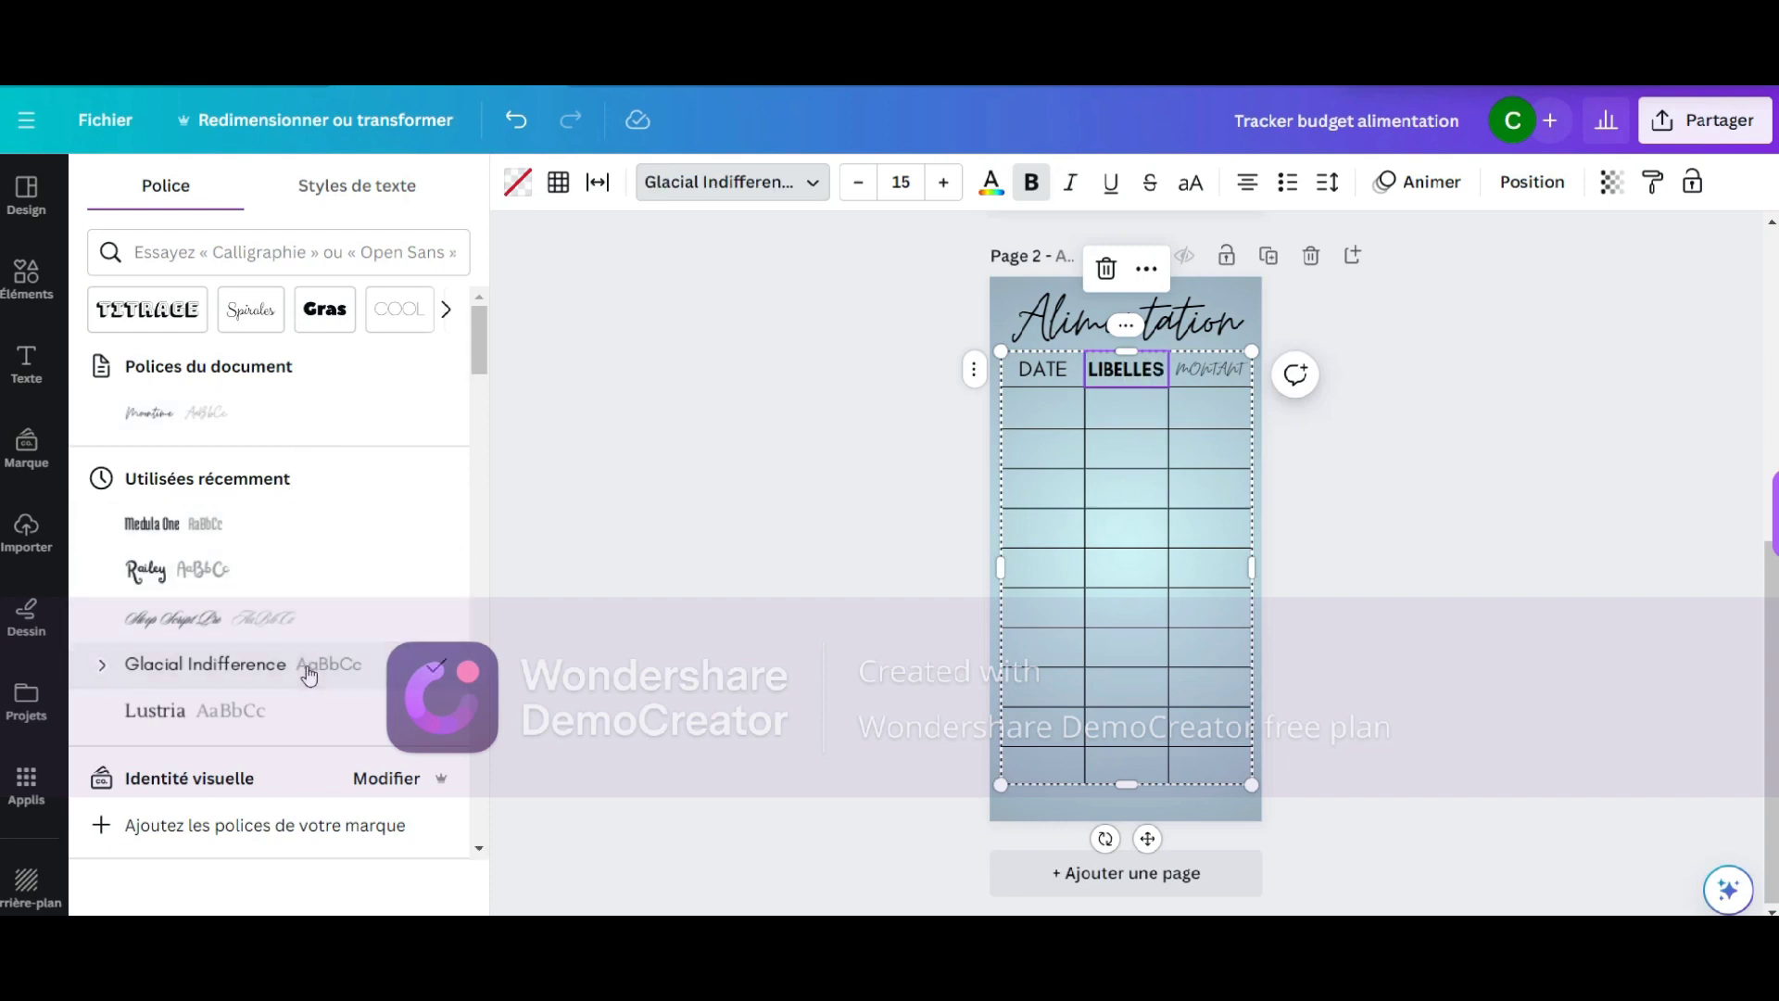
left_click(299, 729)
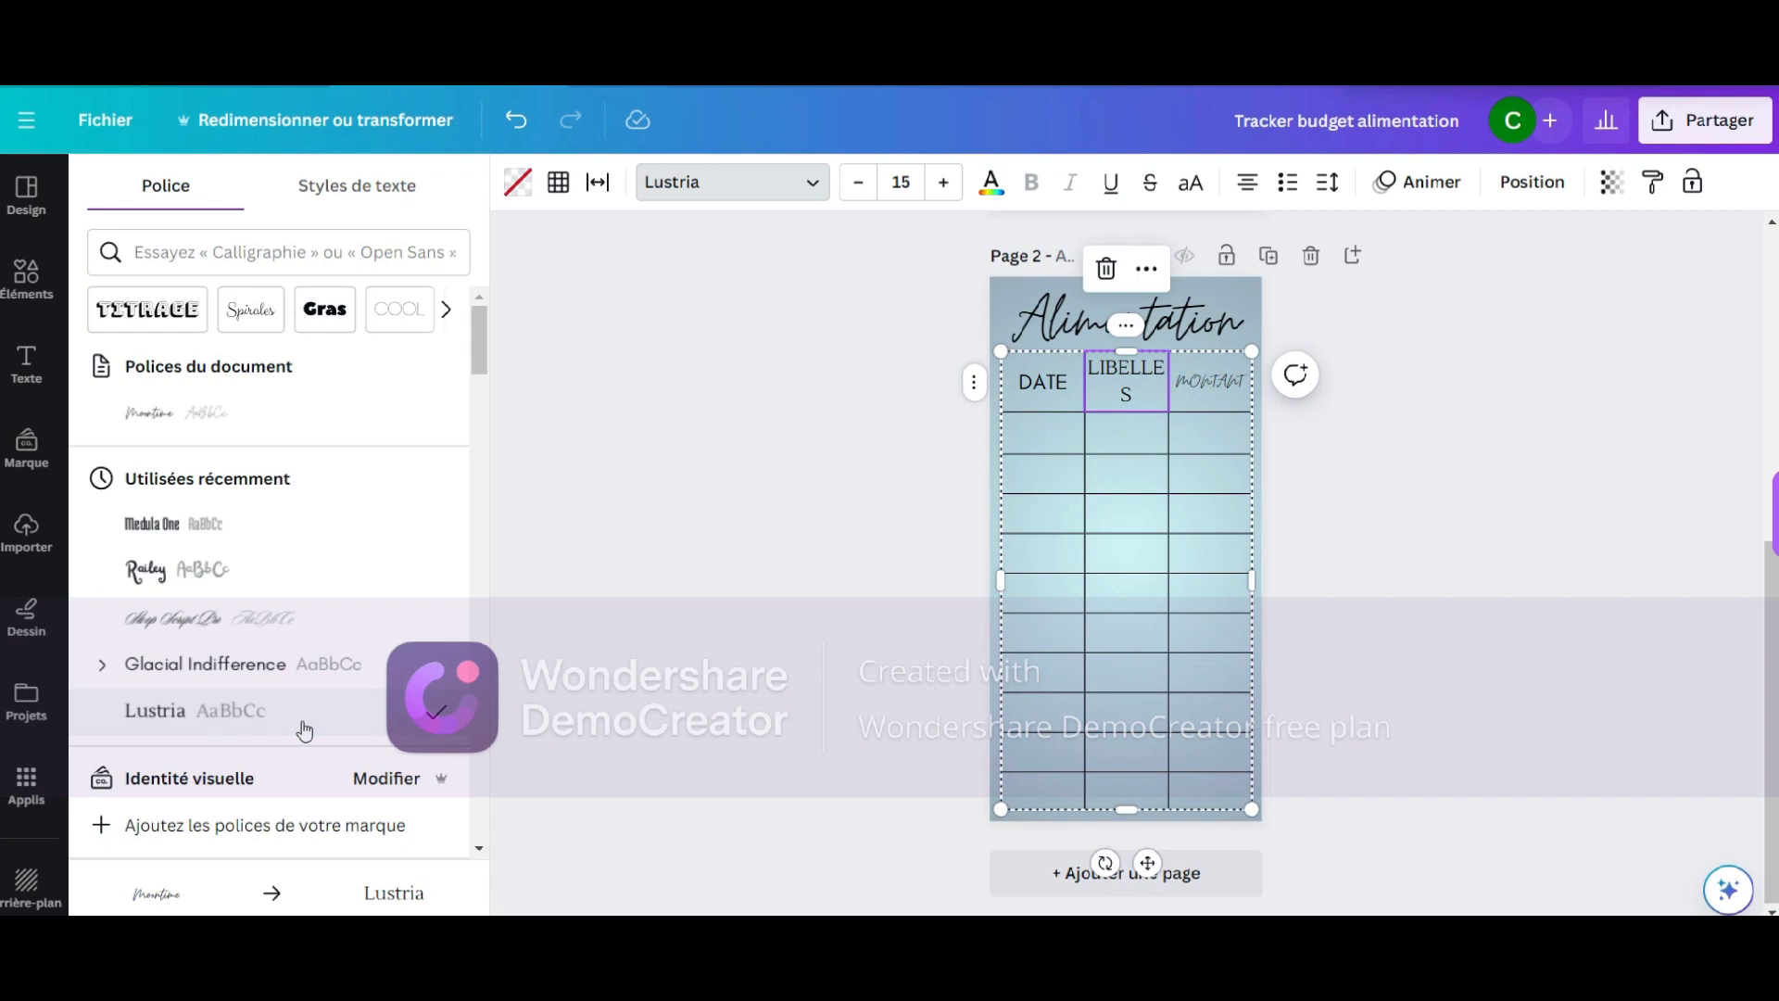
left_click(1048, 397)
left_click(194, 727)
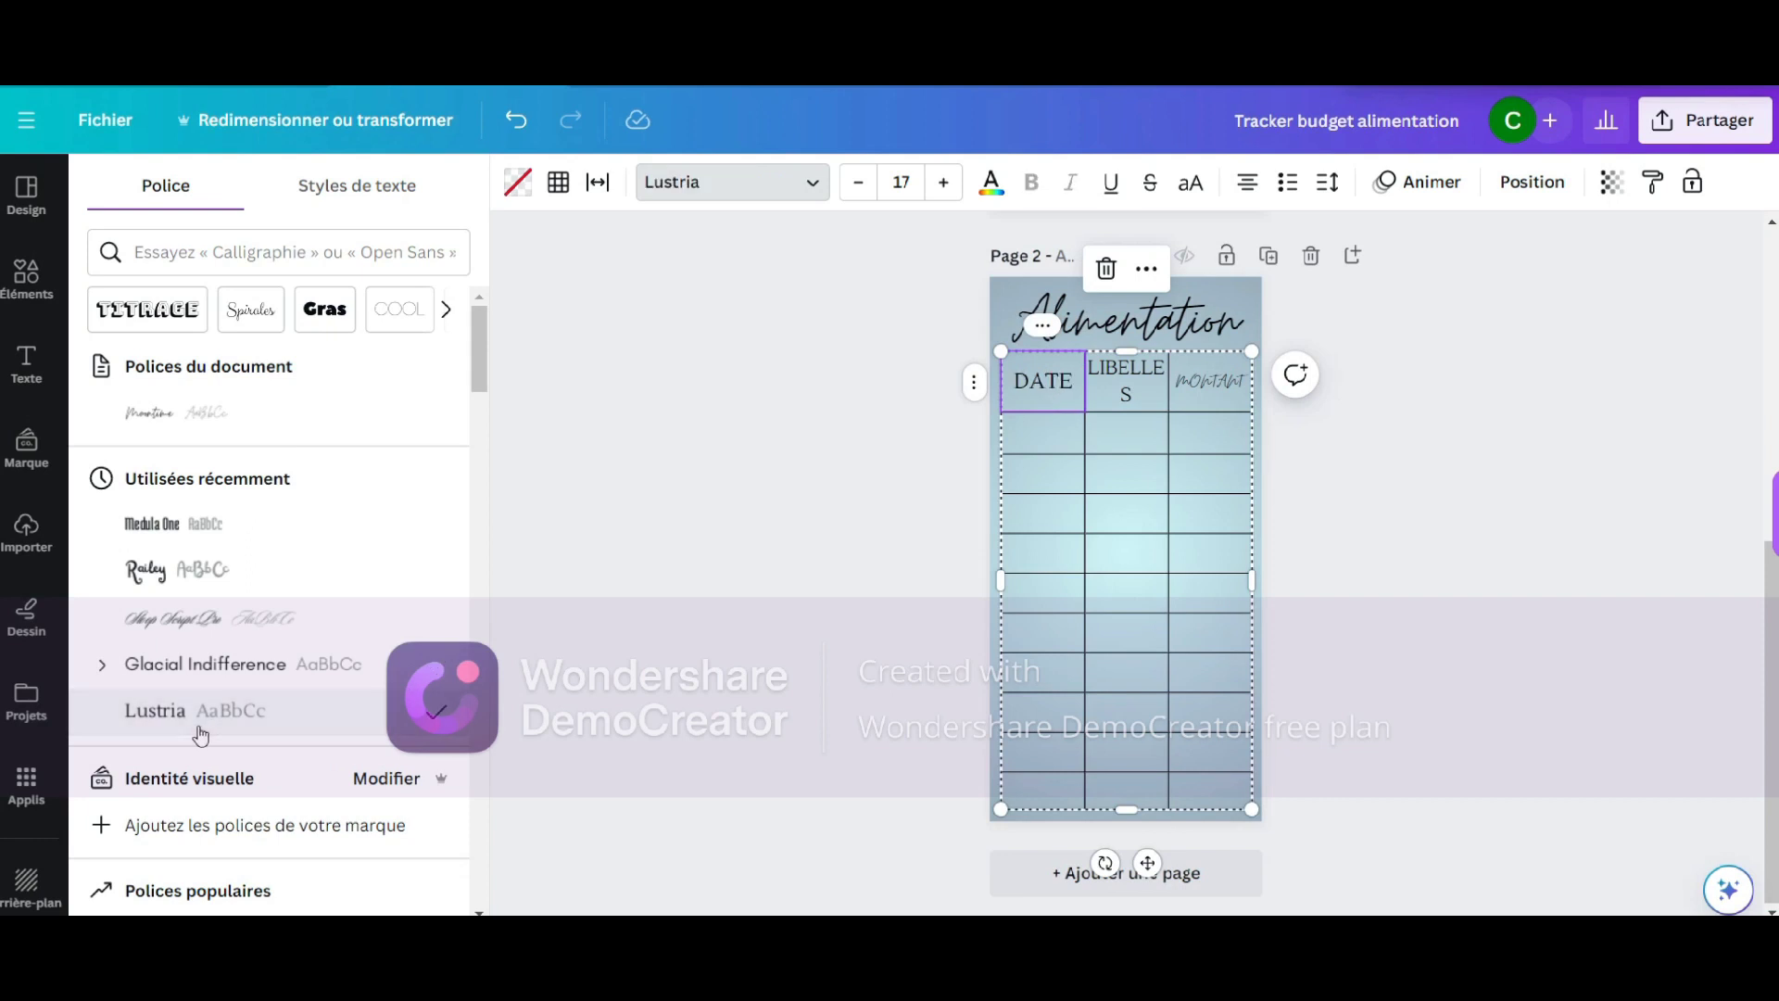
left_click(1224, 389)
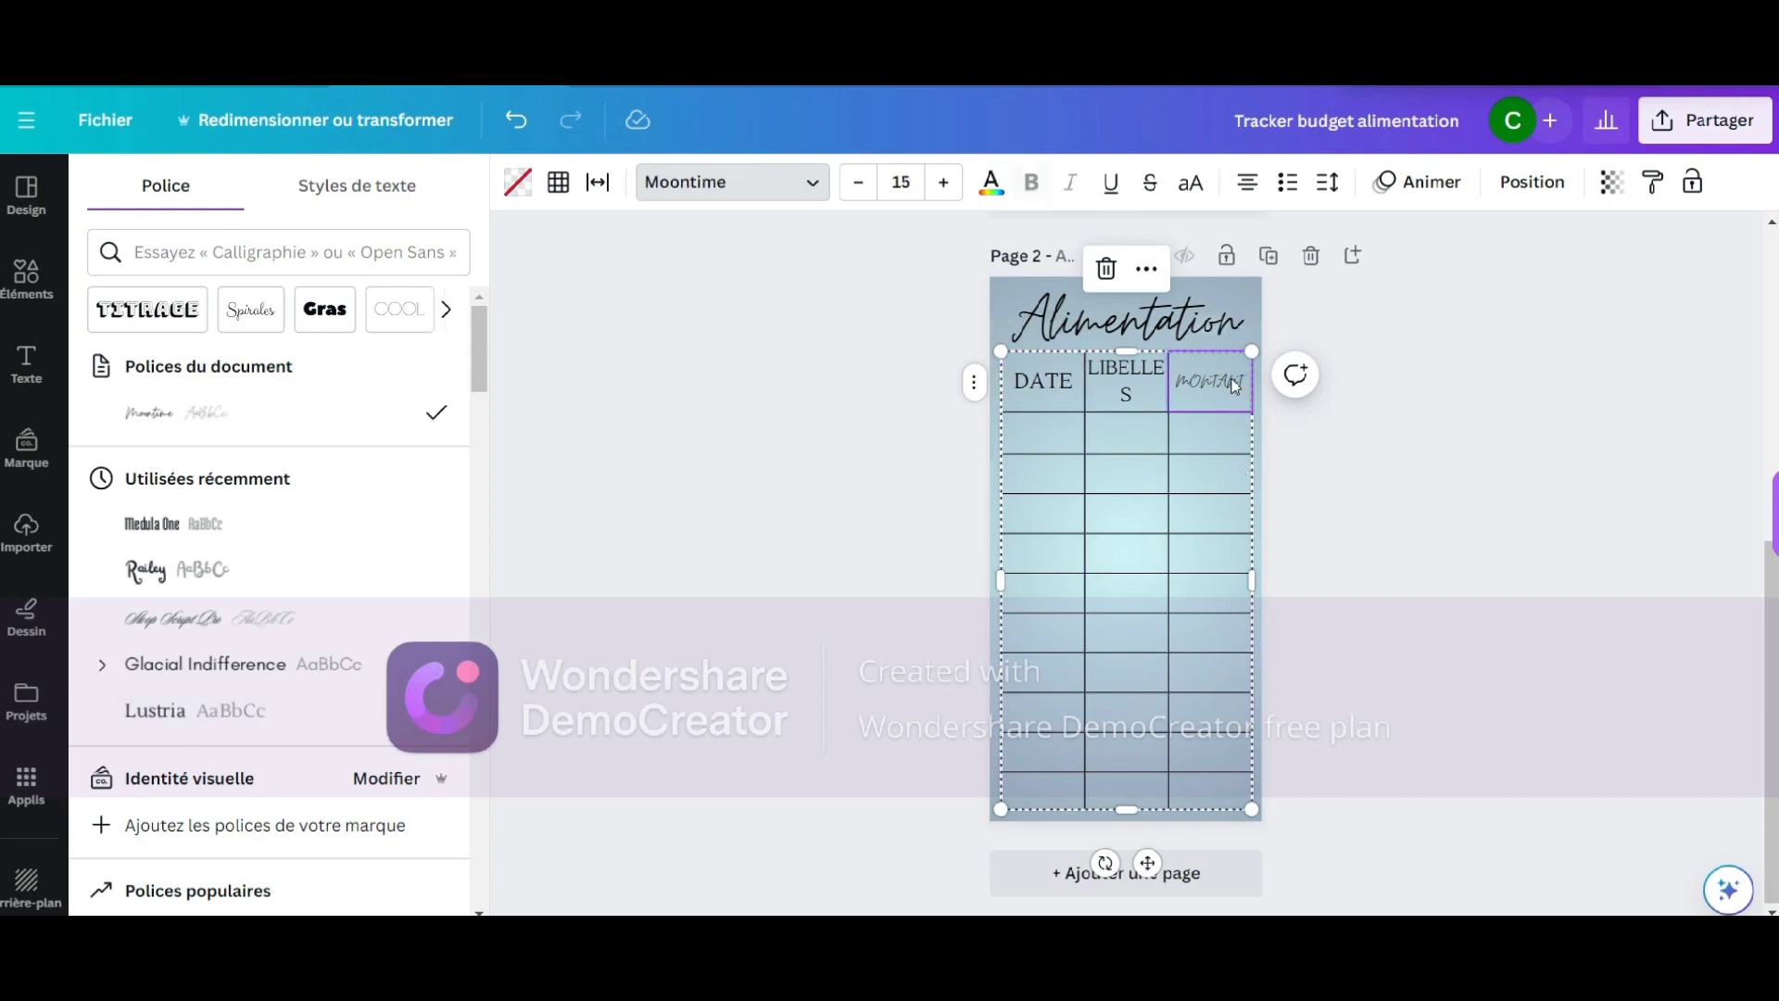
left_click(268, 711)
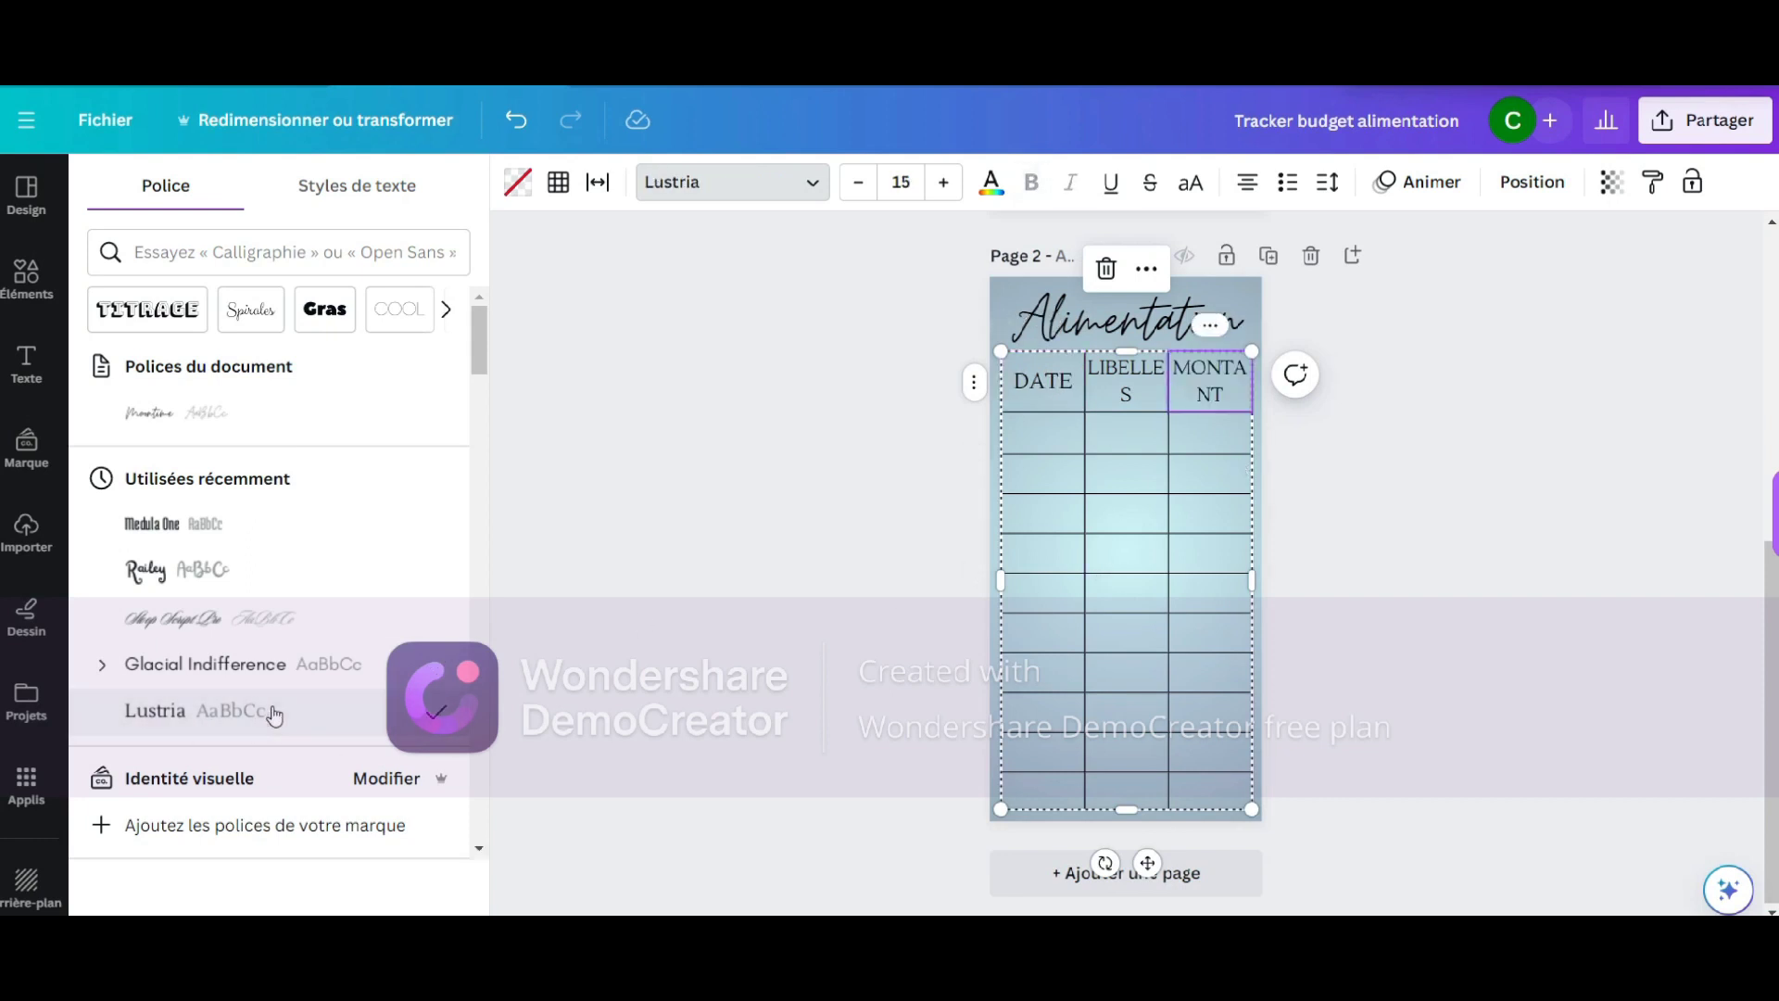
Reduce the "MONTANT" header's font size to 10
left_click(861, 181)
left_click(861, 181)
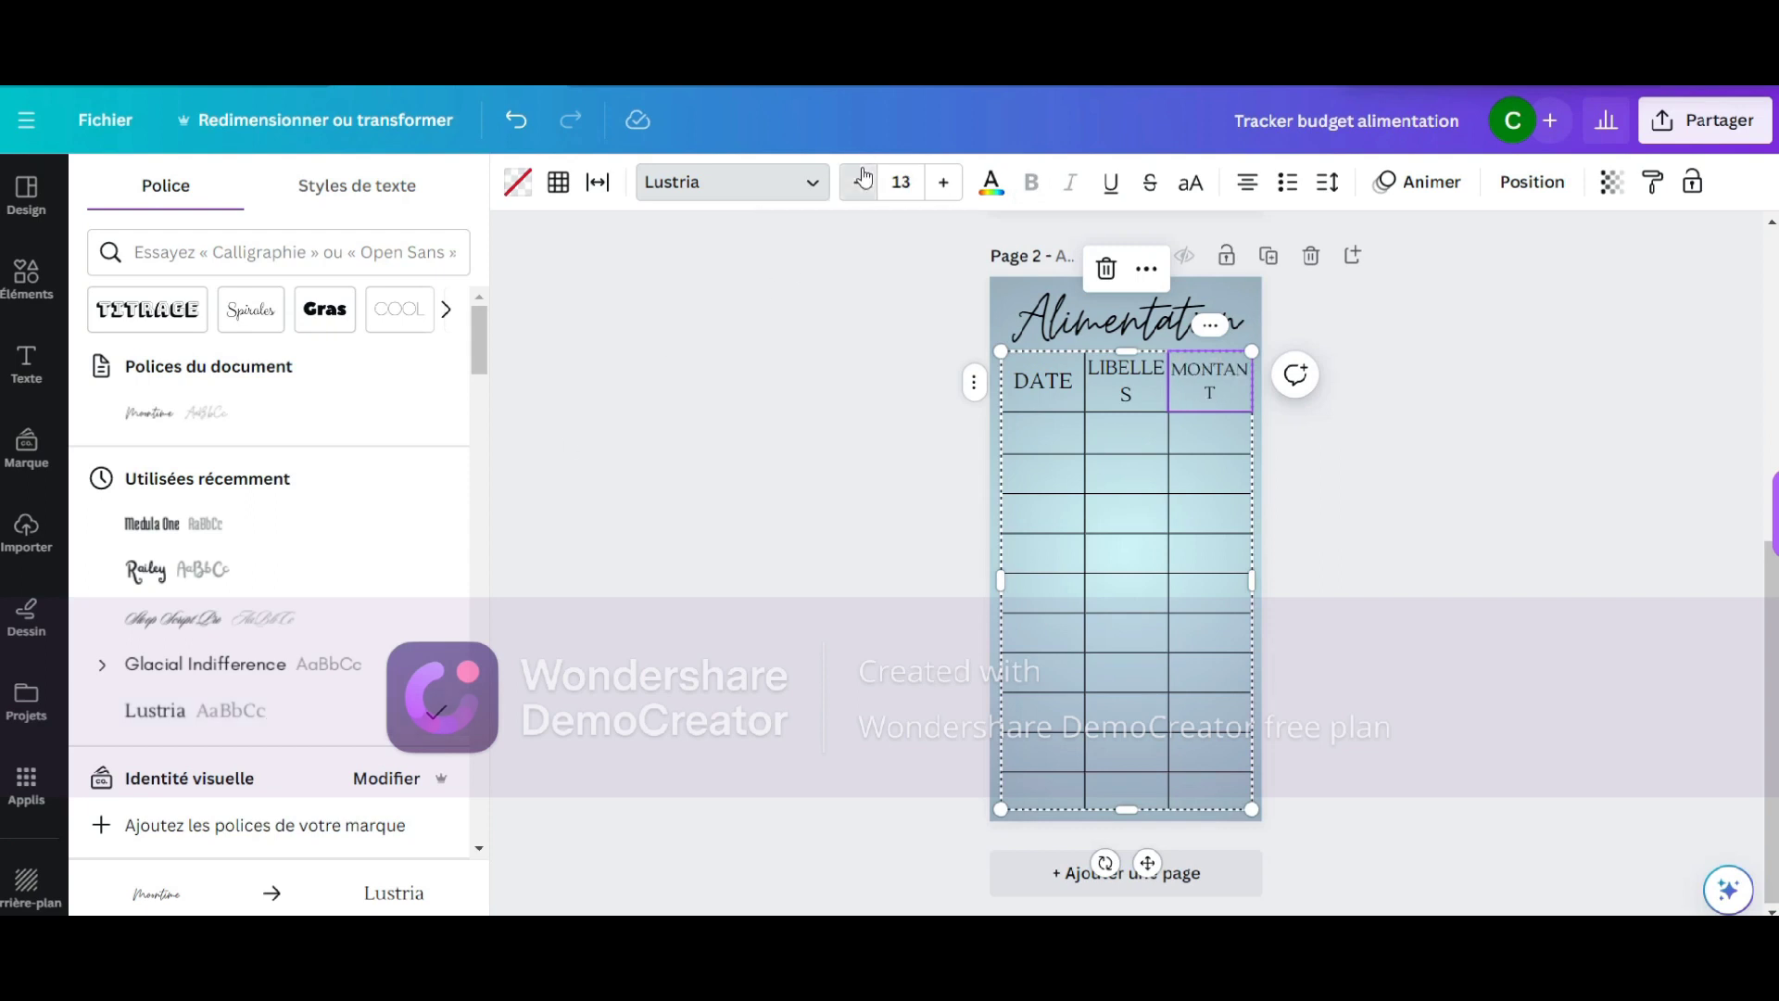
left_click(861, 181)
left_click(861, 181)
left_click(861, 181)
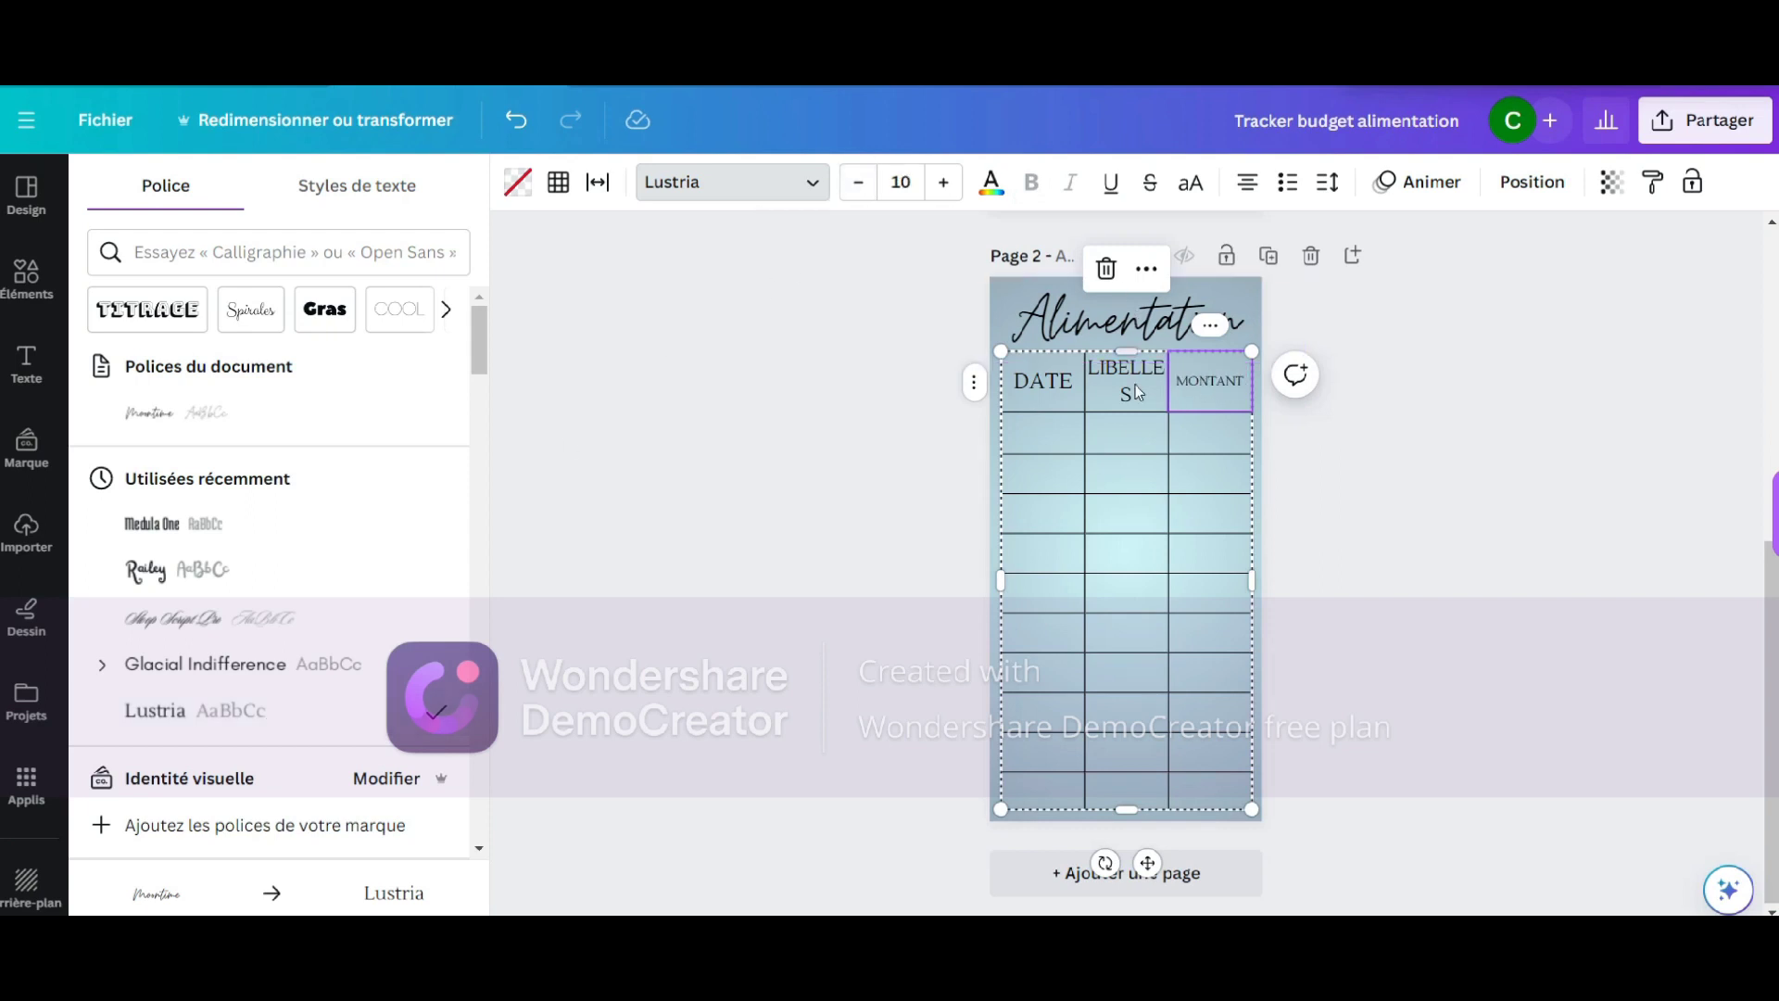
Set the font size of the "LIBELLES" table header to 10
left_click(1136, 387)
left_click(857, 182)
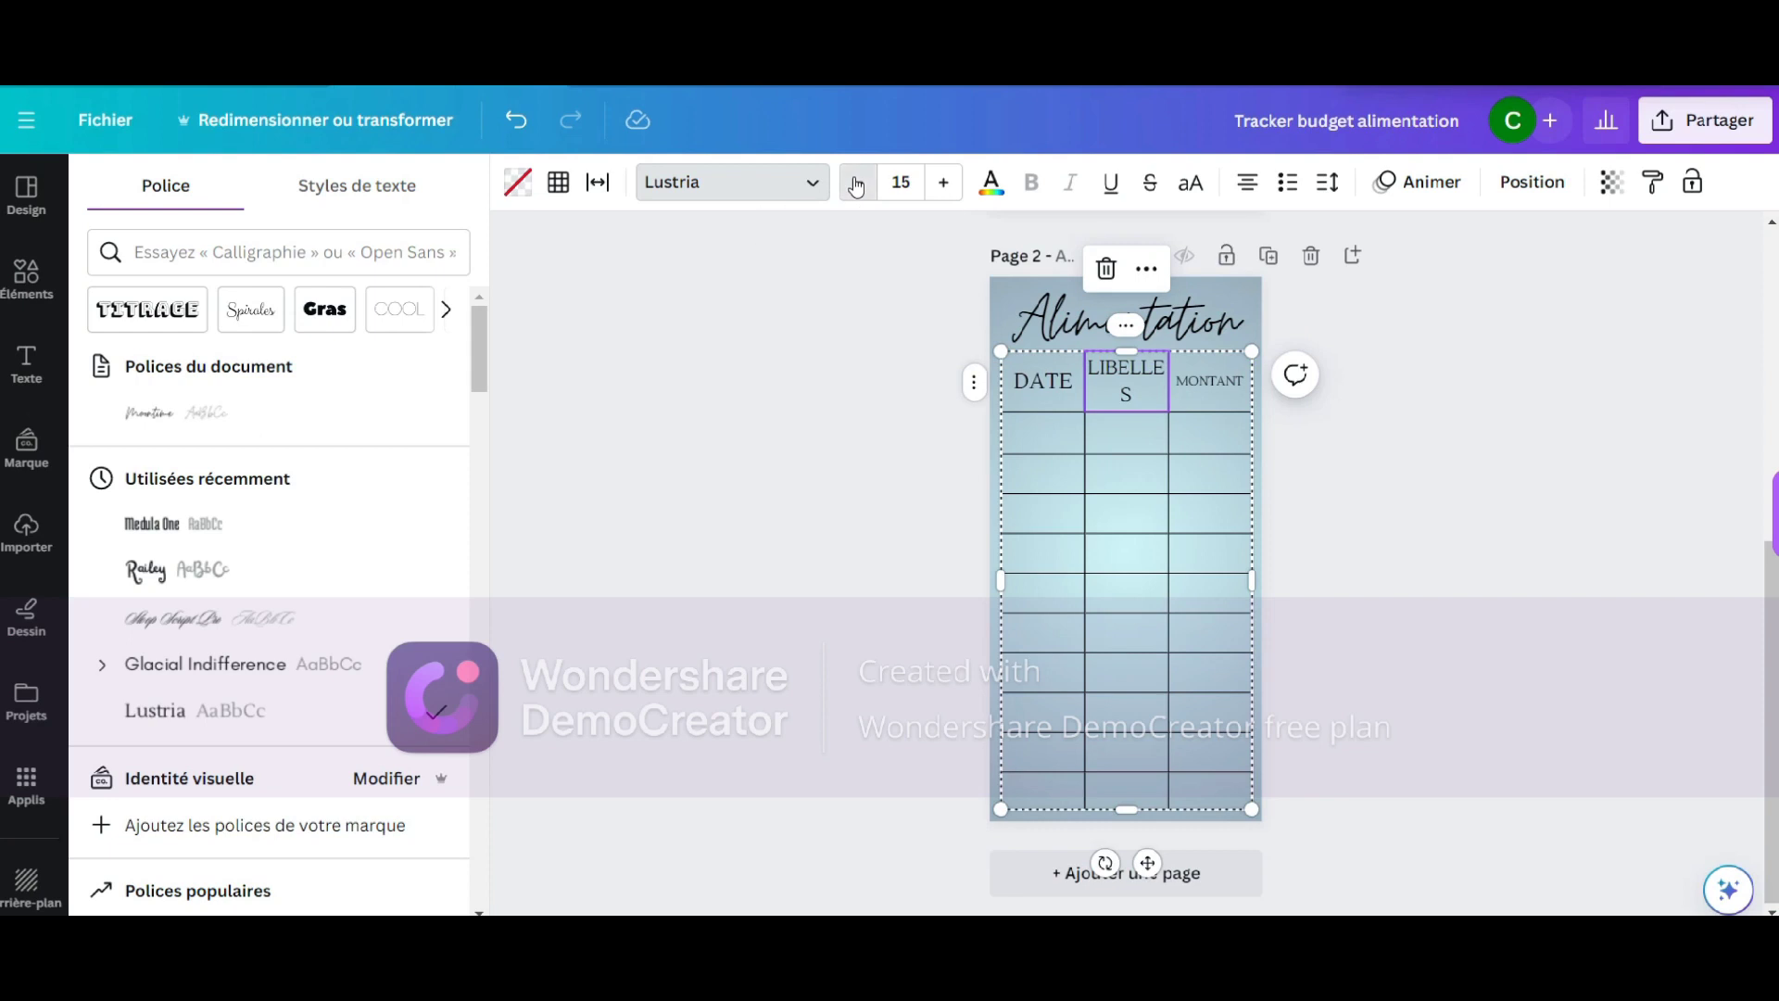
left_click(858, 182)
left_click(857, 182)
left_click(857, 183)
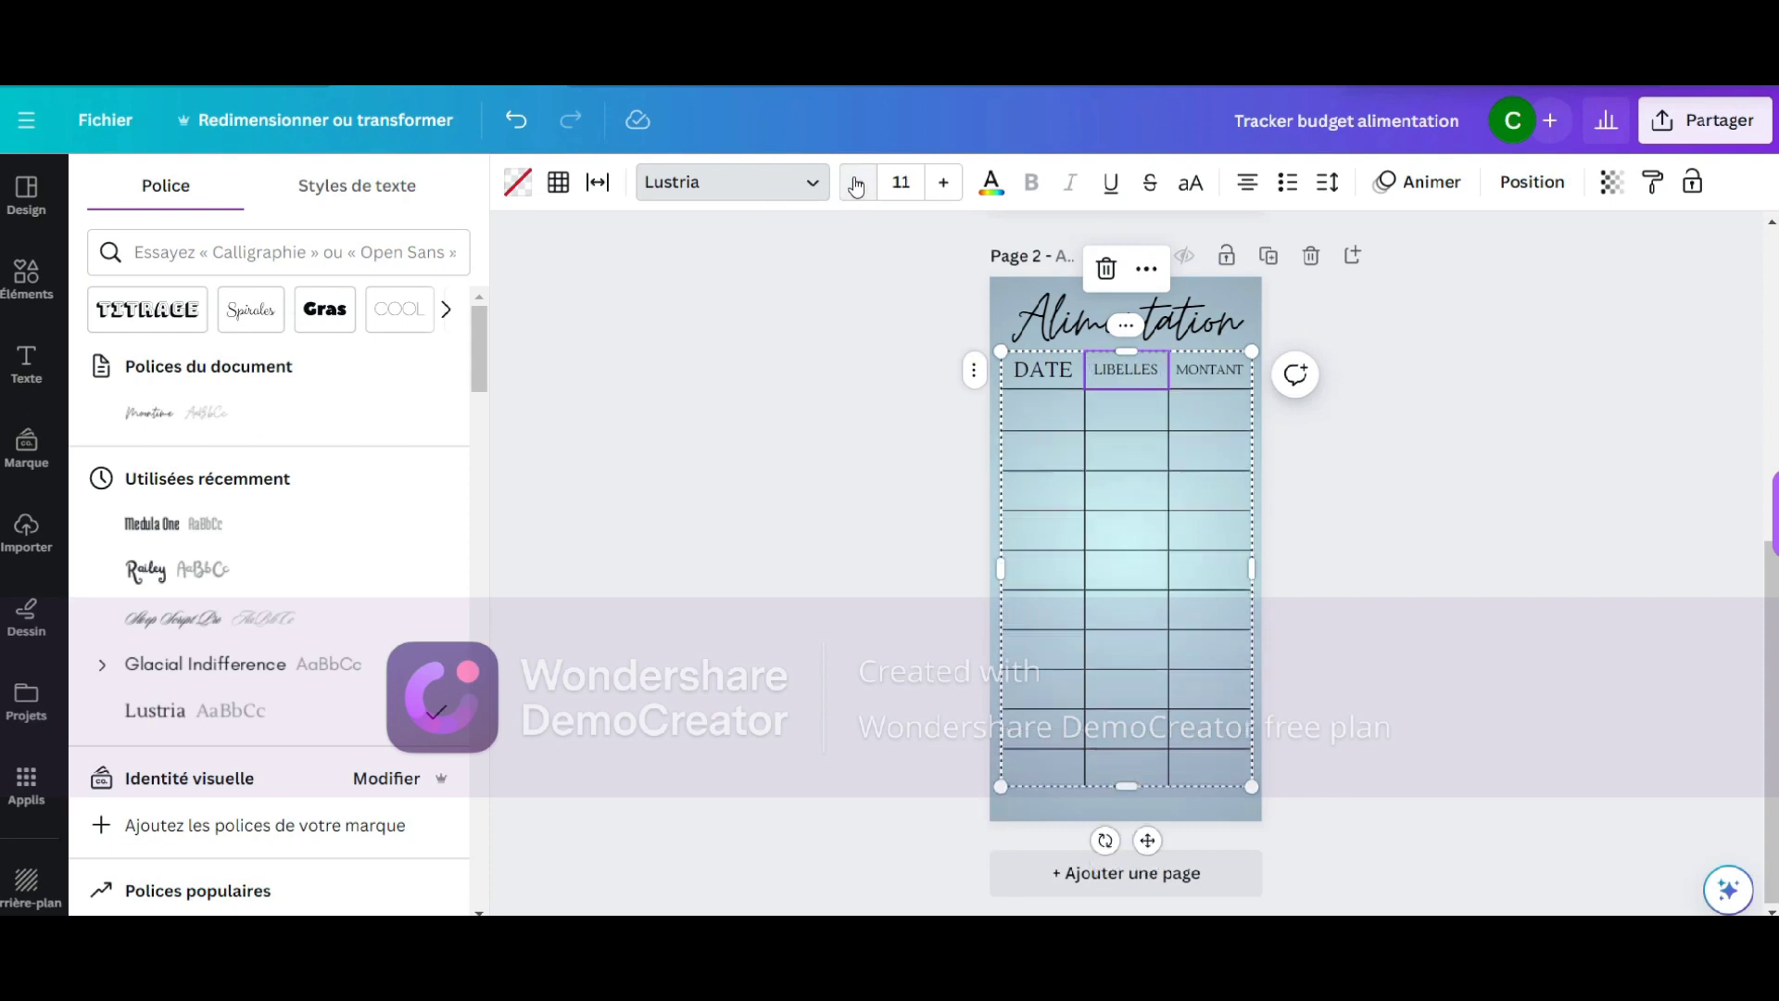
left_click(946, 182)
left_click(946, 183)
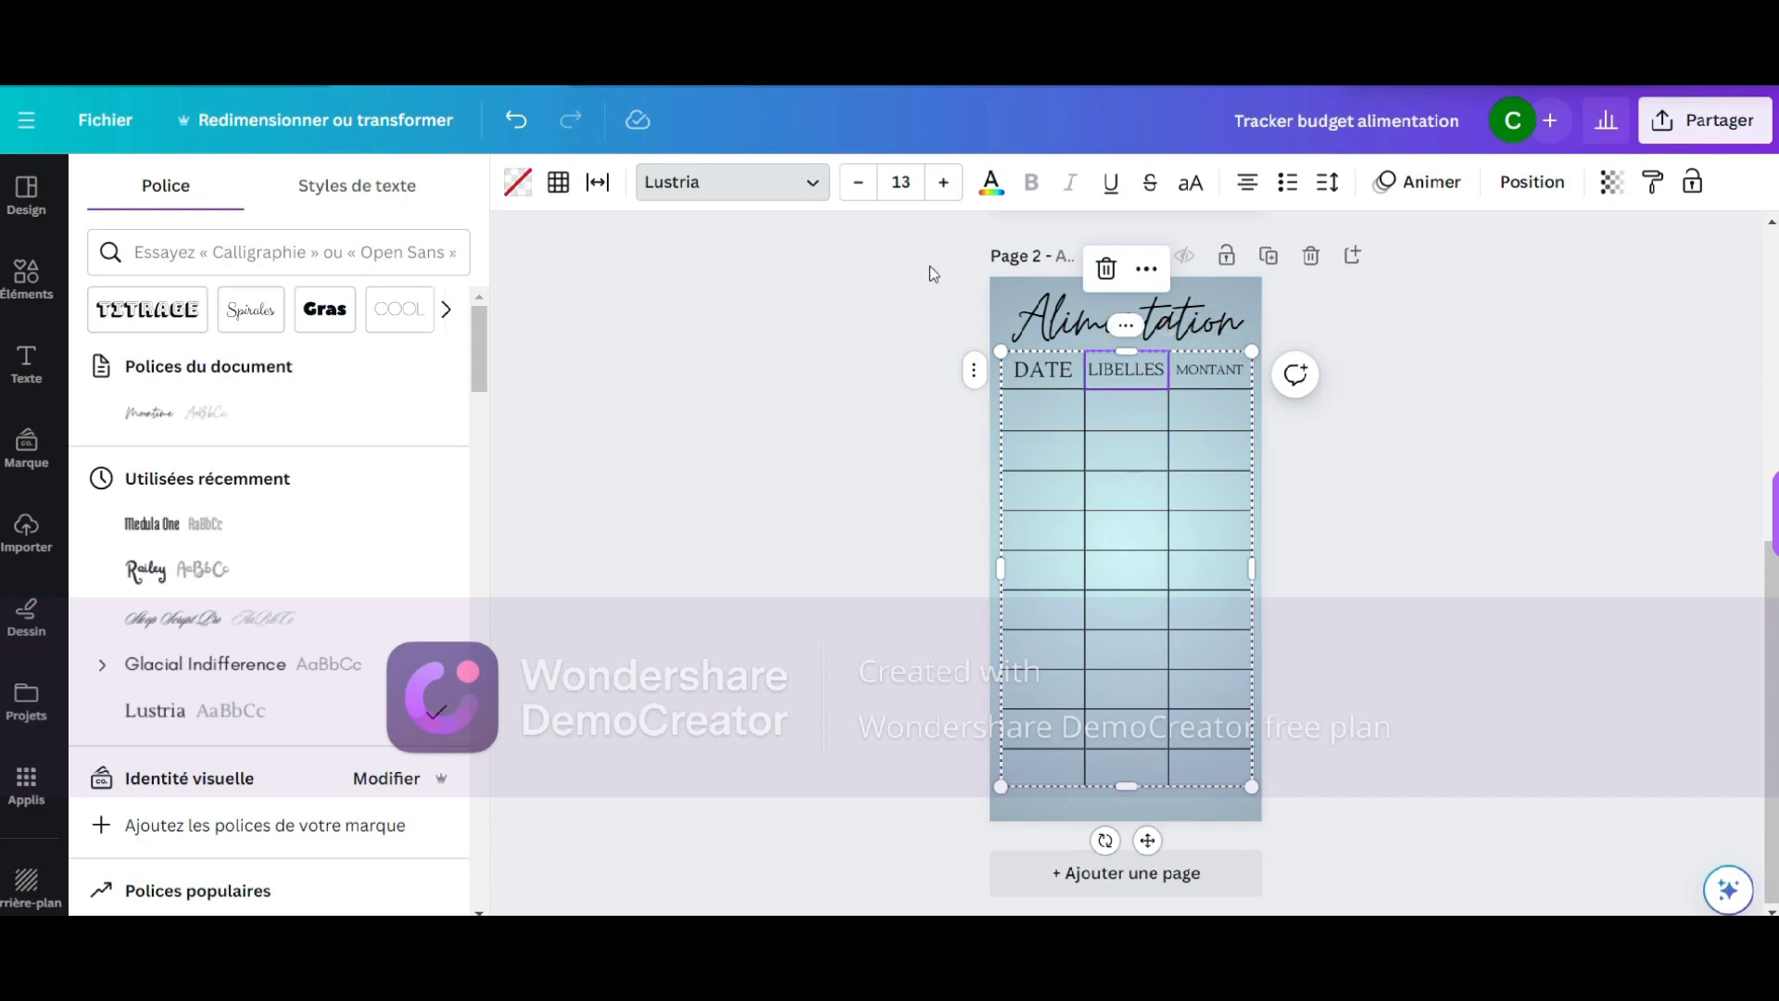
type("10")
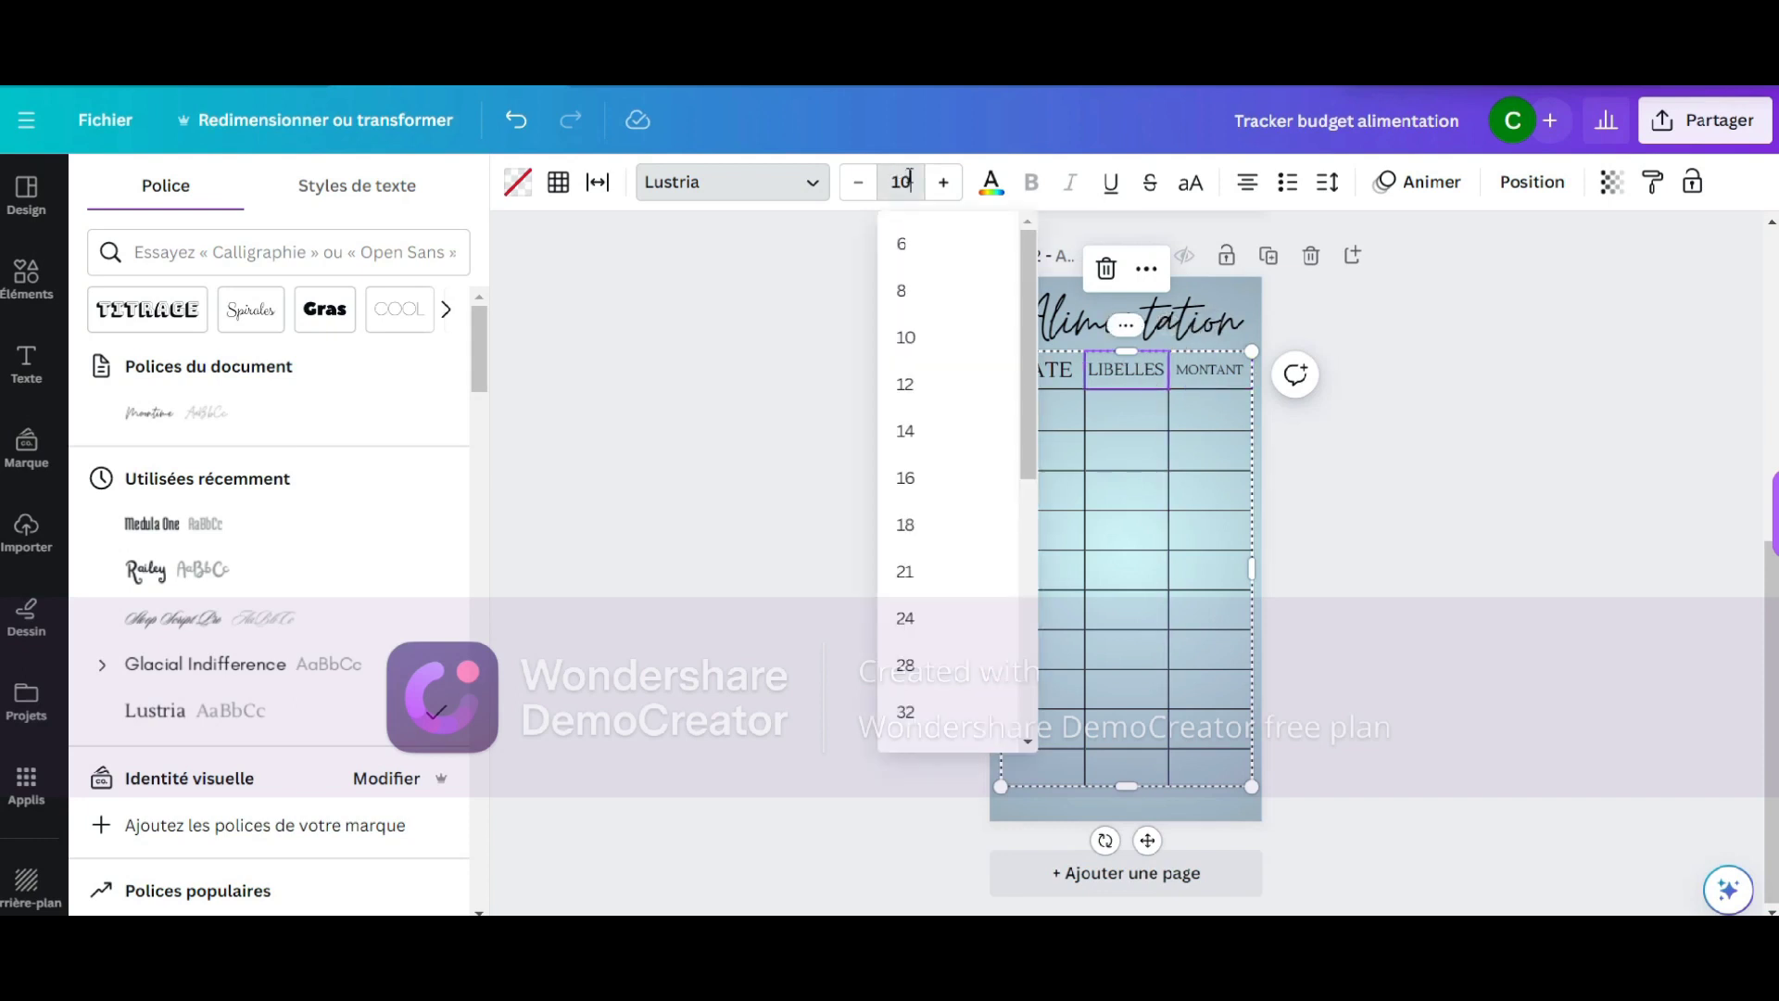
key("Return")
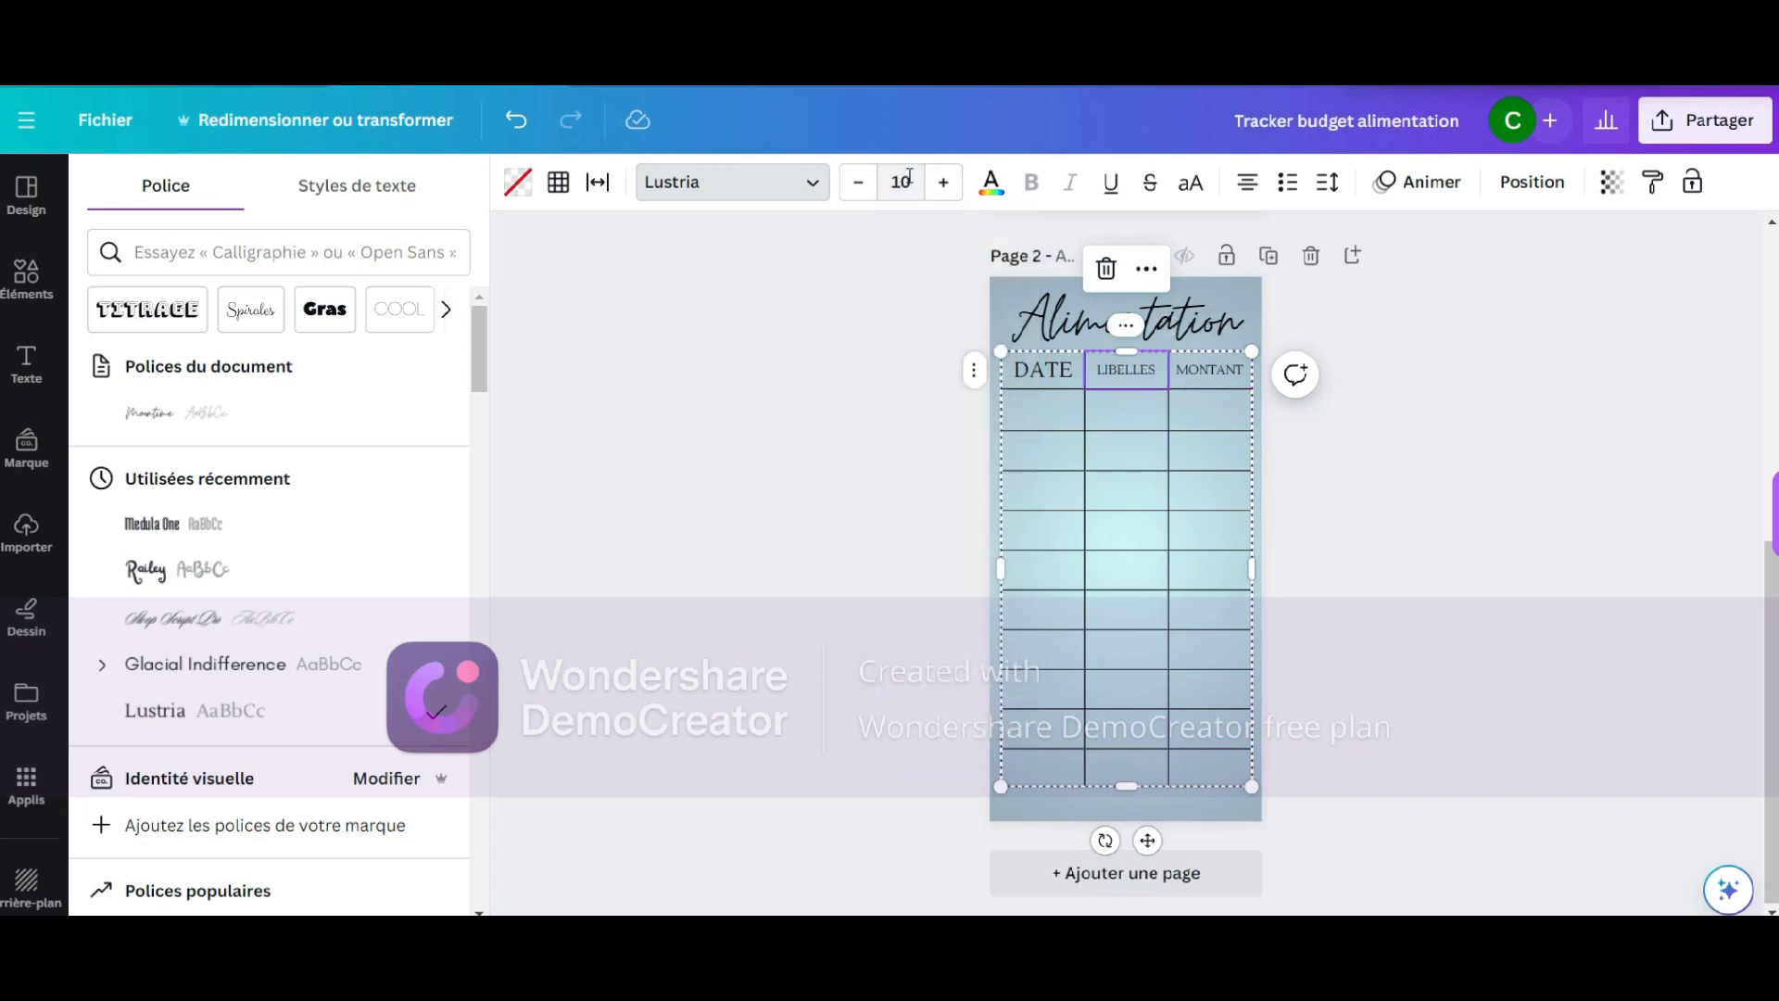
Set the font size of the "DATE" table header to 10
left_click(1050, 378)
left_click(911, 185)
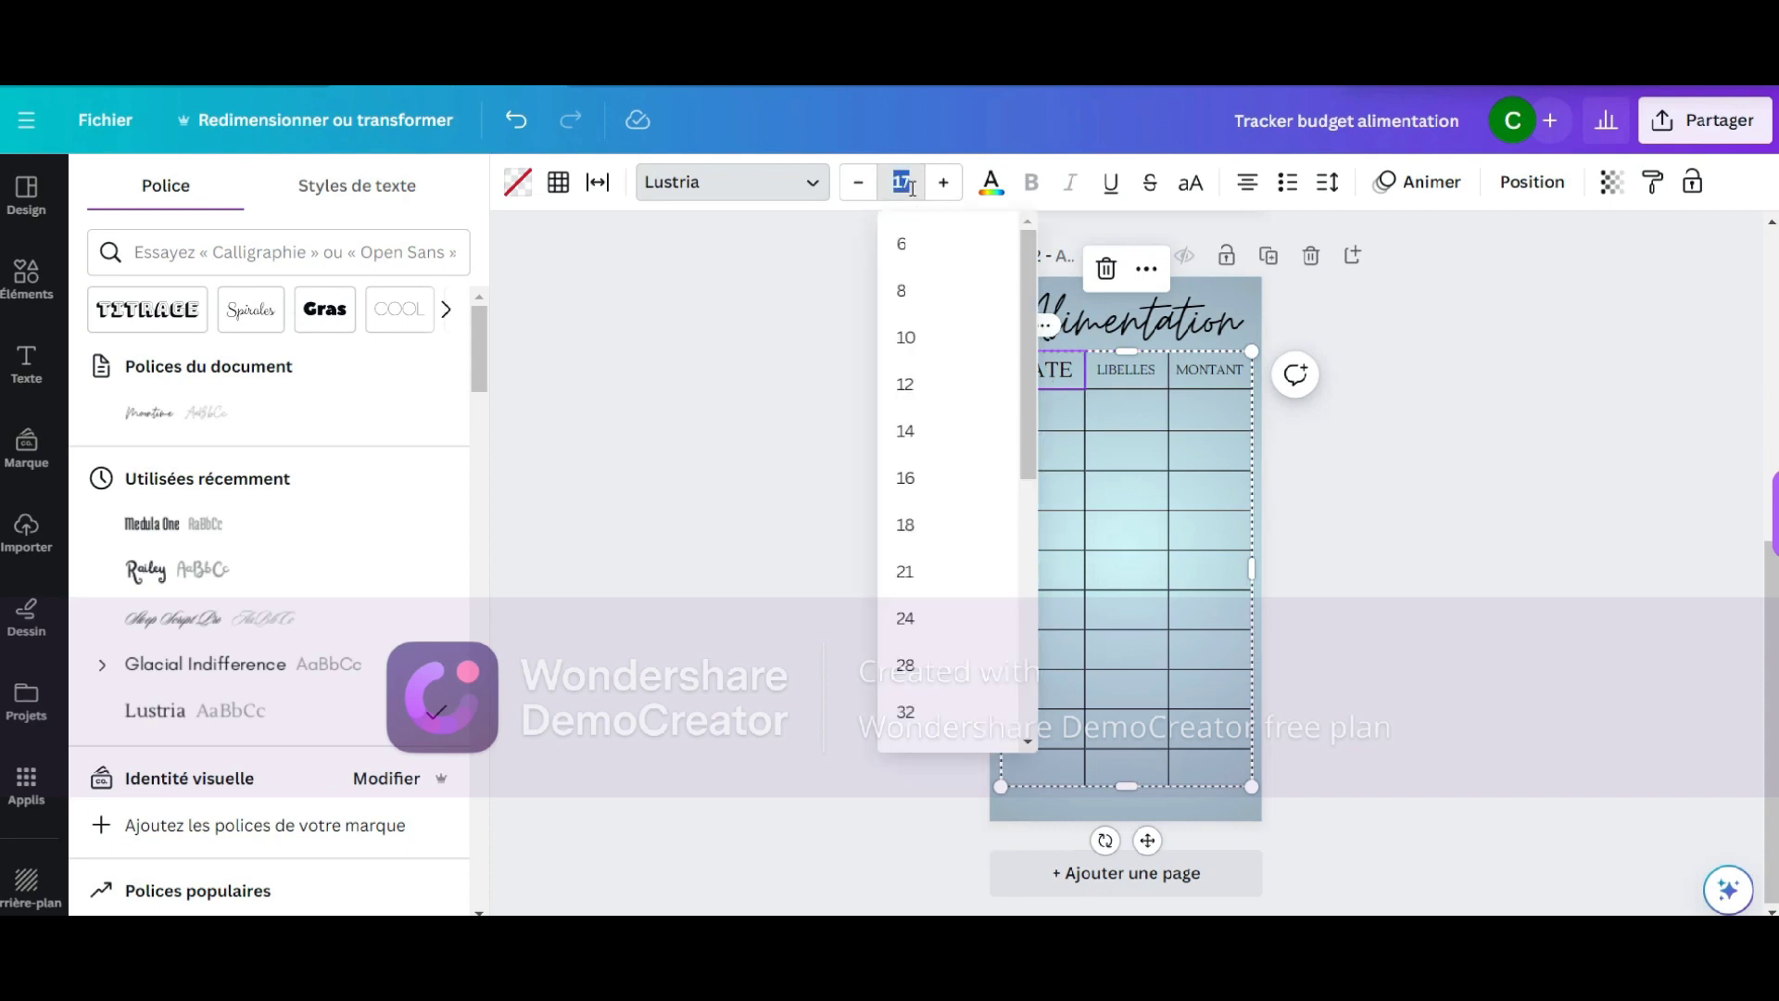
type("10")
key("Return")
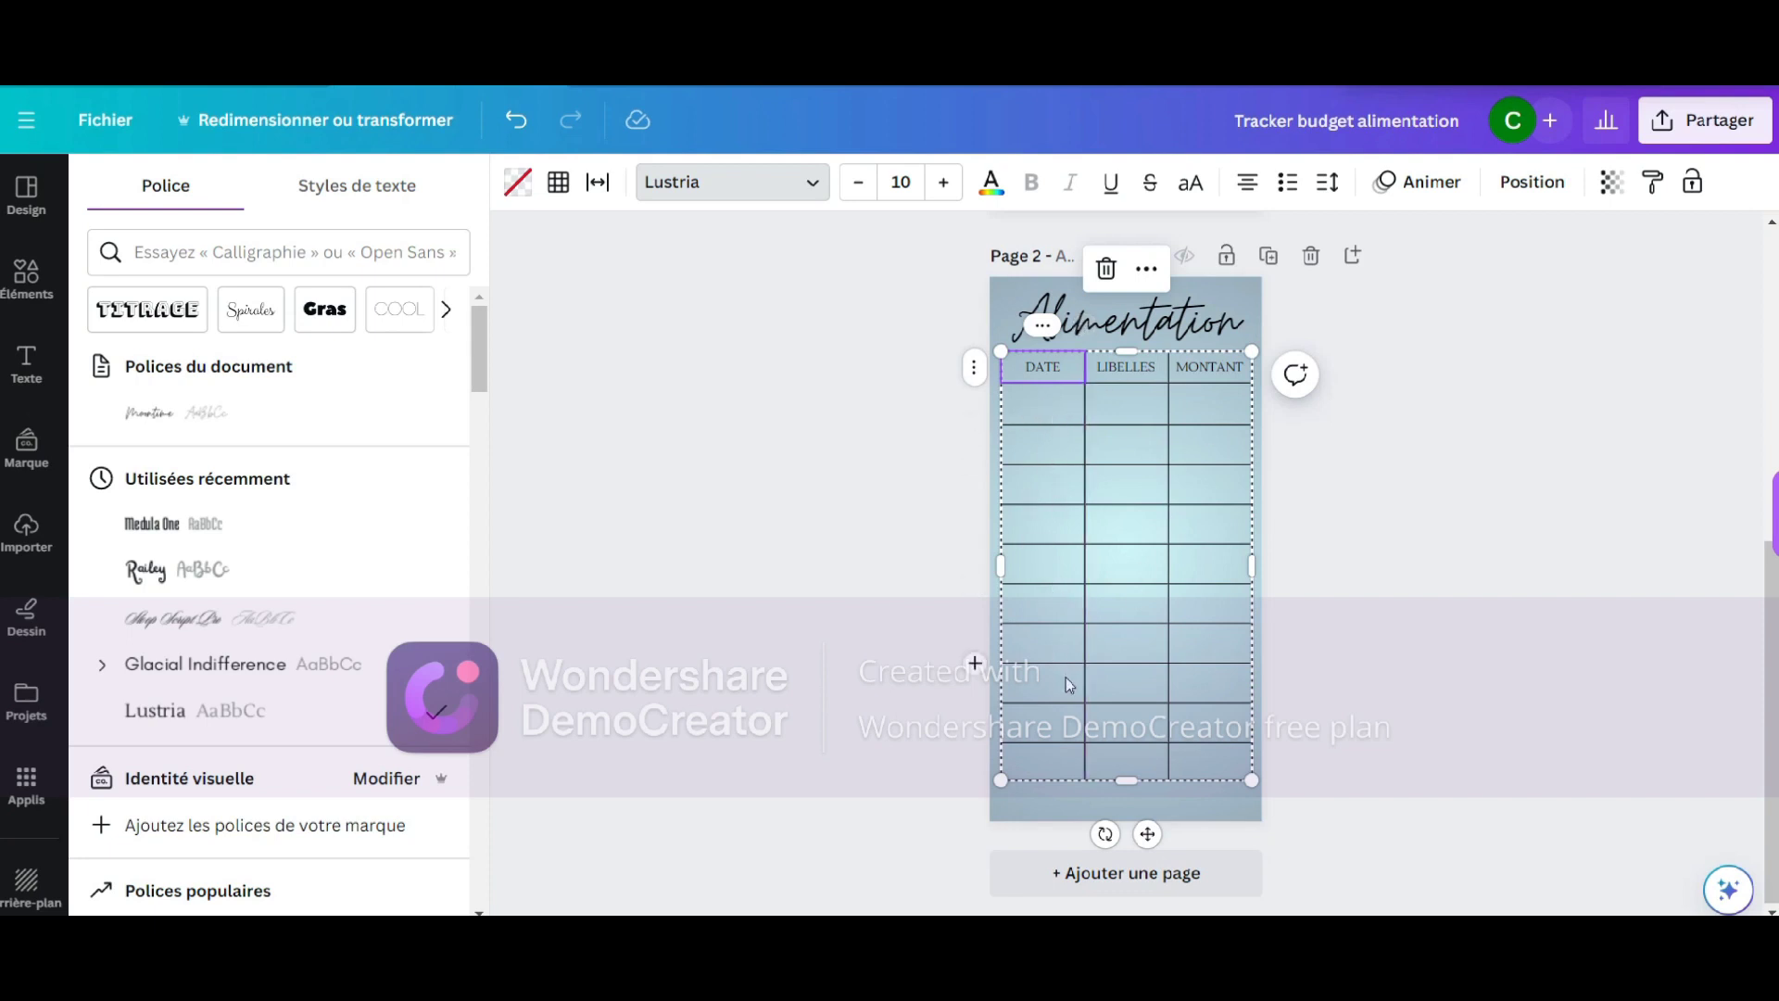
Reposition the table on page 2 just beneath the "Alimentation" title, keeping it horizontally centred
left_click(1442, 673)
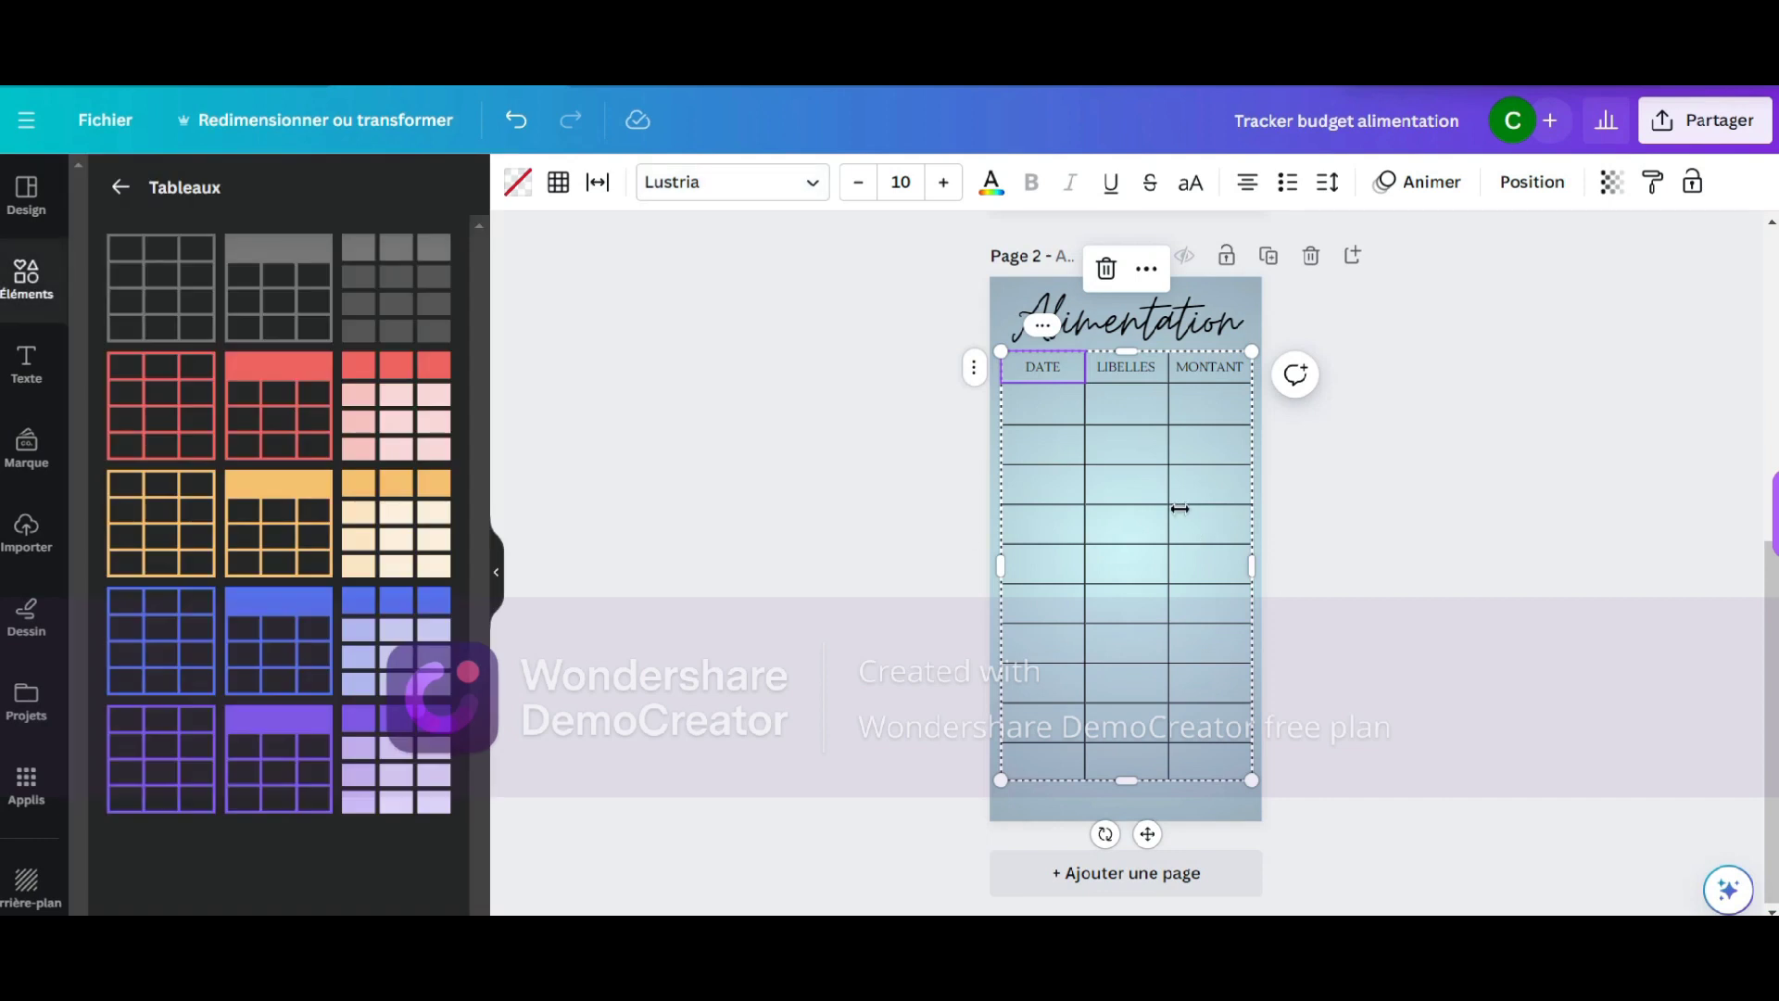
left_click(1437, 596)
left_click(1177, 459)
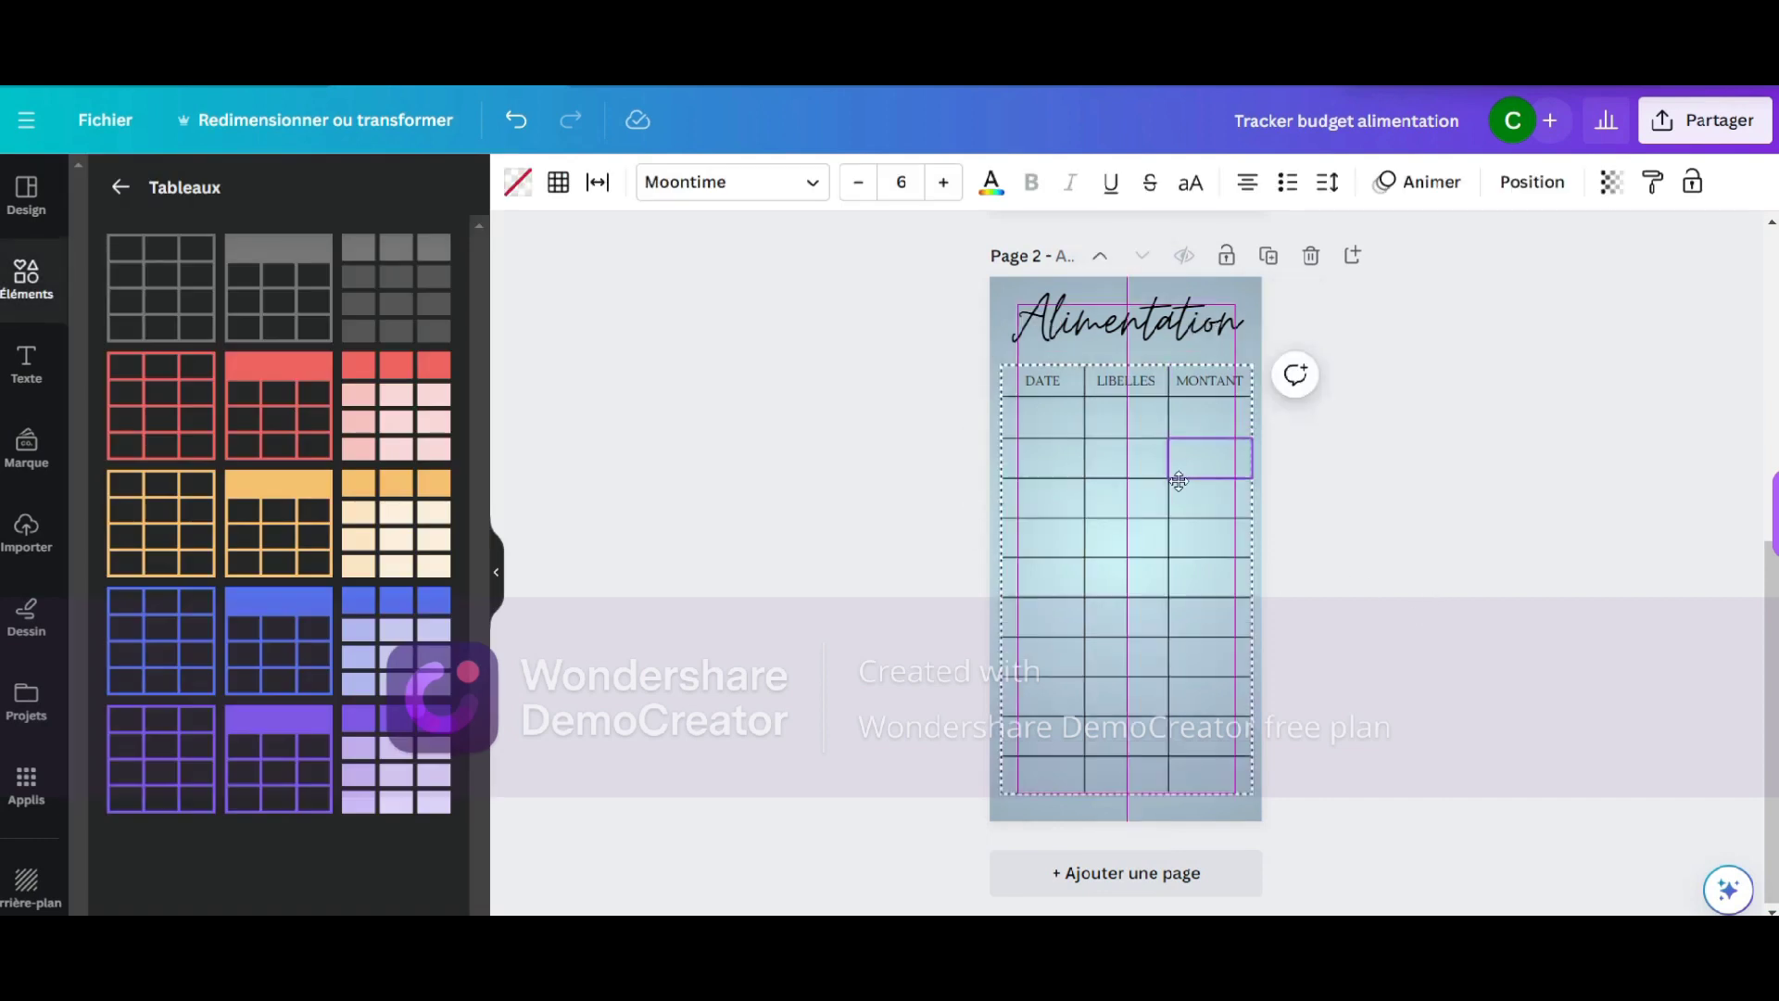
left_click_drag(1177, 459, 1175, 457)
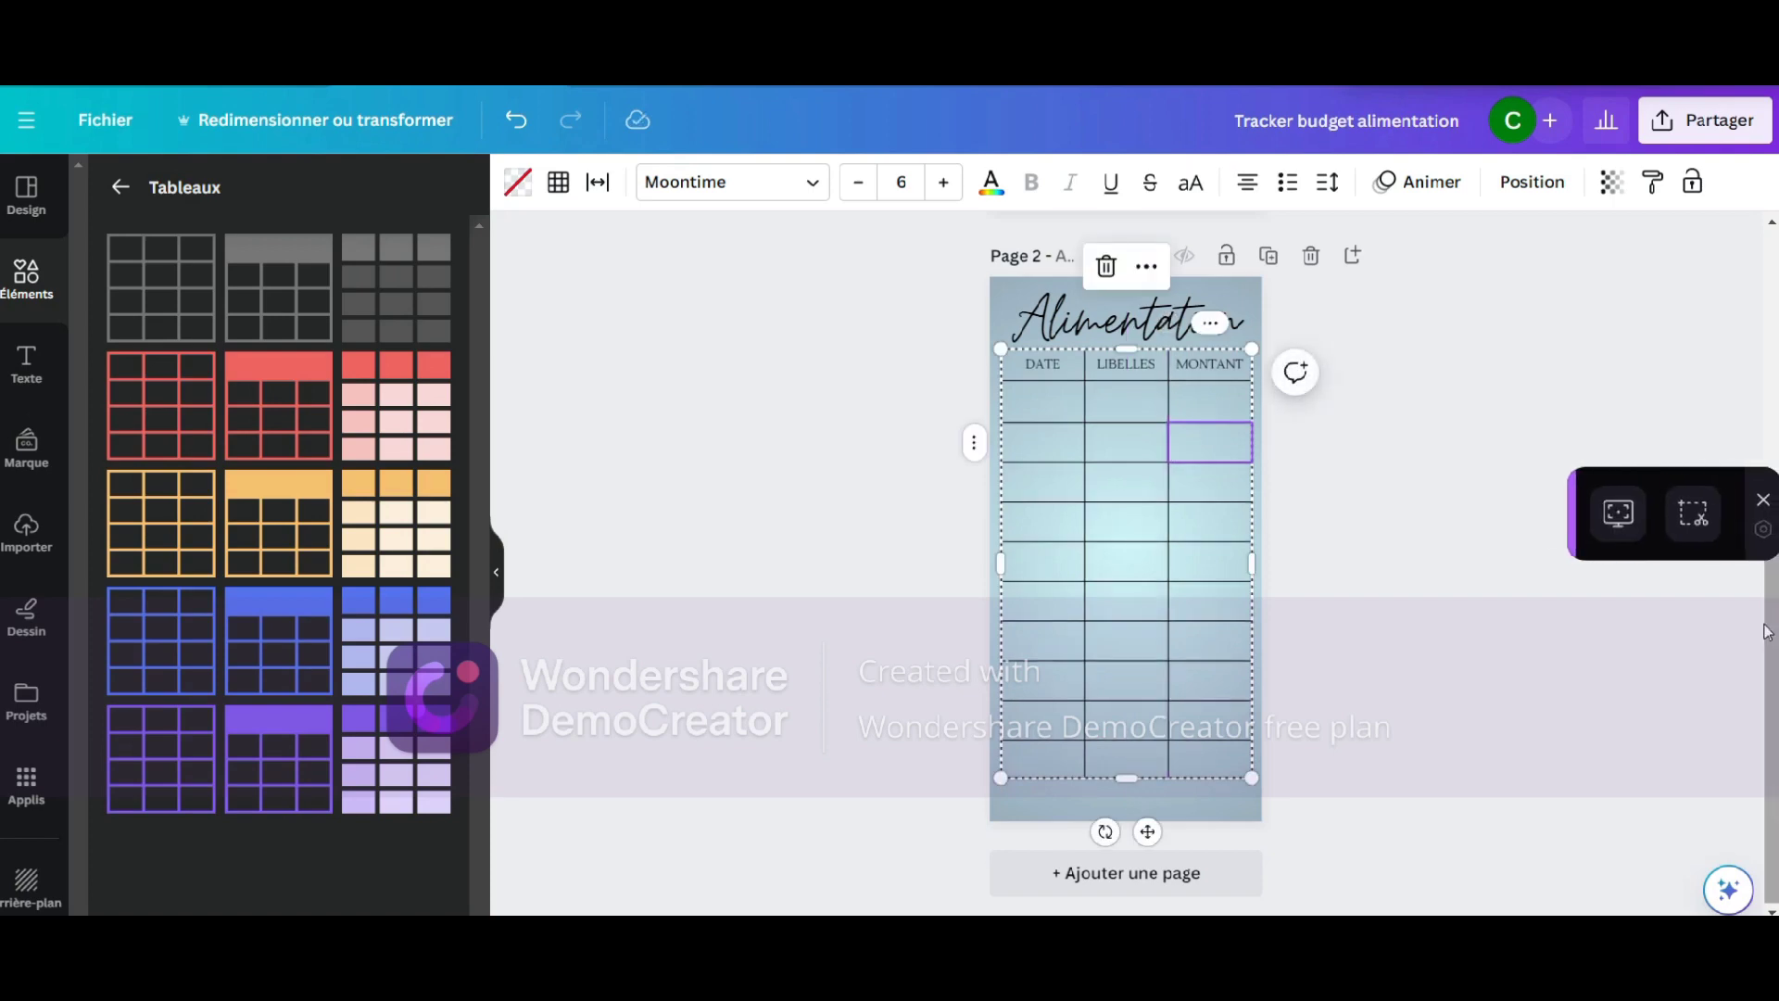
Copy the white flower from the bottom-left corner of the cover and paste it onto page 2
scroll(1745, 503, "up", 3)
scroll(1745, 504, "up", 1)
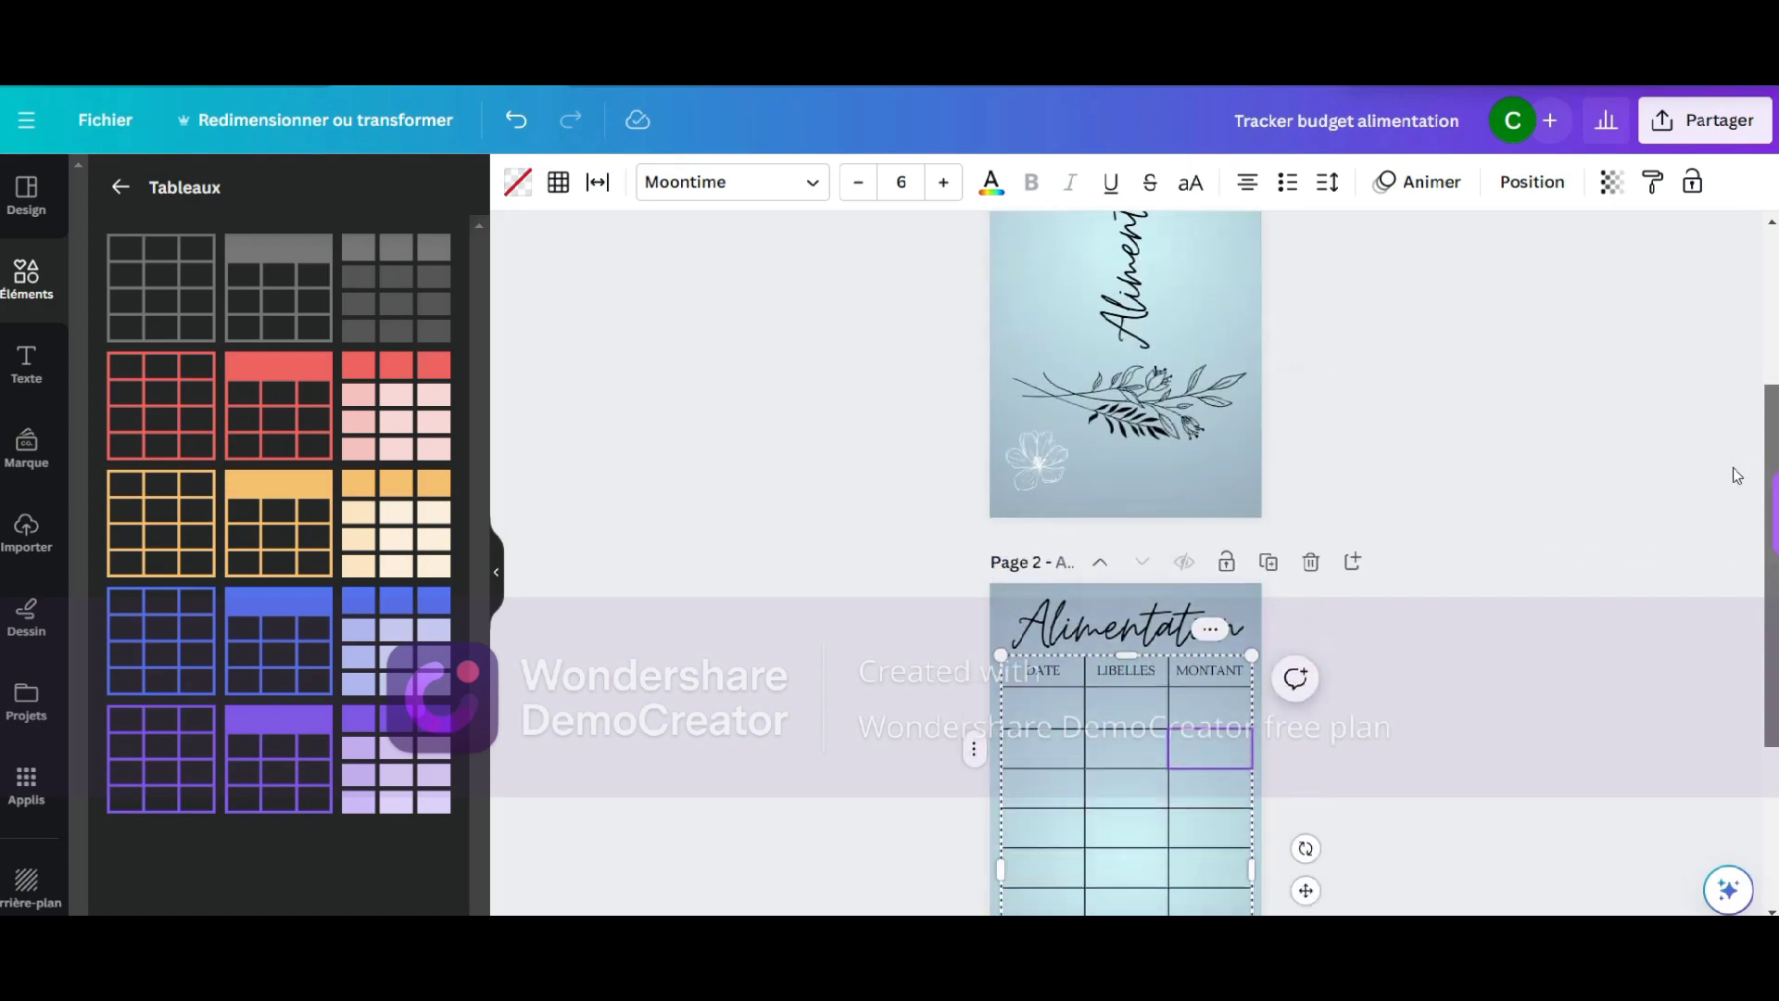
left_click(1063, 455)
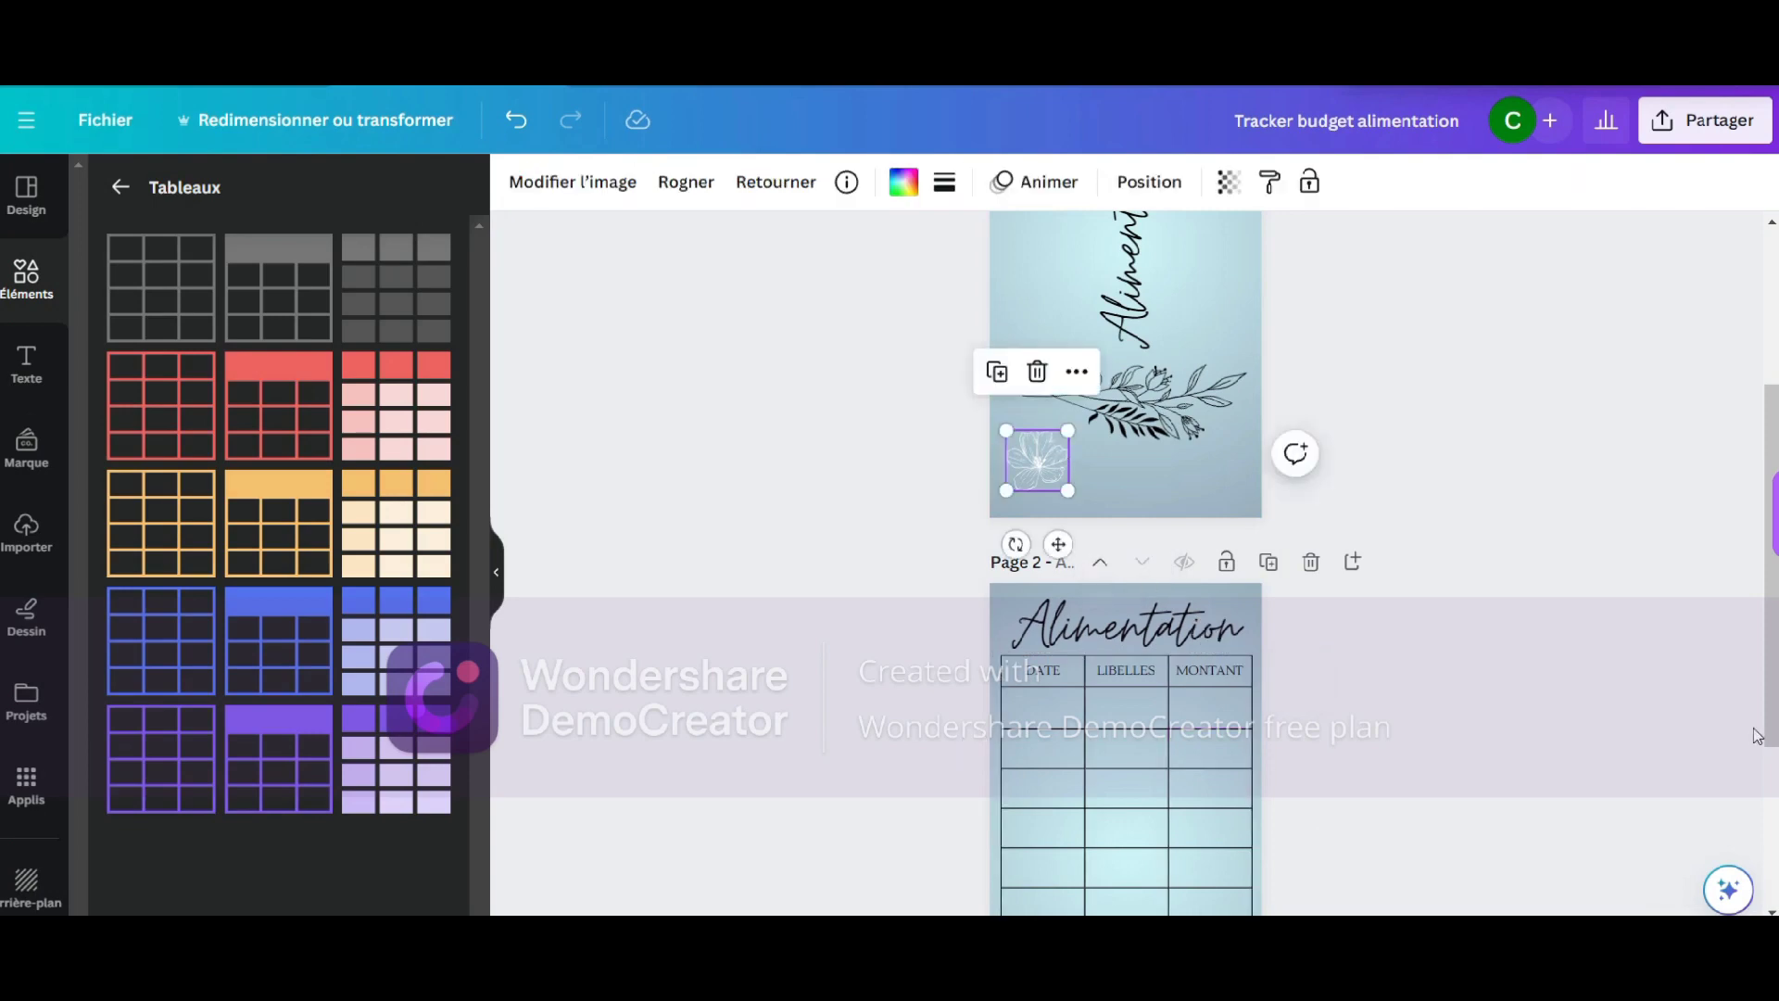
scroll(1761, 737, "down", 2)
scroll(1125, 556, "down", 1)
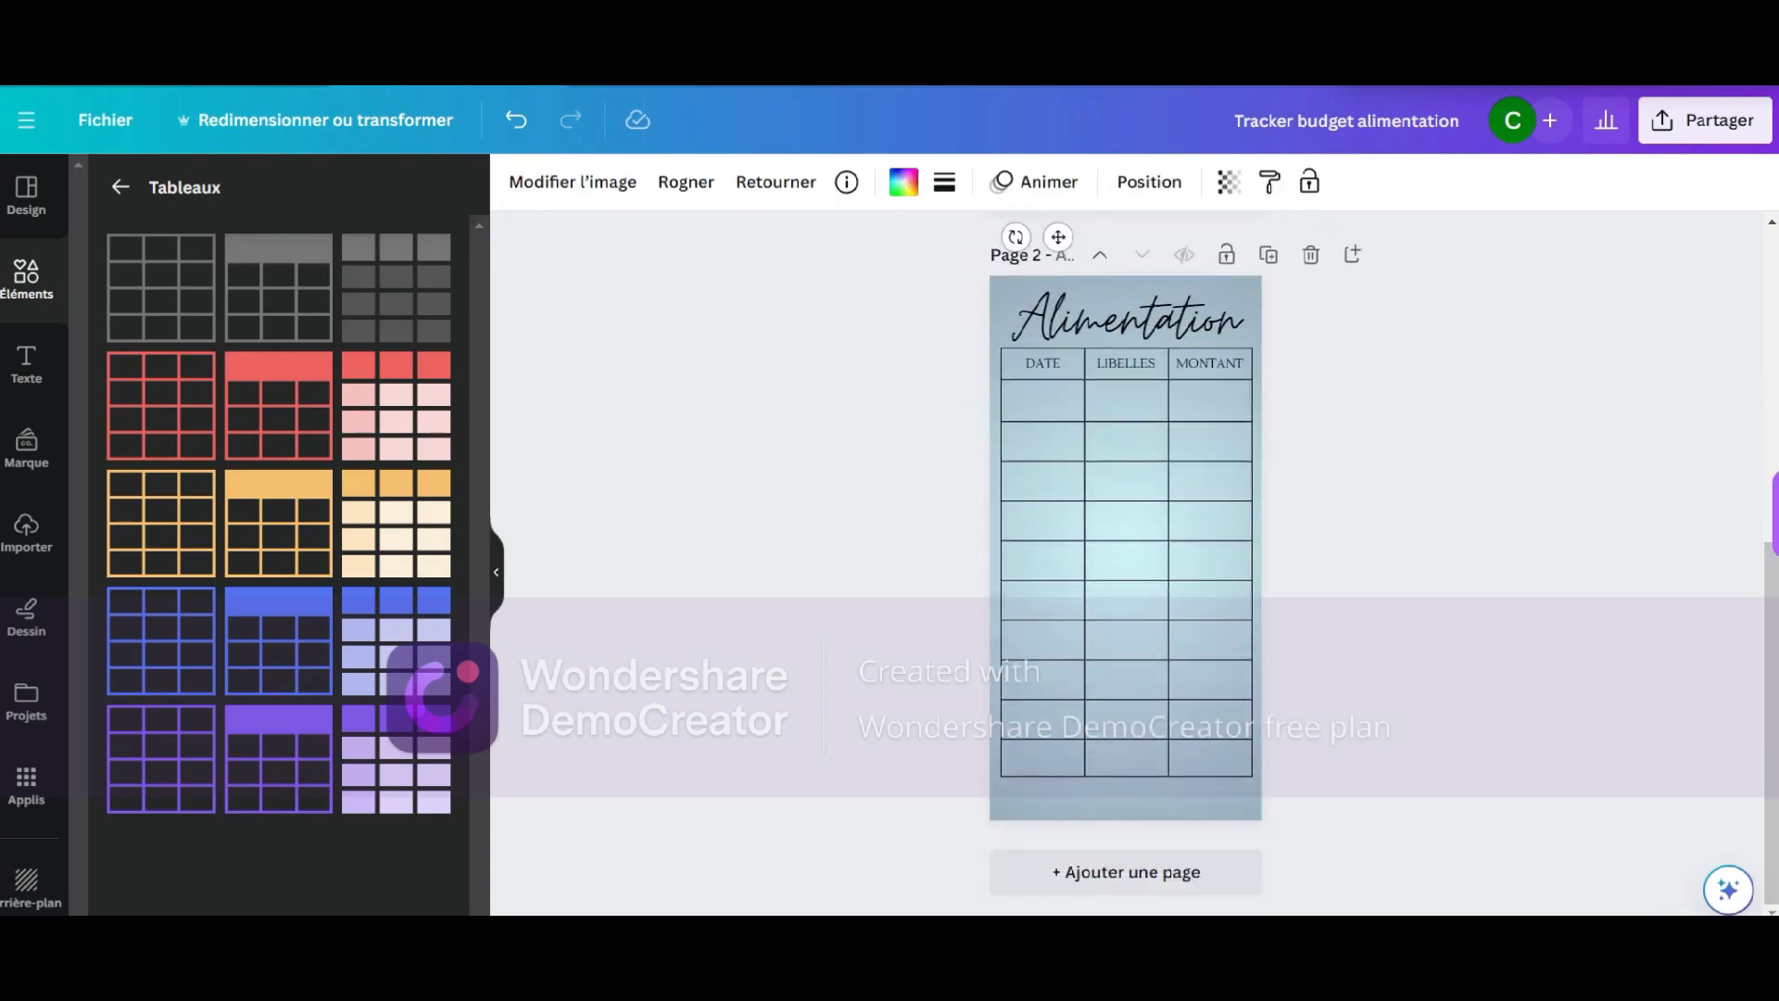
left_click(1212, 792)
key("ctrl+v")
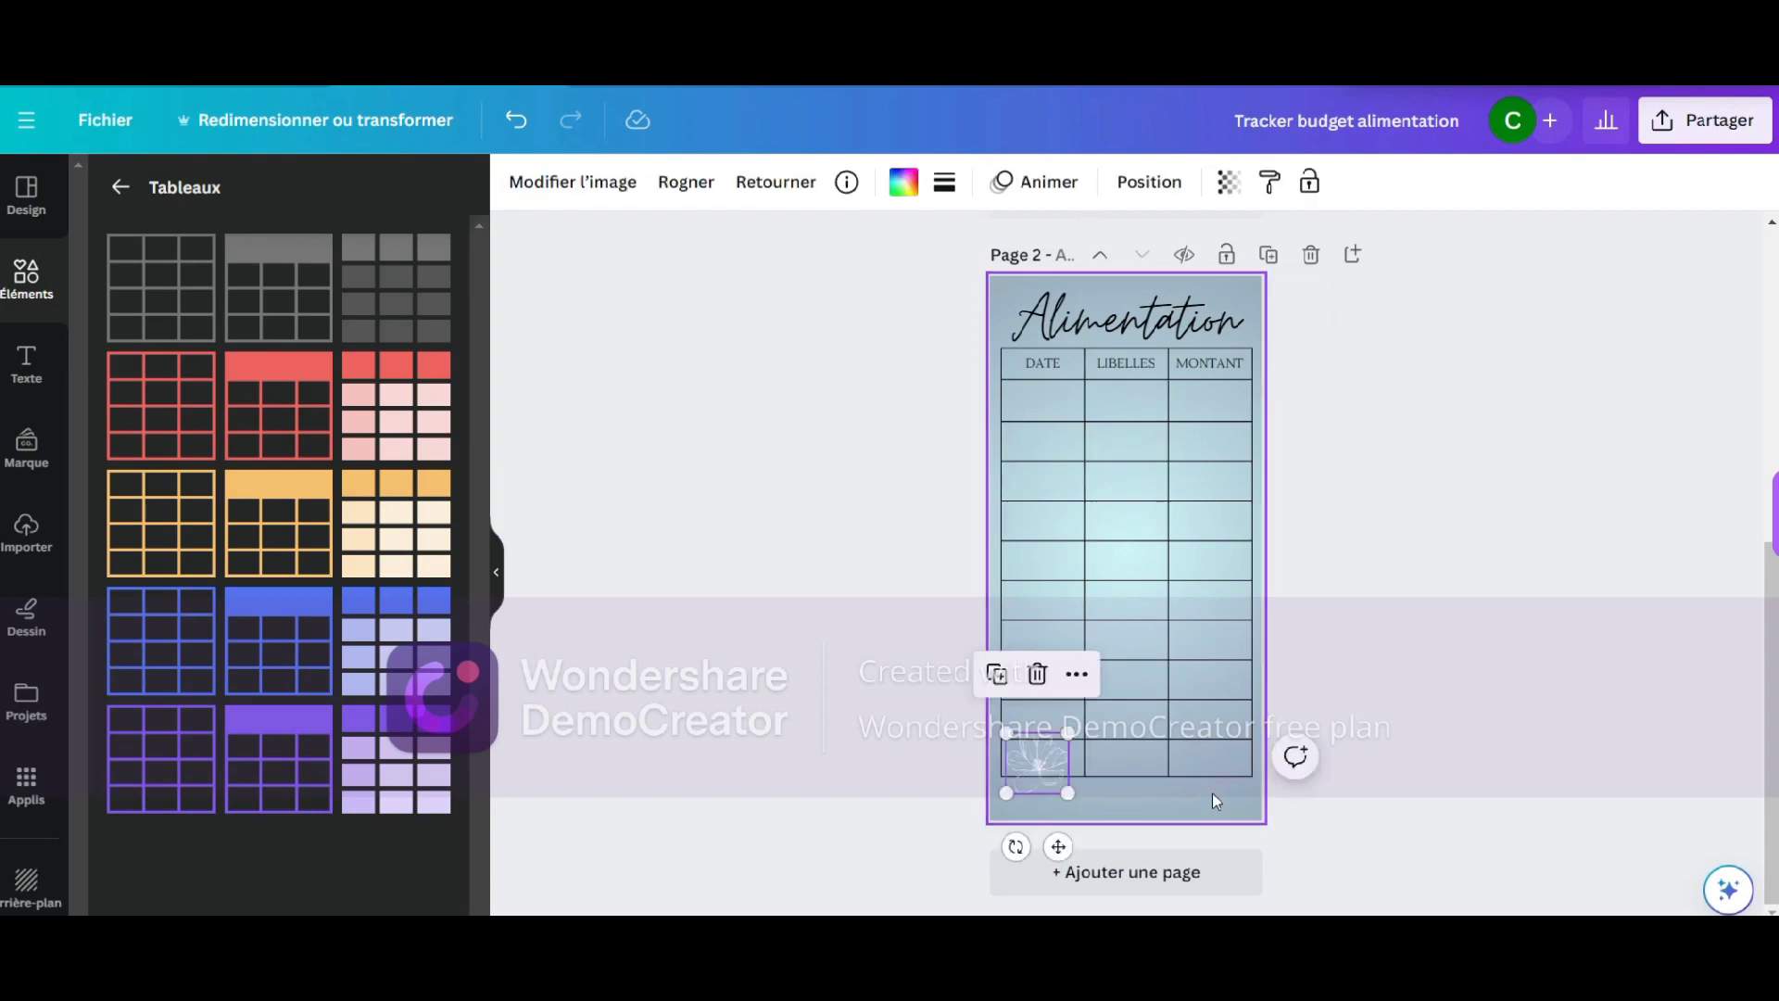
Tilt the pasted flower slightly counterclockwise and place it in the bottom-left corner of page 2
left_click_drag(1038, 776, 1017, 789)
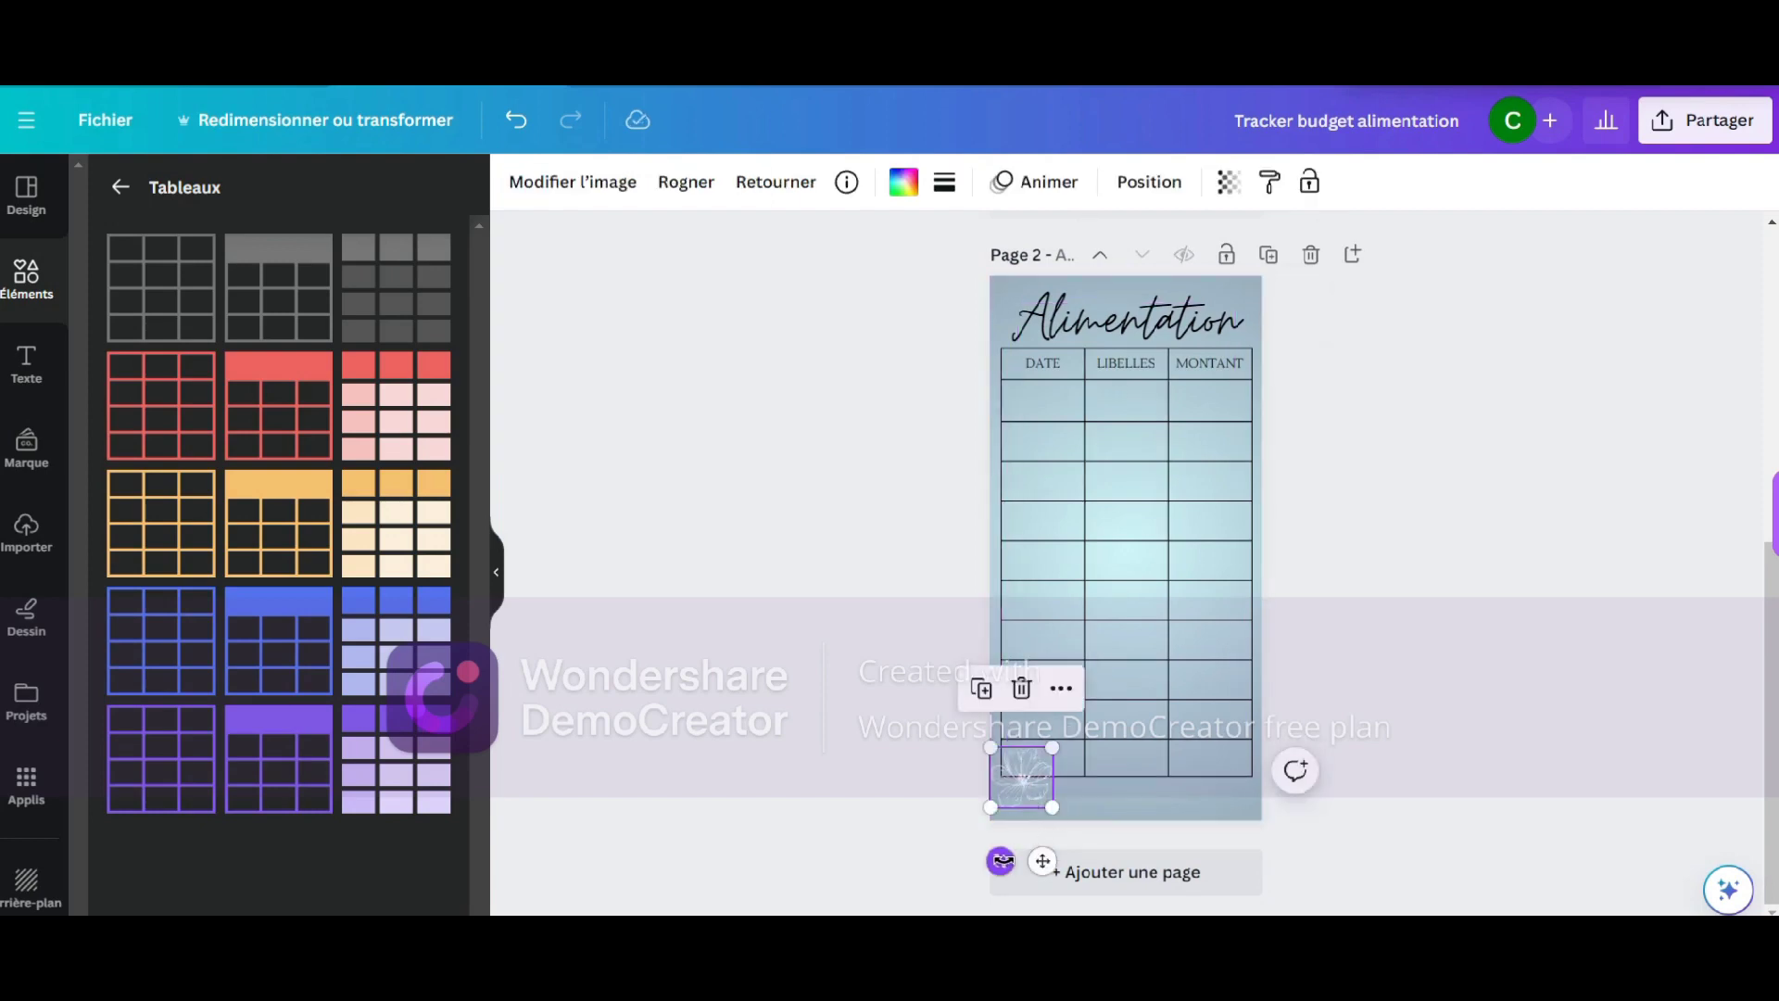
left_click_drag(1001, 860, 1041, 861)
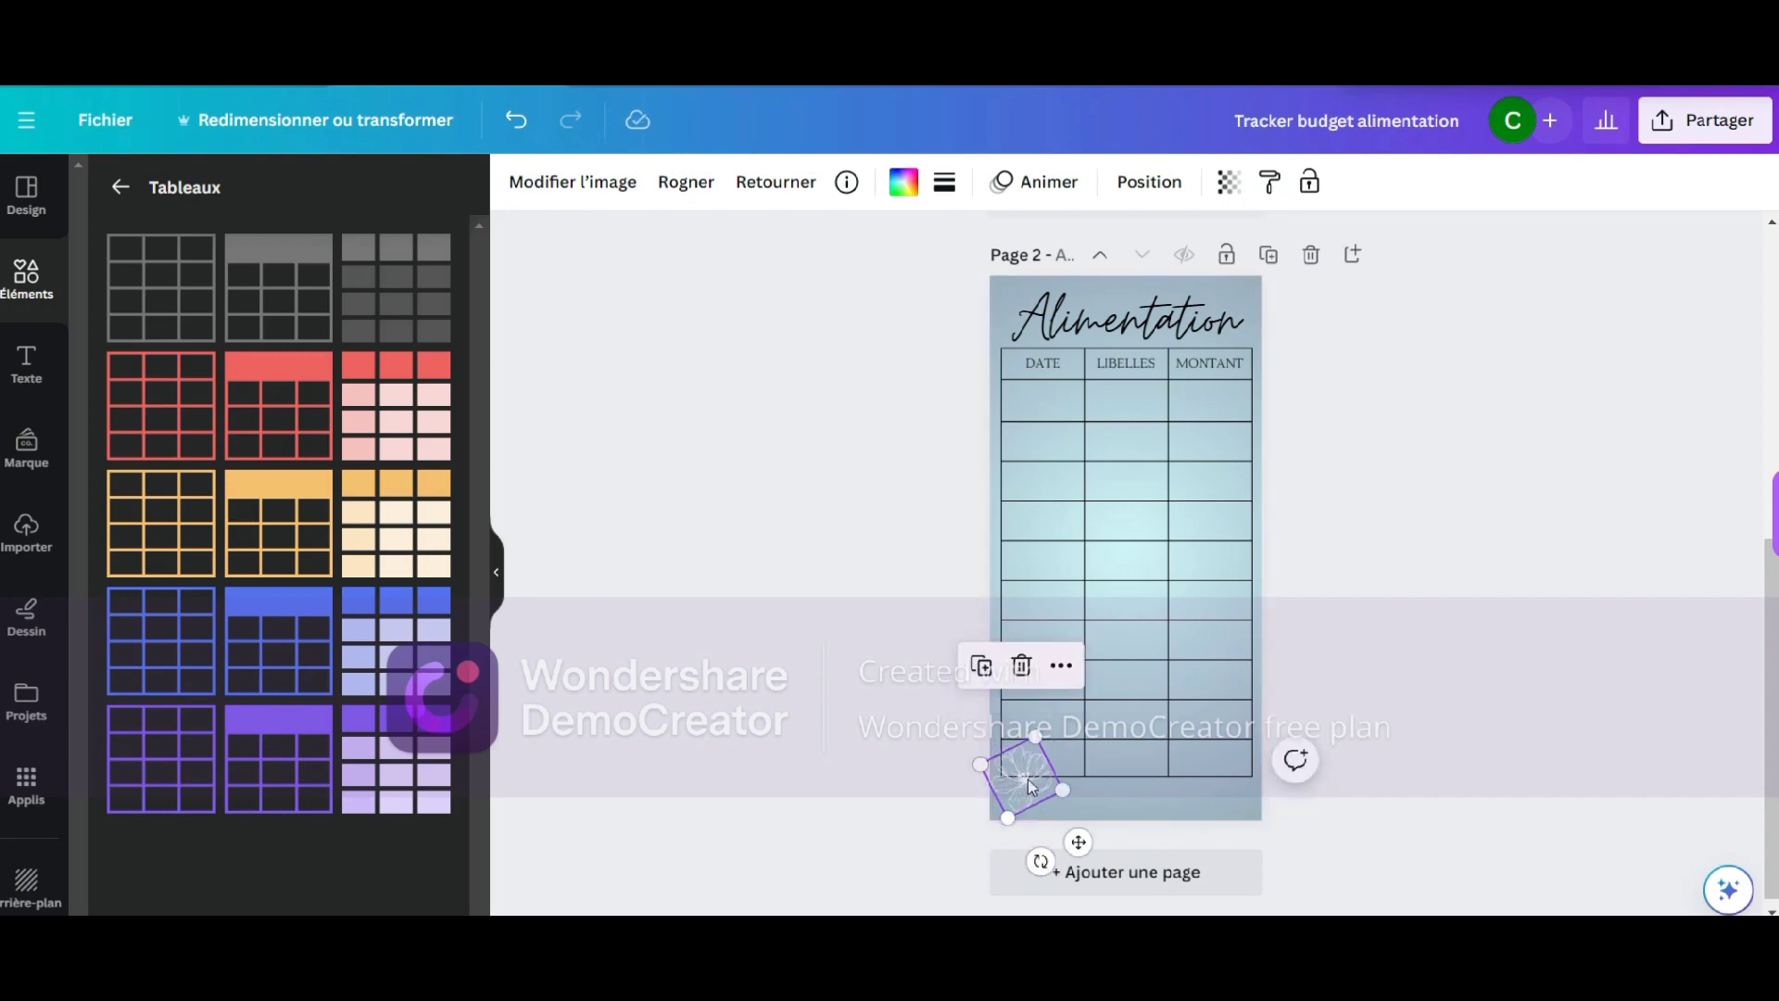
left_click_drag(1032, 786, 1044, 788)
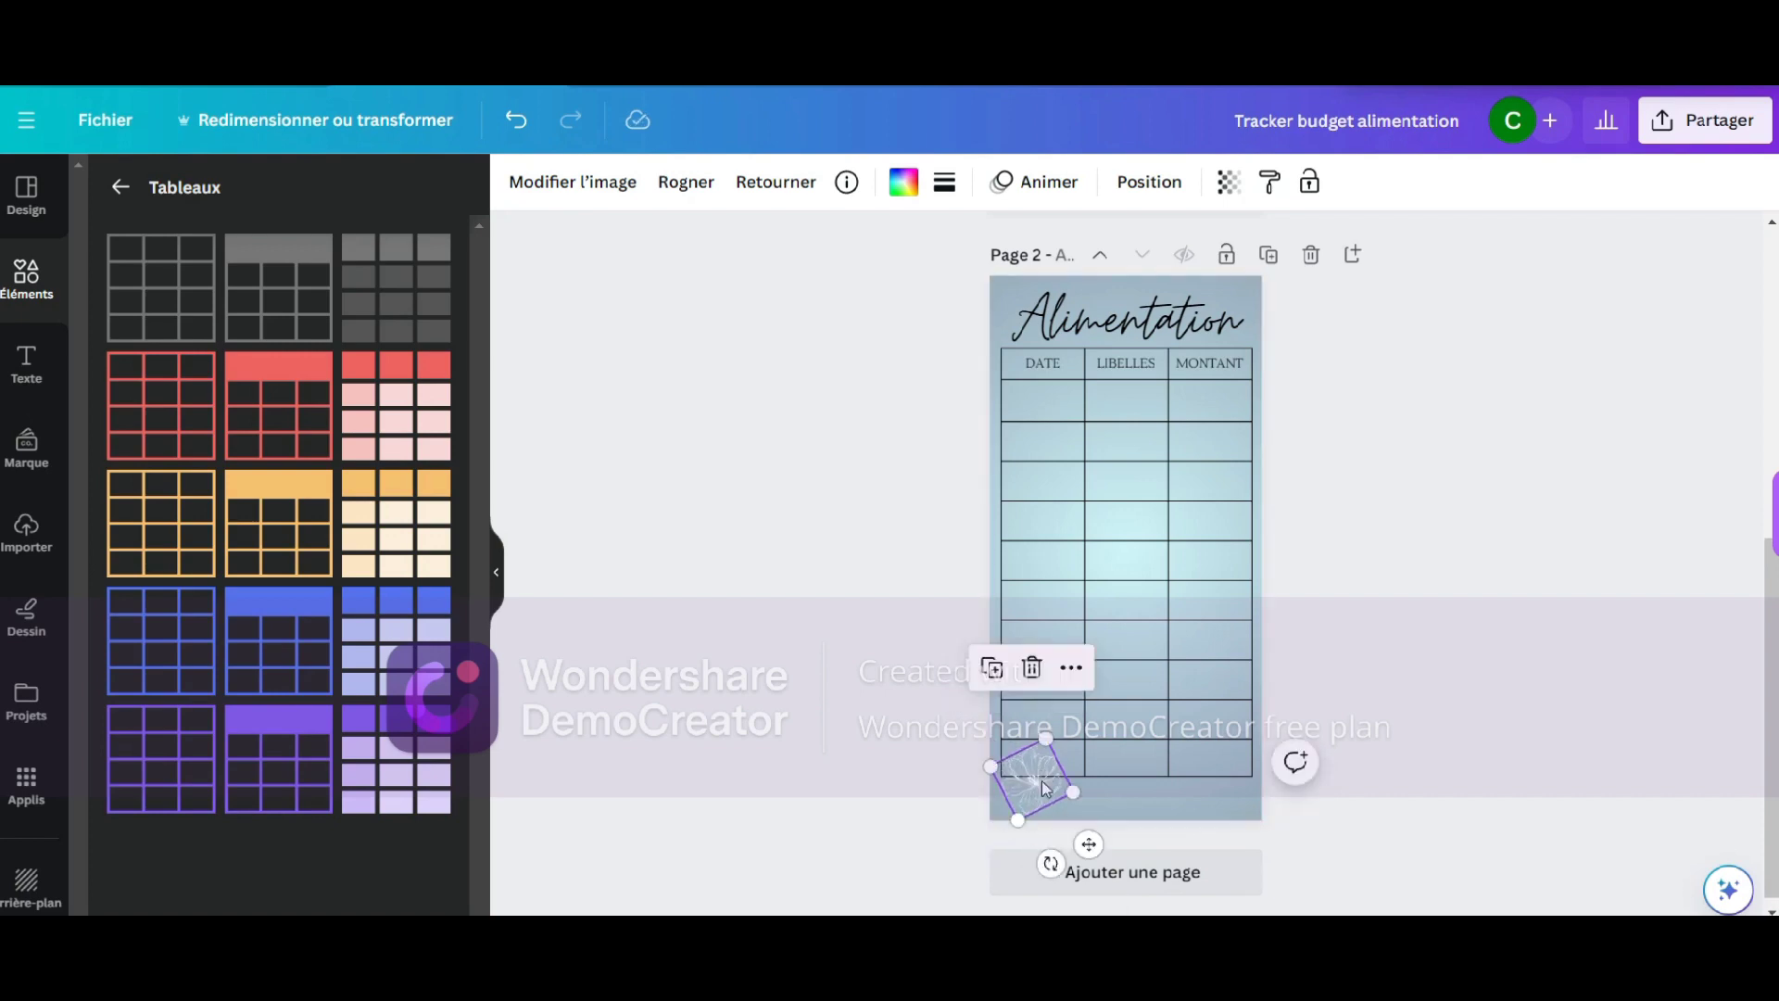
left_click(1126, 801)
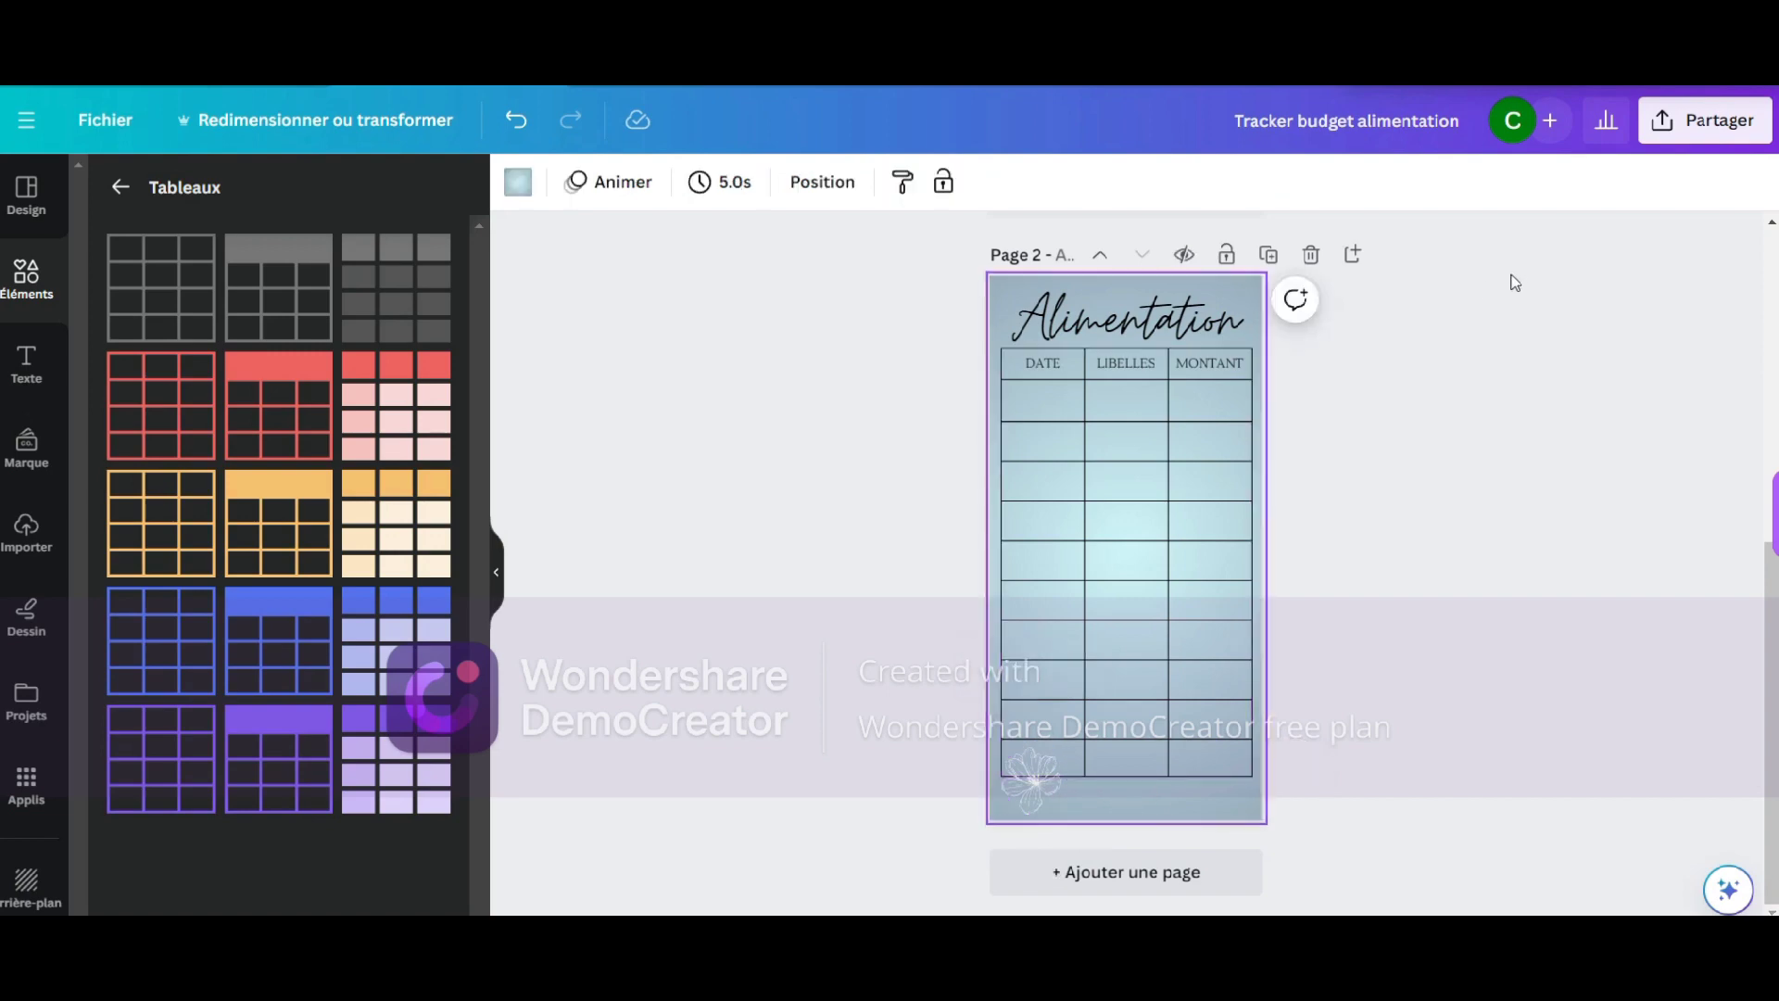
Download all pages of the design as PNG at size 1 and save the file in the Téléchargements folder
left_click(1708, 120)
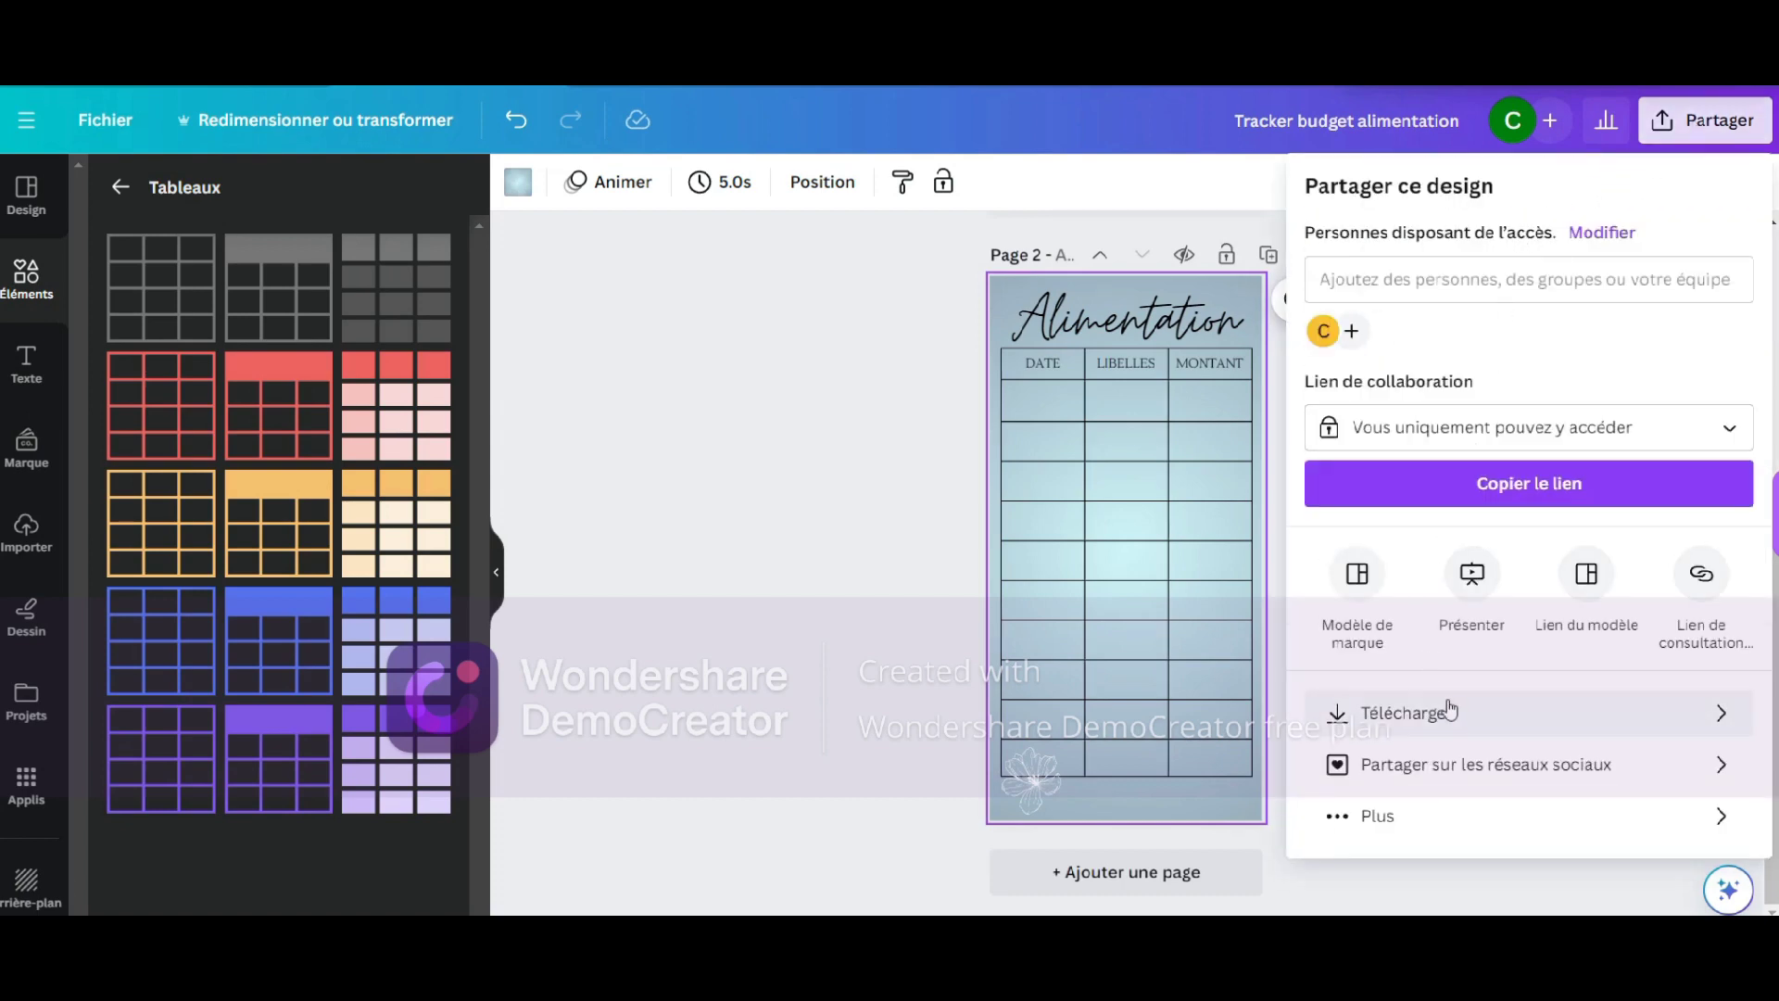
left_click(1452, 714)
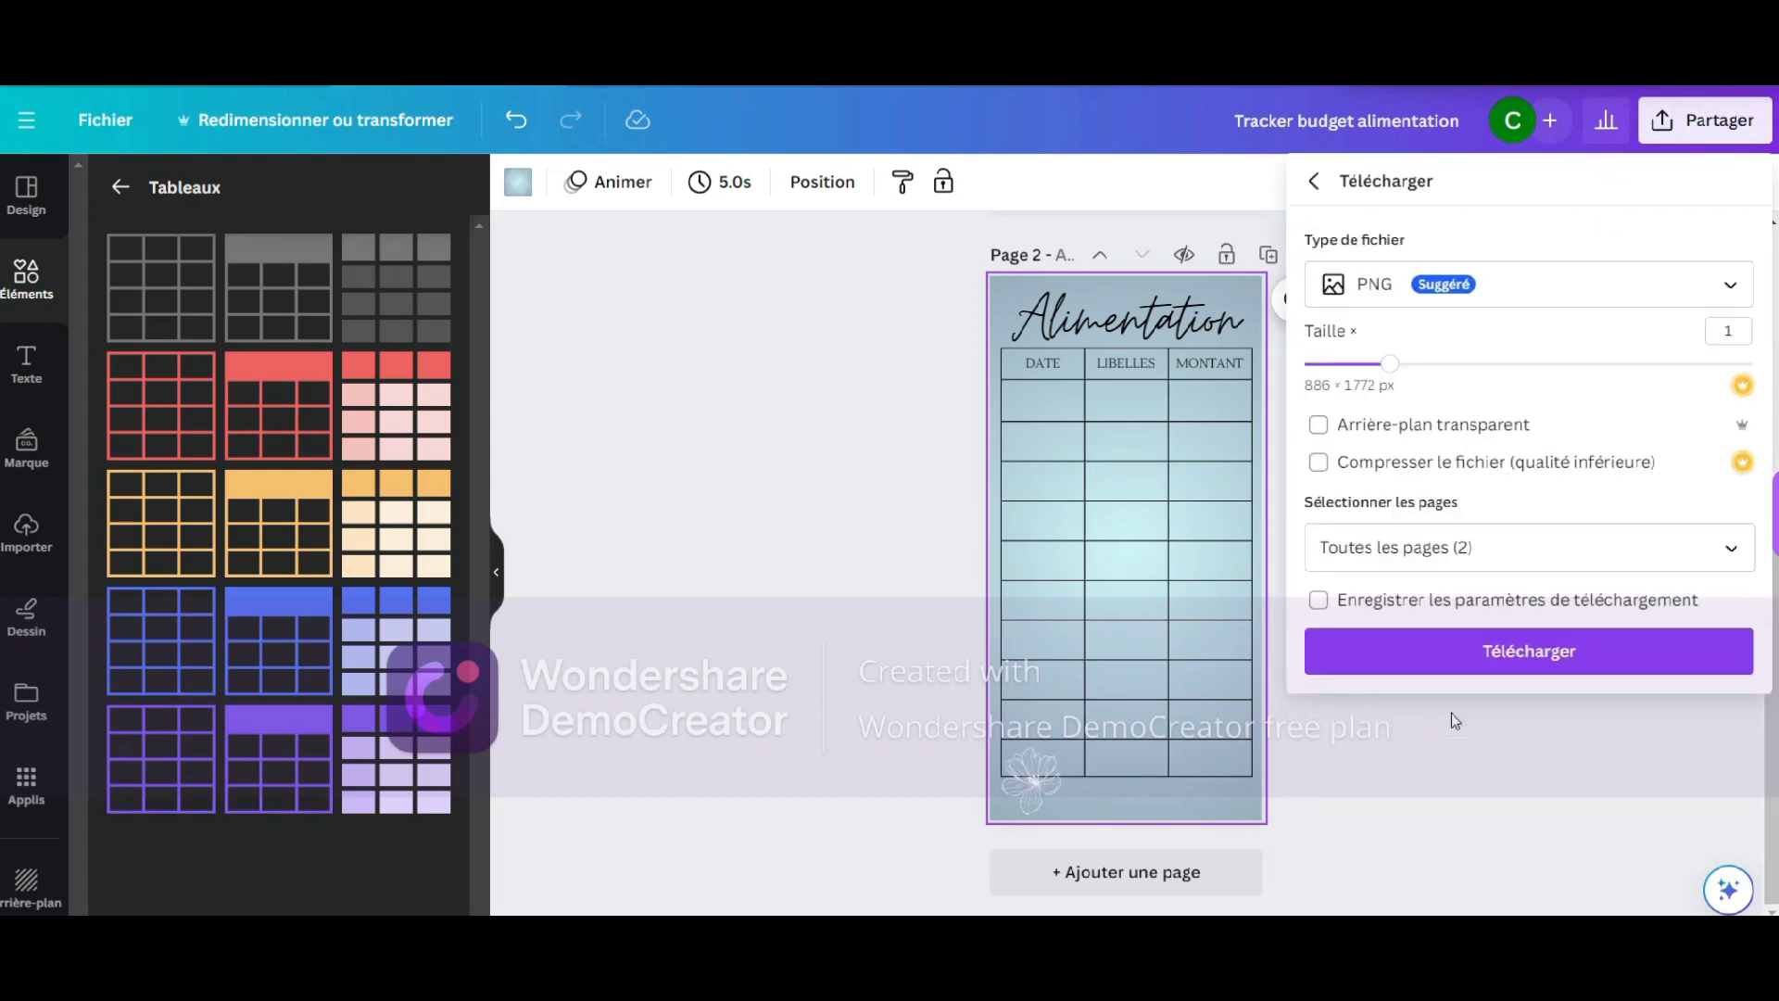
left_click(1703, 302)
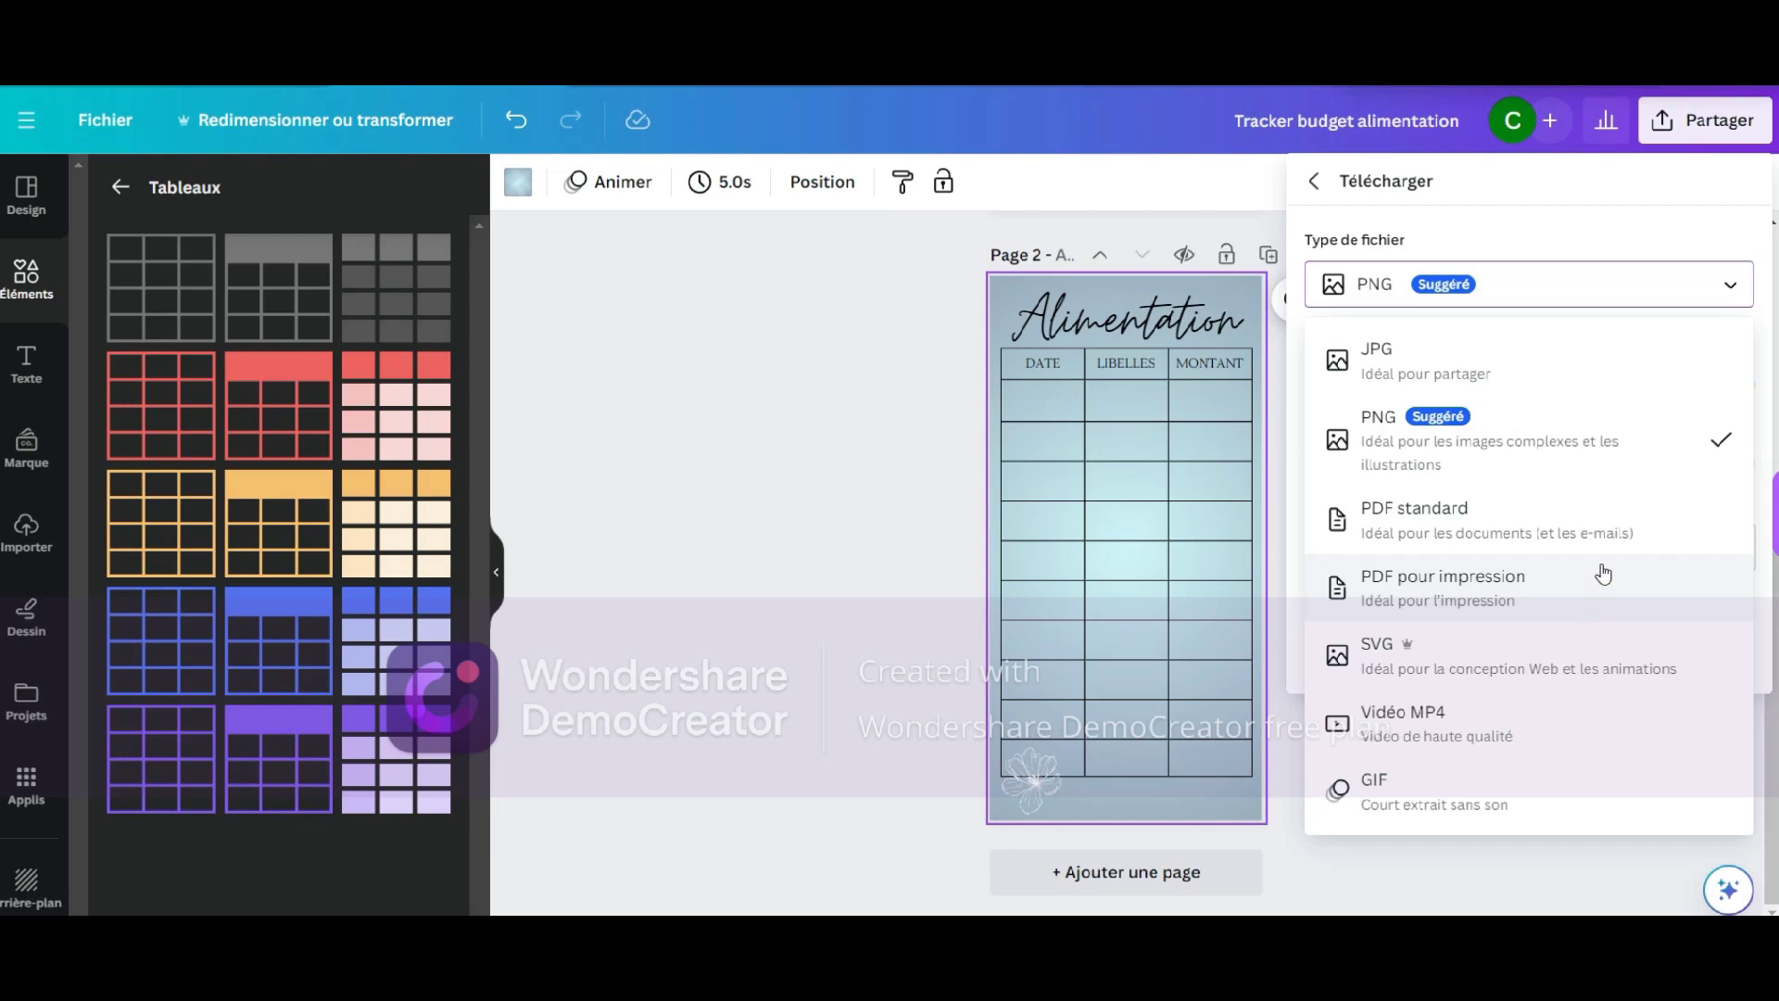
left_click(1612, 471)
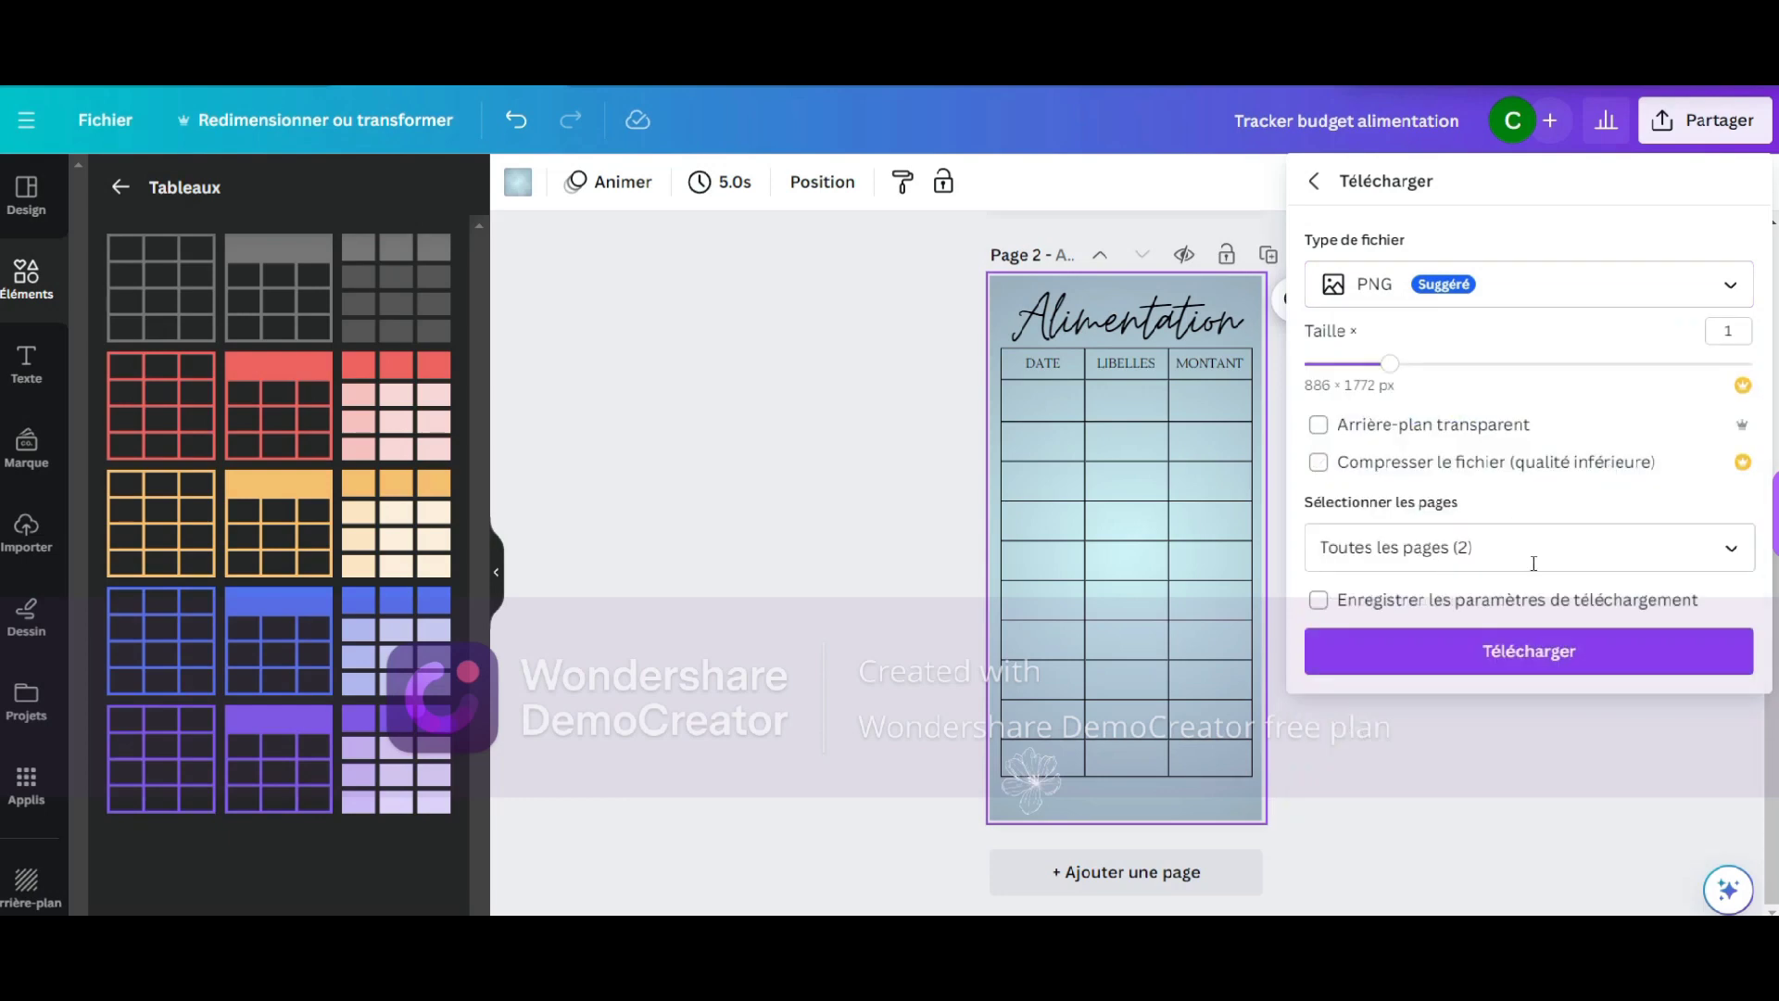
left_click(1542, 660)
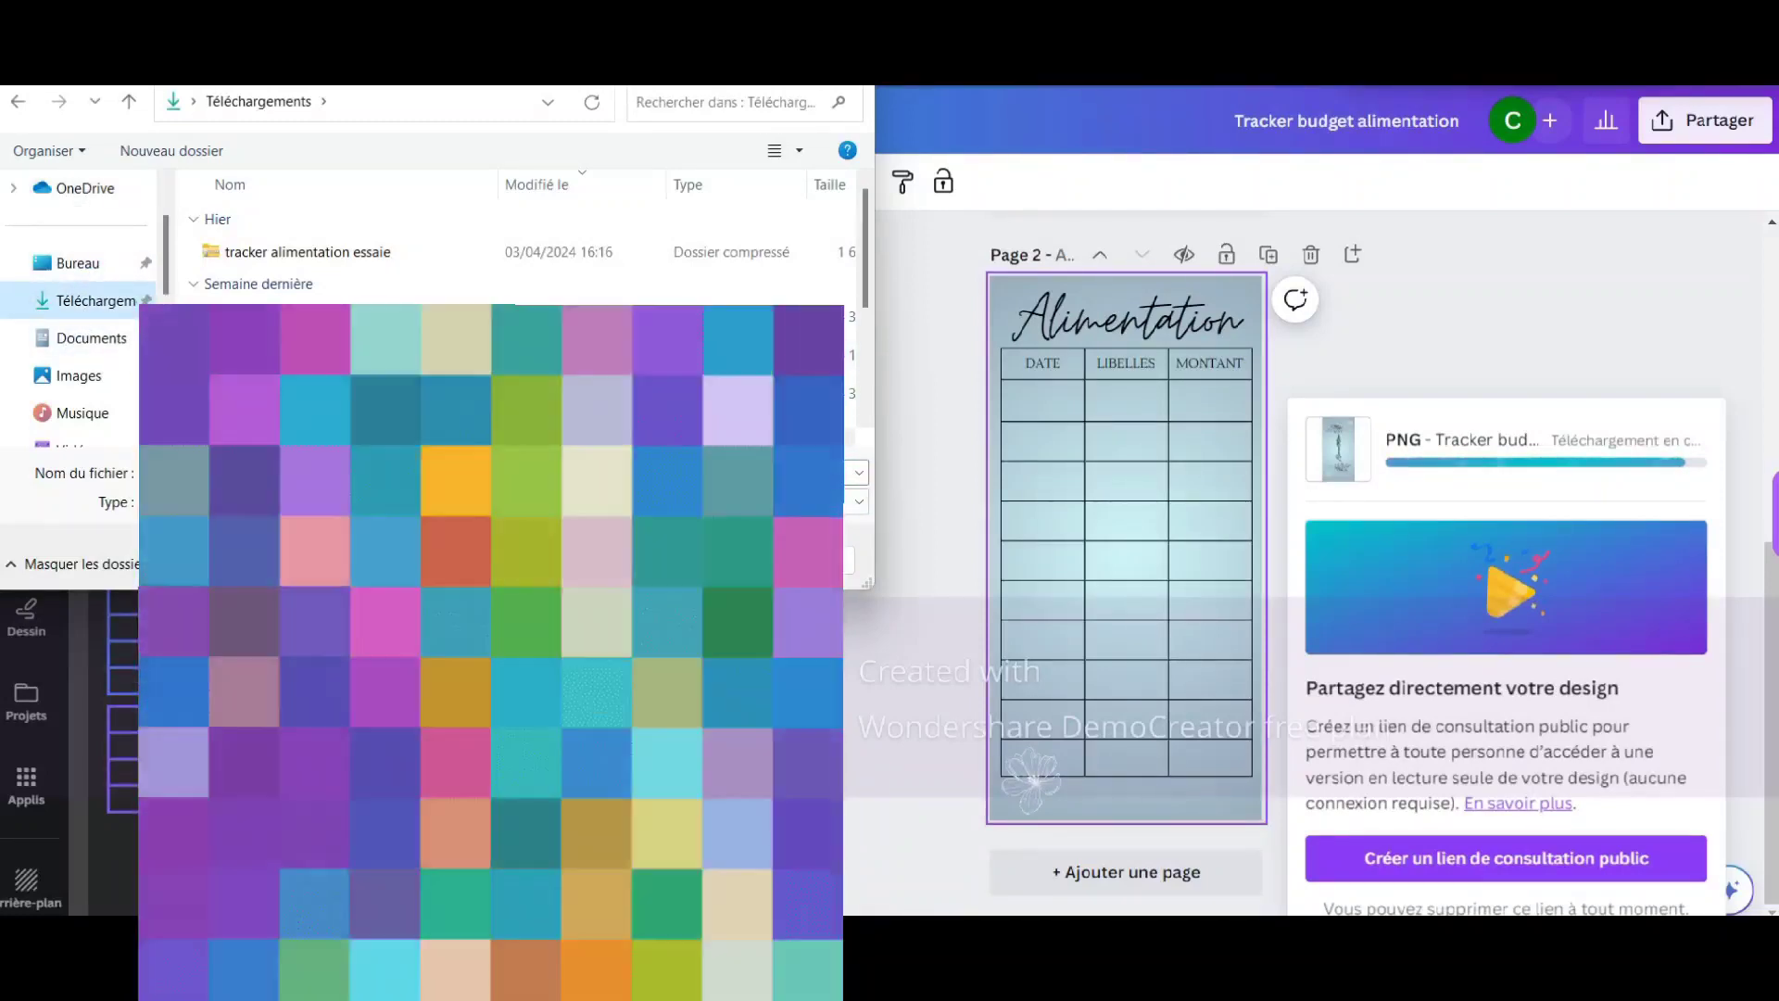
left_click(681, 569)
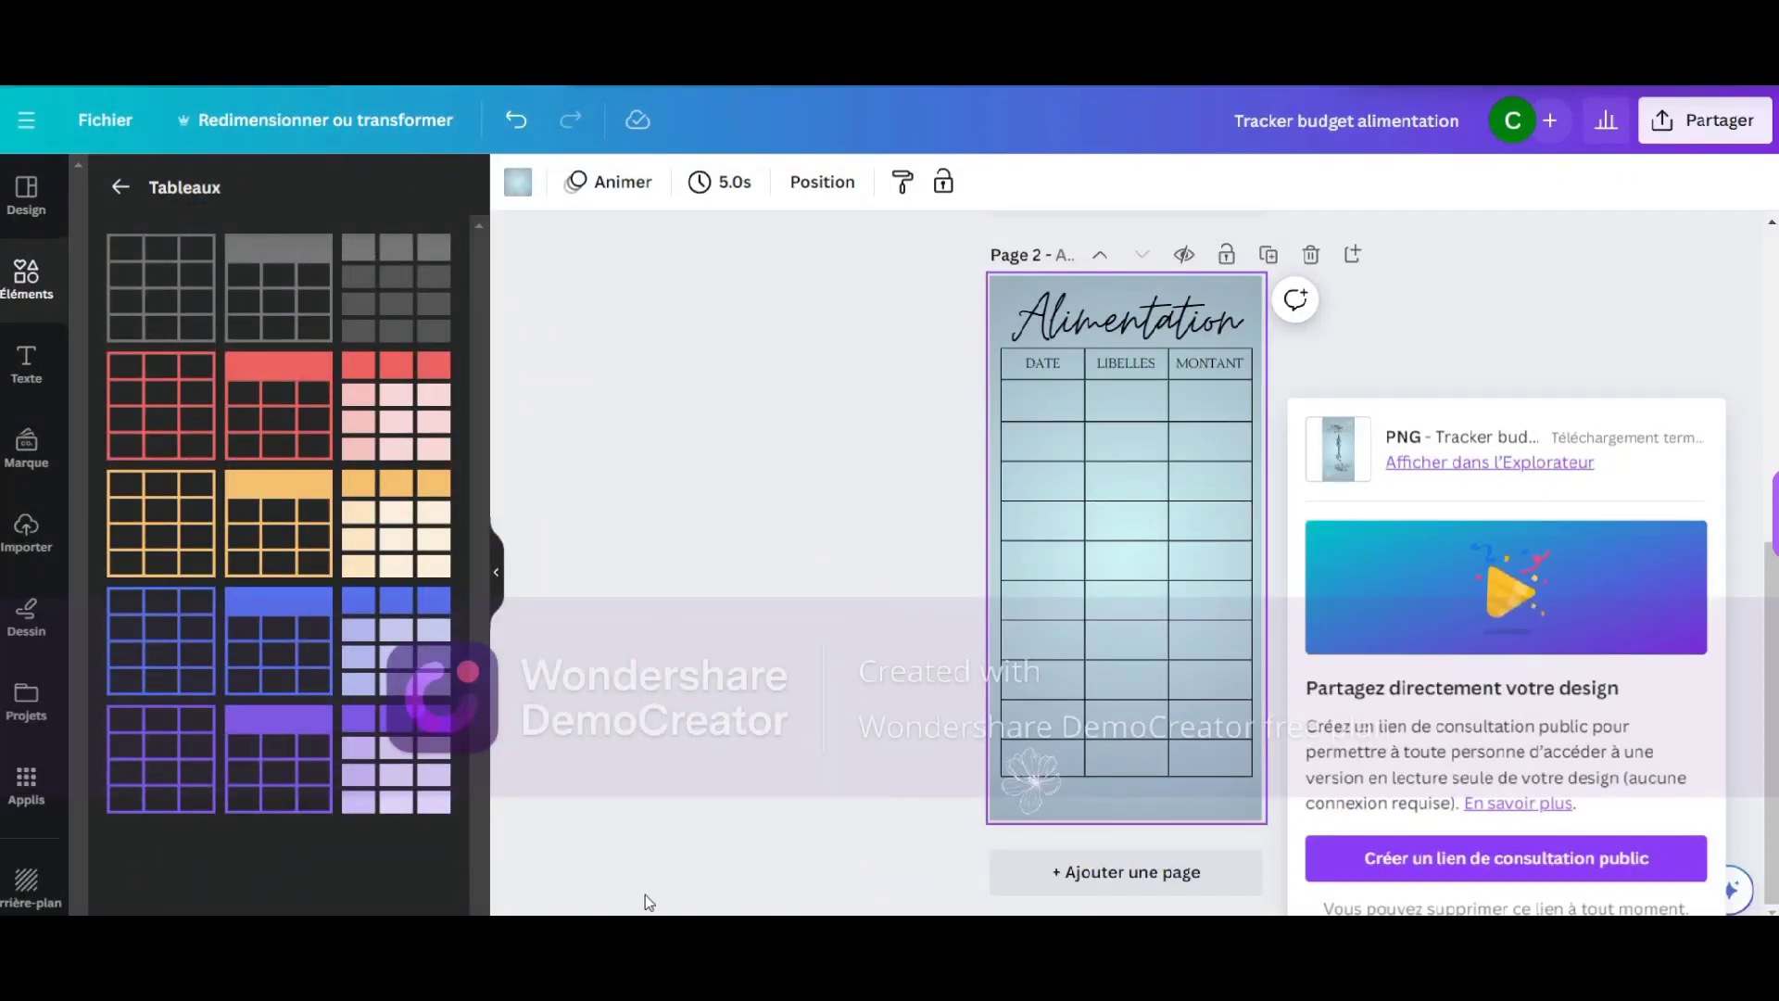
Switch to Word with a blank document
key("super")
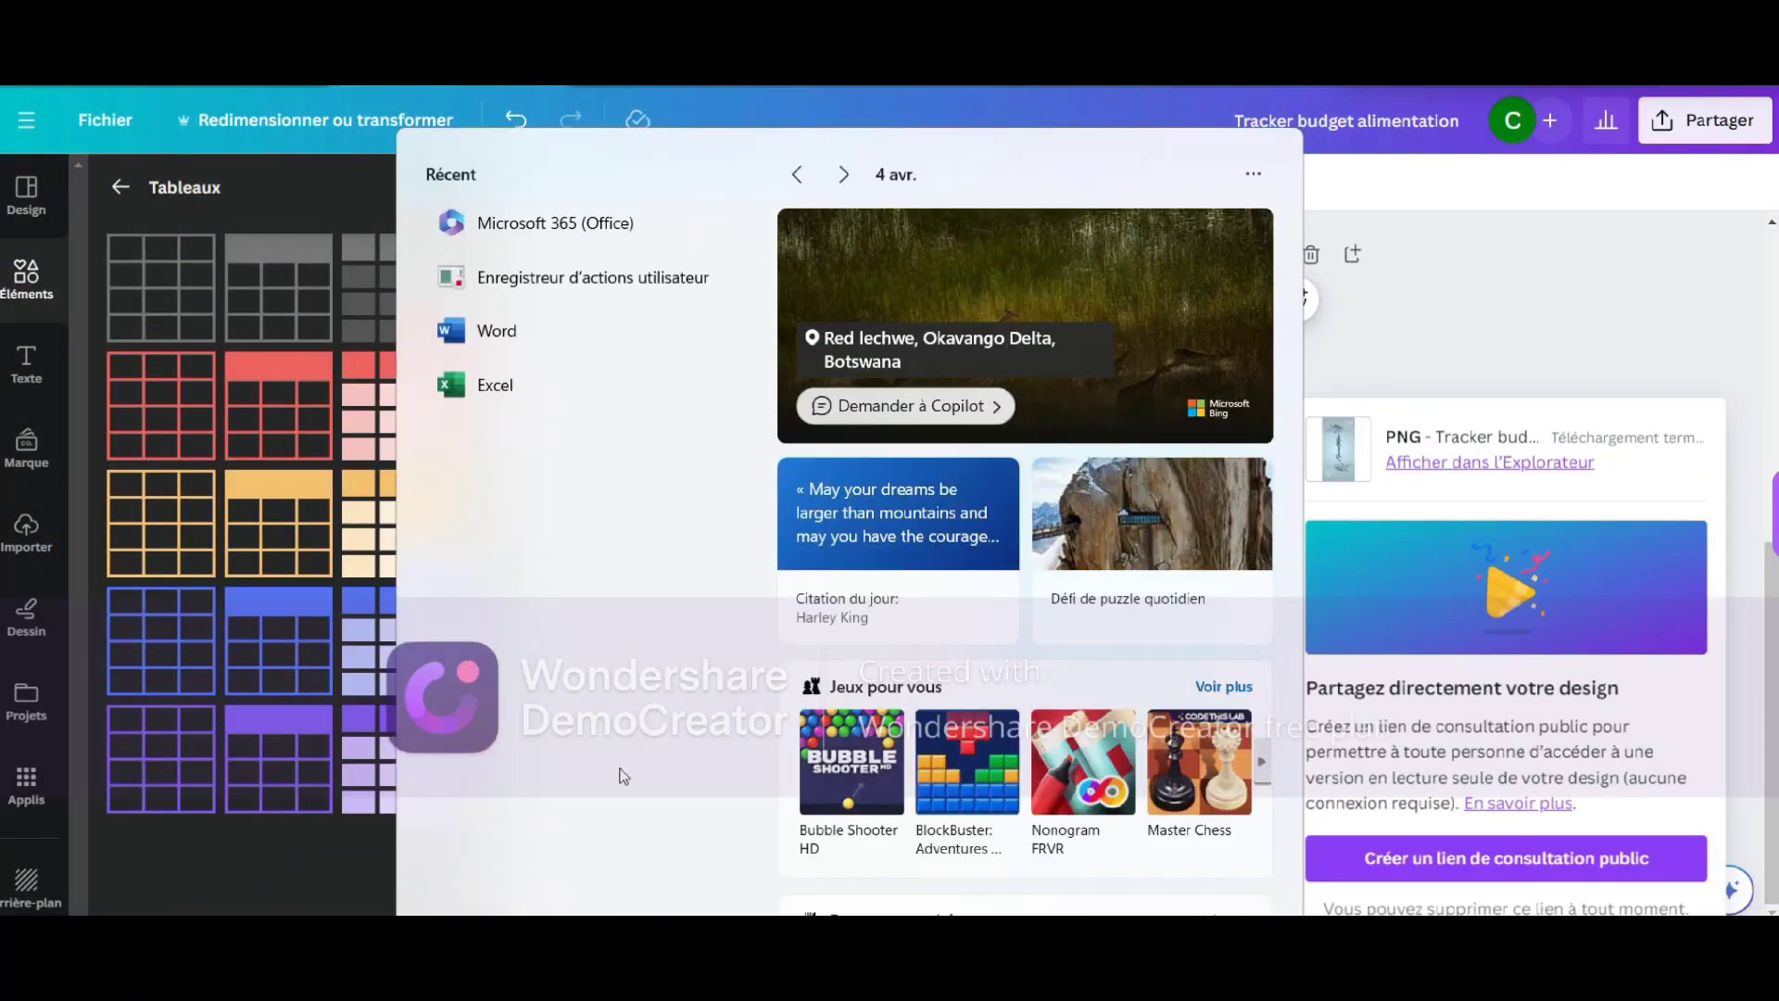
left_click(644, 335)
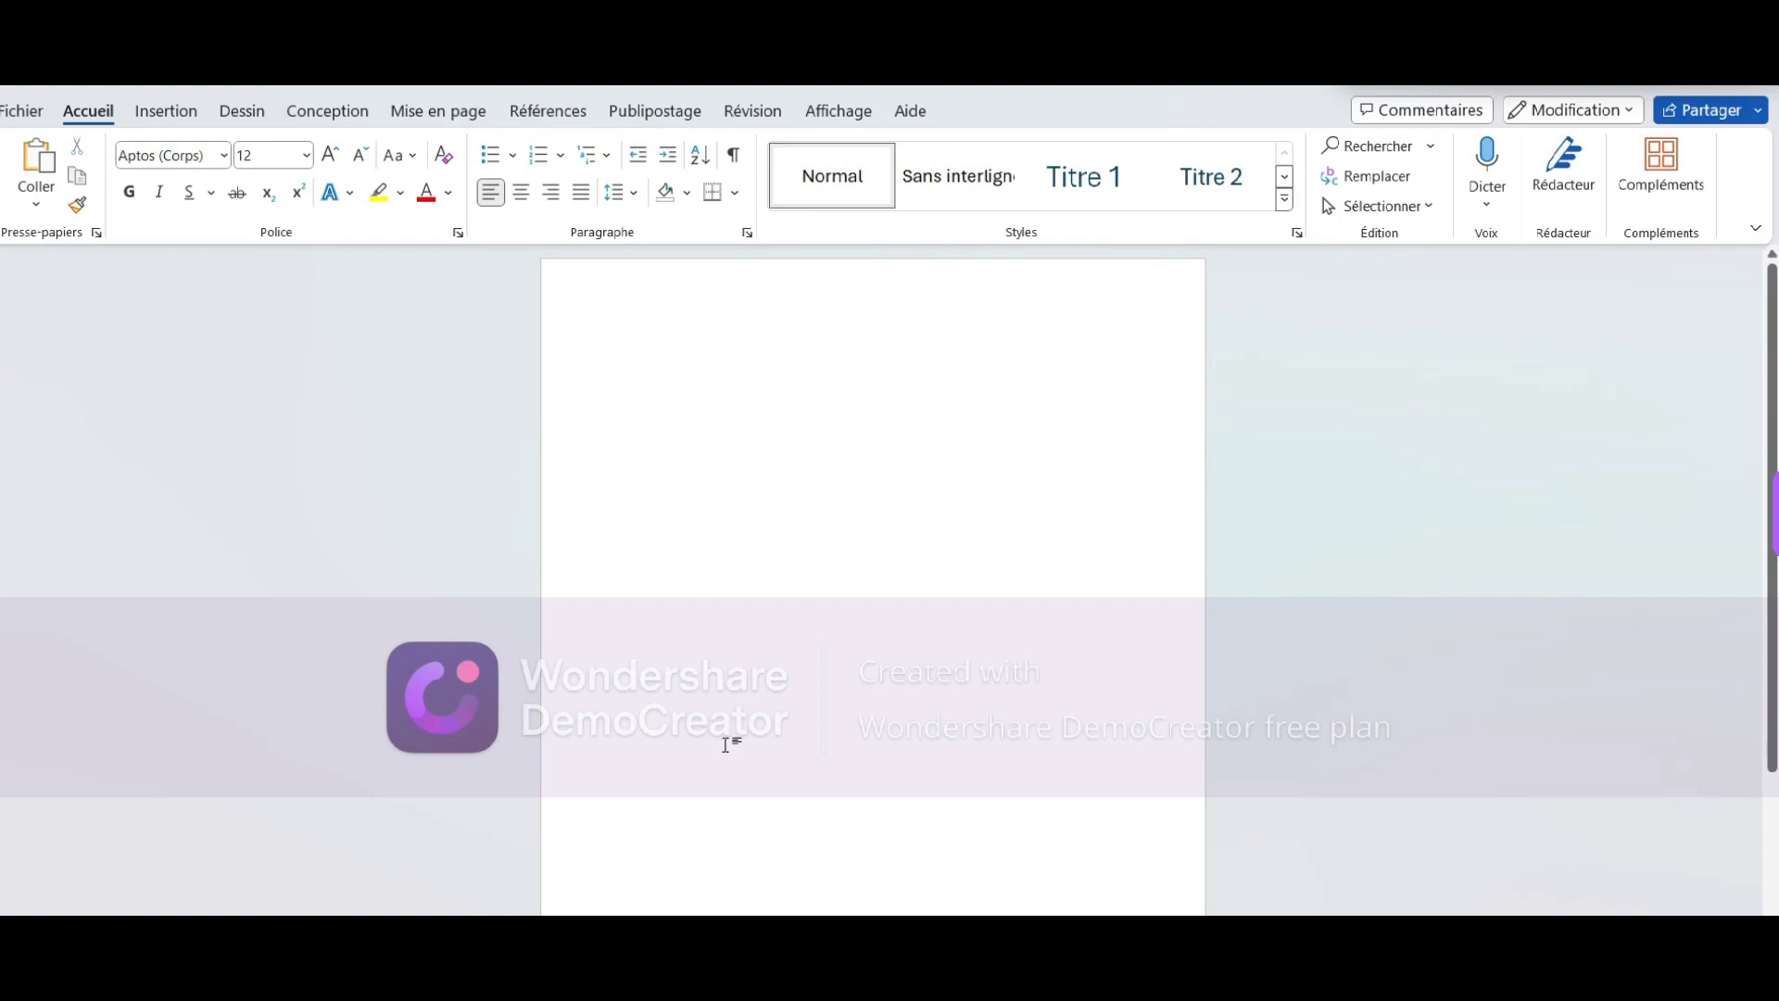
In File Explorer, move the two downloaded page images to their destination folder, replacing the files with identical names
key("super+e")
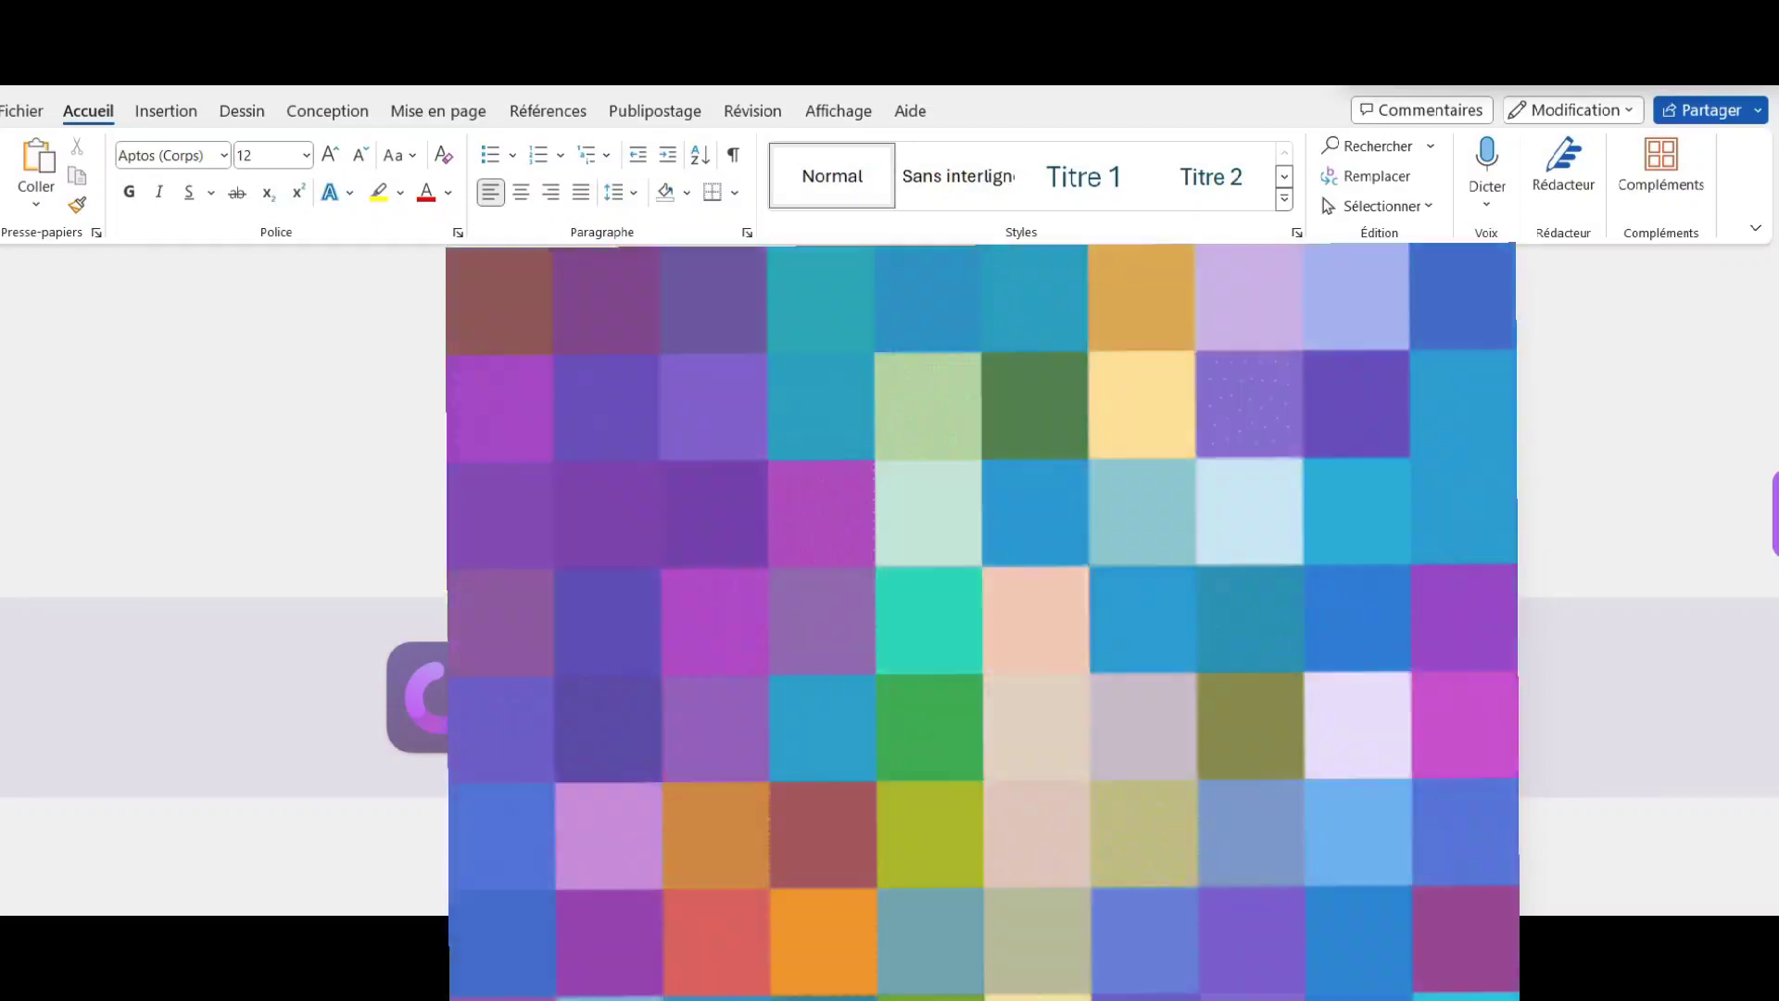
key("ctrl+v")
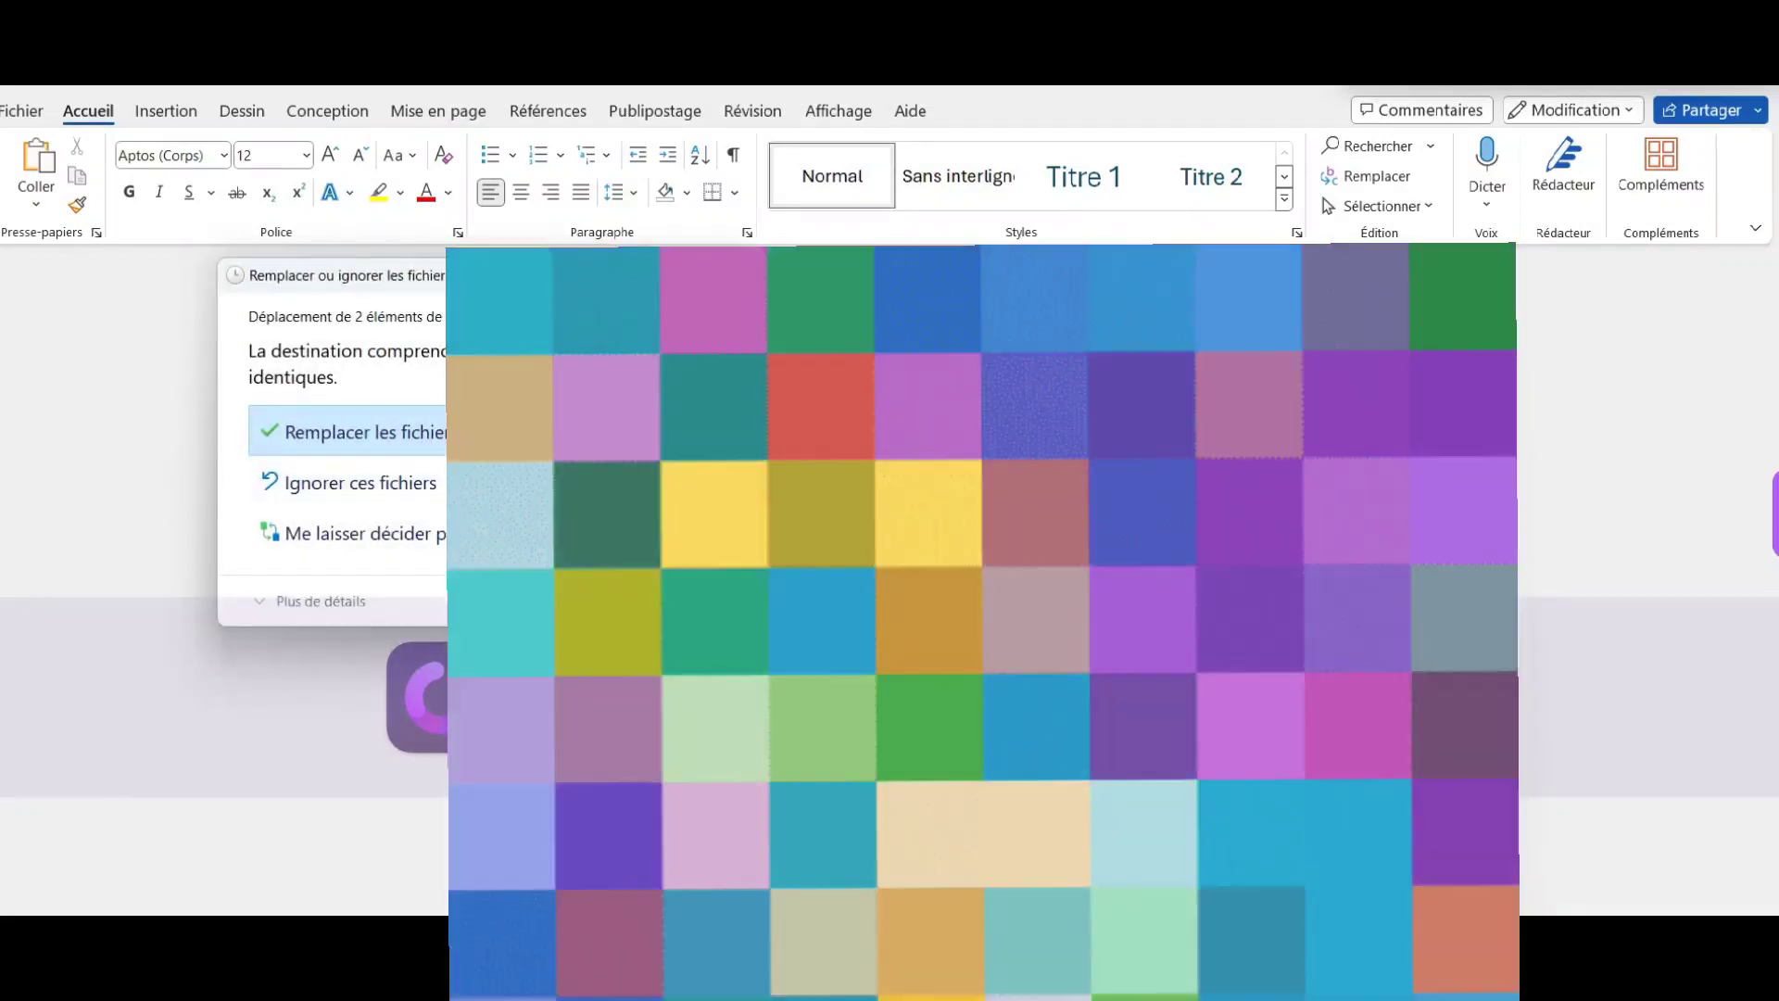
left_click(352, 432)
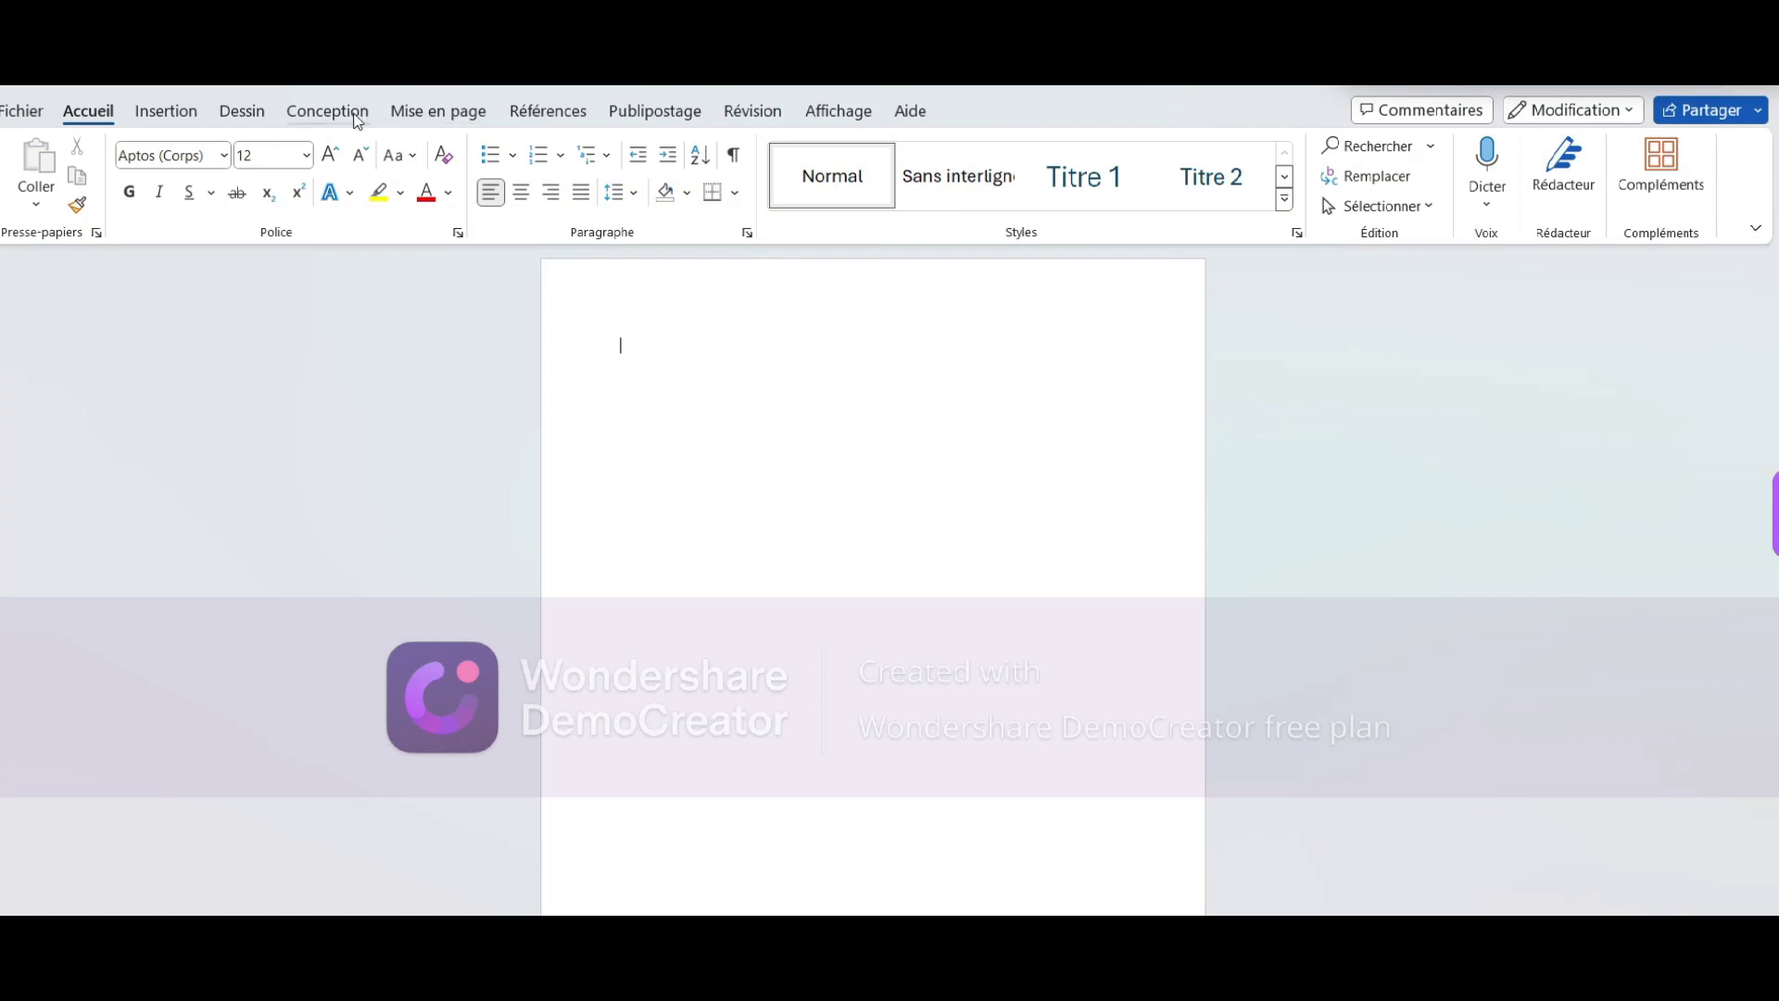
Insert the cover and table page images from this device into the blank Word document
left_click(166, 113)
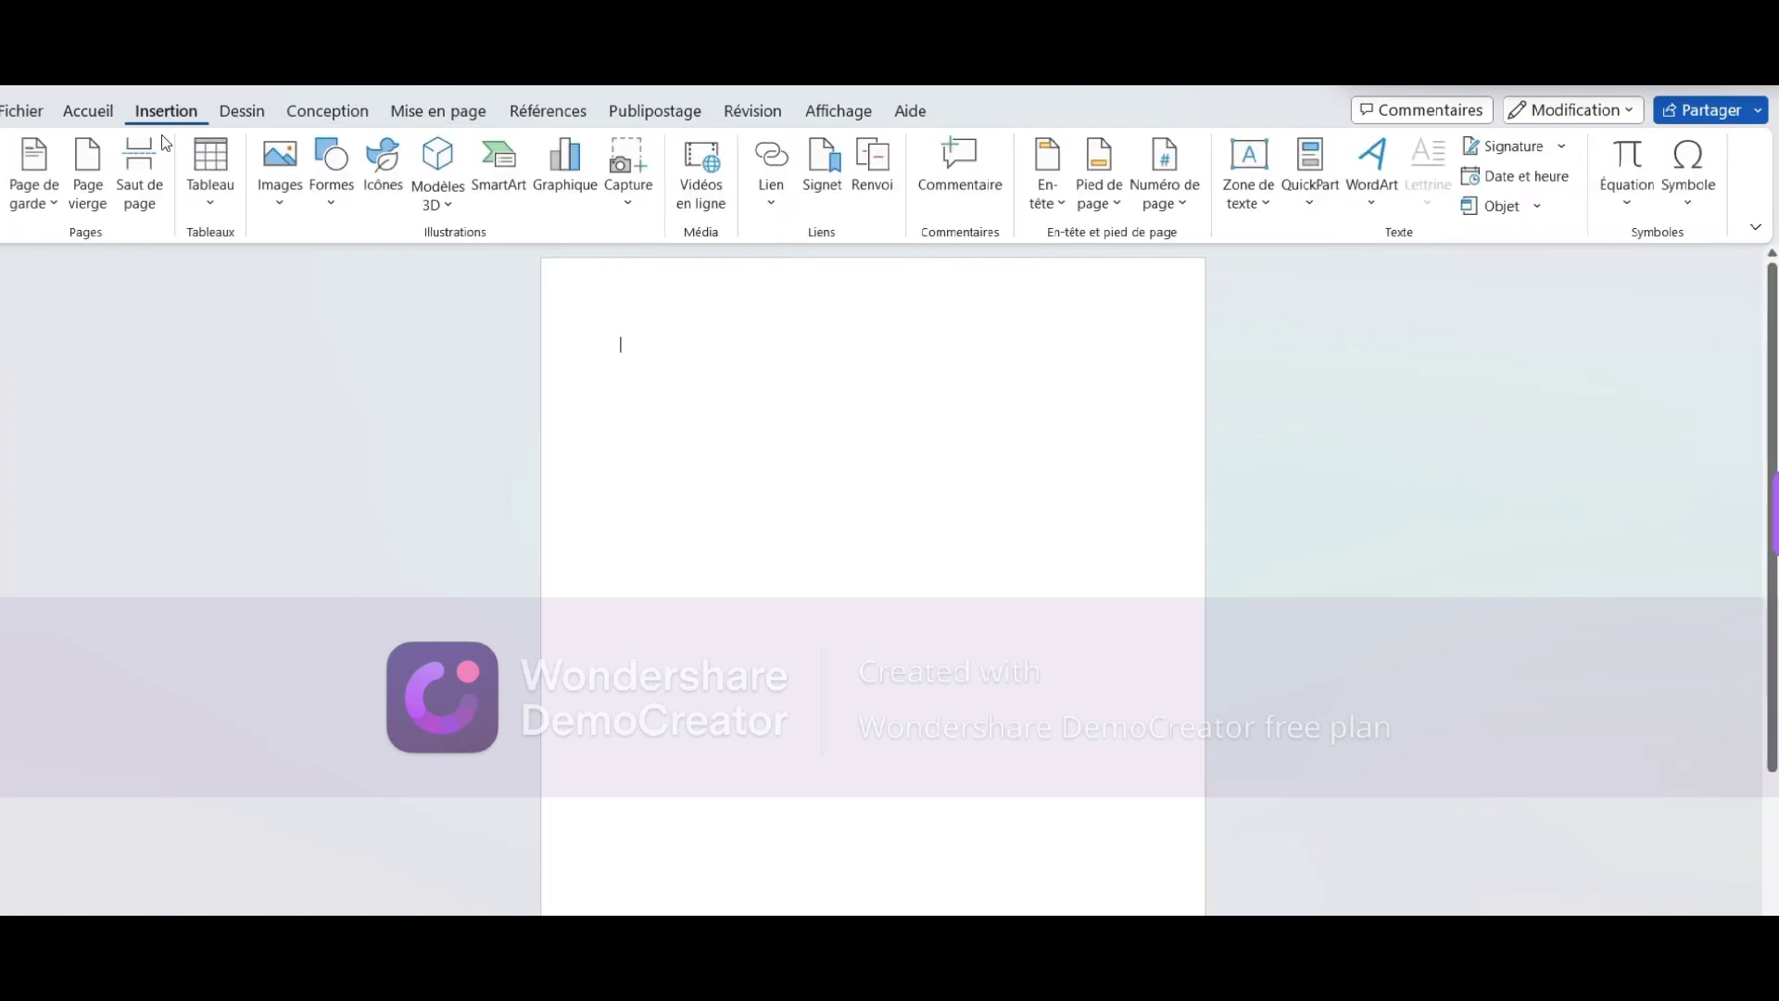
left_click(283, 215)
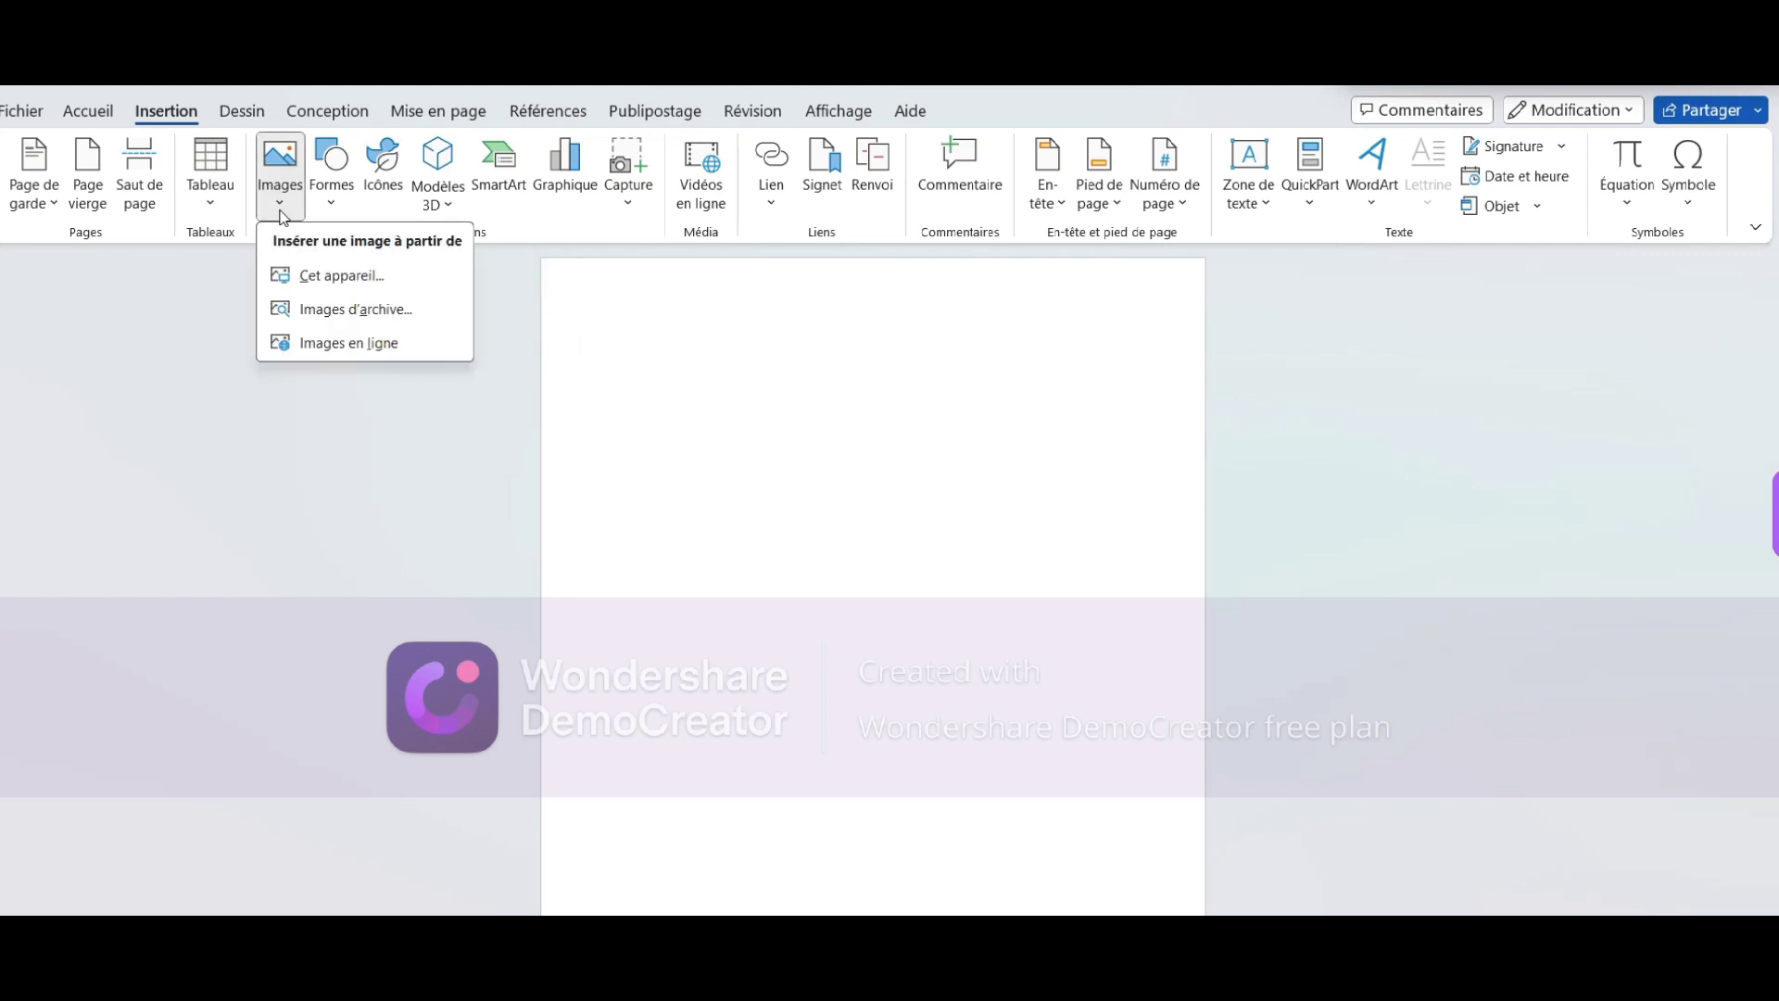
left_click(300, 276)
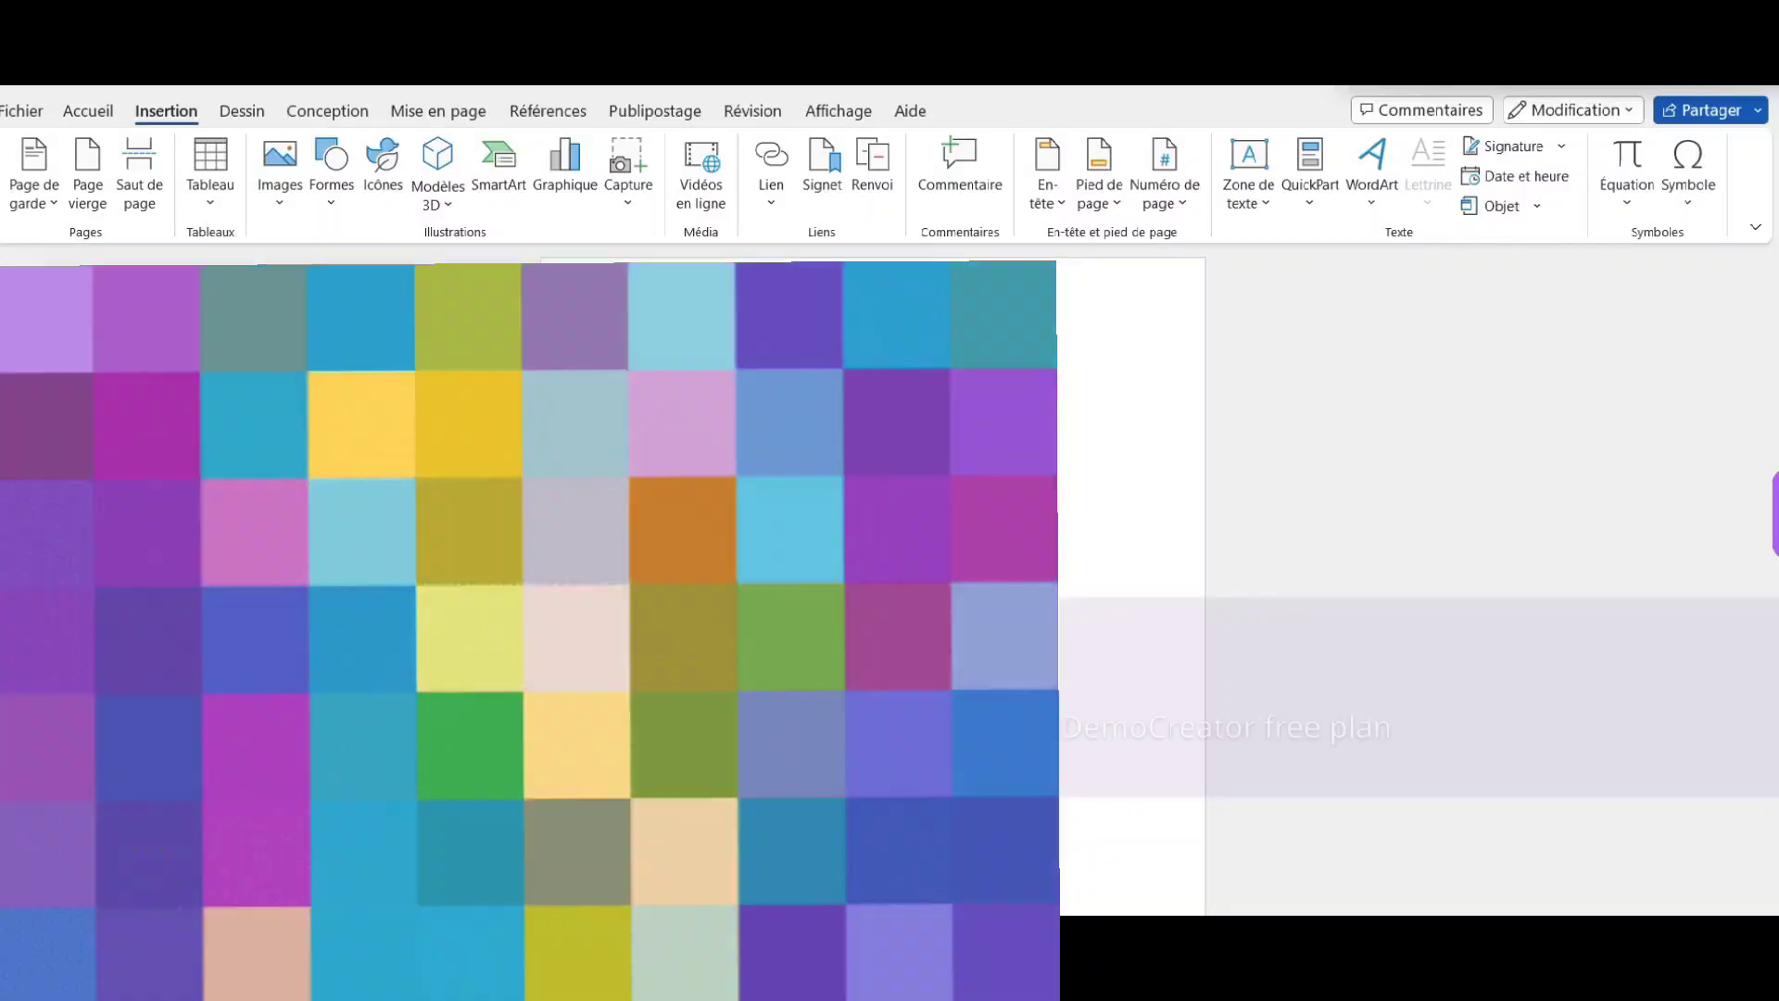
left_click(729, 805)
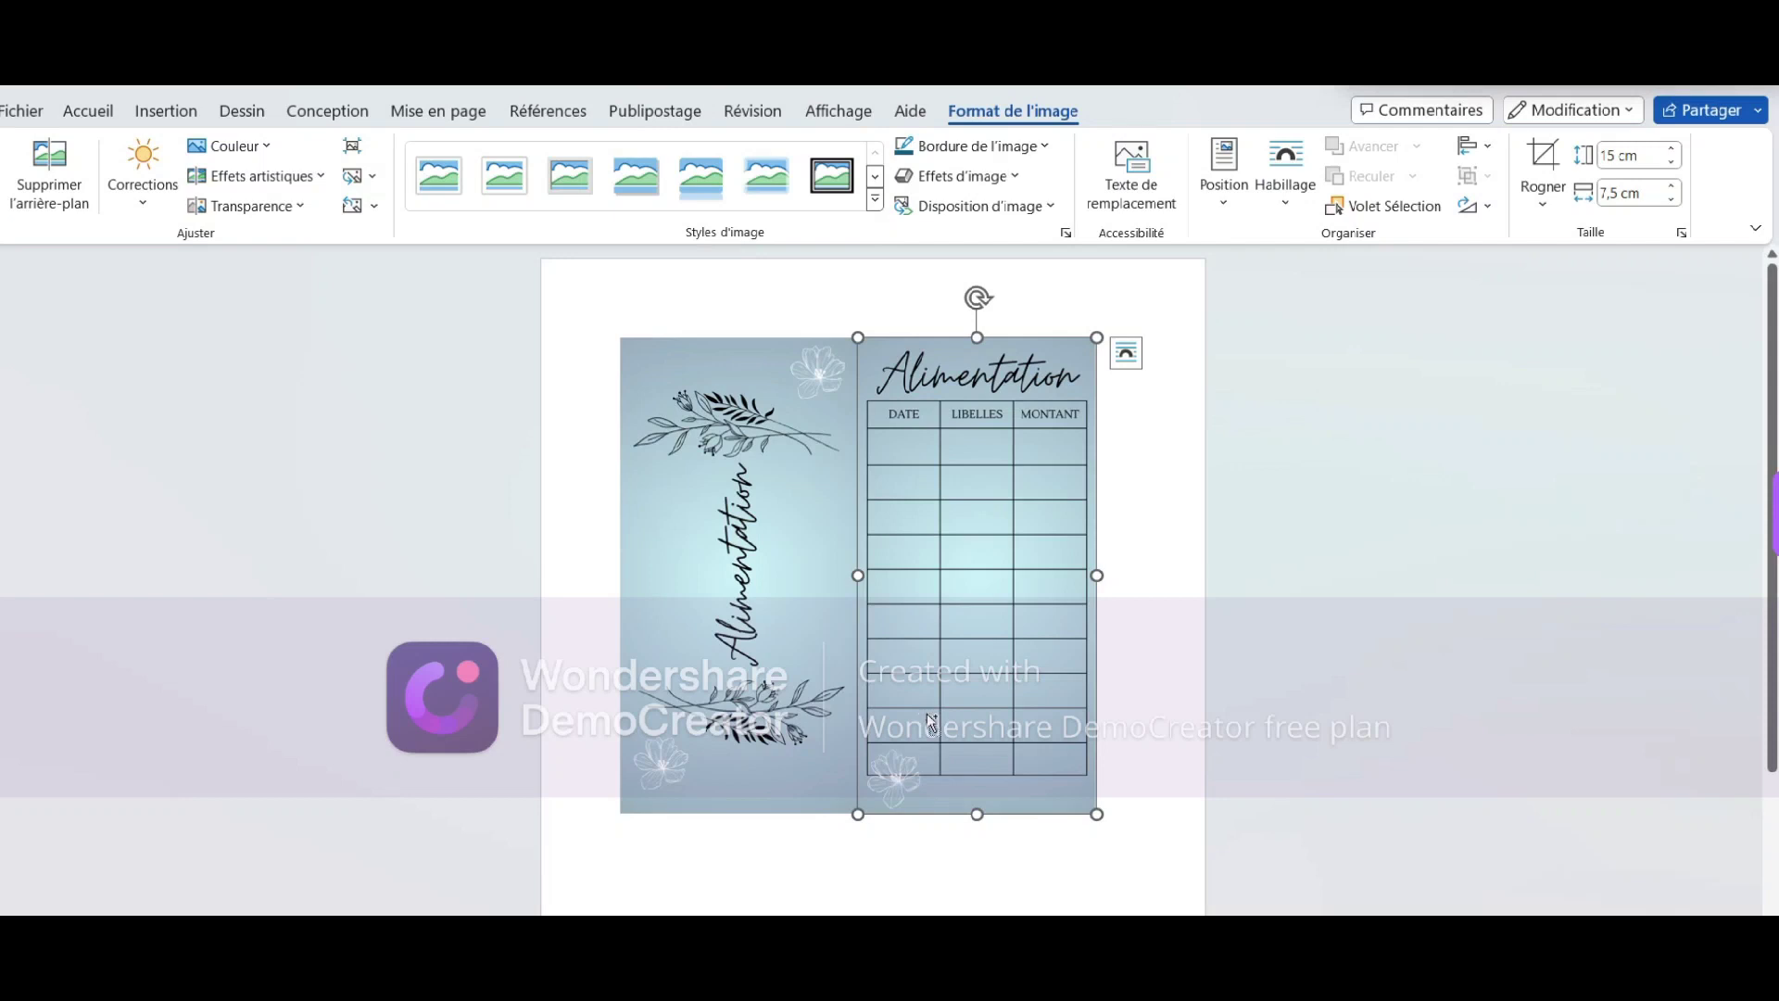
Move the table page image from the first page to the second page of the document
key("Delete")
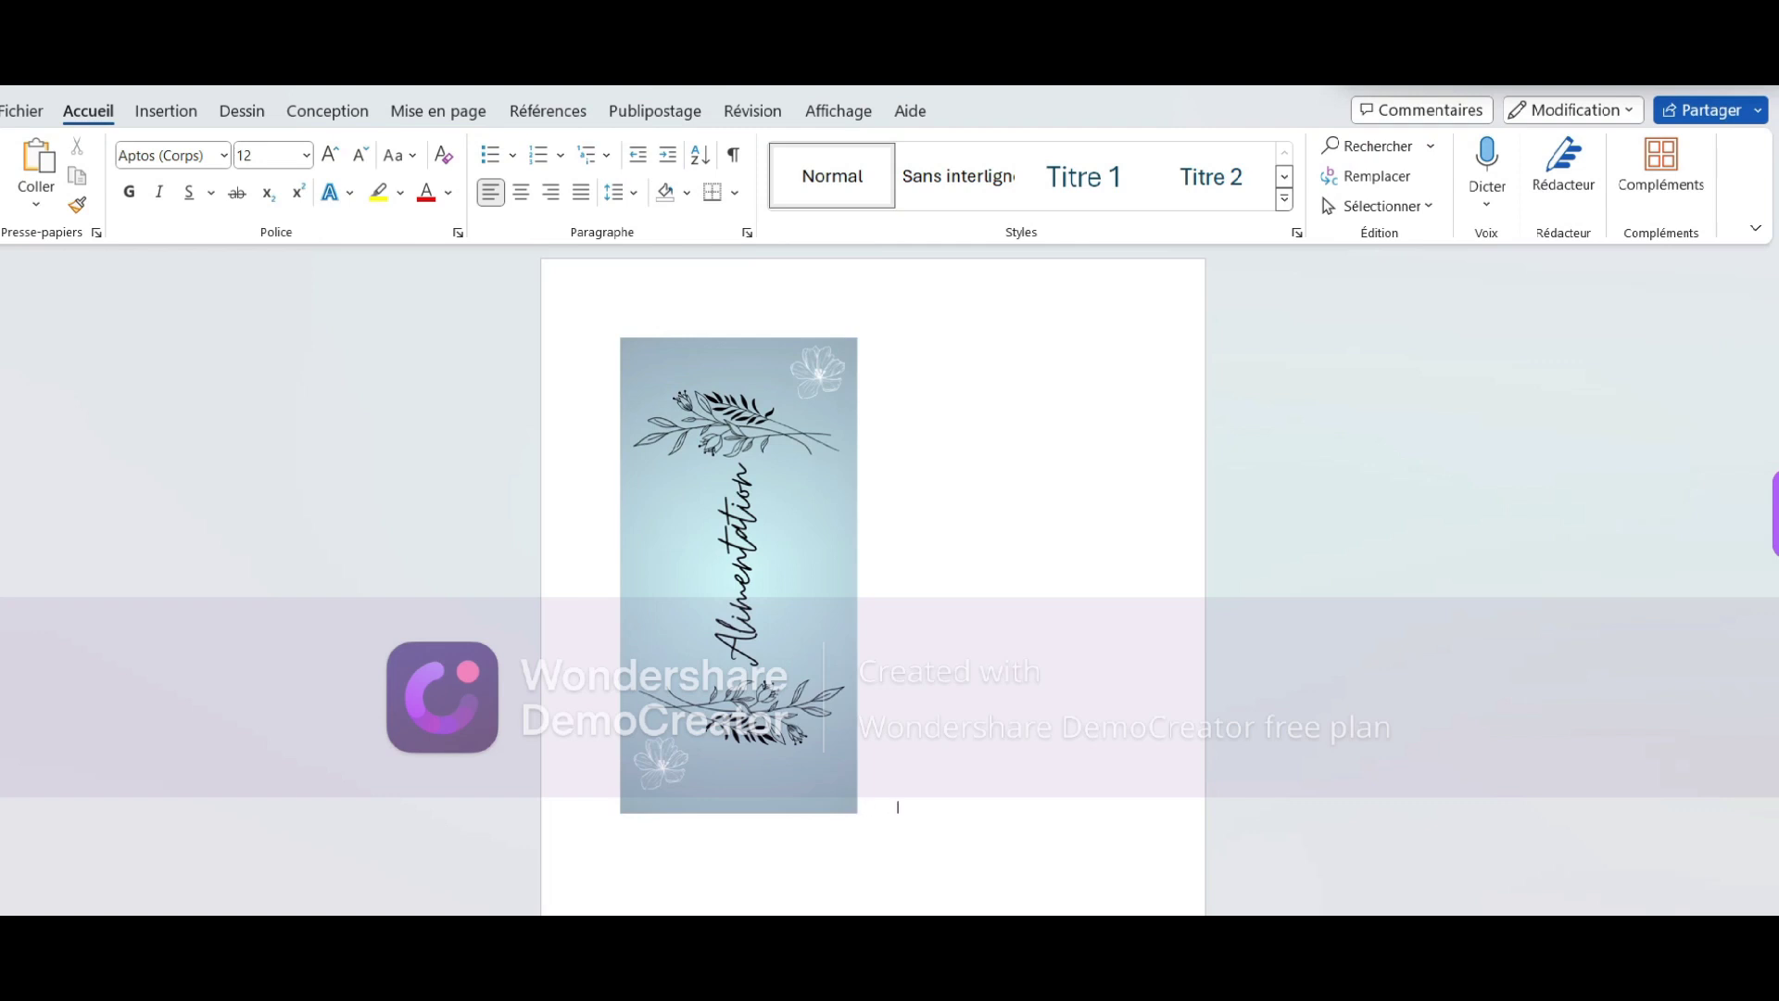
key("ctrl+v")
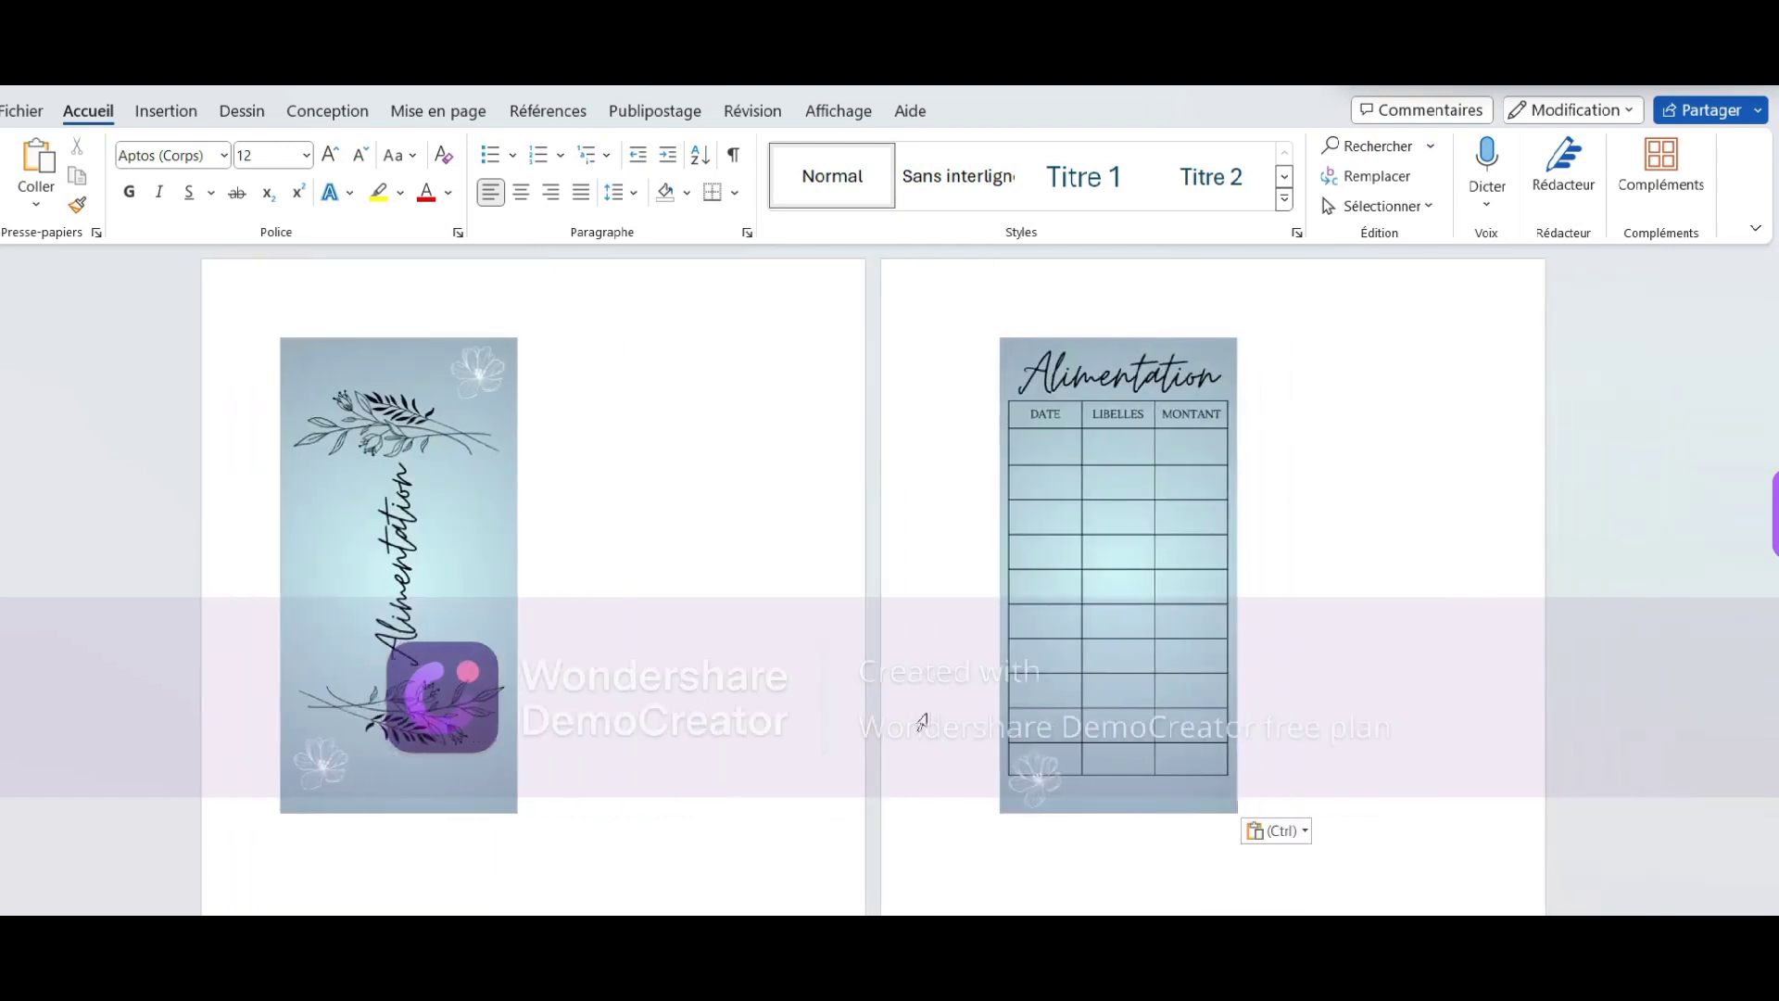
Bring the table page image back onto the first page, directly beside the cover image
left_click(680, 769)
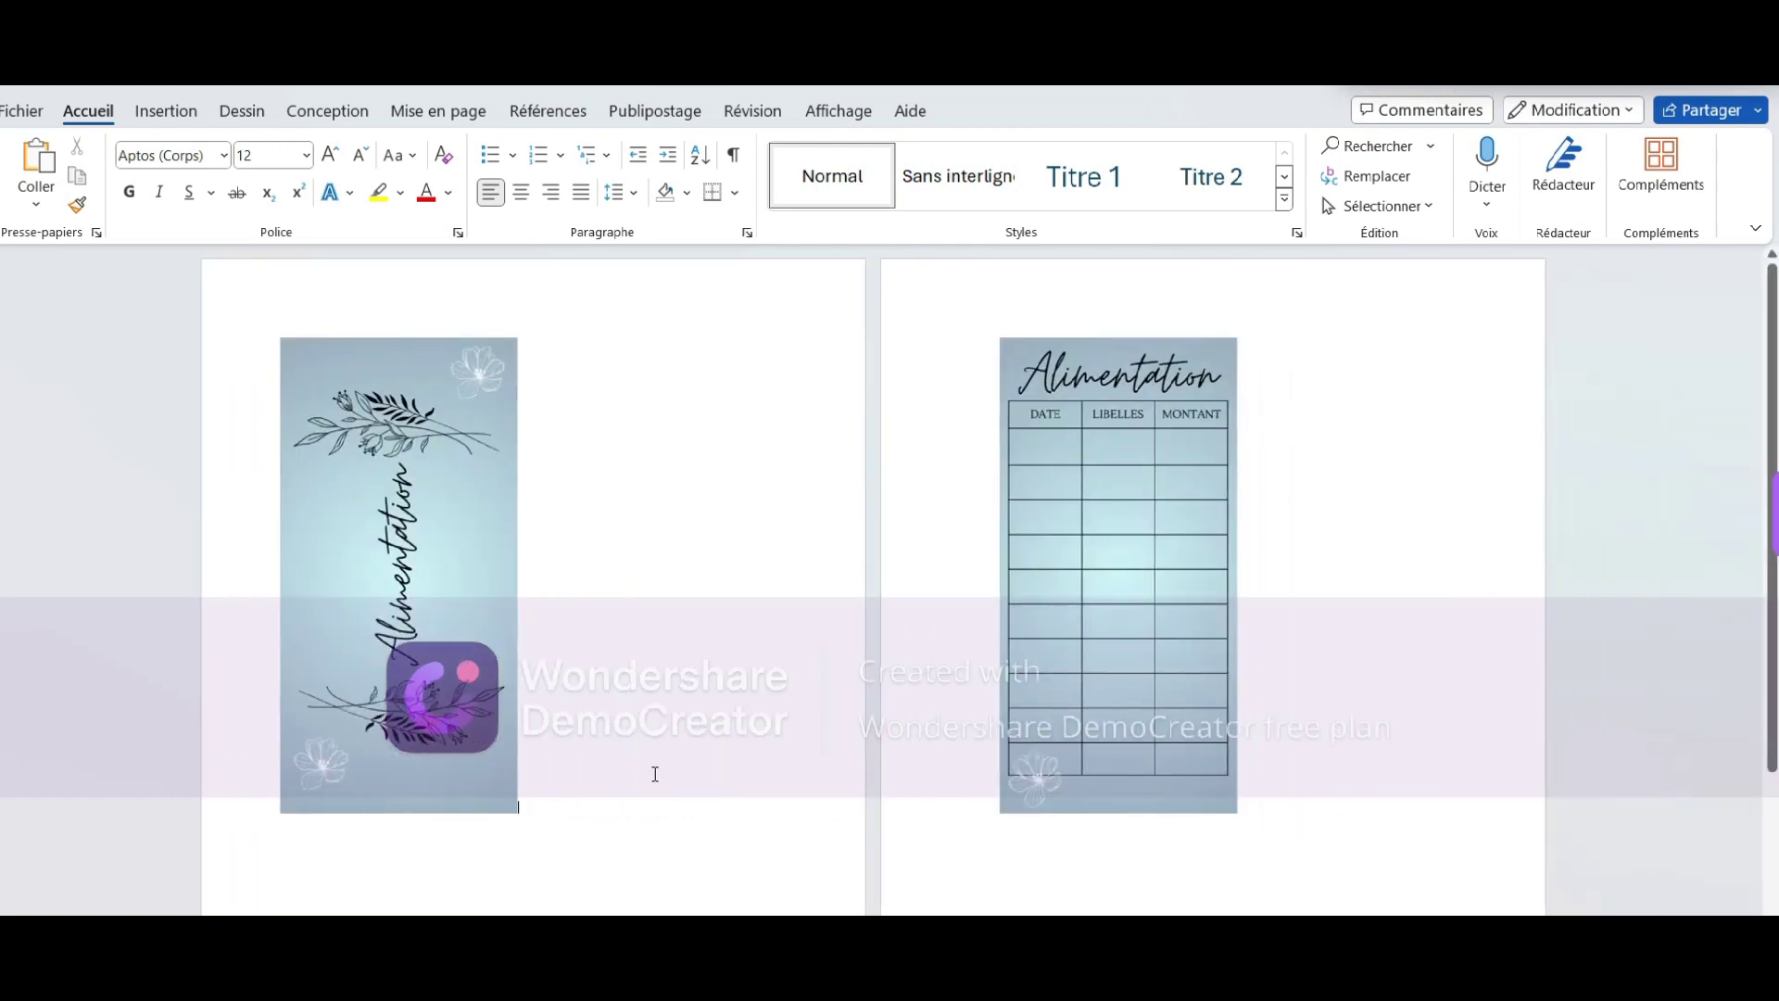
key("Delete")
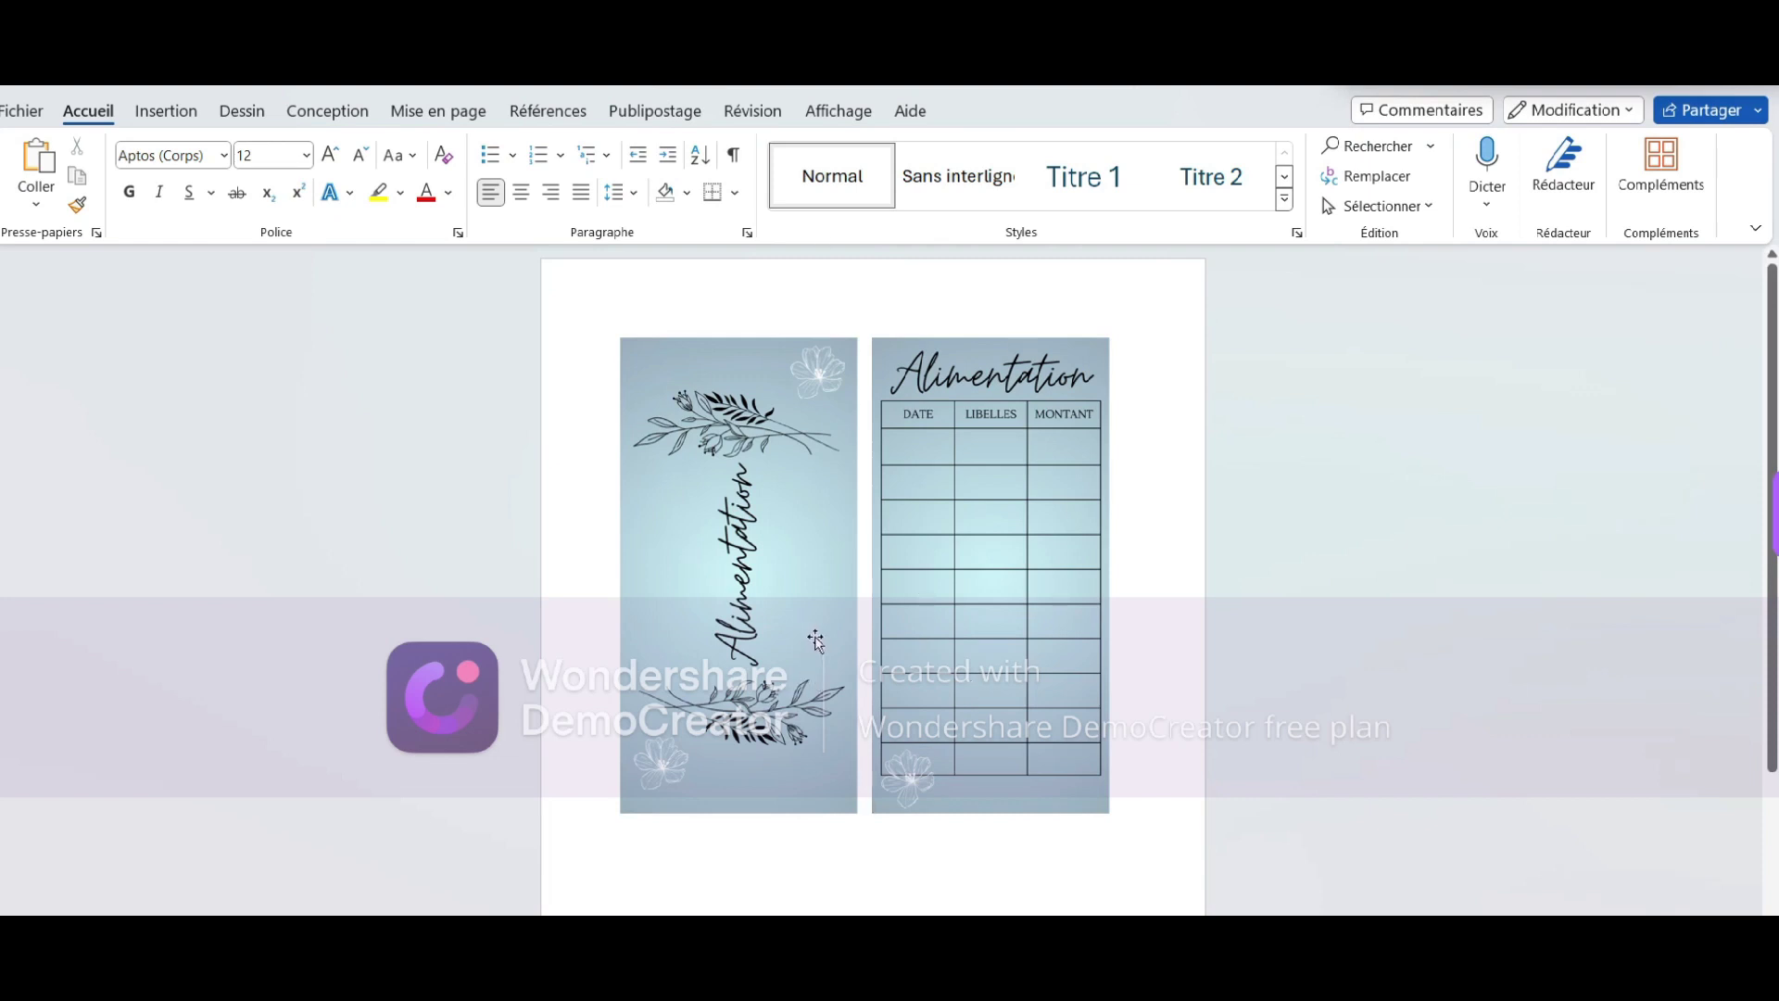
Enlarge the table page image proportionally to 8 cm wide and 16 cm high
left_click(933, 596)
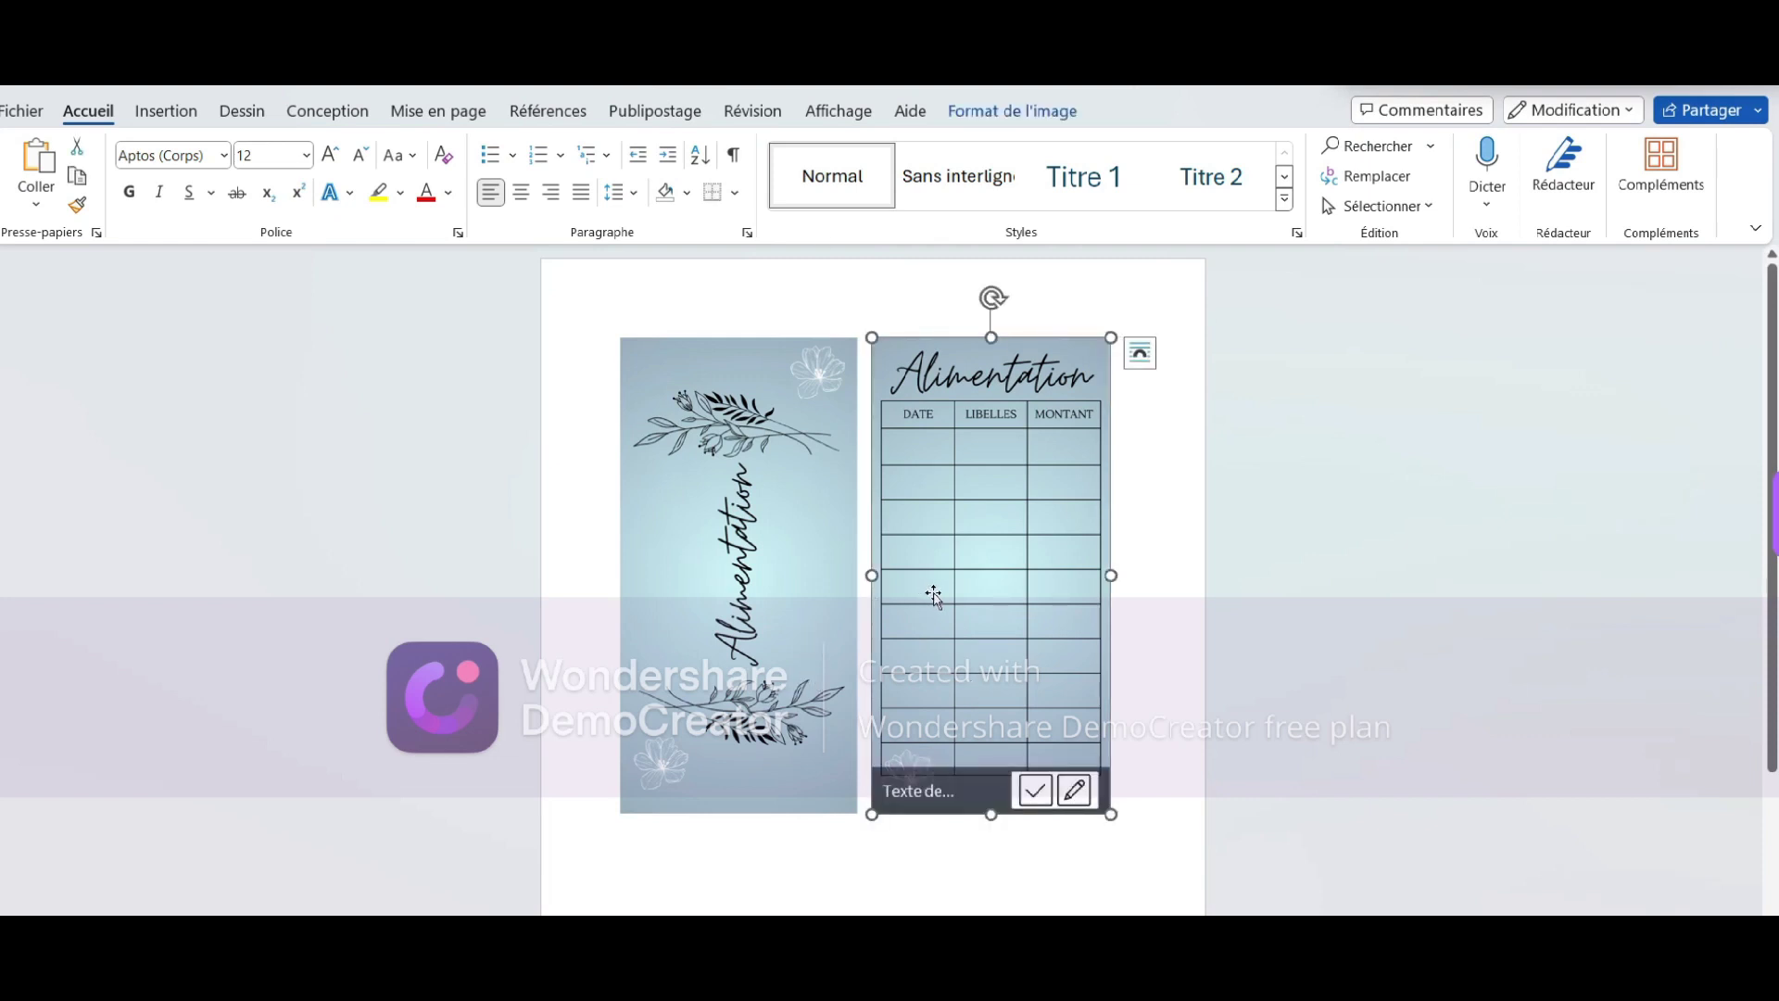
left_click(1060, 112)
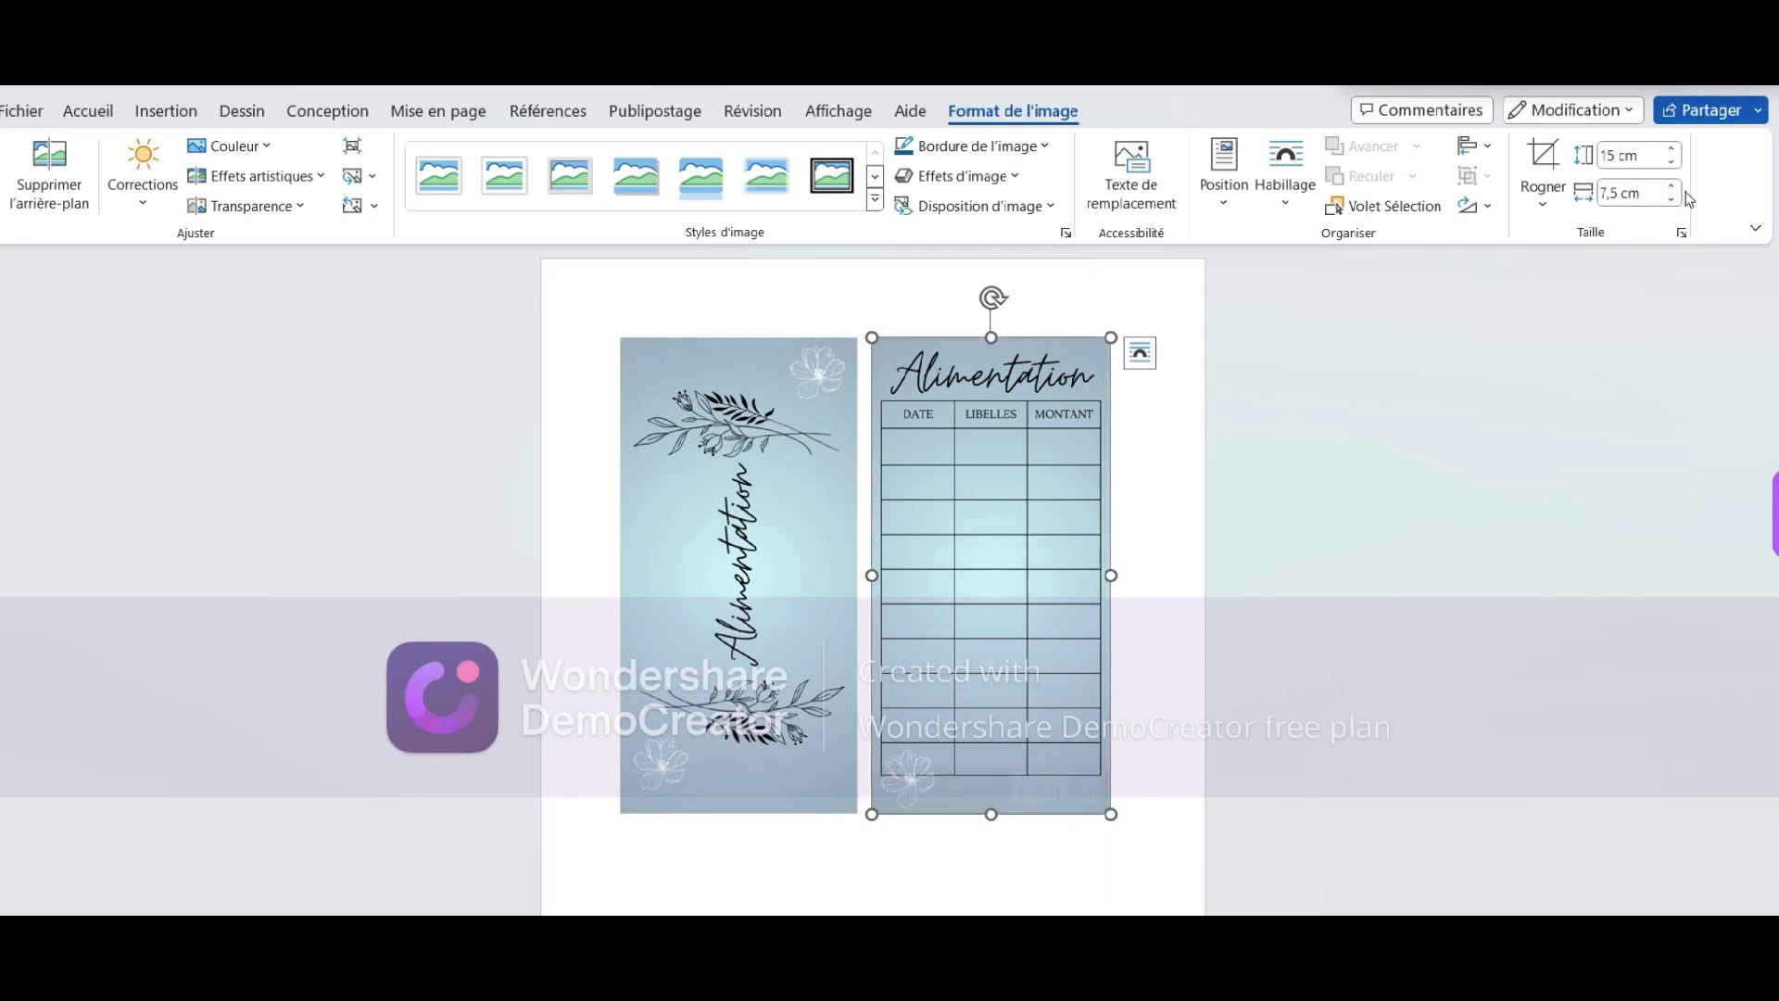
left_click(1678, 192)
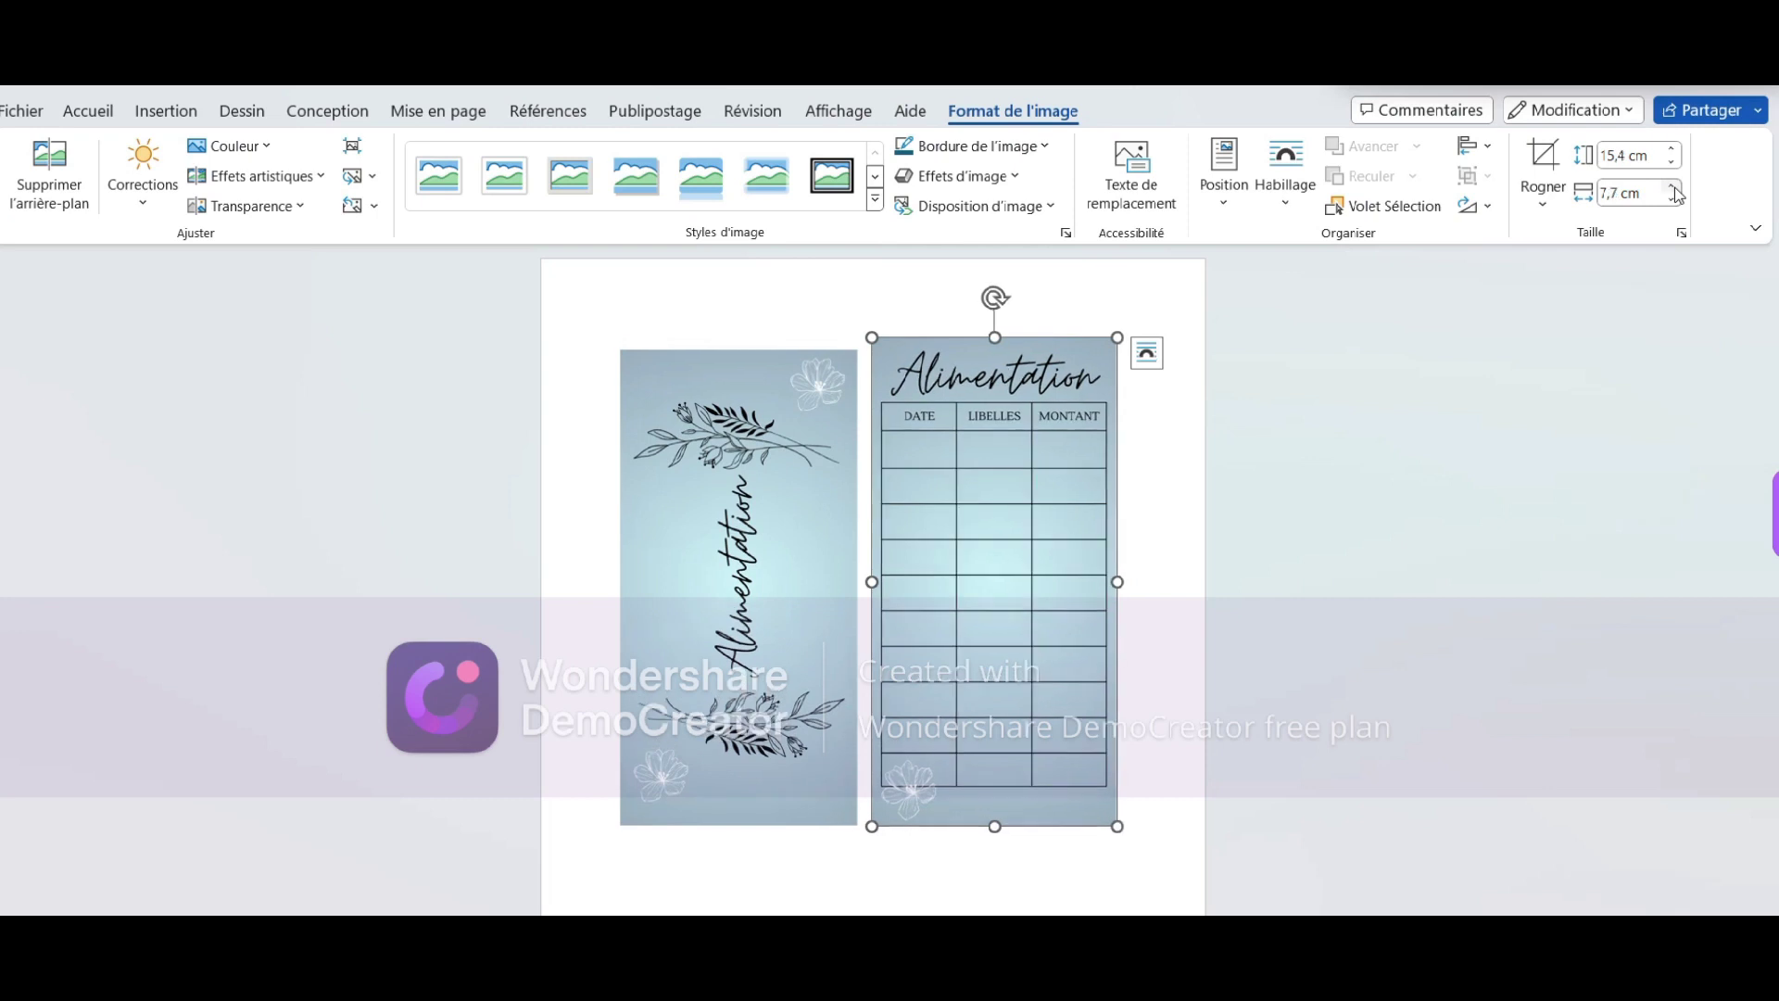
left_click(1678, 191)
left_click(1677, 192)
left_click(1677, 192)
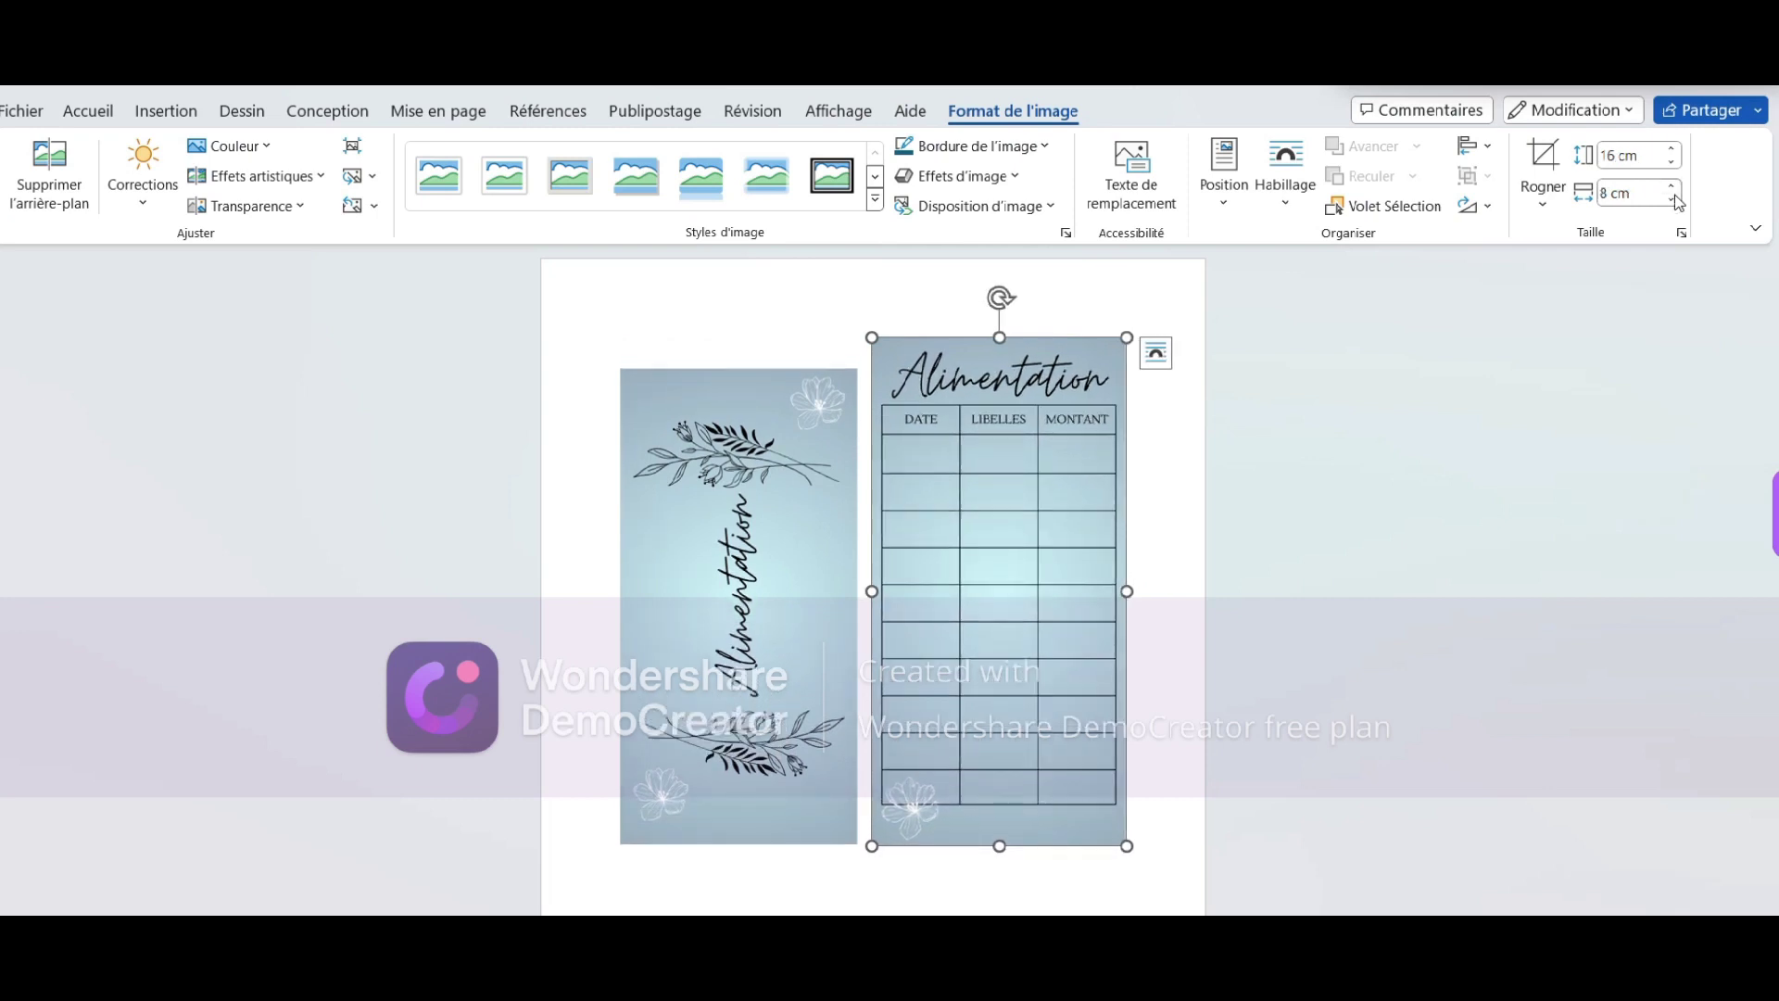
Reduce the table page image proportionally to 6.9 cm wide and 13.8 cm high
left_click(1677, 200)
left_click(1677, 200)
left_click(1677, 200)
left_click(1677, 200)
left_click(1679, 201)
left_click(1679, 201)
left_click(1680, 201)
left_click(1678, 200)
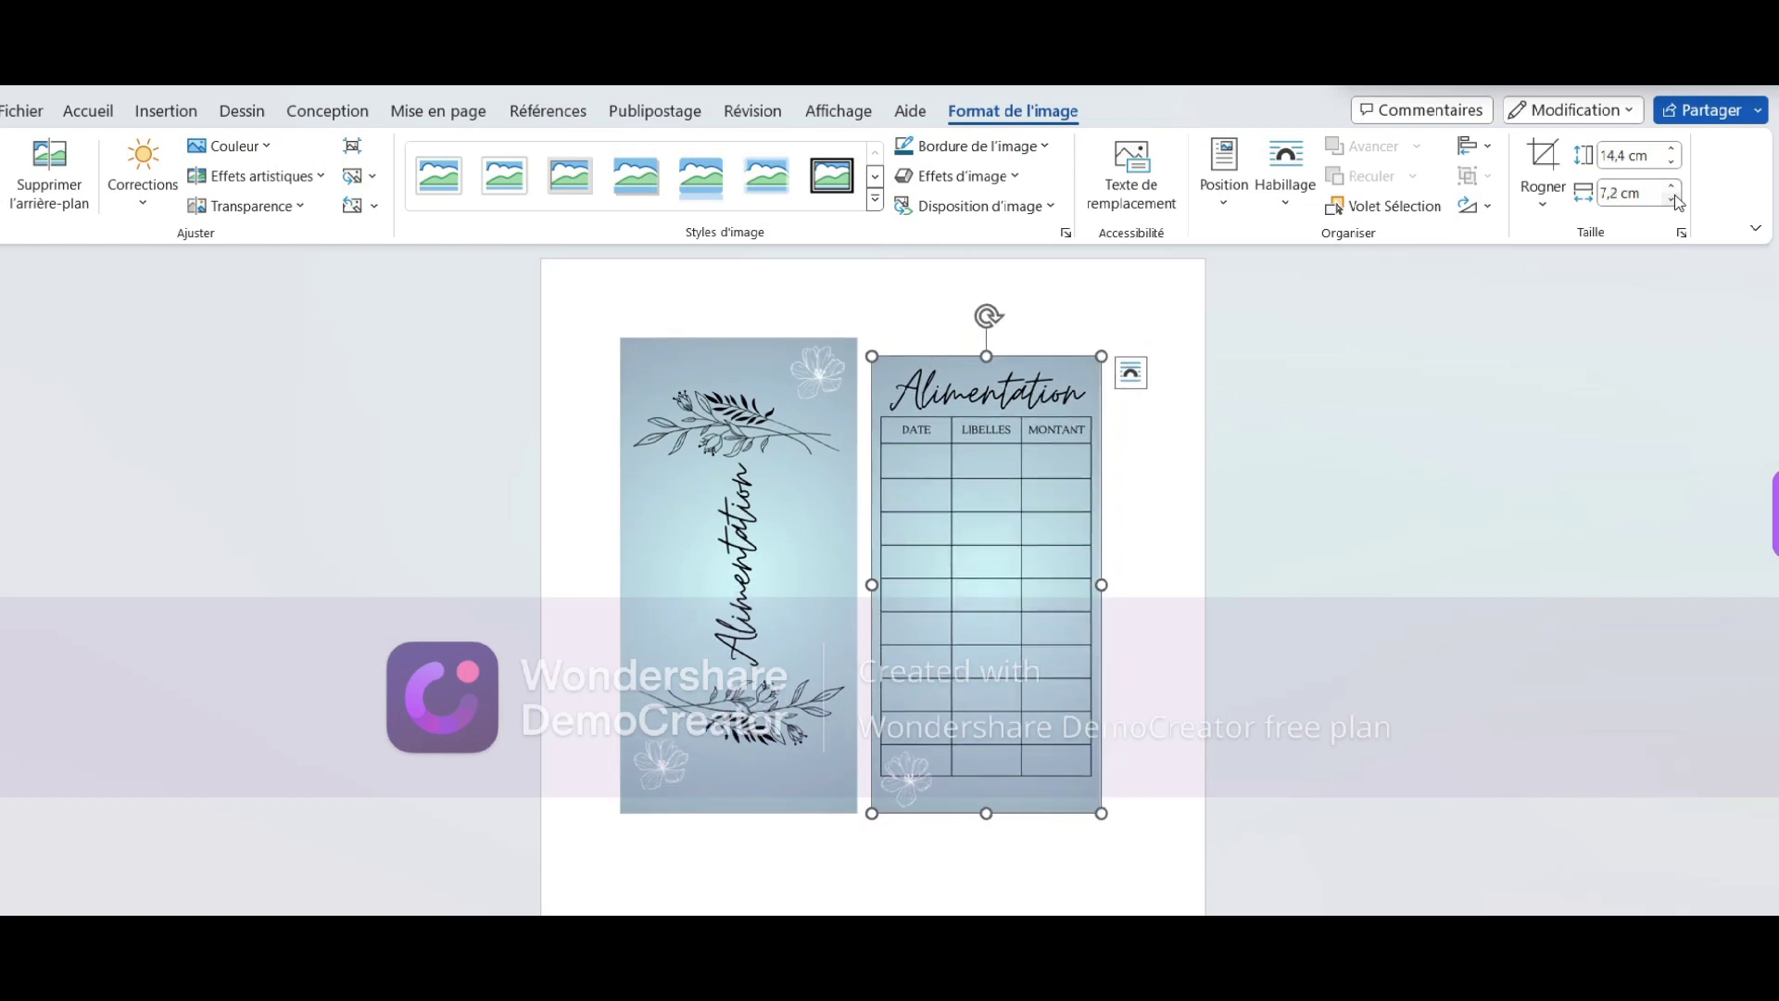
left_click(1677, 200)
left_click(1677, 200)
left_click(1677, 200)
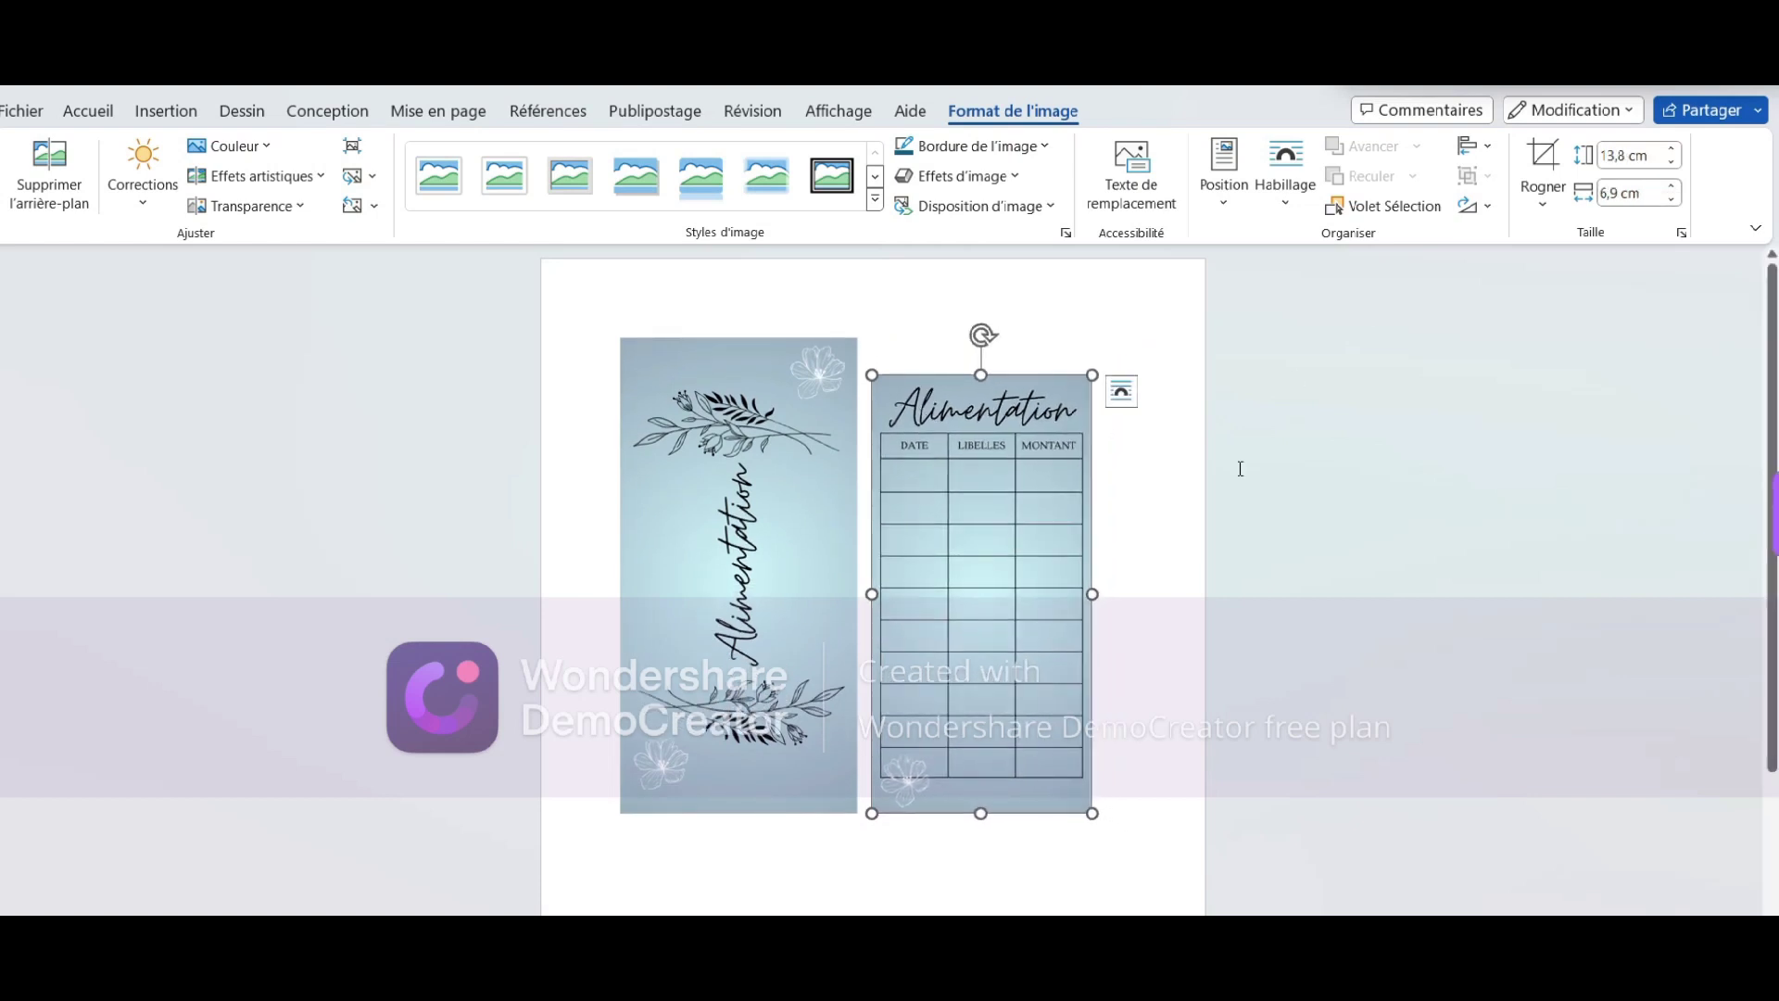
left_click(1080, 827)
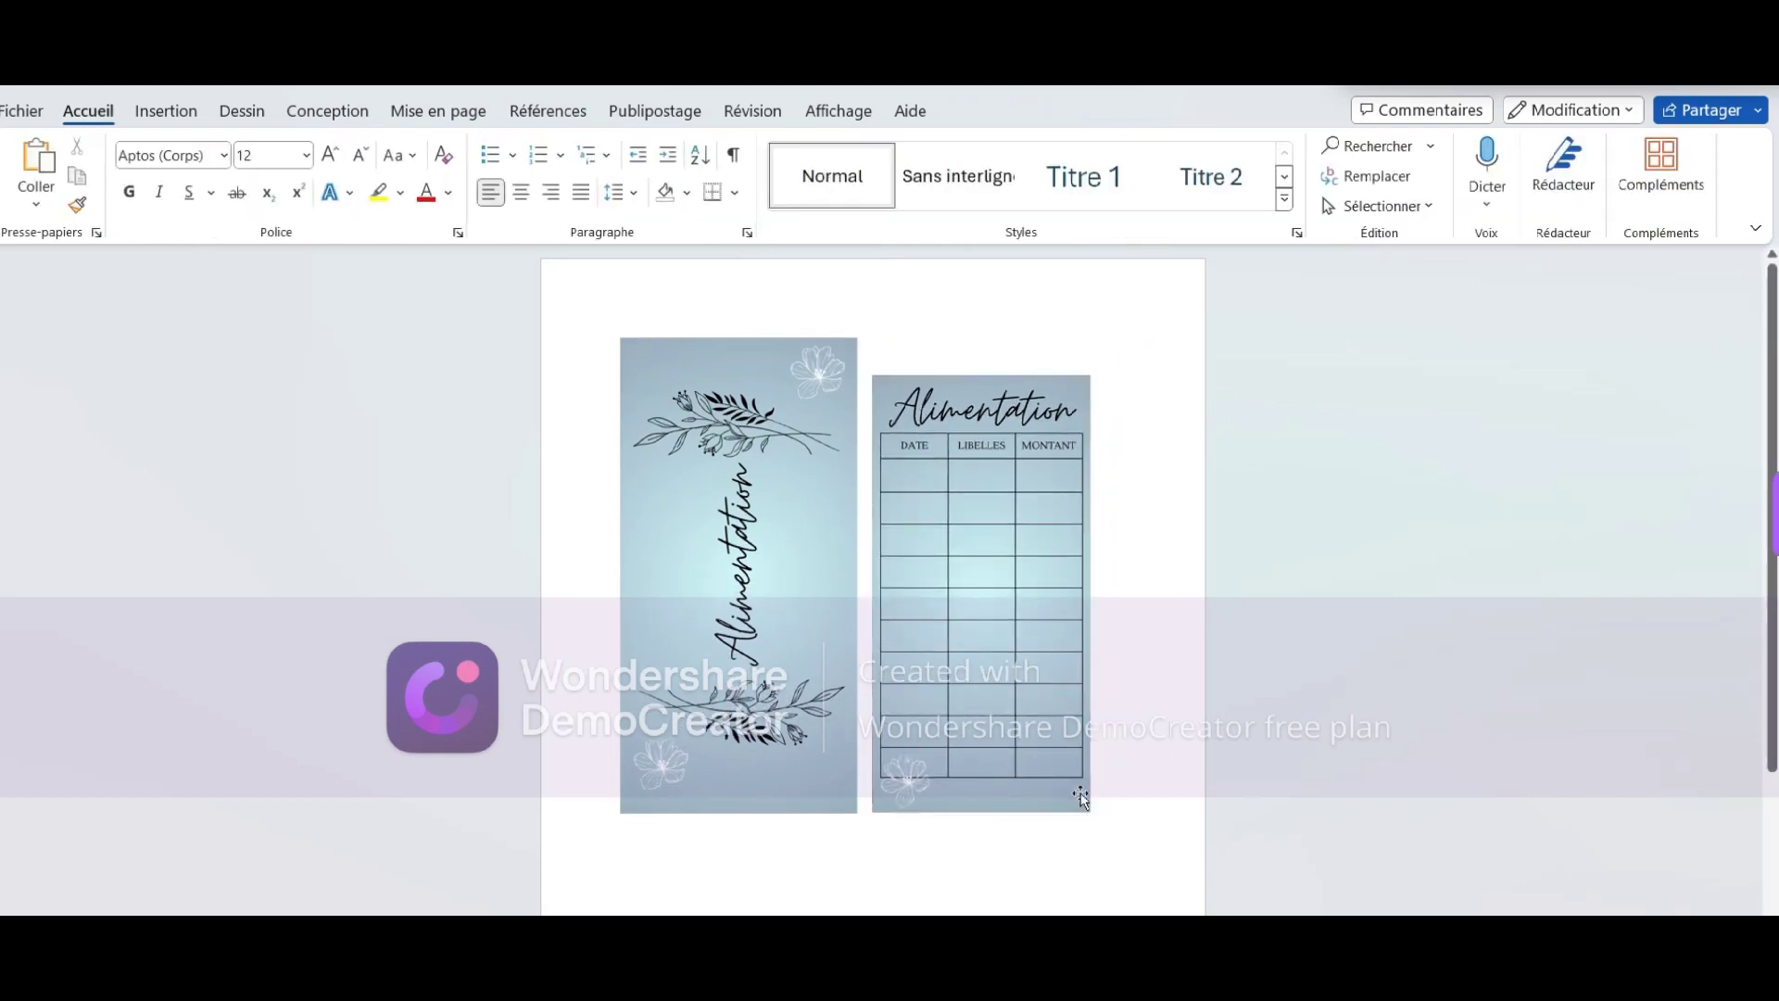
Shrink the table page image freehand from its corner to about four-fifths of the cover image's height, then deselect it
left_click(1066, 795)
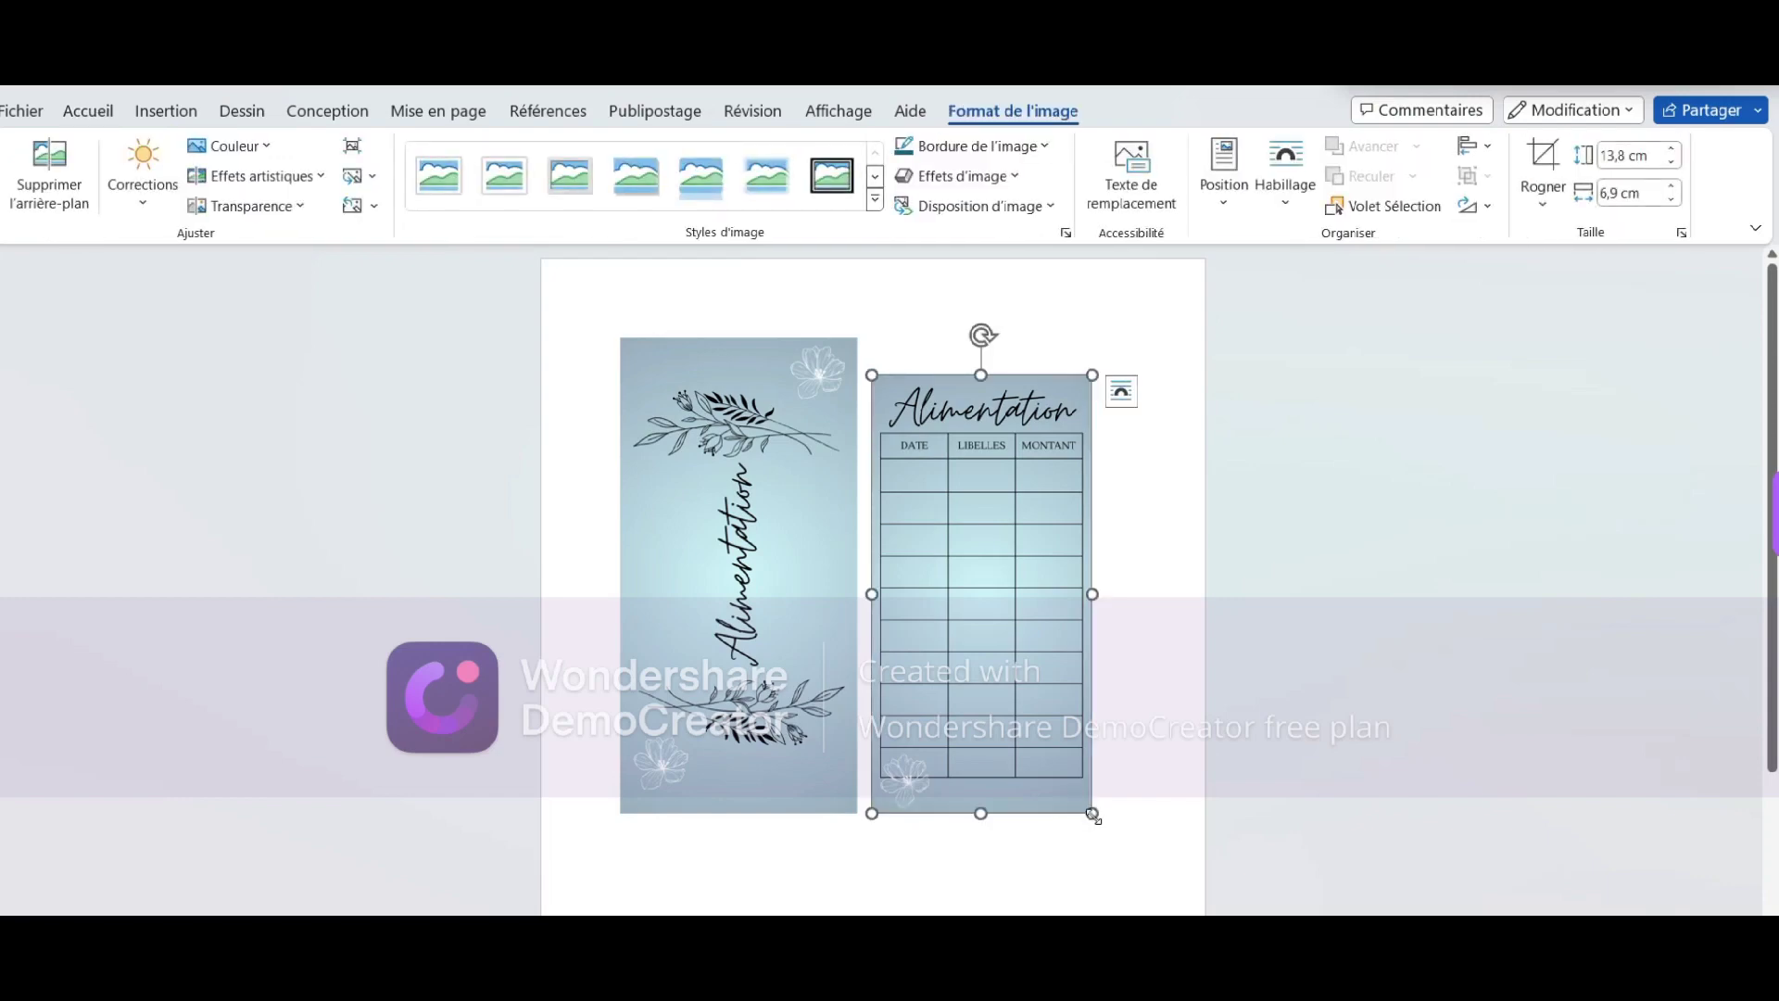
left_click_drag(1094, 815, 1065, 705)
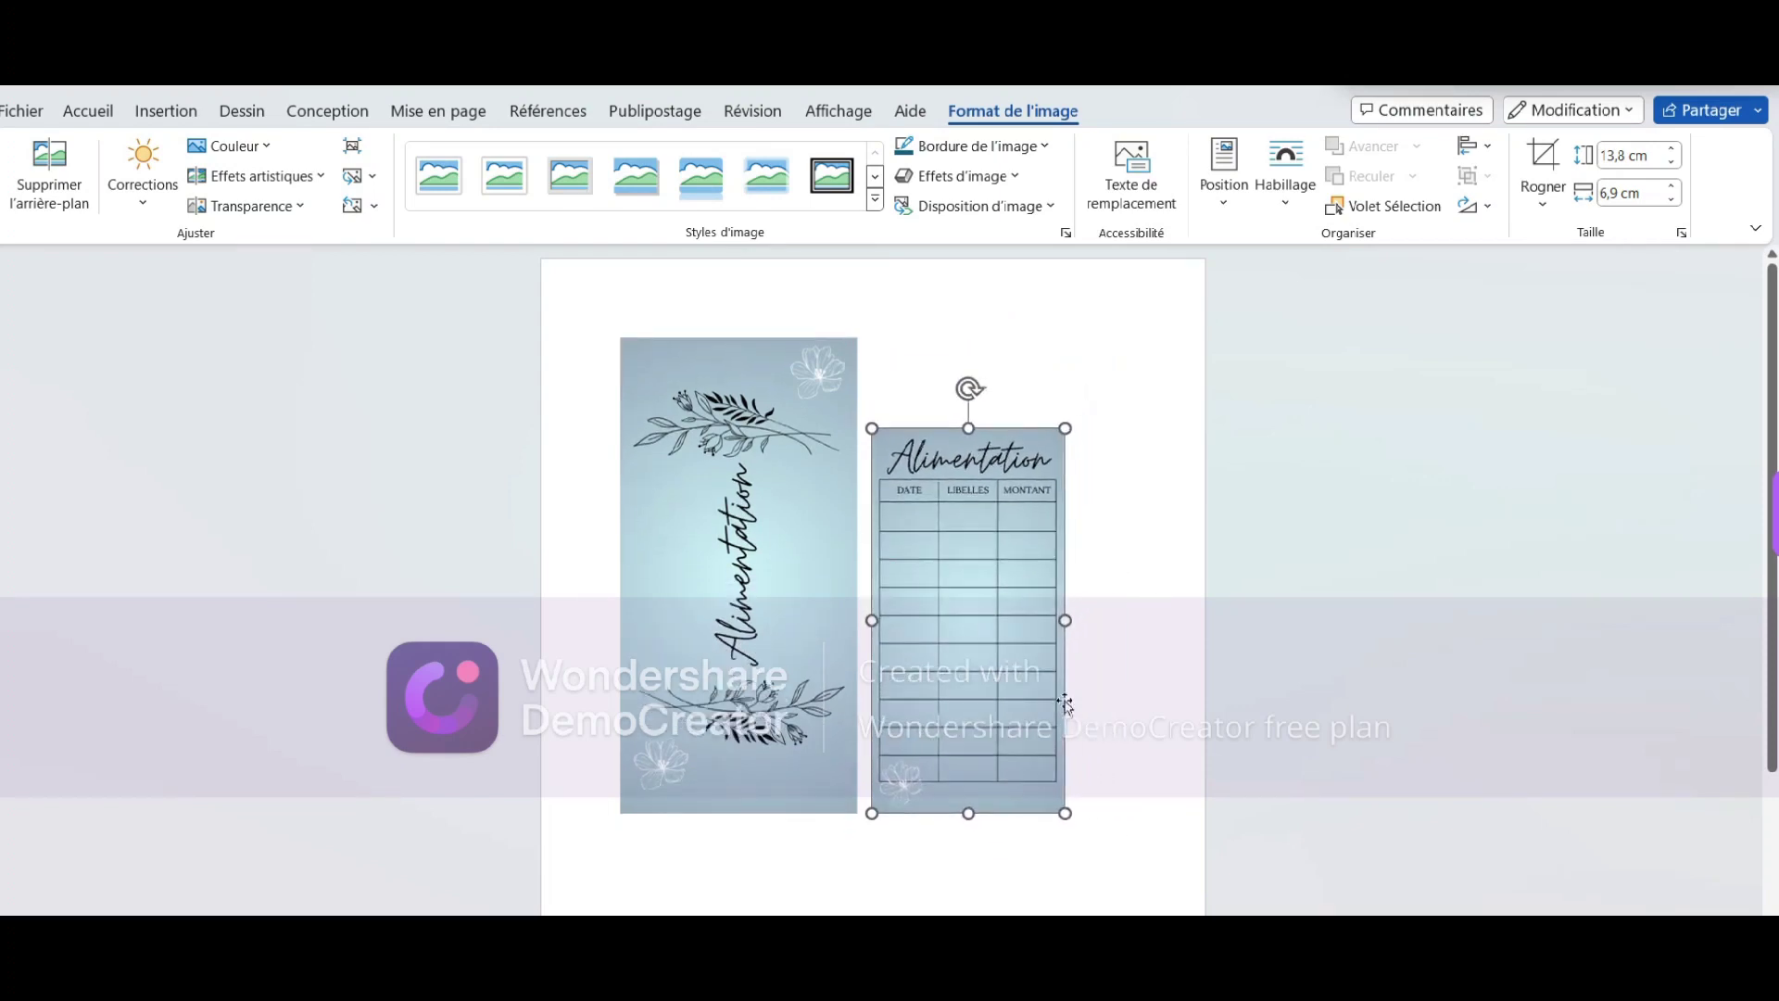
left_click(1108, 652)
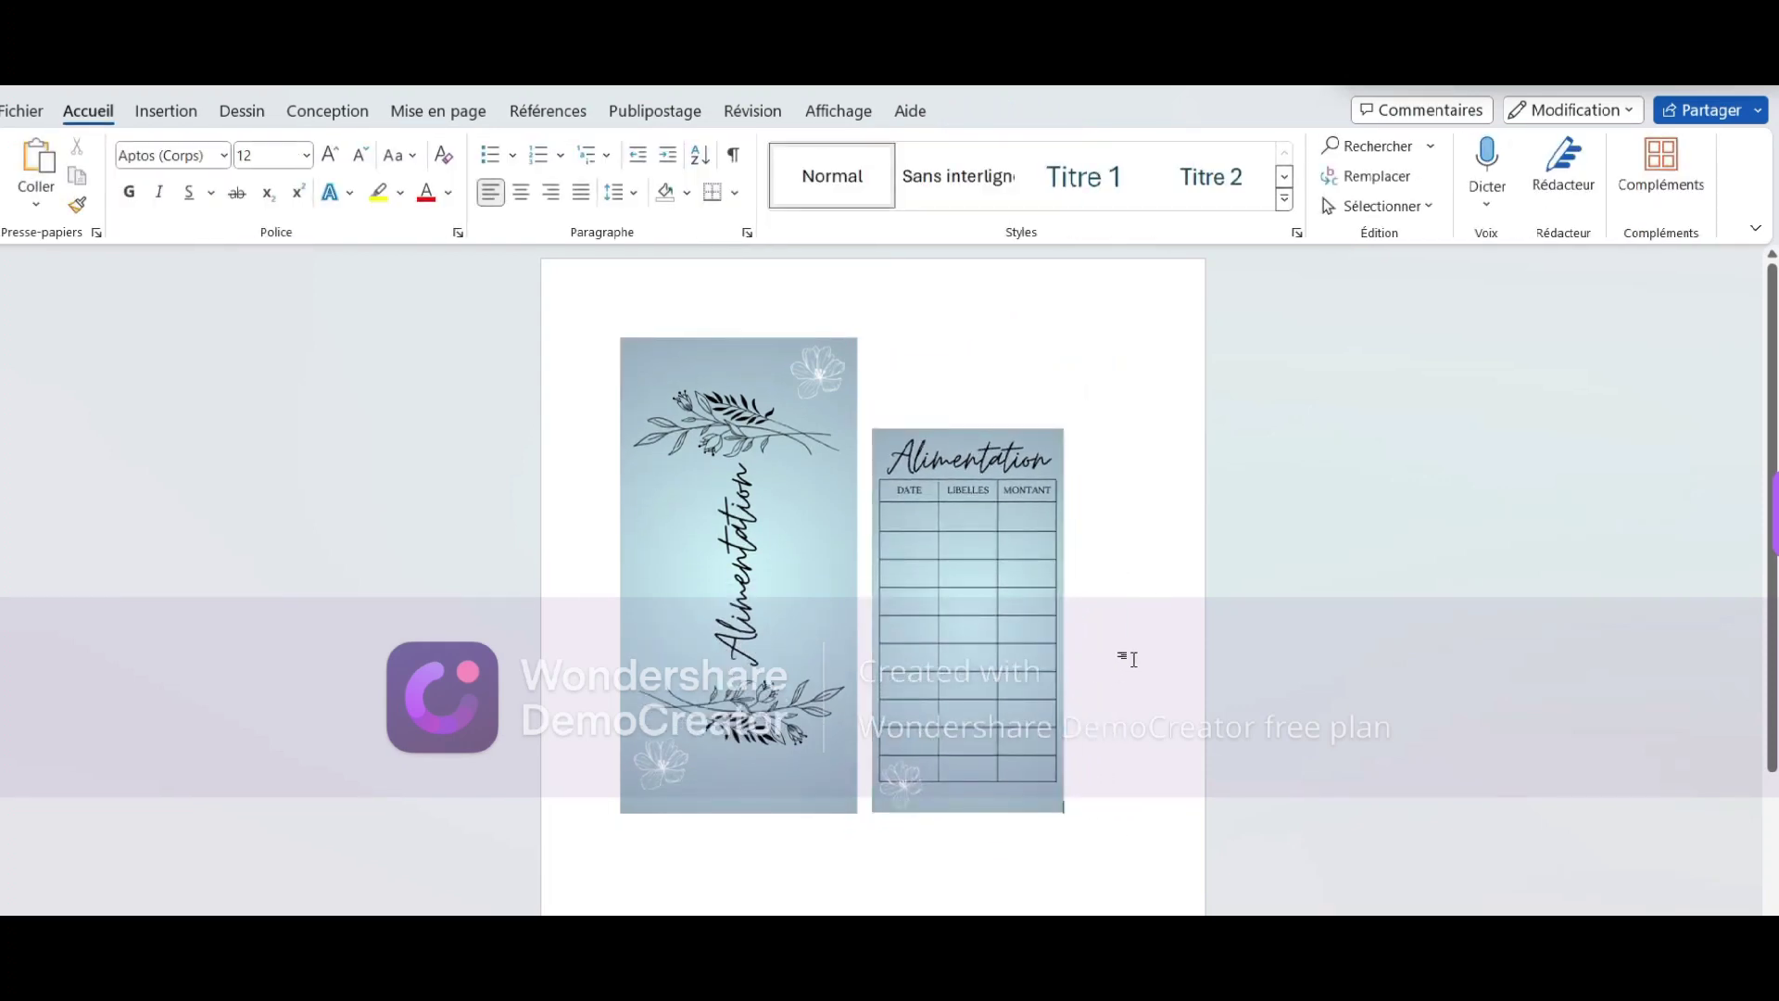